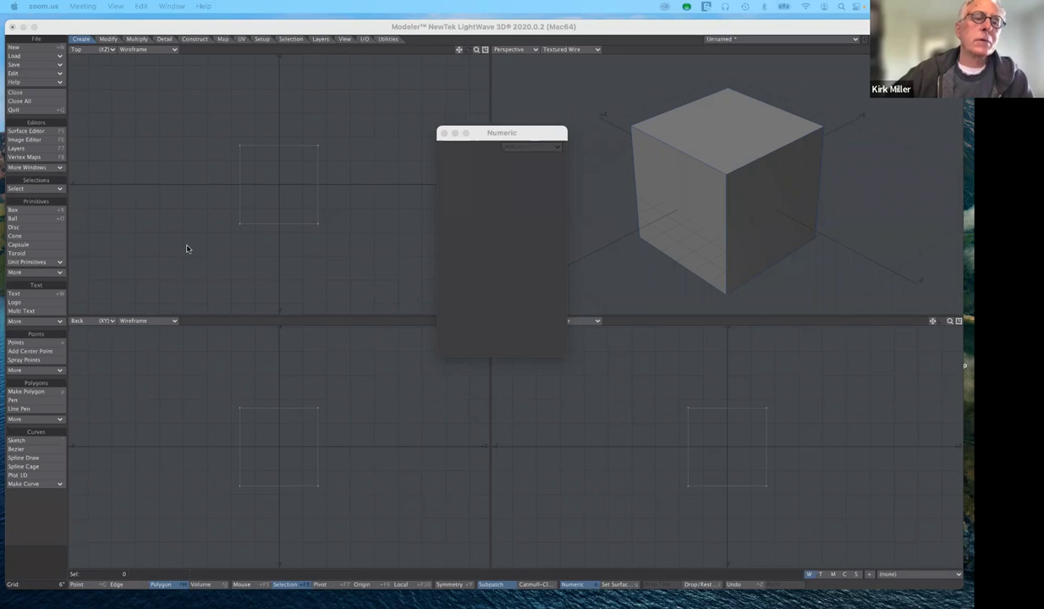
Step: Start a rectangular Array of the cube with counts 3, 1, 3 and 6' offsets in X and Z
left_click(135, 39)
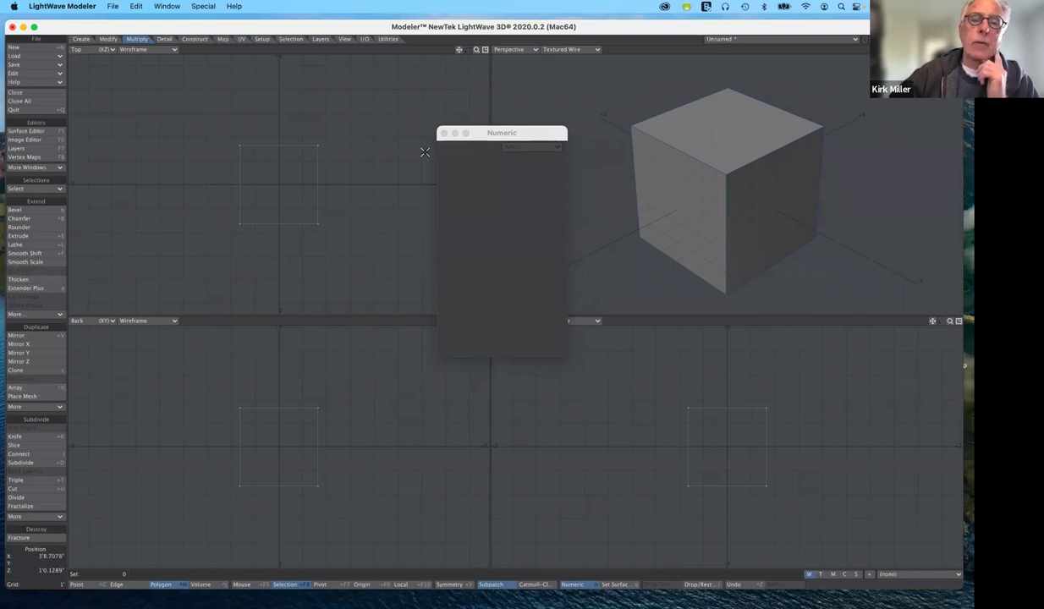
left_click_drag(537, 132, 536, 133)
left_click_drag(535, 176, 559, 315)
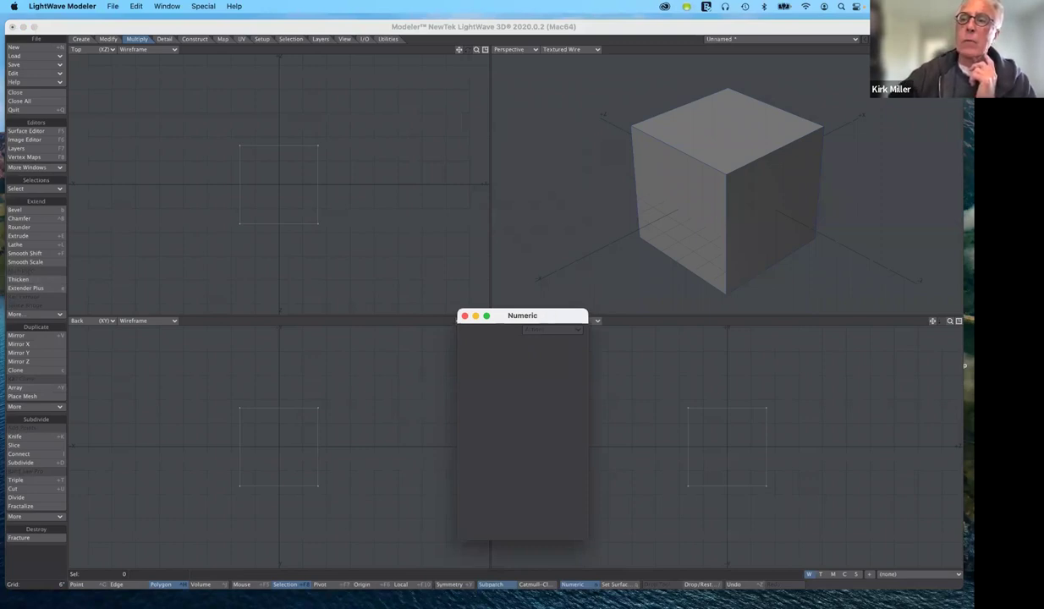
left_click_drag(950, 49, 909, 49)
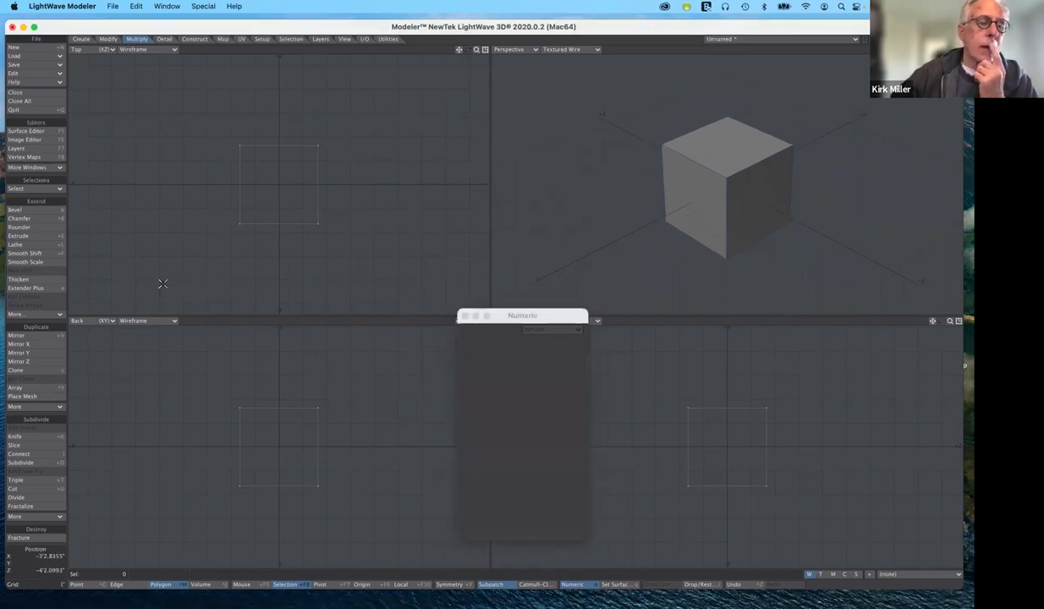
left_click(15, 388)
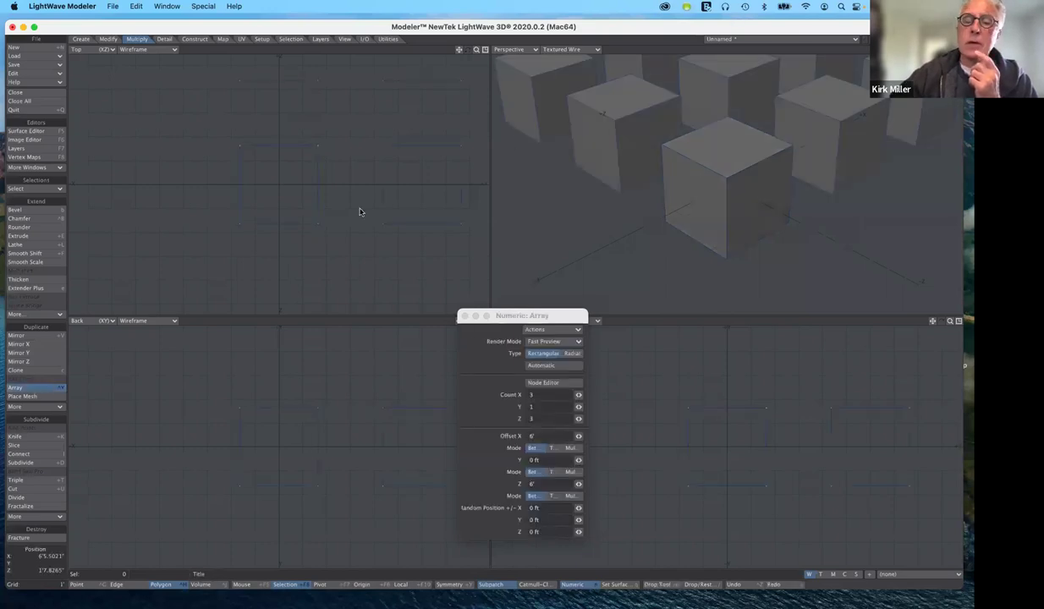
left_click_drag(551, 315, 427, 184)
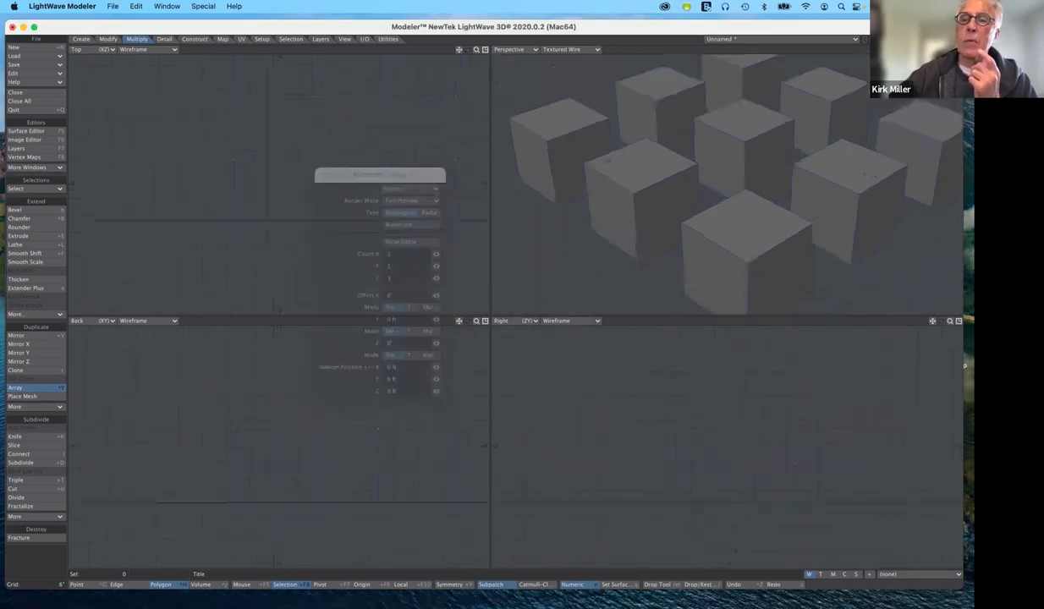
left_click_drag(932, 49, 915, 35)
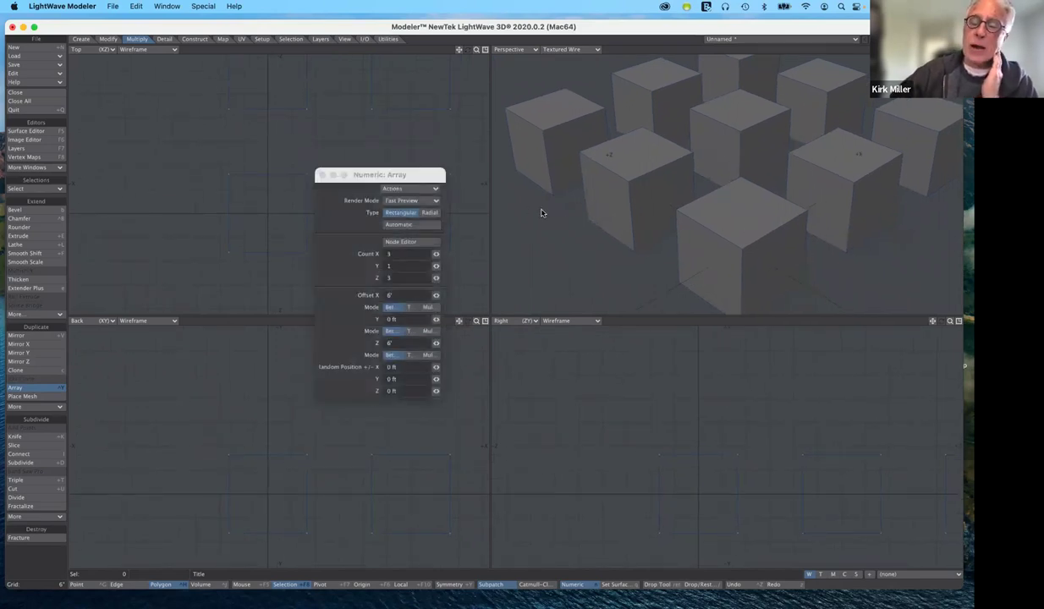
left_click_drag(415, 177, 419, 146)
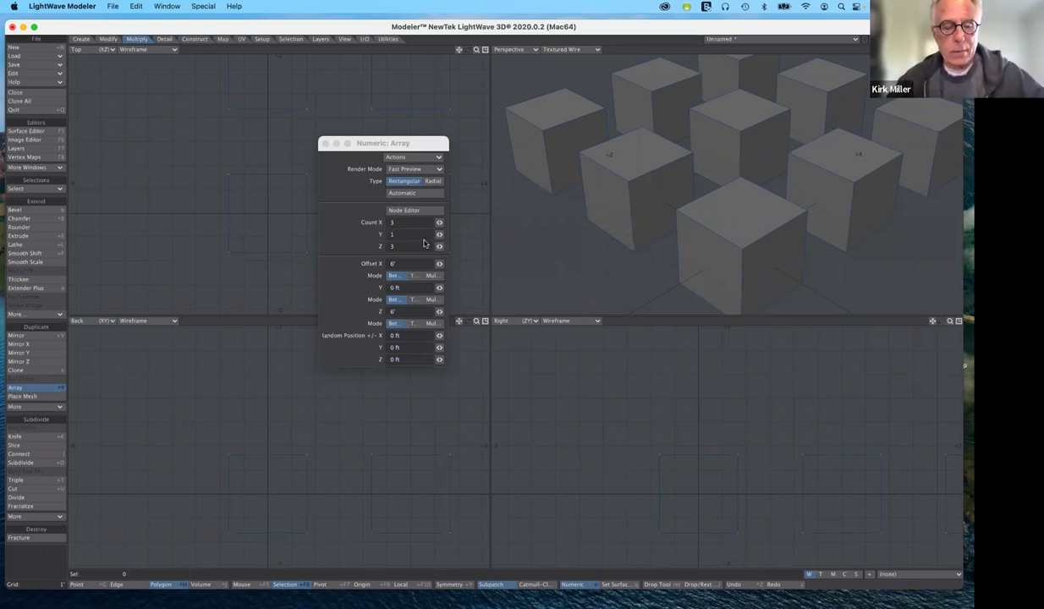
Step: Set the array's Y count to 3 and its Y offset to 6'
left_click(411, 235)
type("3")
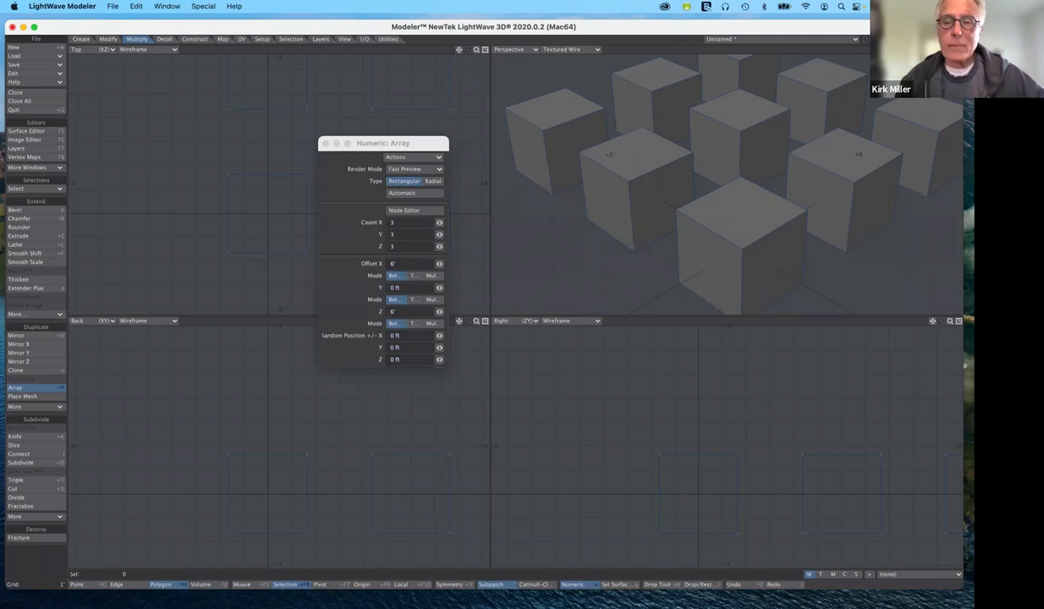
type("3")
key("Tab")
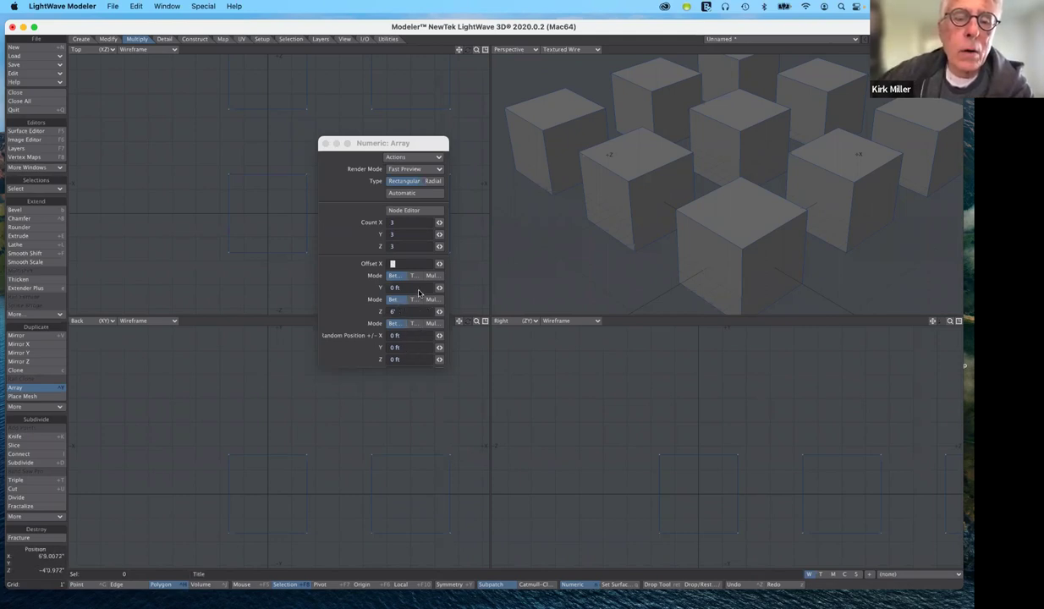
left_click_drag(410, 289, 361, 290)
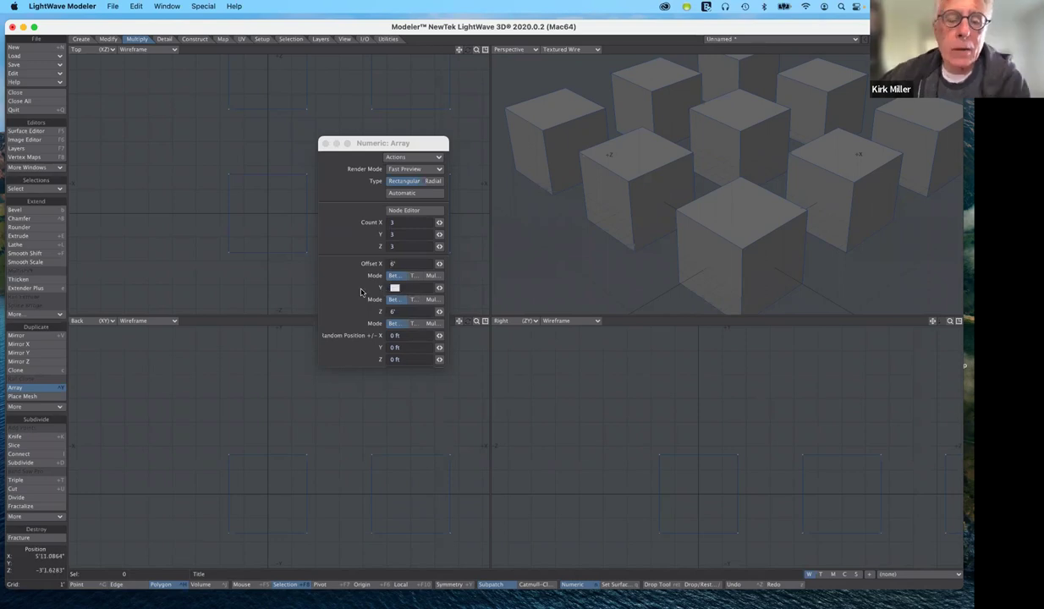
type("6")
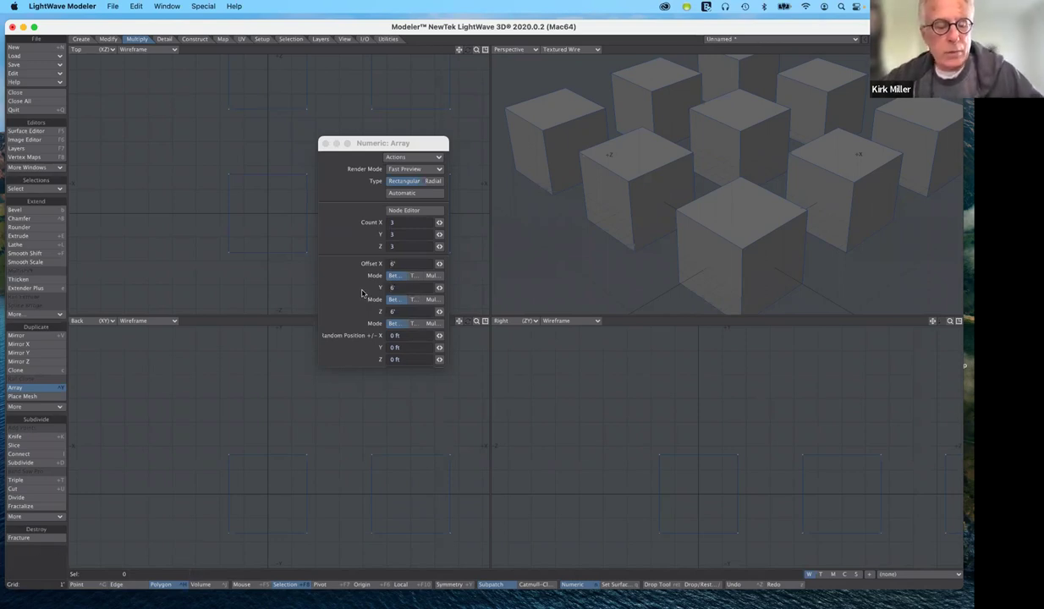
key("Tab")
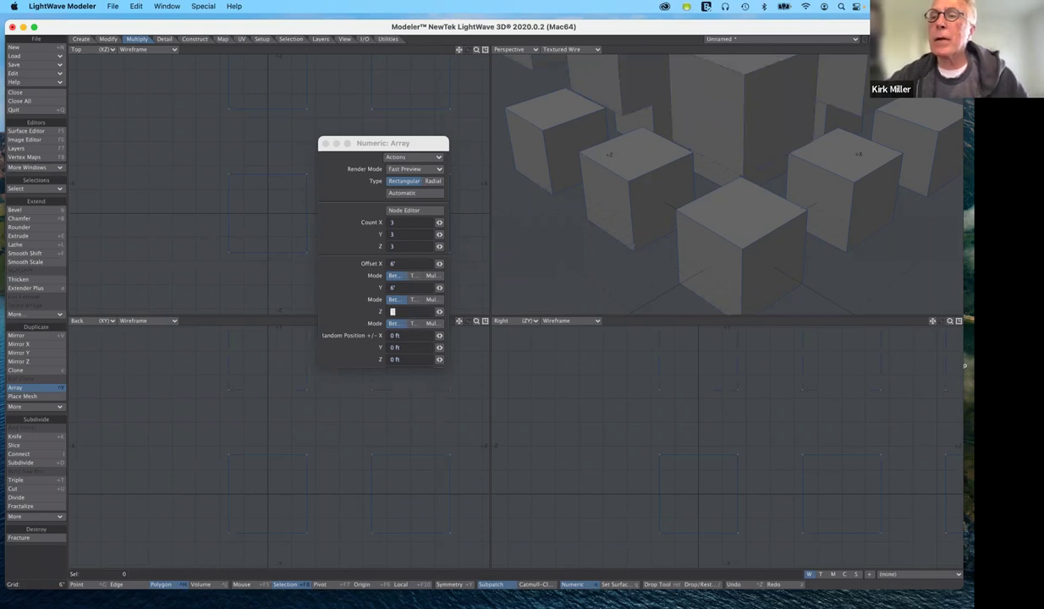
scroll(728, 185, "down", 10)
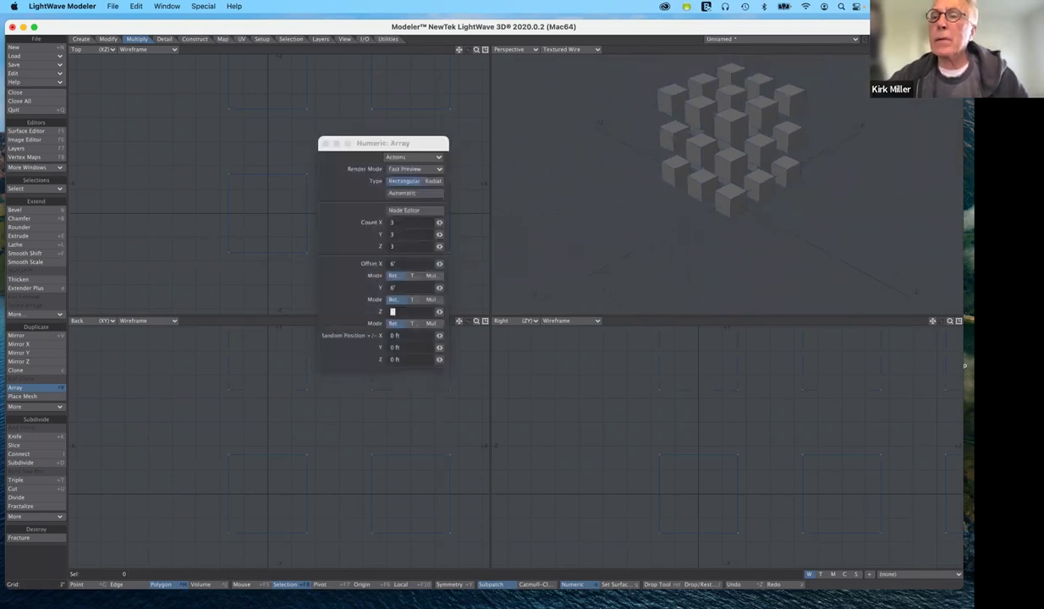
mouse_move(941, 49)
left_mouse_down()
mouse_move(923, 72)
mouse_move(940, 50)
mouse_move(909, 60)
mouse_move(893, 80)
mouse_move(950, 44)
left_mouse_up()
left_click_drag(745, 130, 707, 260, "alt")
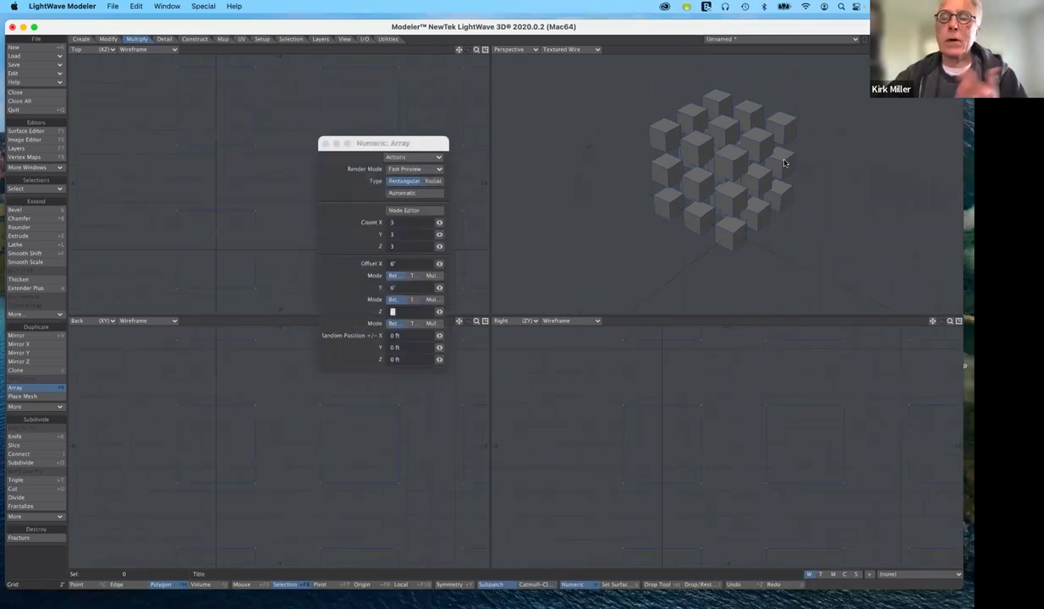
Step: Make an 8-copy radial array of the cube around the Y axis, centred at about X 8'11.8", Y 5'10.6", Z 0.3"
left_click(425, 183)
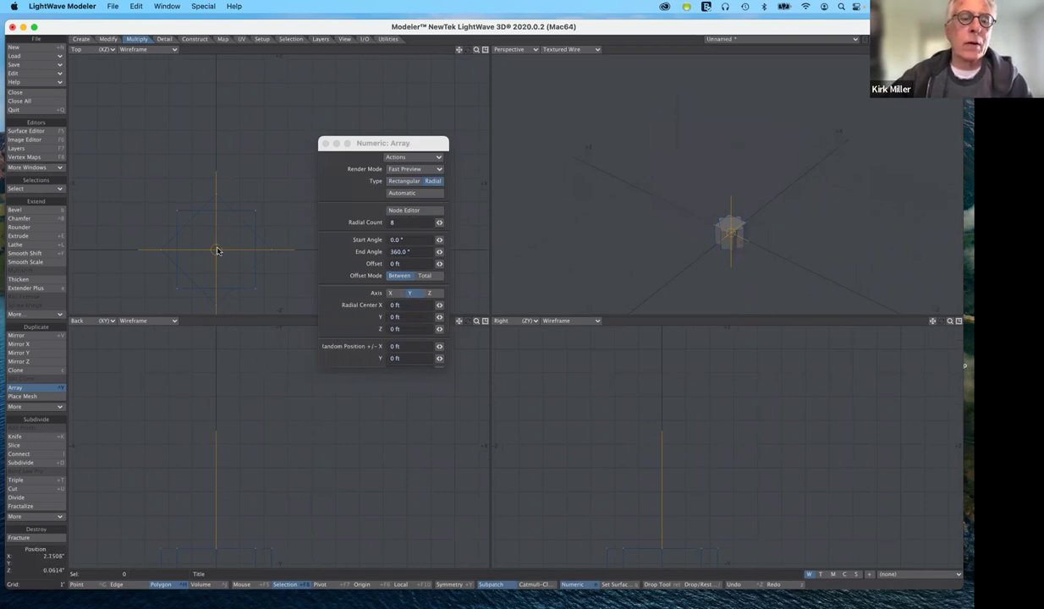
left_click_drag(386, 145, 567, 155)
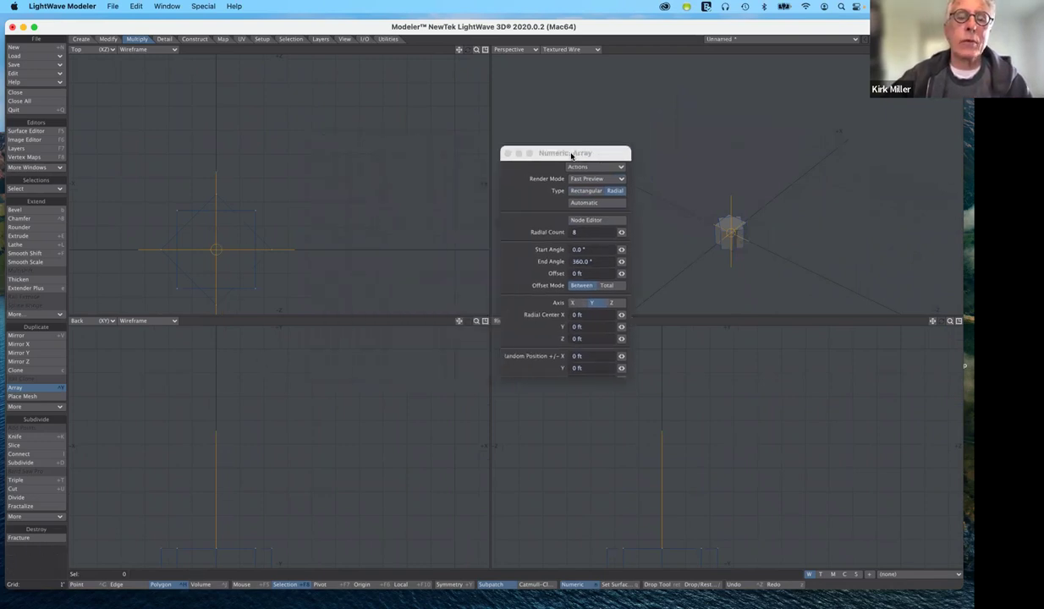
left_click(216, 250)
left_click_drag(271, 252, 403, 261)
left_click_drag(427, 253, 430, 251)
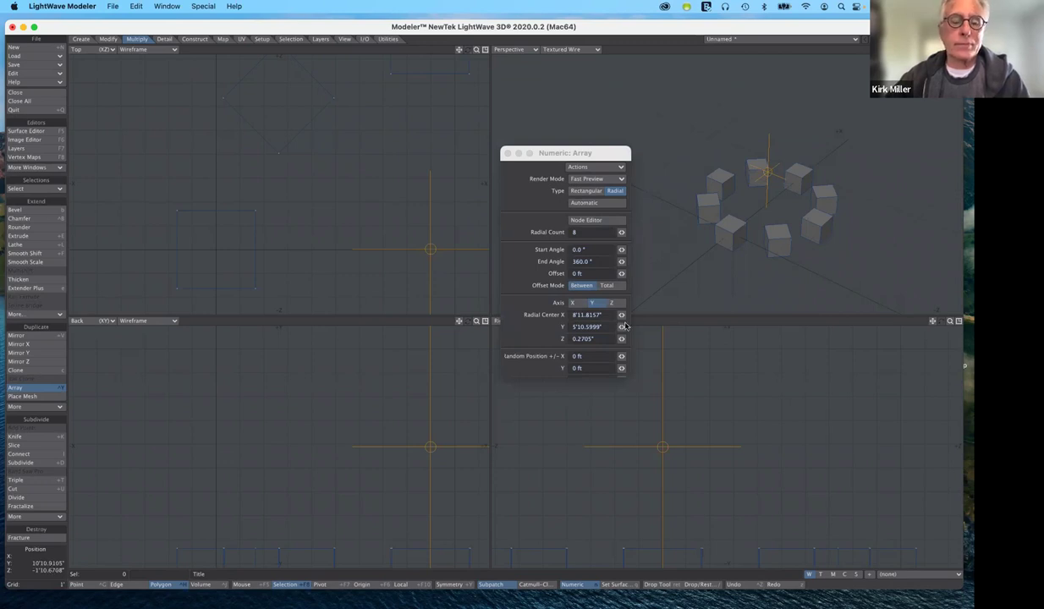
left_click_drag(565, 152, 450, 106)
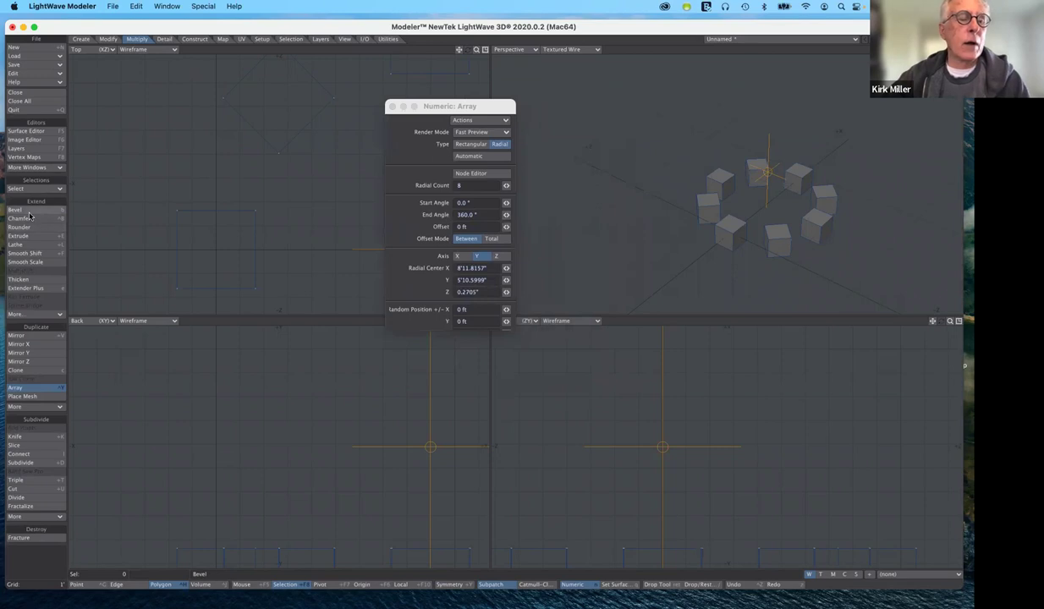
left_click(34, 389)
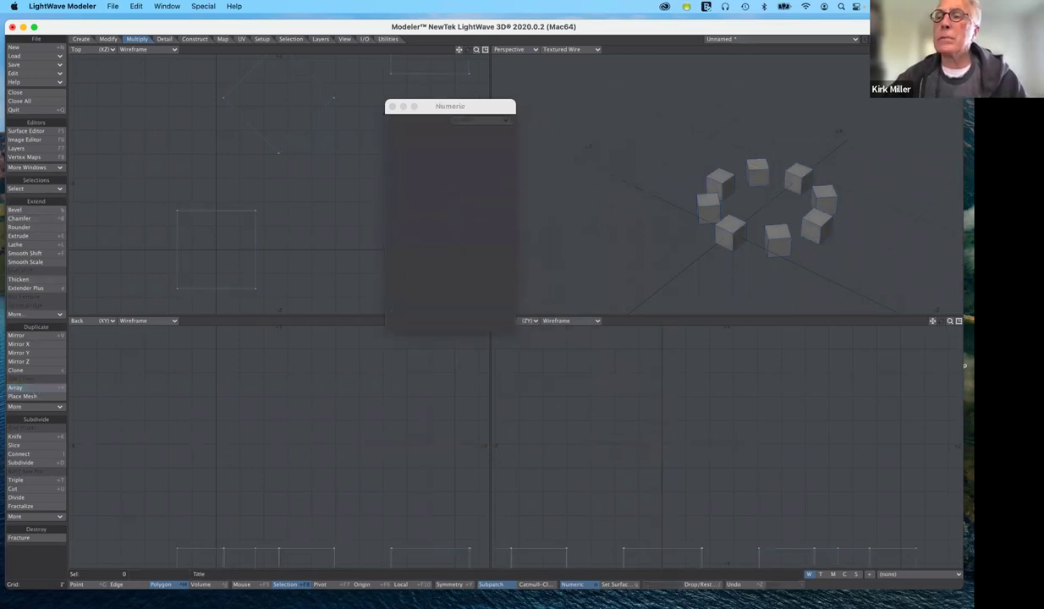
left_click_drag(762, 207, 725, 192, "alt+shift")
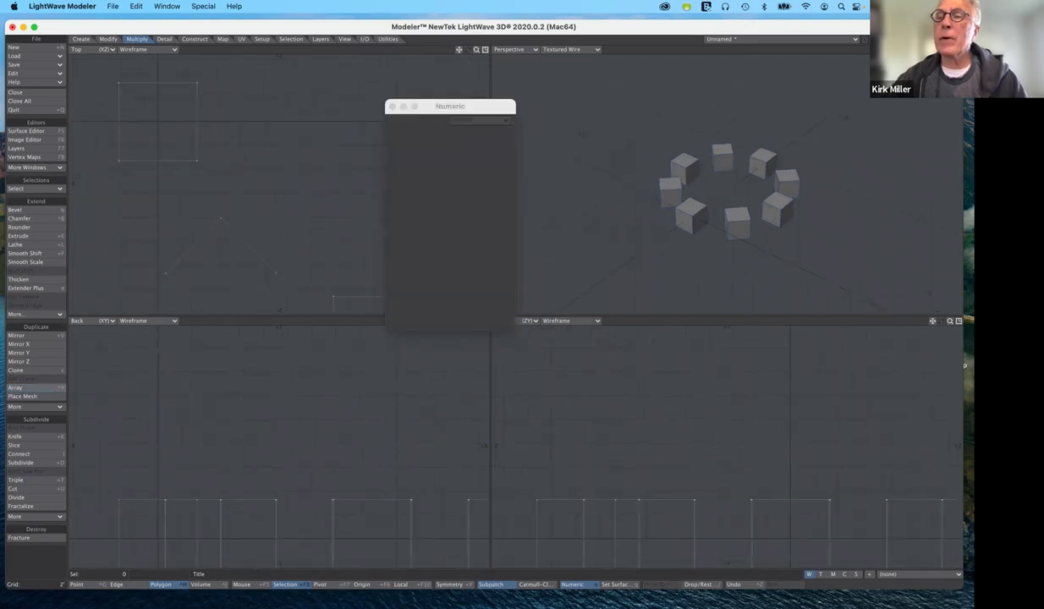
left_click_drag(728, 199, 800, 199, "ctrl+alt")
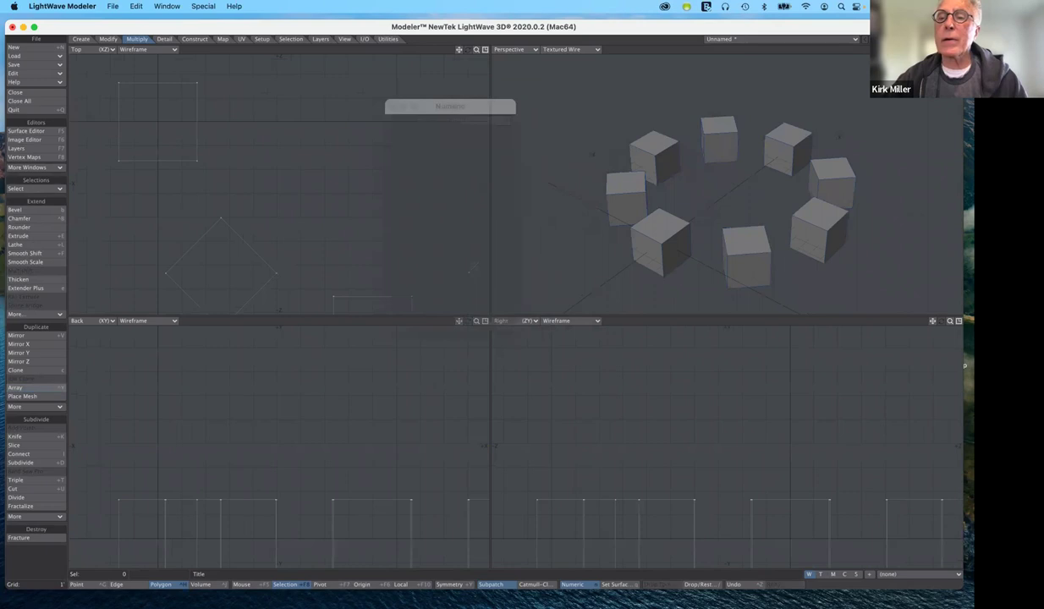
left_click_drag(628, 89, 624, 66, "alt+shift")
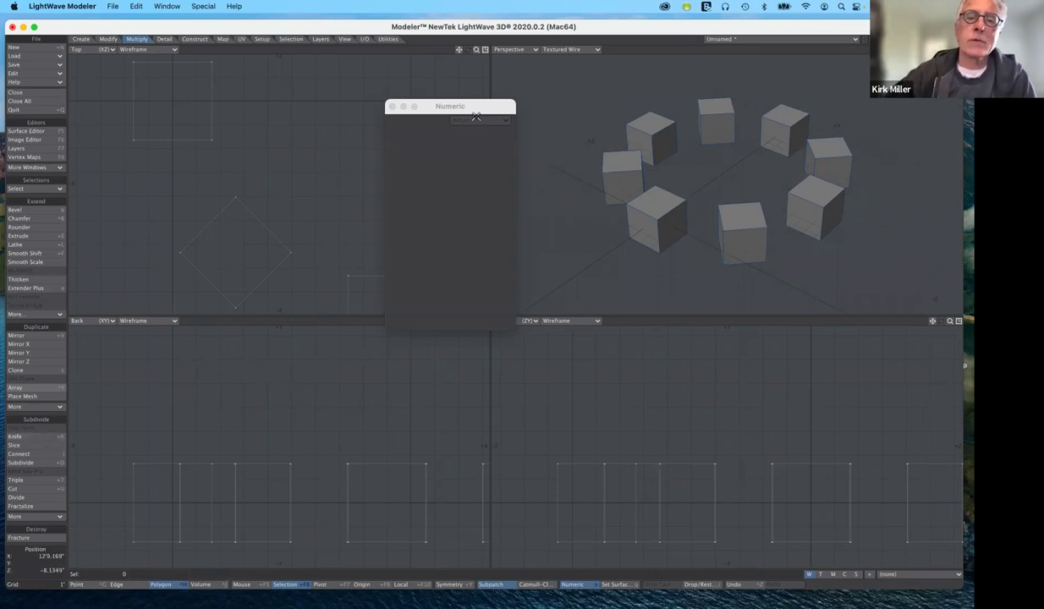
Step: Undo the radial array and fit the single cube in all the viewports
left_click_drag(462, 108, 626, 292)
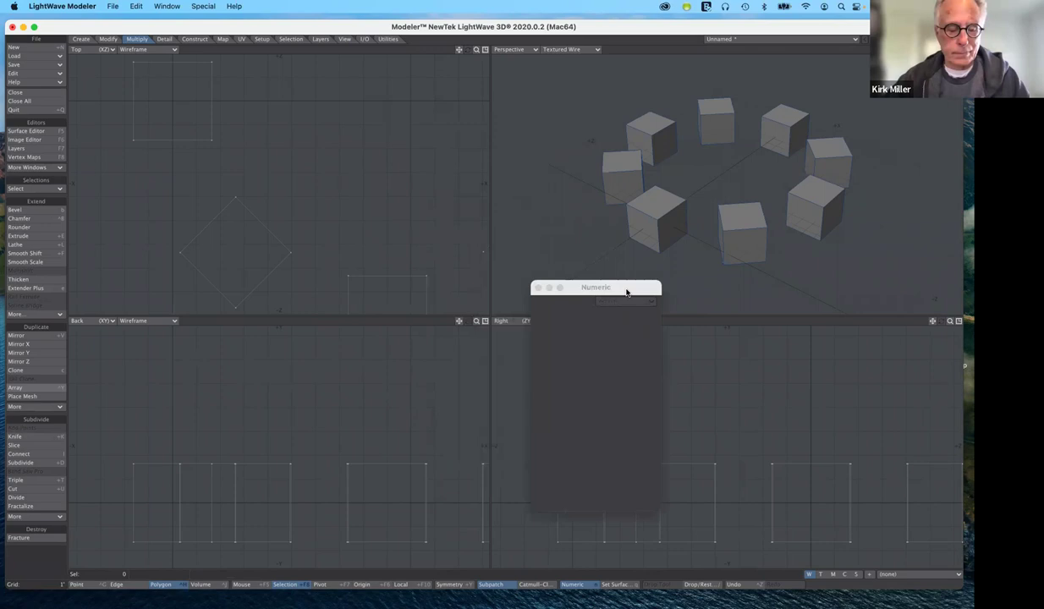
key("u")
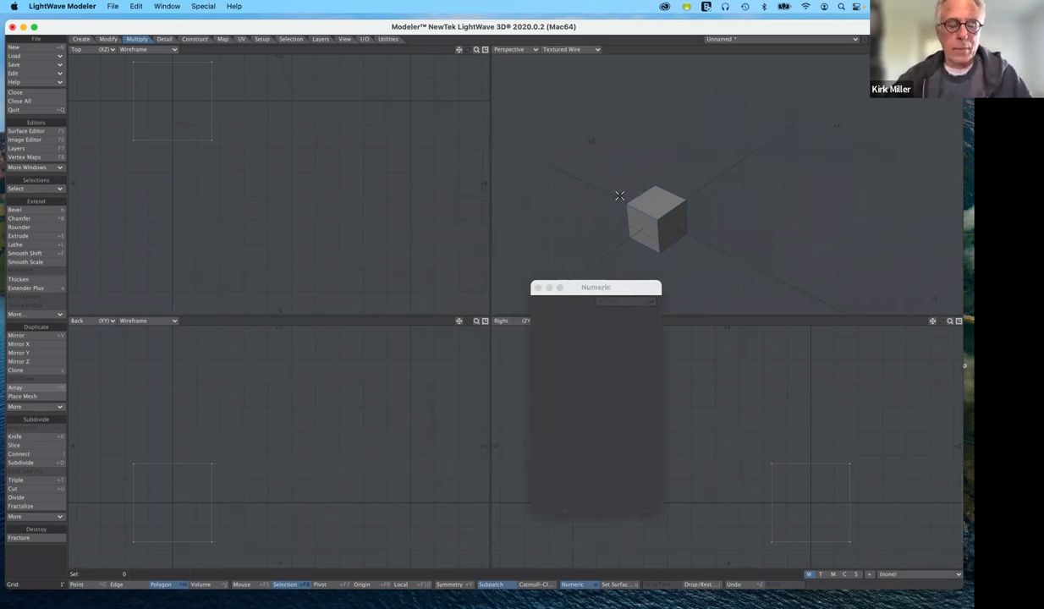
key("a")
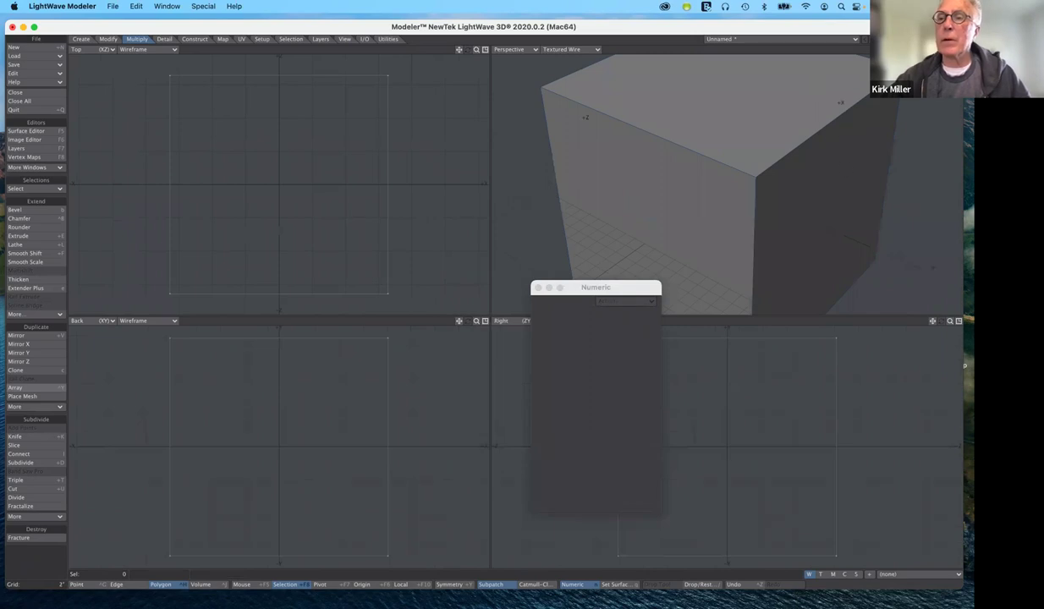
left_click_drag(950, 50, 890, 49)
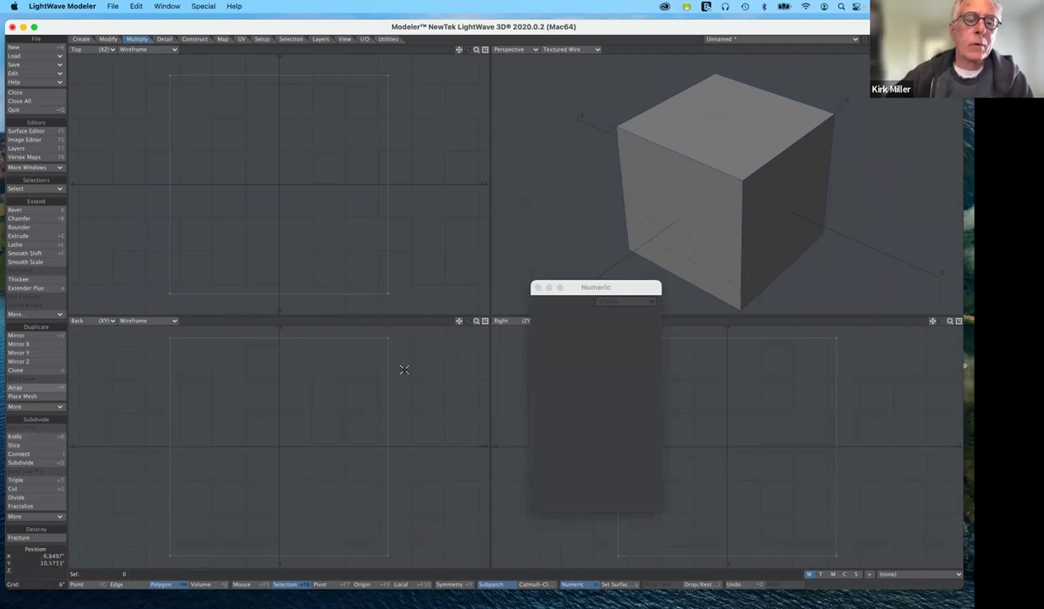
left_click_drag(476, 322, 441, 325)
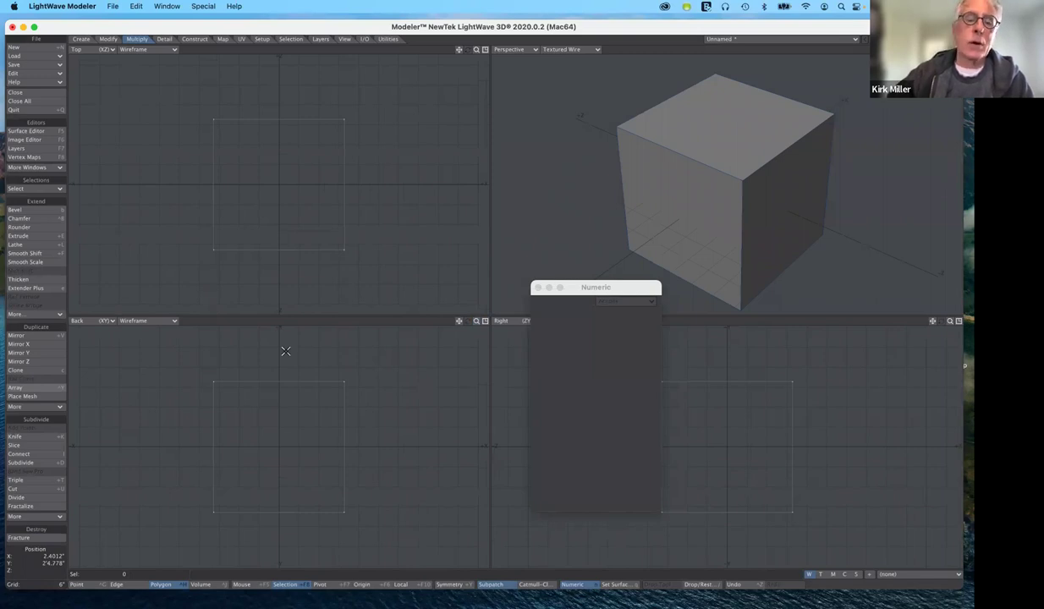
Step: Knife a diagonal cut through the cube in the Back view, from about X -8.6", Y 2'5.1" to X 1'0", Y -2'1.6"
key("ctrl+z")
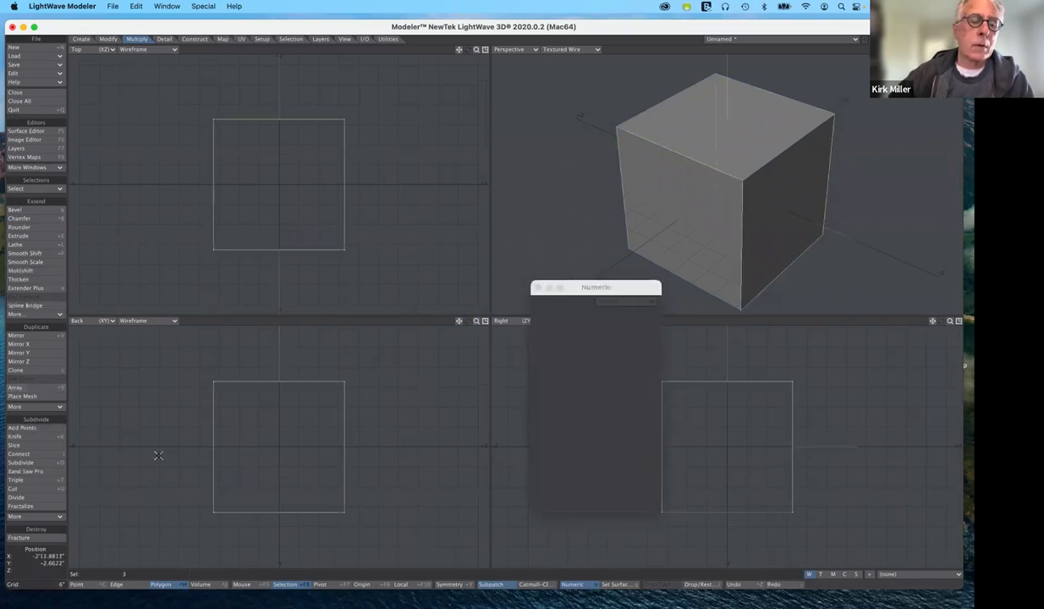
left_click(41, 565)
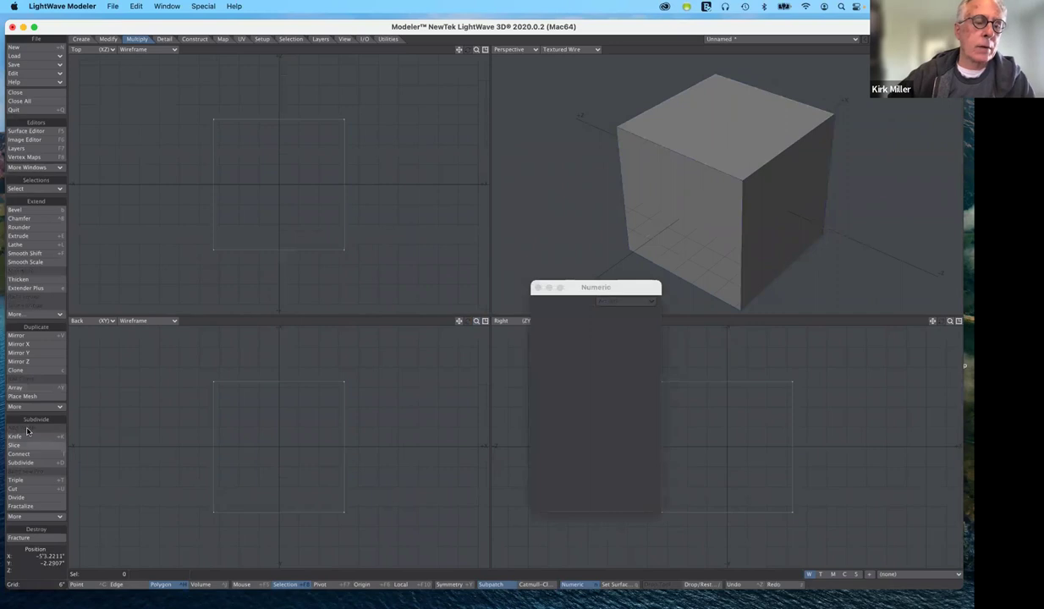
left_click(28, 437)
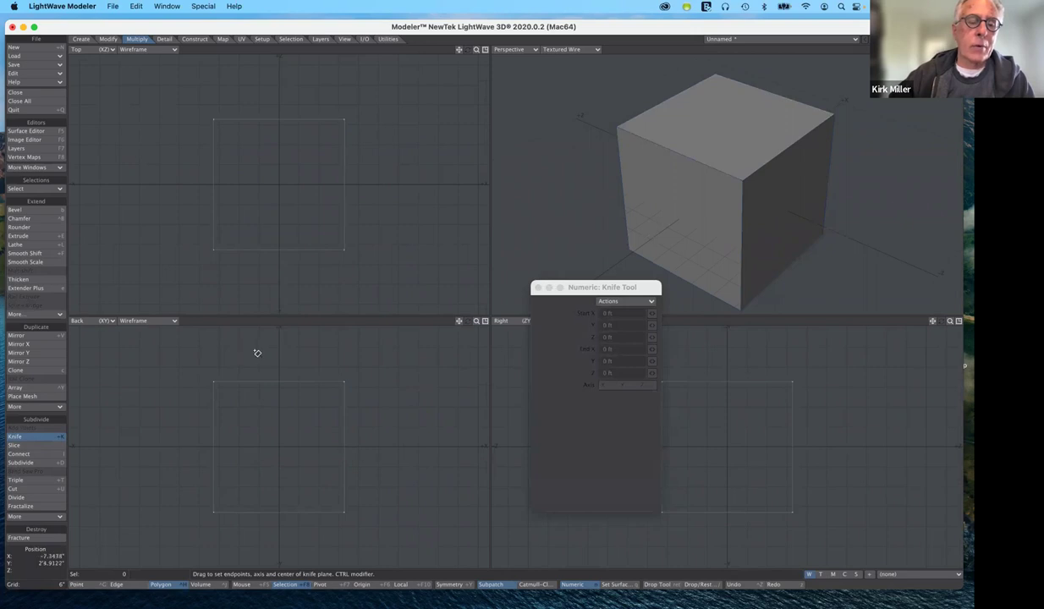
left_click_drag(251, 351, 318, 534)
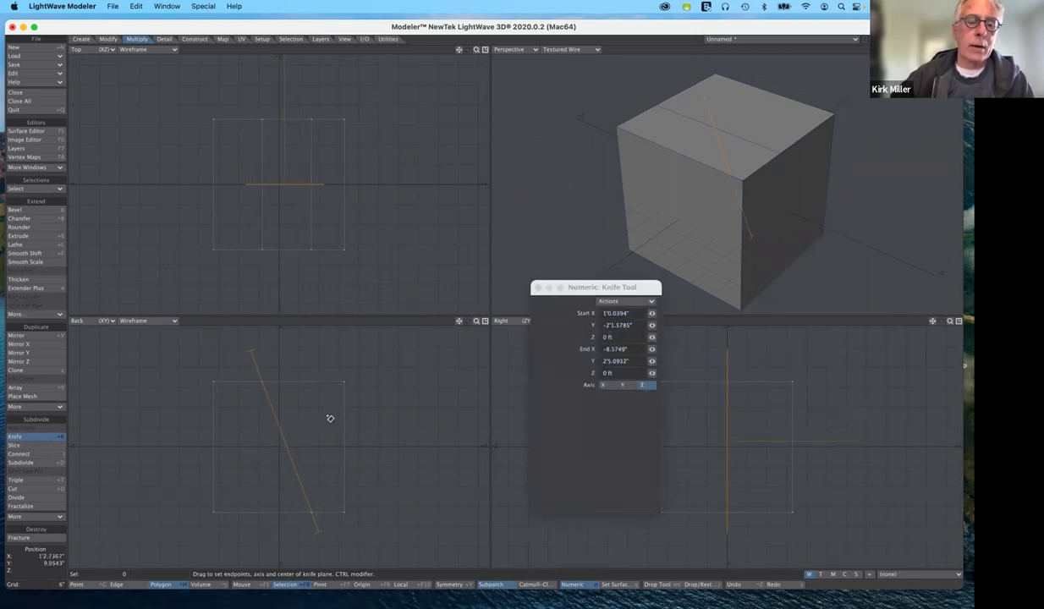
Step: Knife a second parallel diagonal cut in the Back view, from about X 4.6", Y 3'0.7" to X 2'1.2", Y -1'6"
left_click(328, 415)
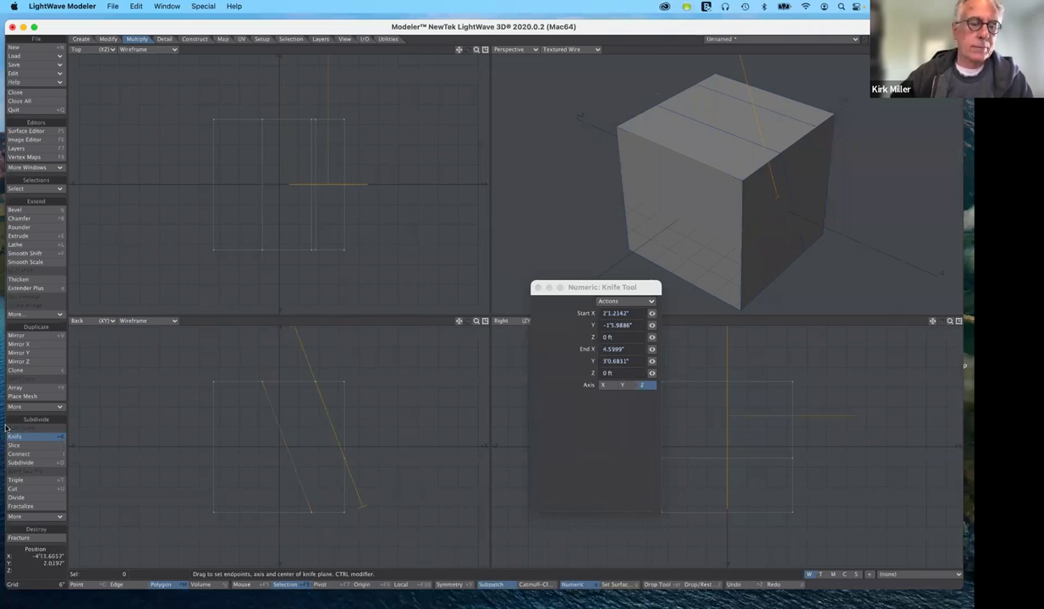
left_click(50, 440)
left_click(50, 440)
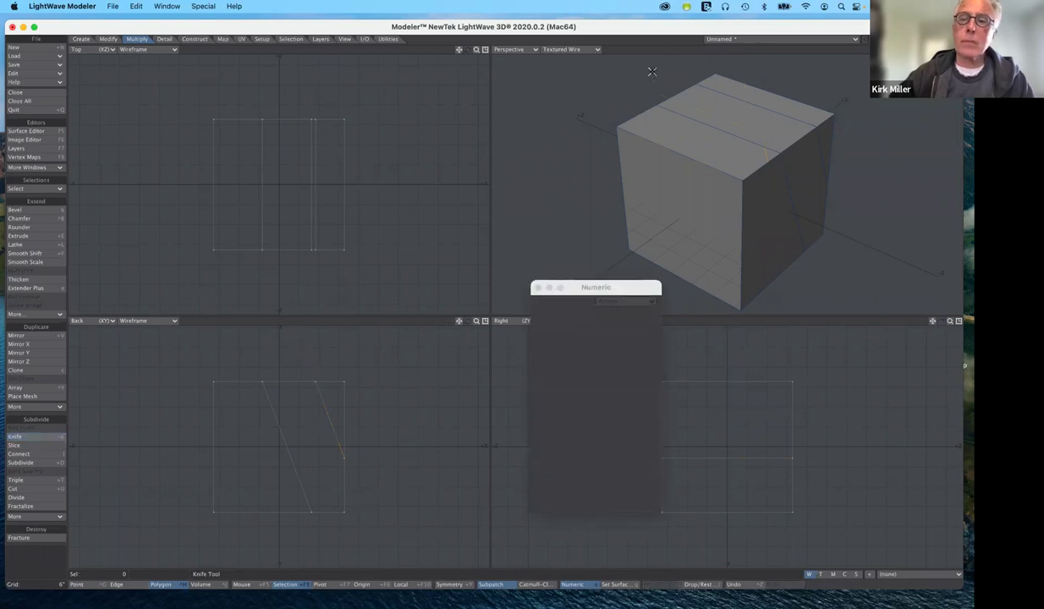
mouse_move(942, 49)
left_mouse_down()
mouse_move(887, 36)
mouse_move(825, 61)
mouse_move(885, 38)
mouse_move(922, 51)
left_mouse_up()
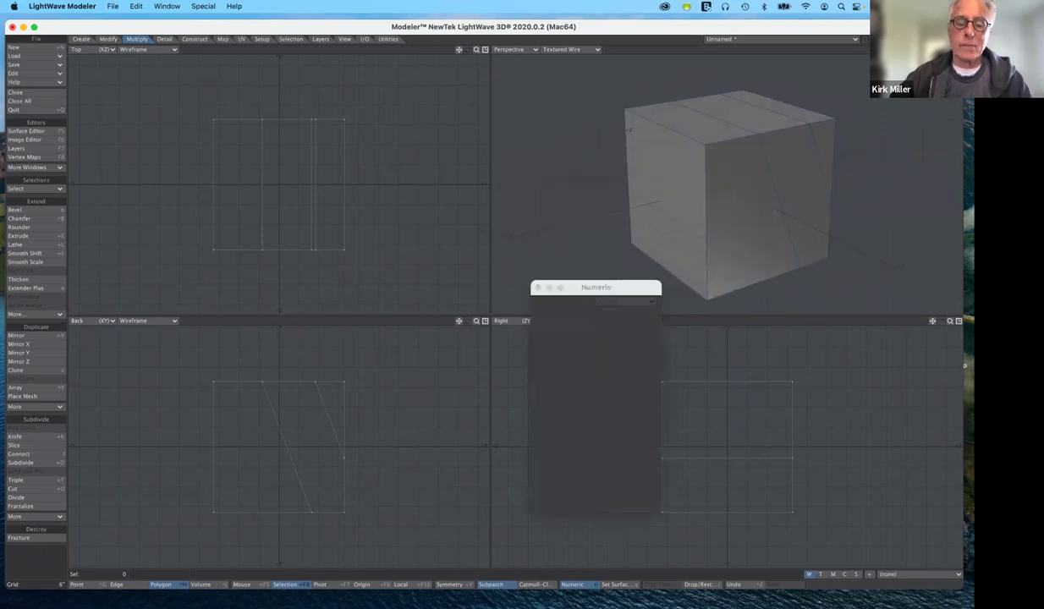
key("Tab")
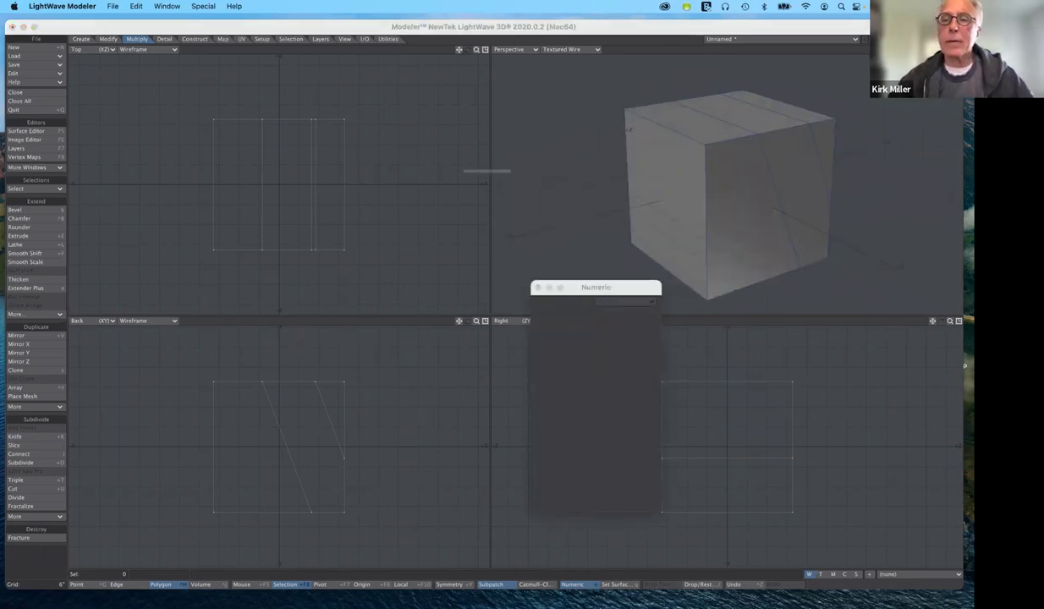
Step: Preview the cube with its two diagonal cuts as SubPatches, inspect the shape, and convert it back to polygons
left_click(581, 175)
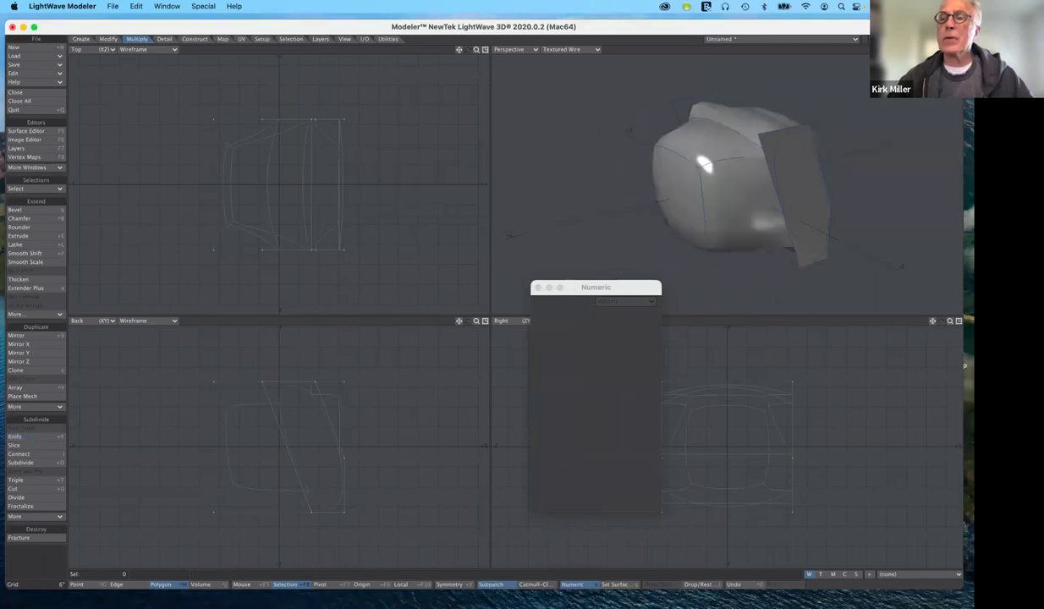
mouse_move(941, 49)
left_mouse_down()
mouse_move(906, 53)
mouse_move(884, 76)
mouse_move(923, 51)
left_mouse_up()
left_click_drag(716, 274, 671, 137, "alt")
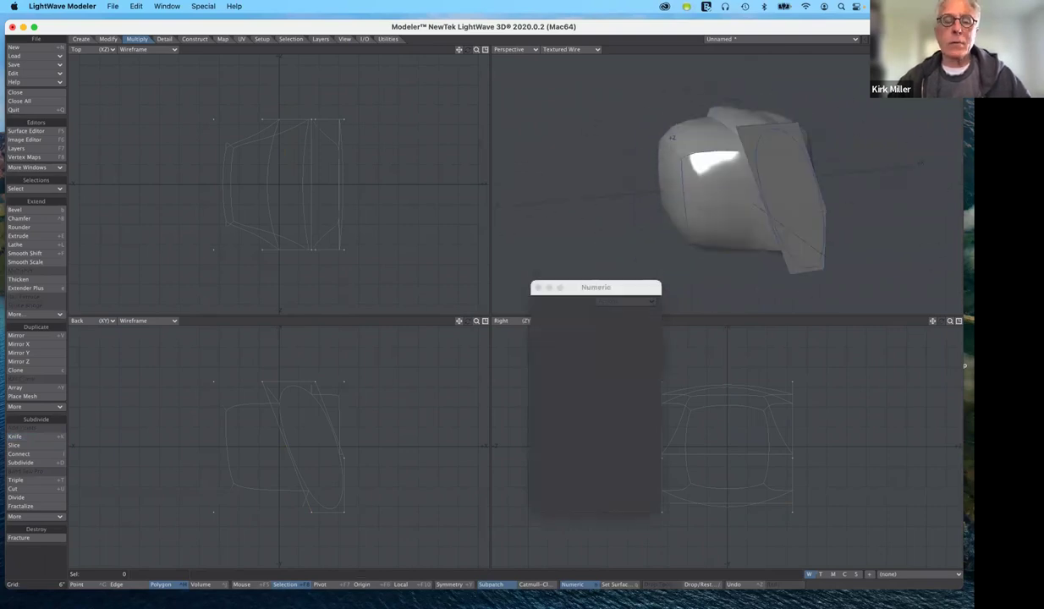
key("Tab")
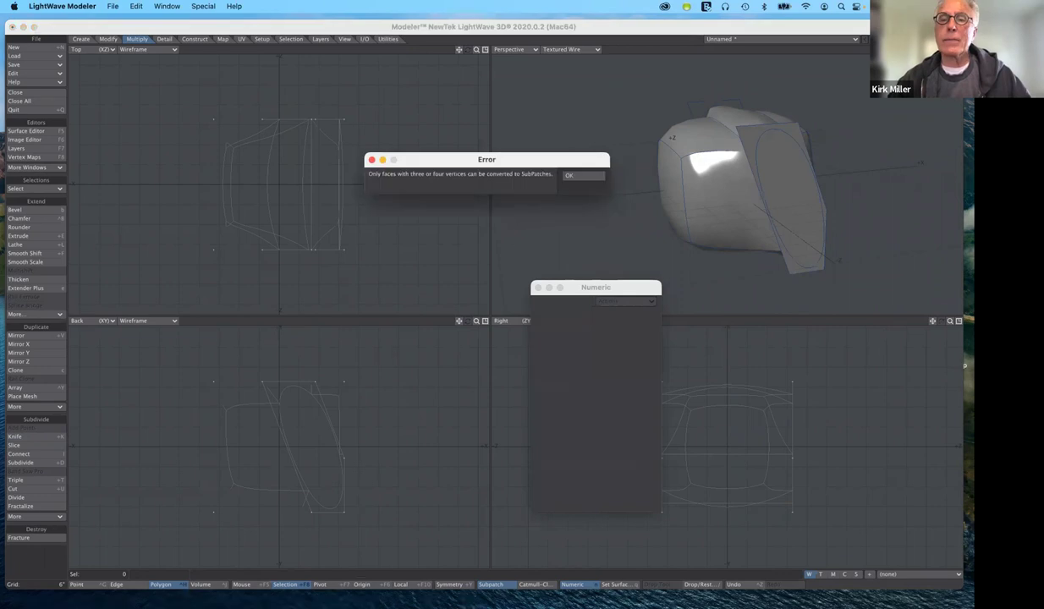
left_click(592, 177)
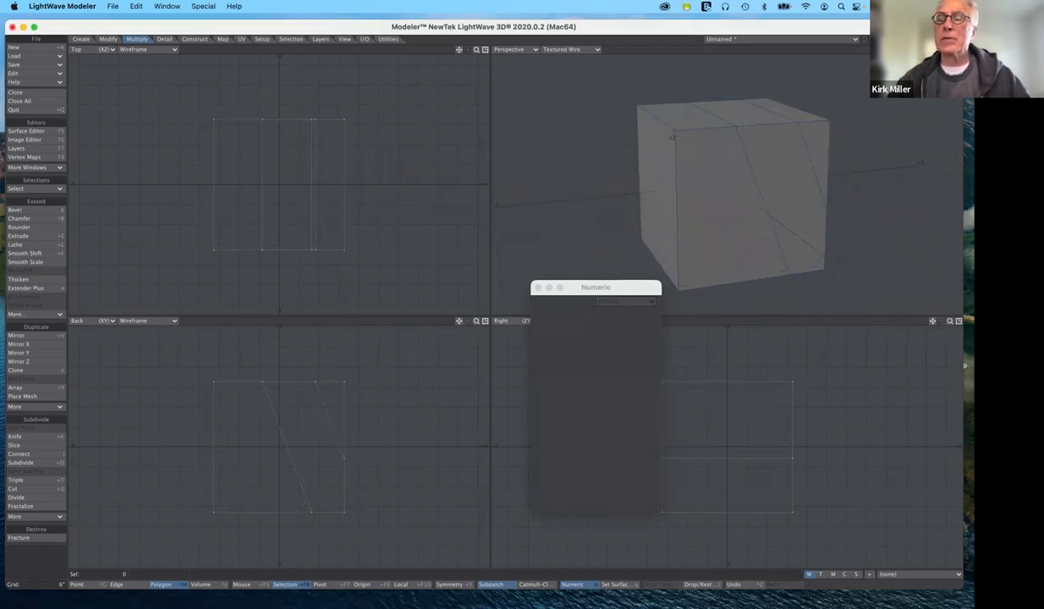
Step: Undo both diagonal Knife cuts to restore the plain, uncut cube
left_click_drag(736, 195, 713, 203, "alt")
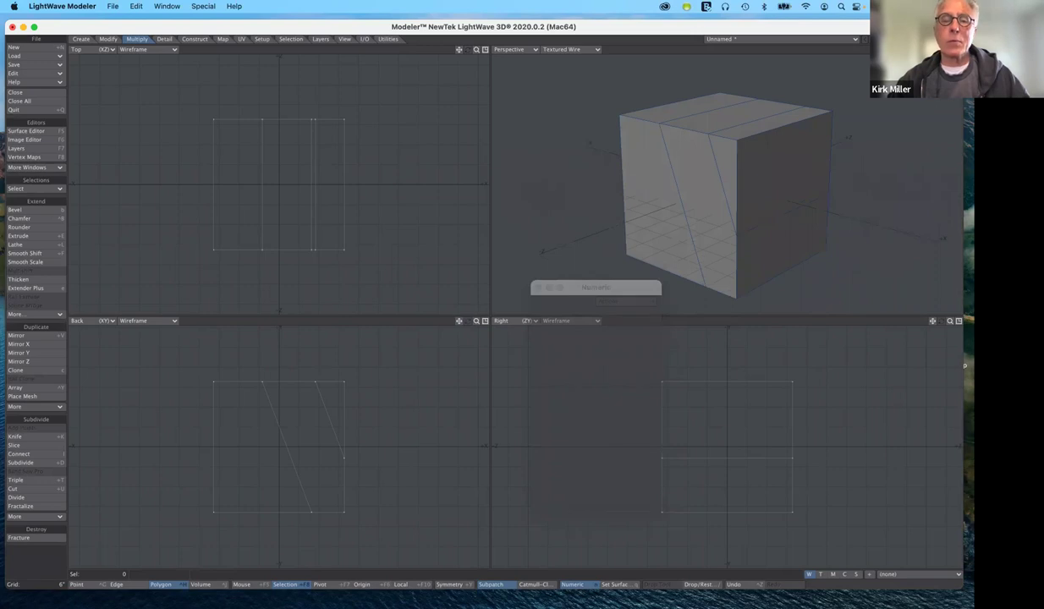
left_click_drag(712, 203, 776, 218, "alt")
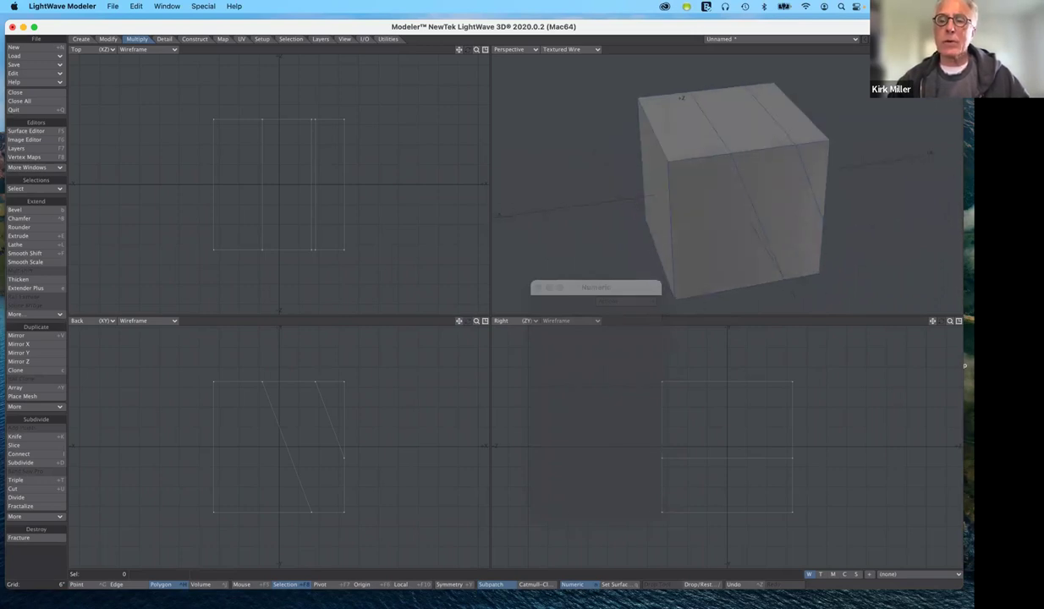
key("Left")
key("Left")
key("Left")
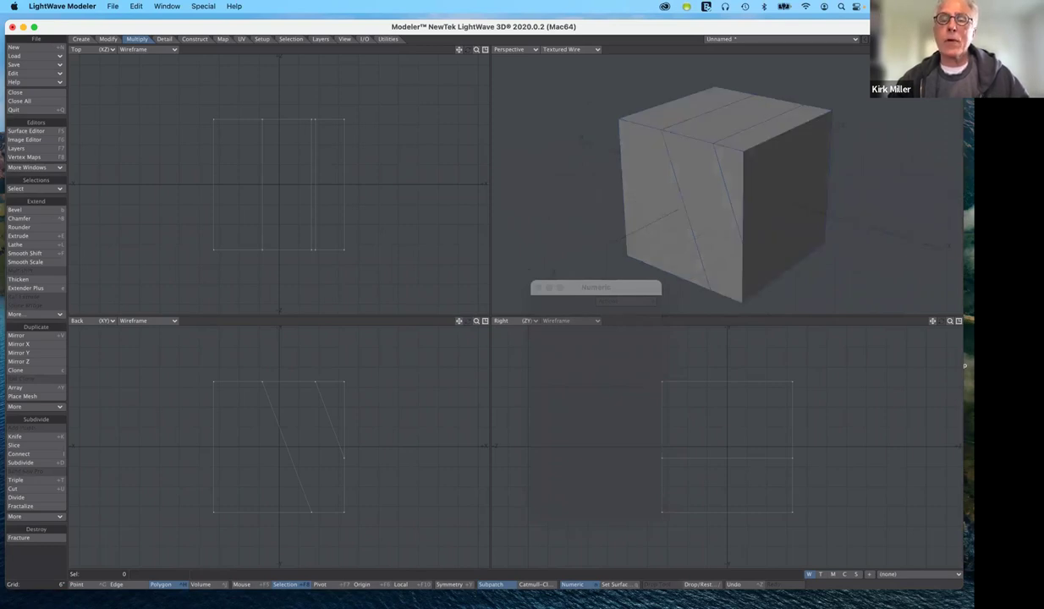
left_click_drag(941, 49, 982, 51)
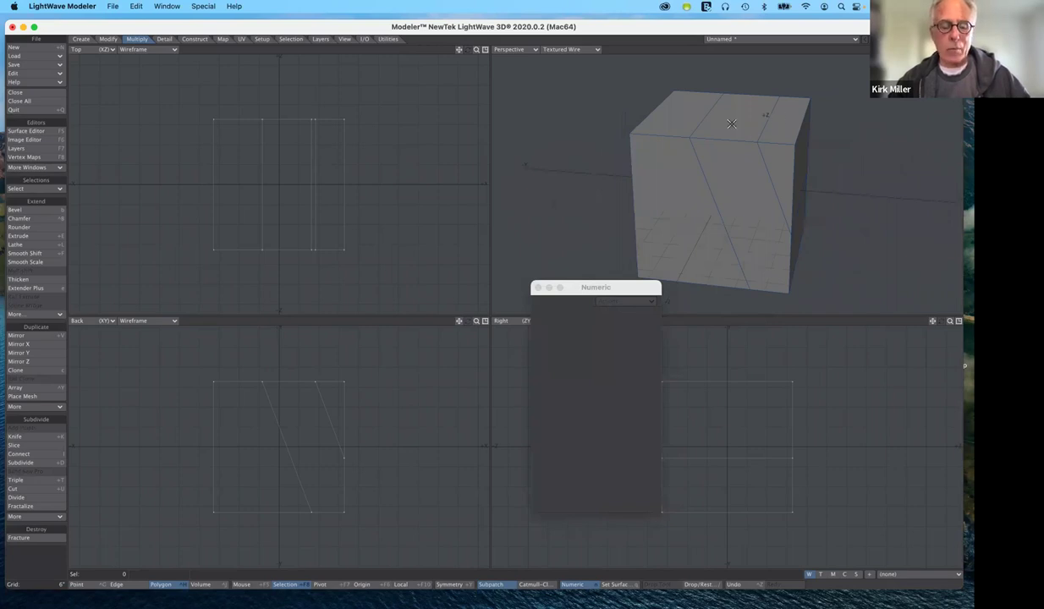
key("Tab")
key("Tab")
key("super+z")
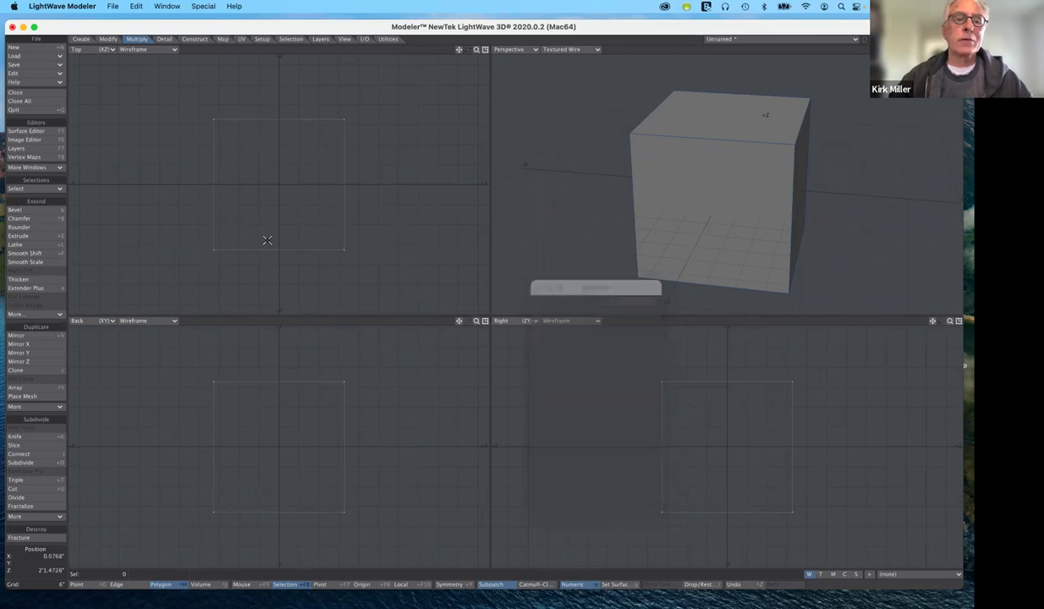
Step: Knife a straight cut through the cube in the Top view, from about X -9.8", Z -2'3.7" to X -9.9", Z 2'2.2"
left_click(26, 435)
left_click_drag(246, 99, 248, 279)
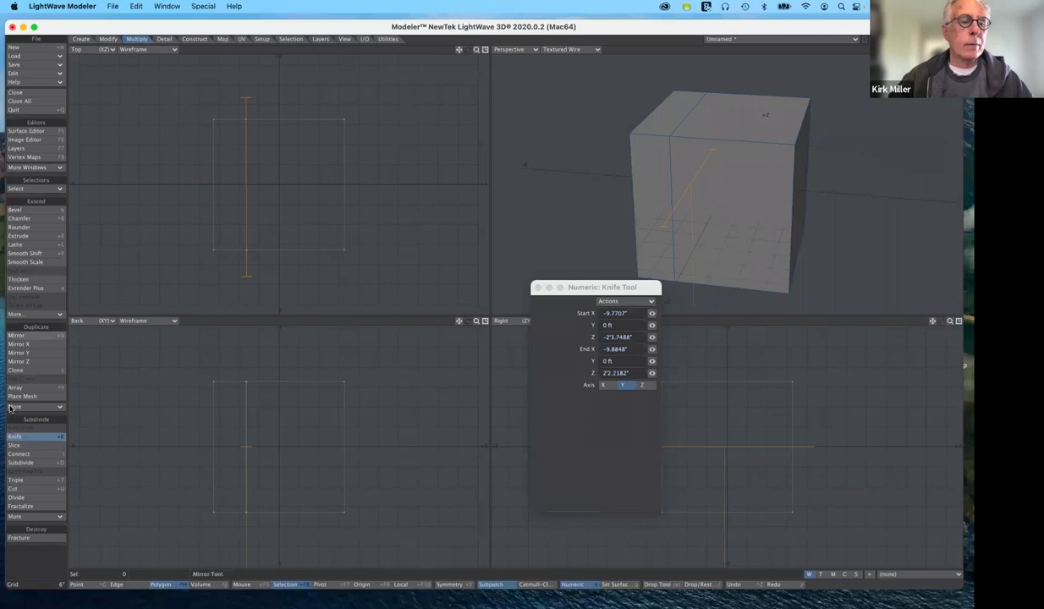
left_click(28, 438)
left_click(28, 438)
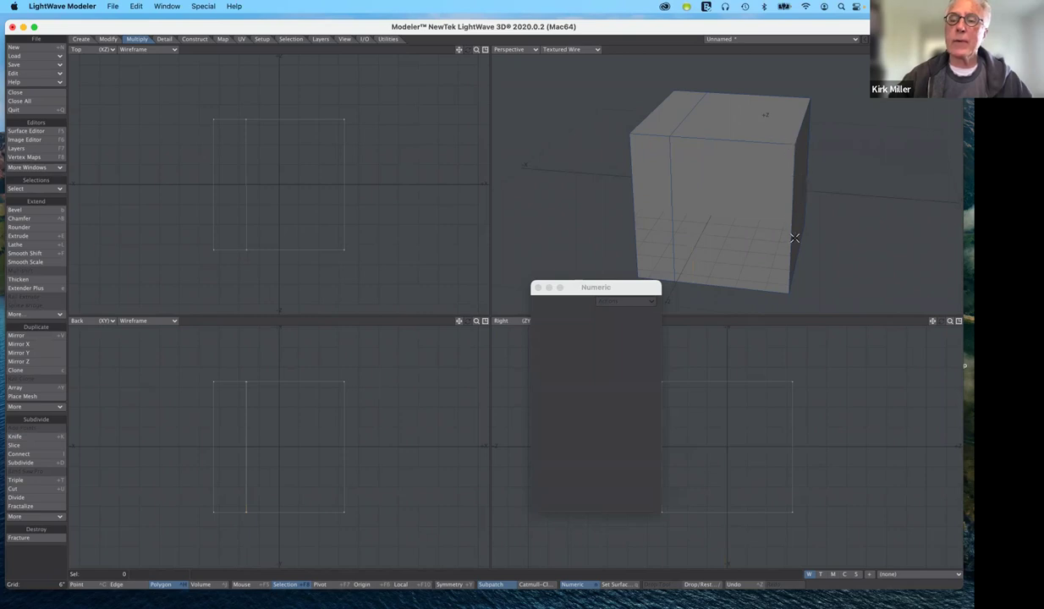
Step: Preview the cube with the straight cut as SubPatches, inspect its rounding, and convert it back to polygons
key("Tab")
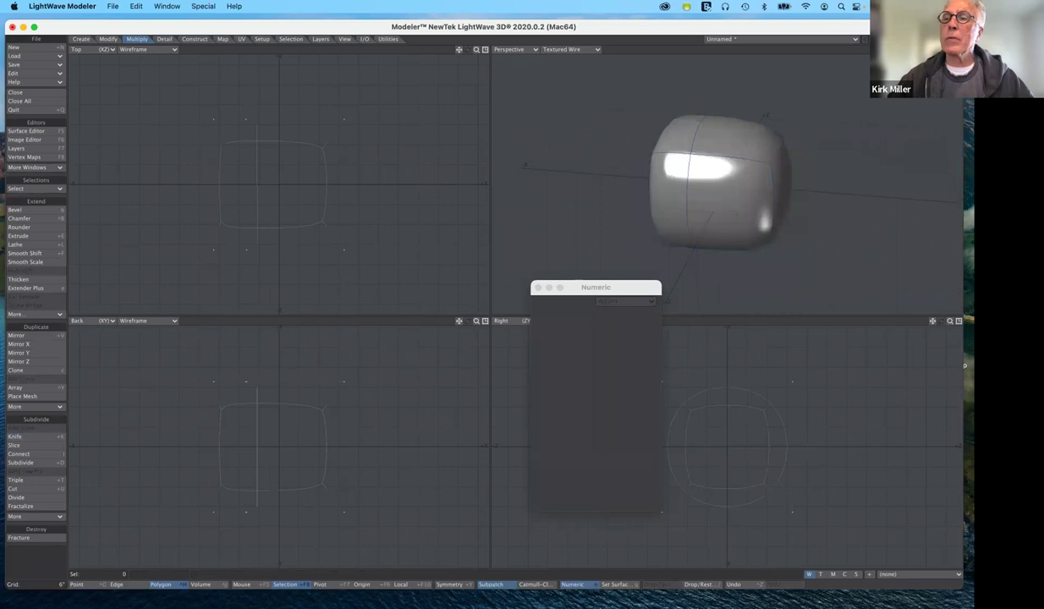
mouse_move(711, 195)
left_mouse_down("alt")
mouse_move(761, 215)
mouse_move(711, 188)
left_mouse_up("alt")
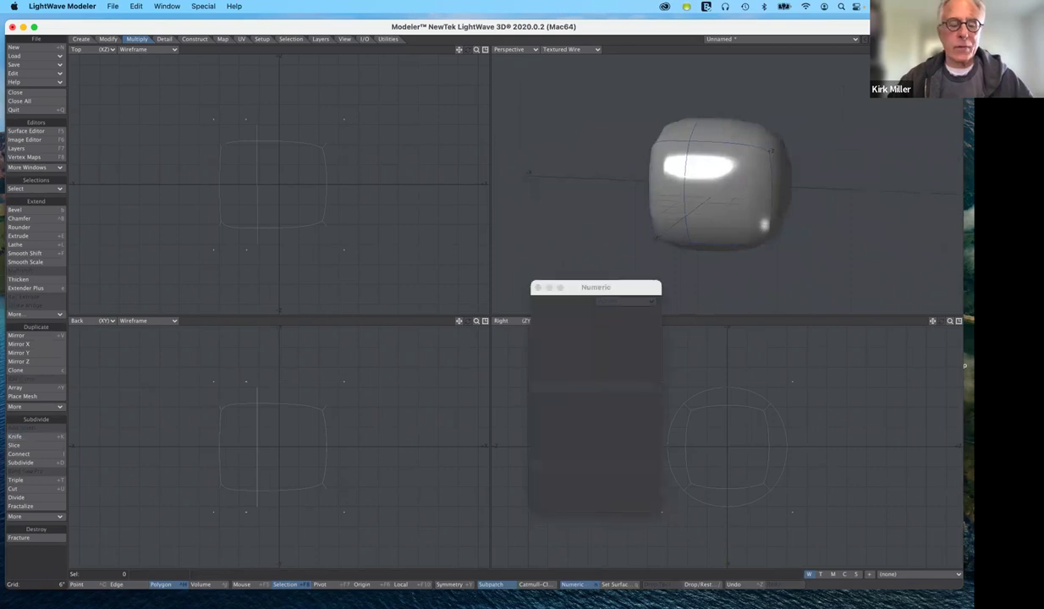
key("Tab")
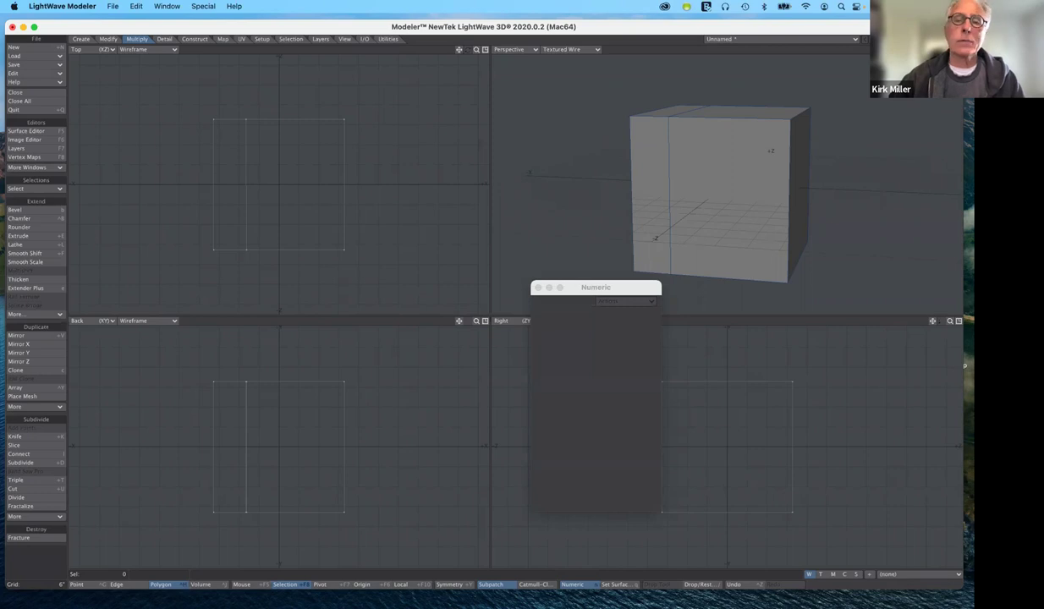
mouse_move(941, 49)
left_mouse_down()
mouse_move(973, 54)
mouse_move(982, 75)
mouse_move(1007, 47)
mouse_move(955, 90)
mouse_move(931, 50)
left_mouse_up()
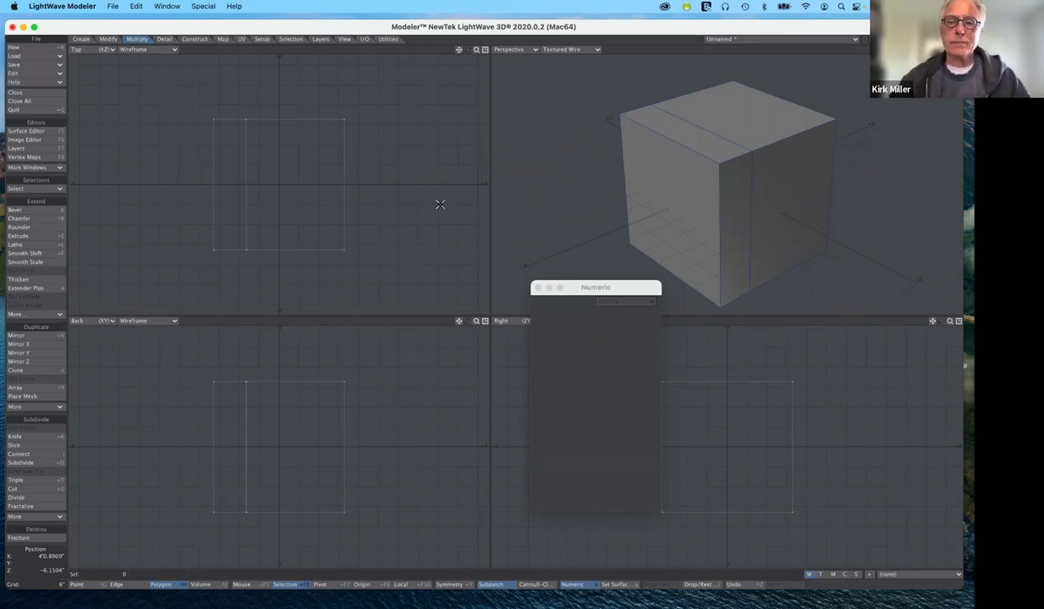
Step: Undo the straight Knife cut on the cube
key("Tab")
key("super+z")
key("super+z")
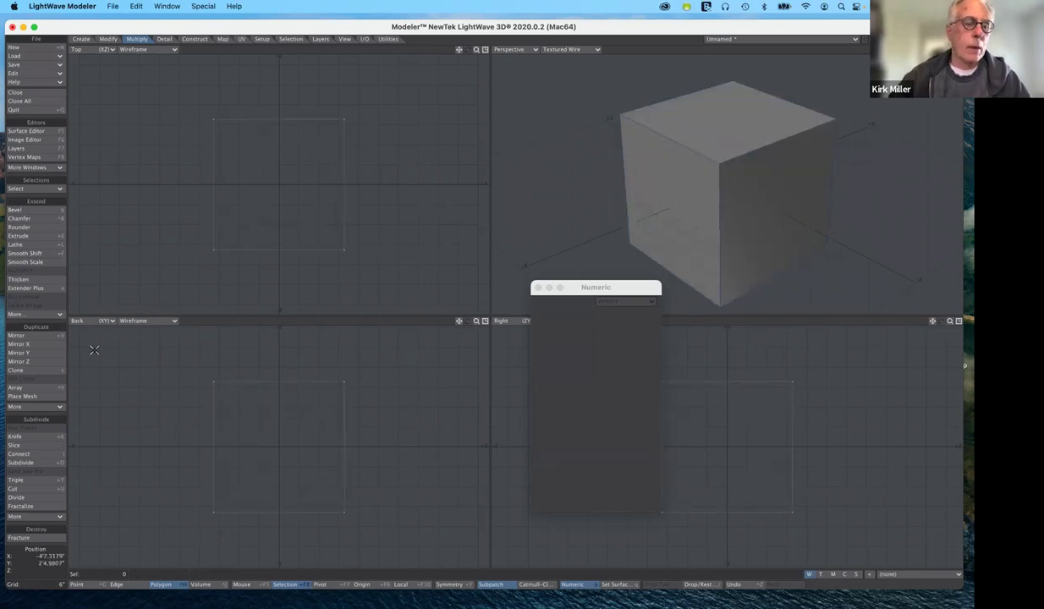
Step: Slice only the cube's top face with a slightly skewed line between its -X and +X edges
left_click(26, 447)
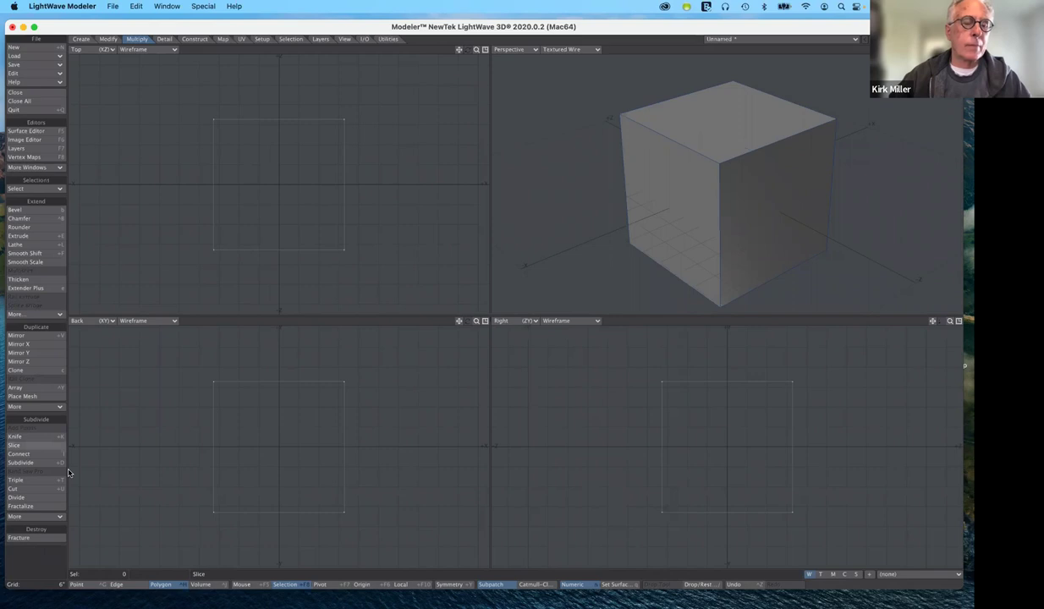
left_click(676, 145)
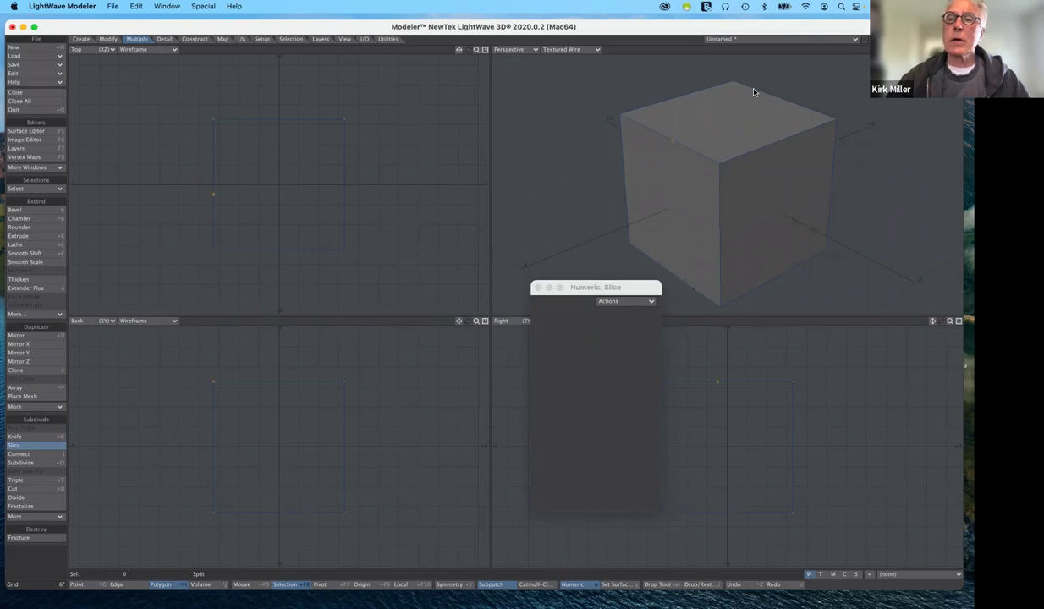
left_click(807, 112)
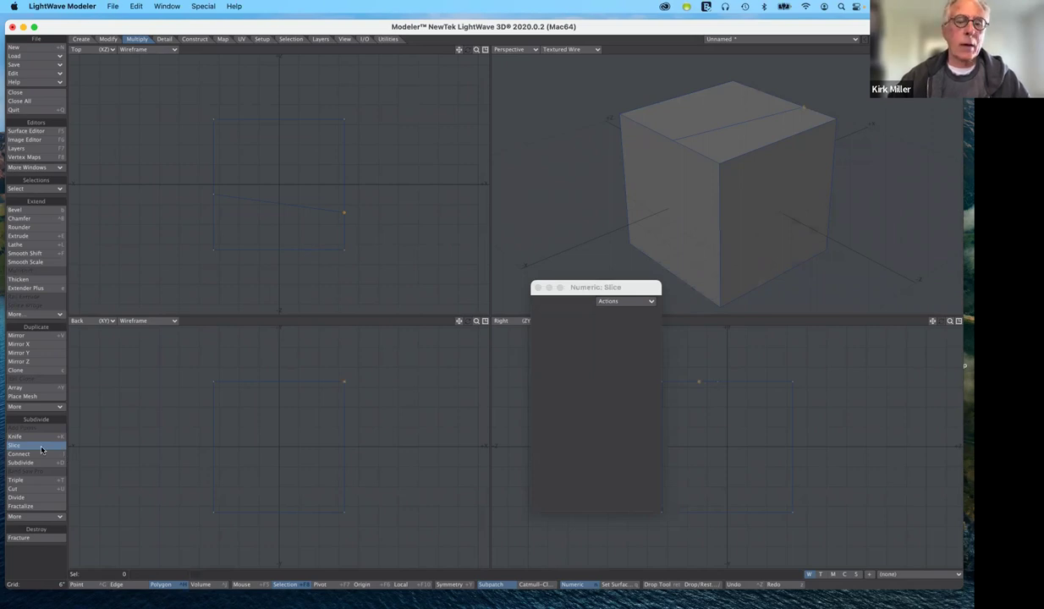
key("Return")
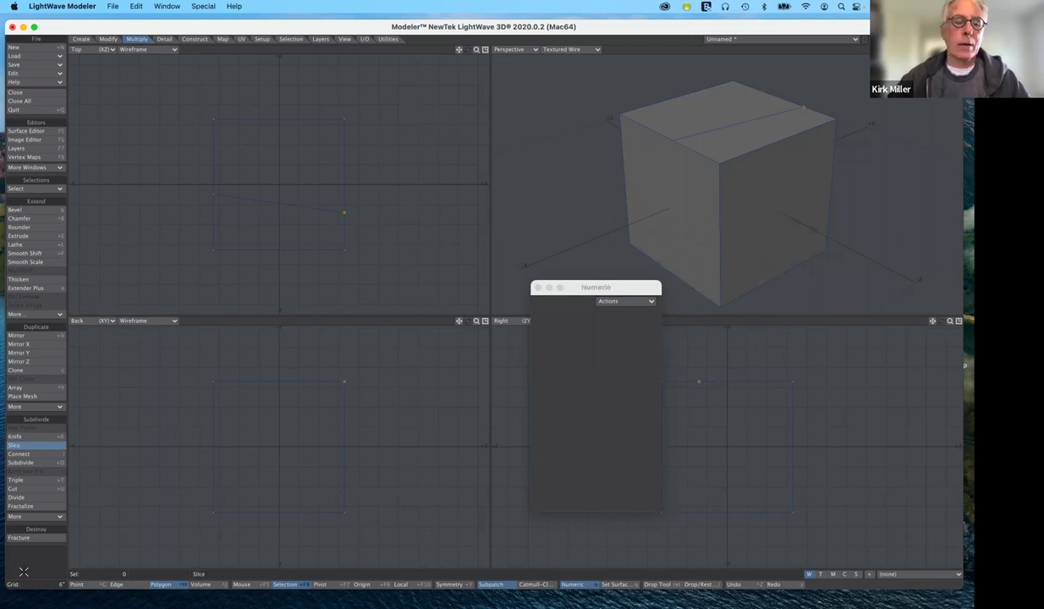
key("space")
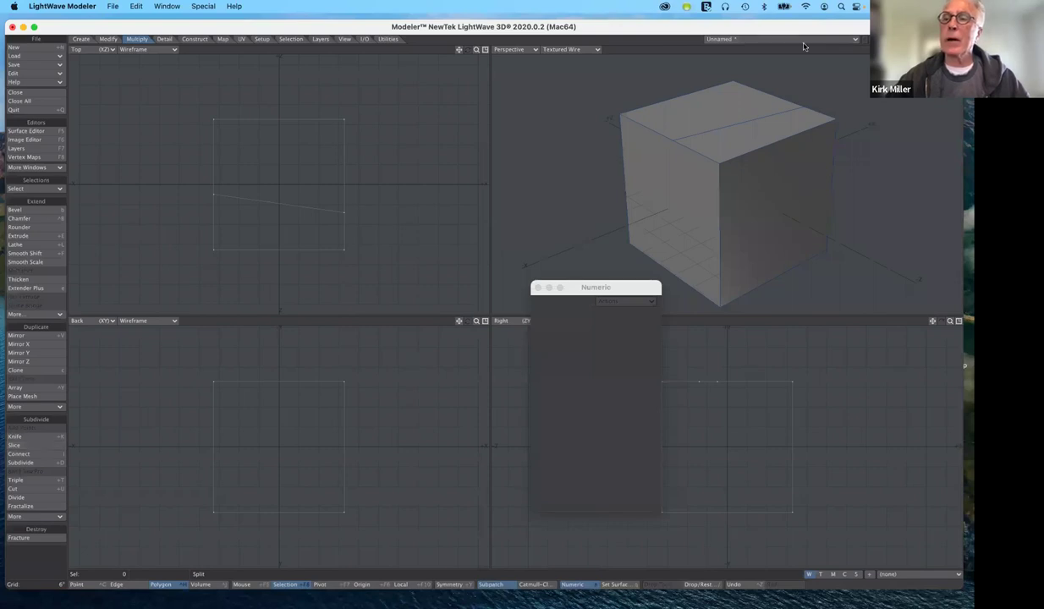
Step: Select the smaller part of the sliced top face and Bevel it with zero shift and inset
mouse_move(941, 49)
left_mouse_down()
mouse_move(944, 85)
mouse_move(941, 54)
left_mouse_up()
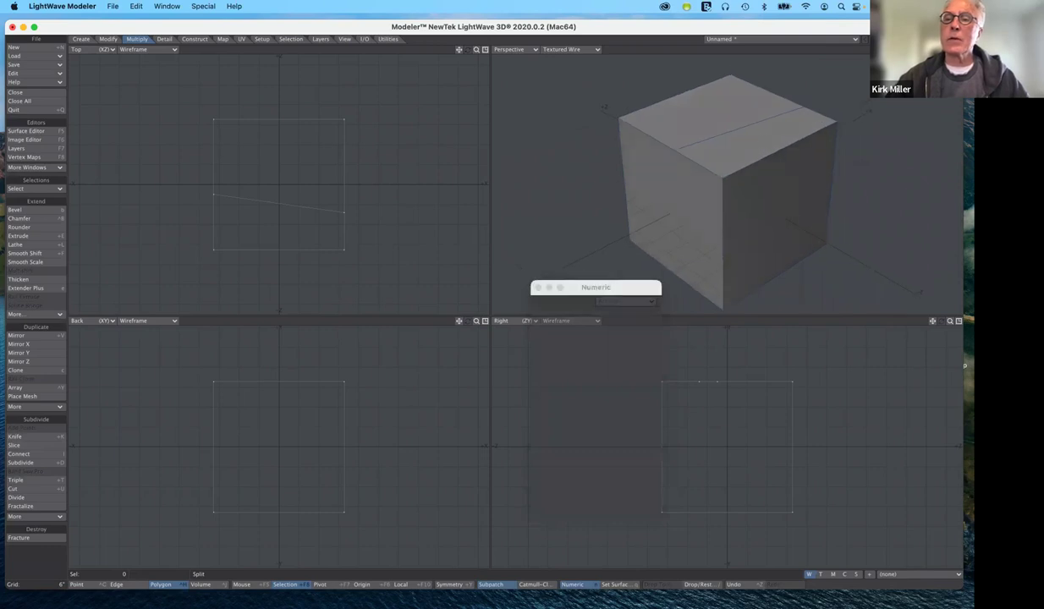
left_click(762, 141)
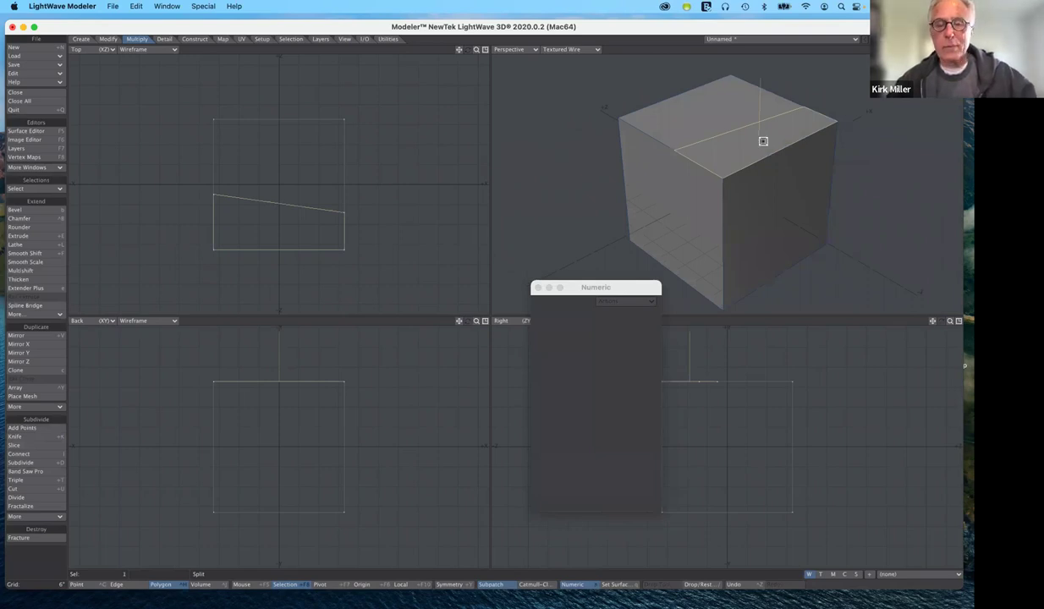
key("b")
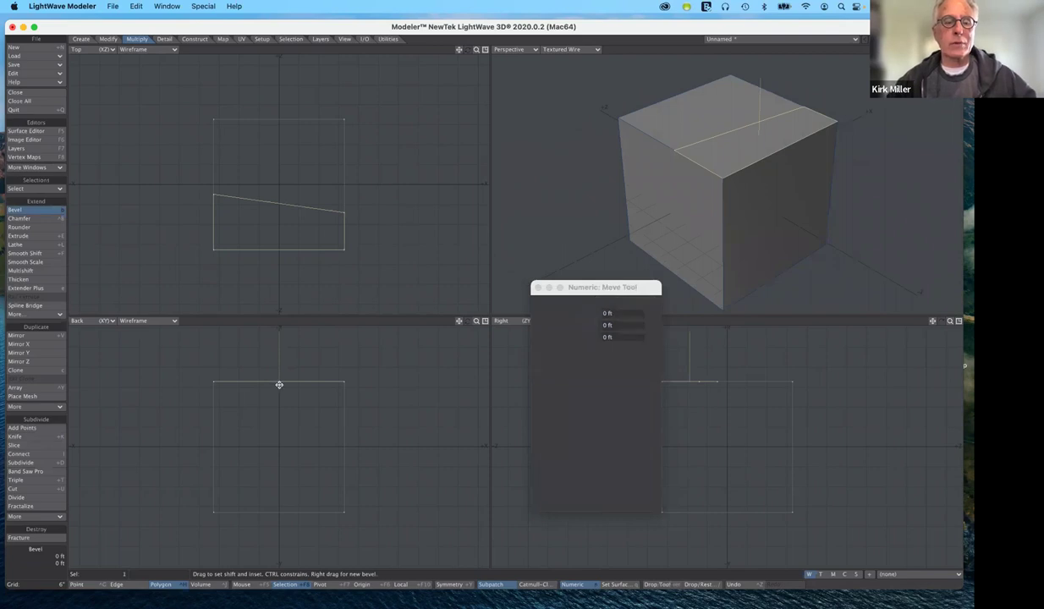
Step: Move the beveled polygon by about X -1'5.0" and Y 2'4.7" to form a slanted extension, and clear the selection
key("t")
left_click_drag(282, 371, 248, 262, "ctrl")
left_click_drag(258, 404, 234, 404)
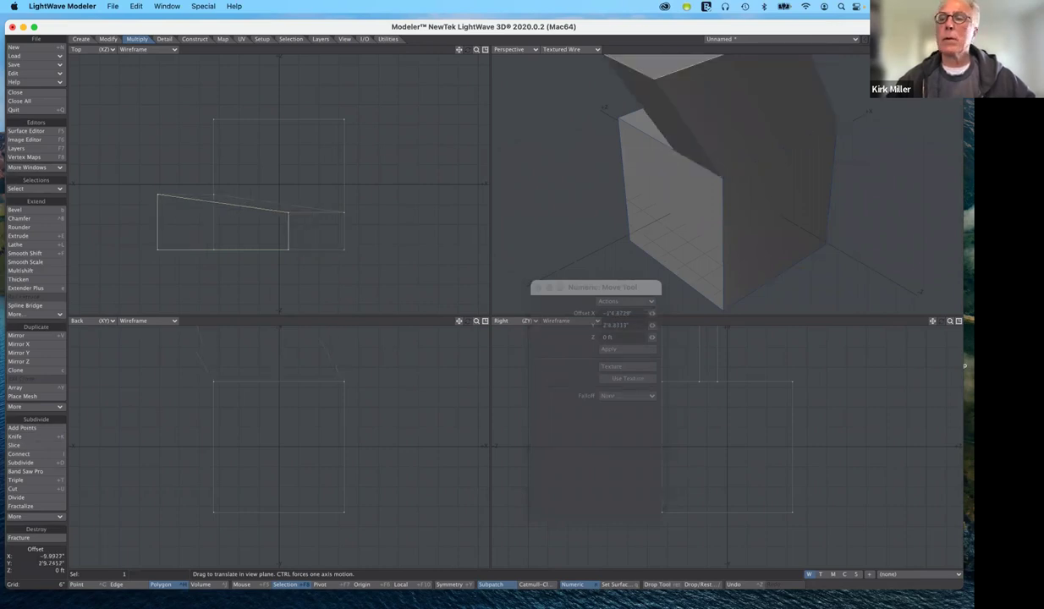
key("Return")
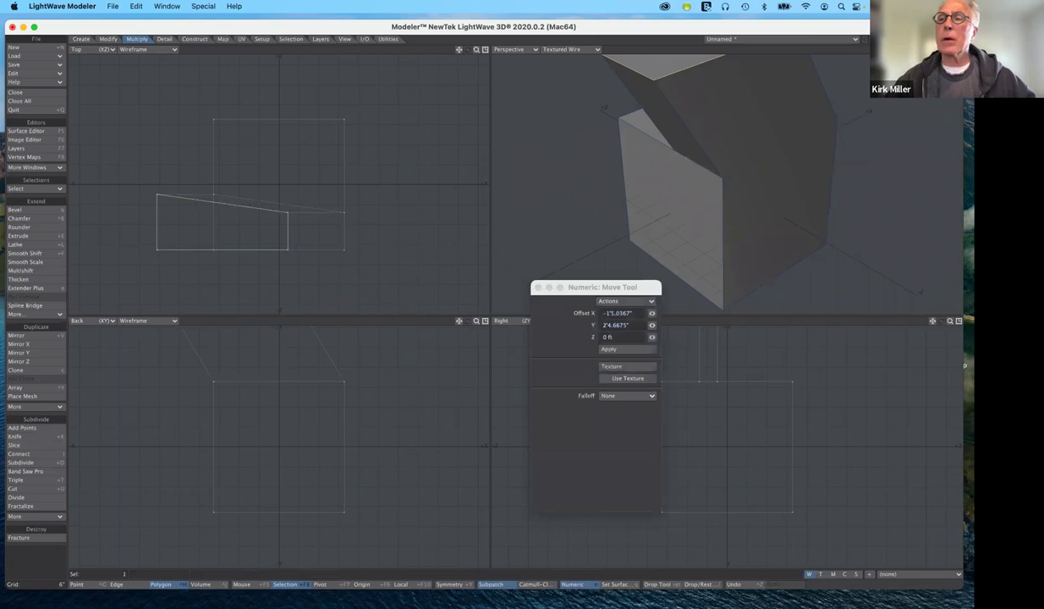
scroll(726, 184, "down", 5)
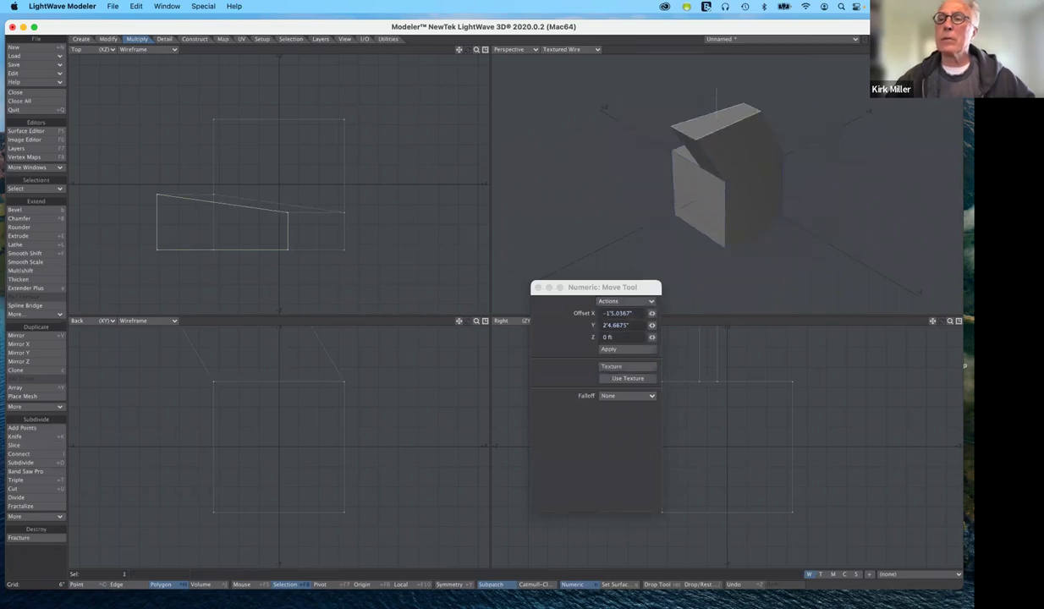
mouse_move(726, 184)
left_mouse_down("alt")
mouse_move(778, 182)
mouse_move(758, 152)
mouse_move(736, 211)
mouse_move(762, 186)
mouse_move(812, 199)
mouse_move(762, 203)
mouse_move(719, 178)
mouse_move(676, 227)
mouse_move(737, 185)
left_mouse_up("alt")
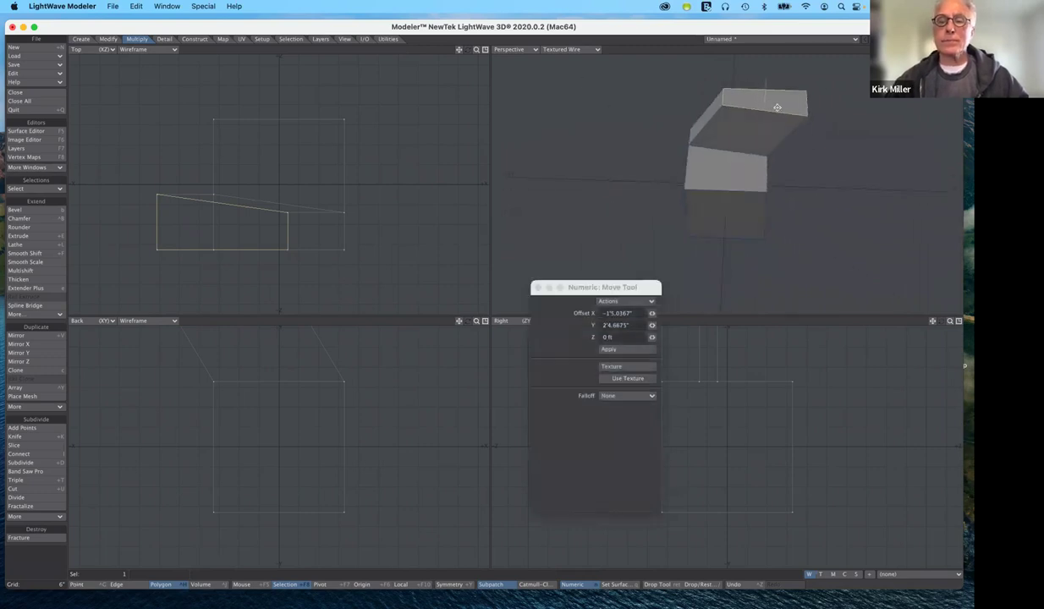
left_click(30, 564)
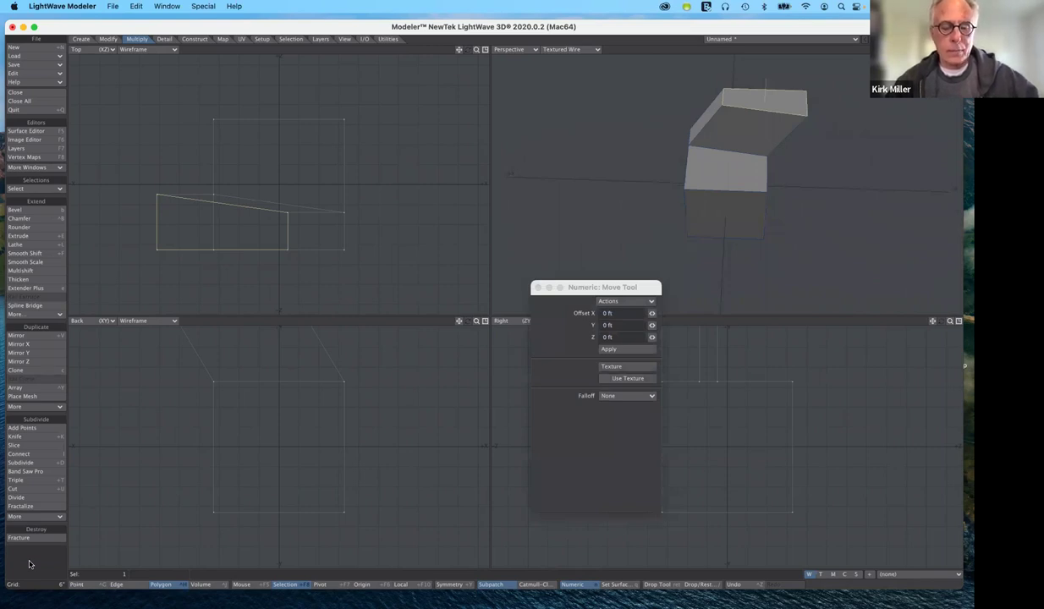
key("space")
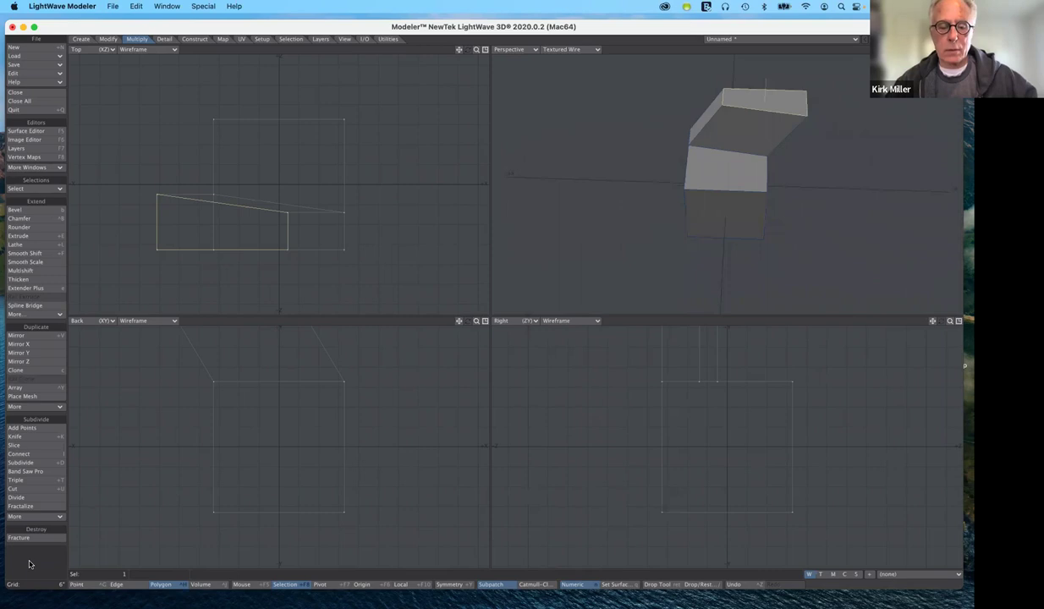
left_click(30, 565)
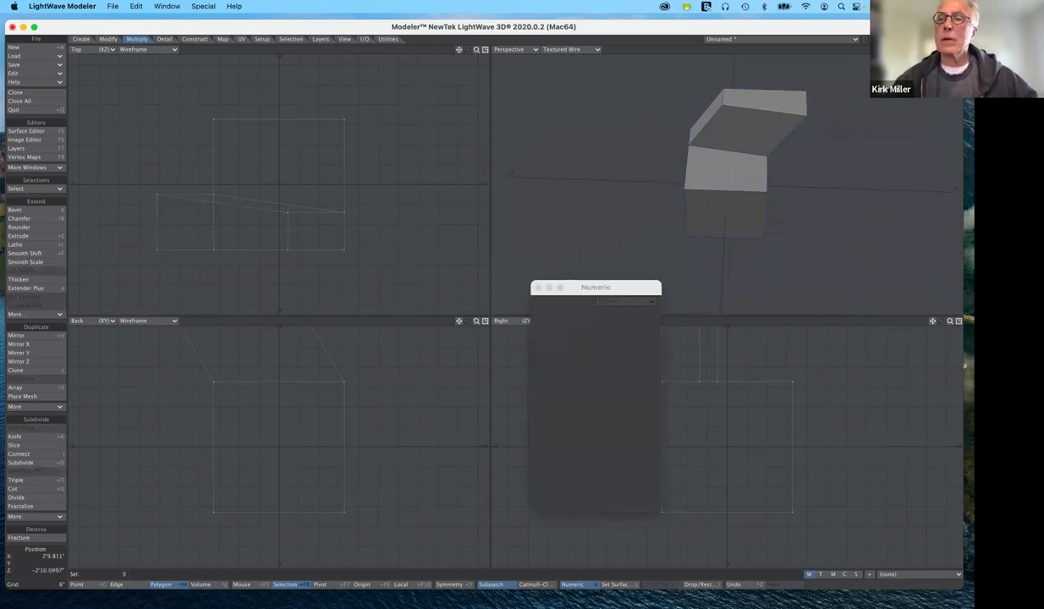
Step: Convert the extended cube to SubPatches, accept the conversion limit for its faces, and inspect the shape
left_click_drag(942, 50, 884, 56)
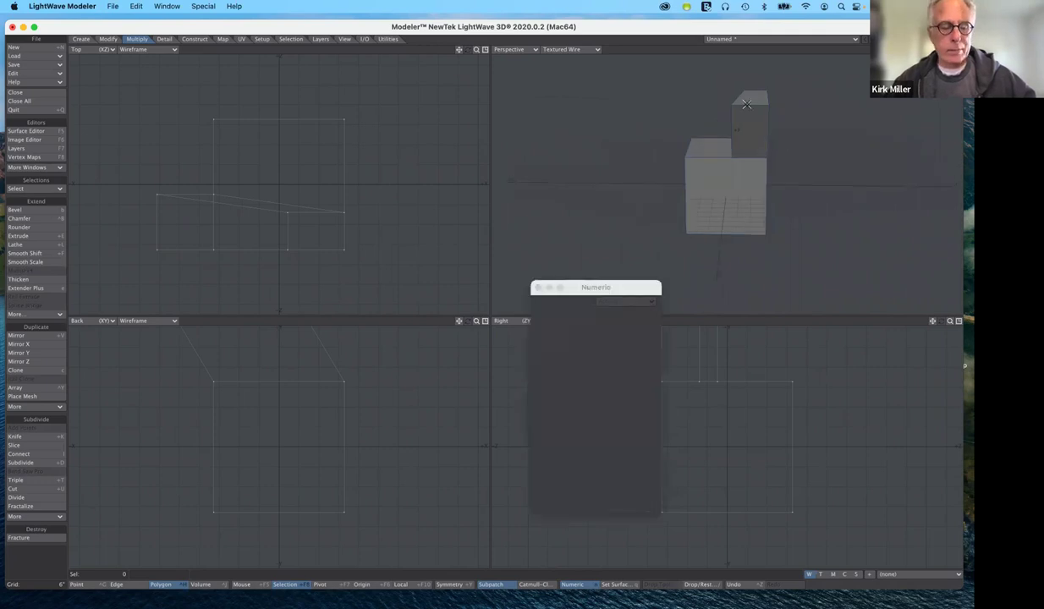
key("Tab")
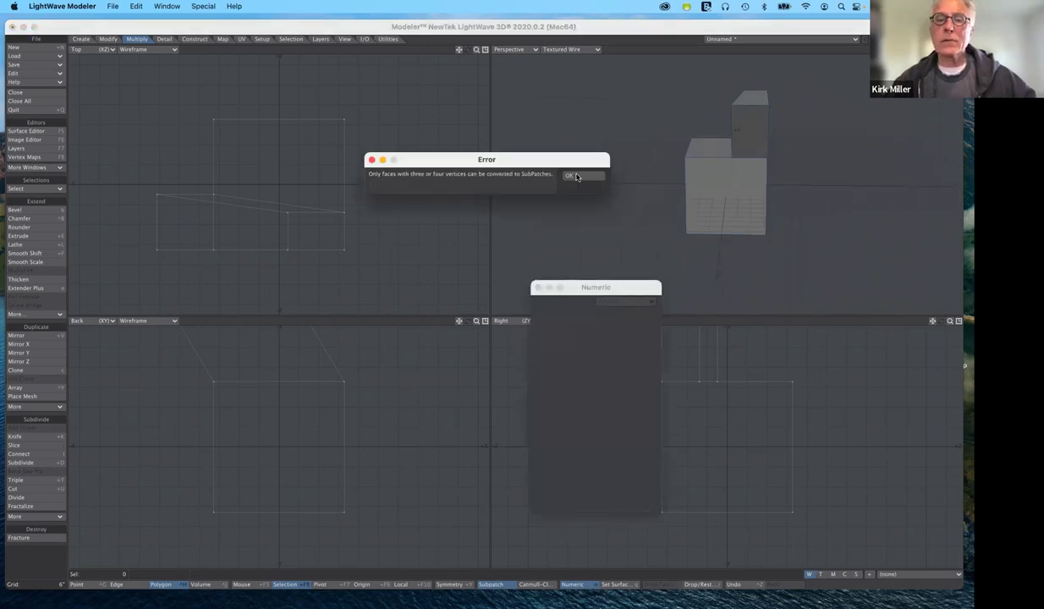
left_click(577, 176)
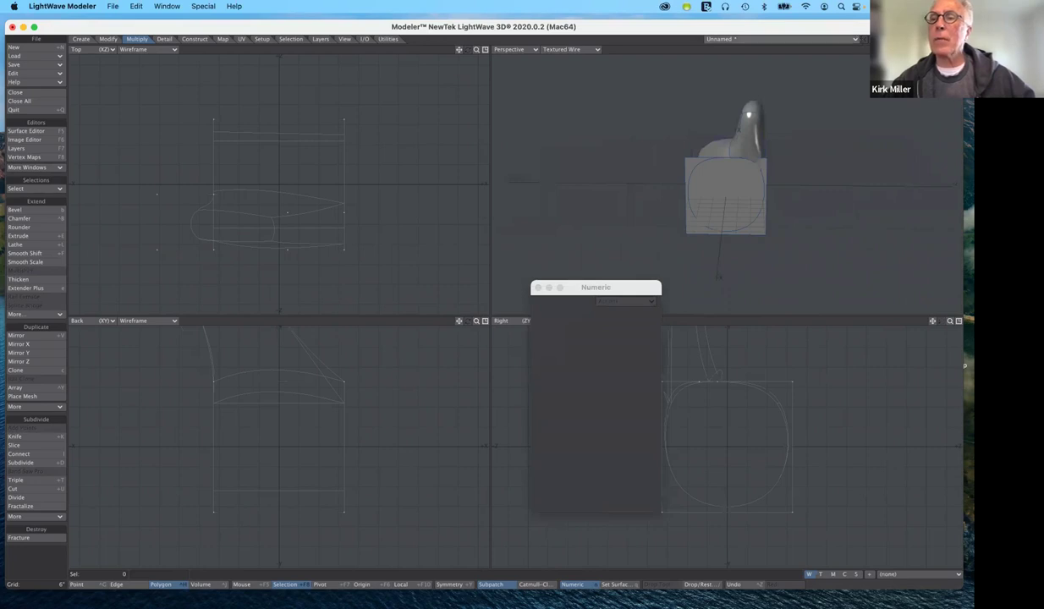
mouse_move(941, 49)
left_mouse_down()
mouse_move(884, 53)
mouse_move(941, 42)
left_mouse_up()
left_click_drag(757, 141, 770, 139, "alt")
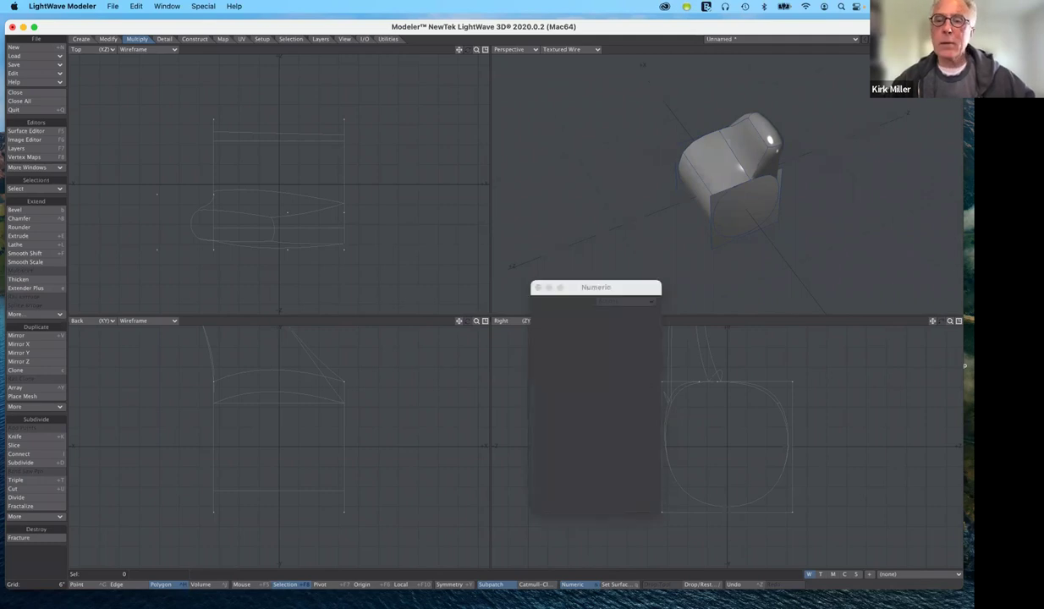
Step: Undo the SubPatch conversion, slanted extension and top-face slice to restore the plain cube, and fit it in the viewports
key("Tab")
key("super+z")
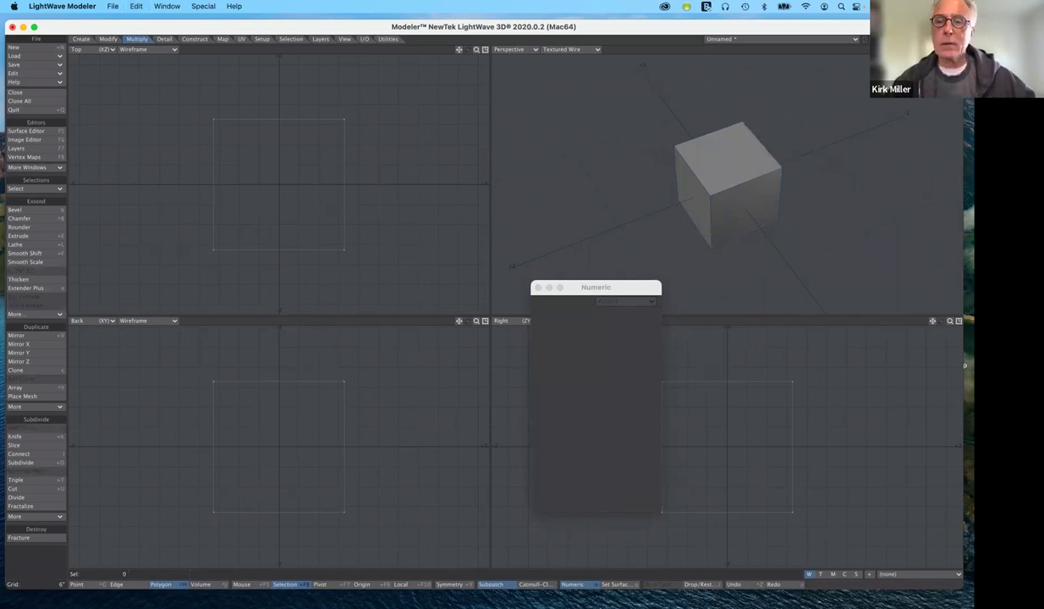
key("a")
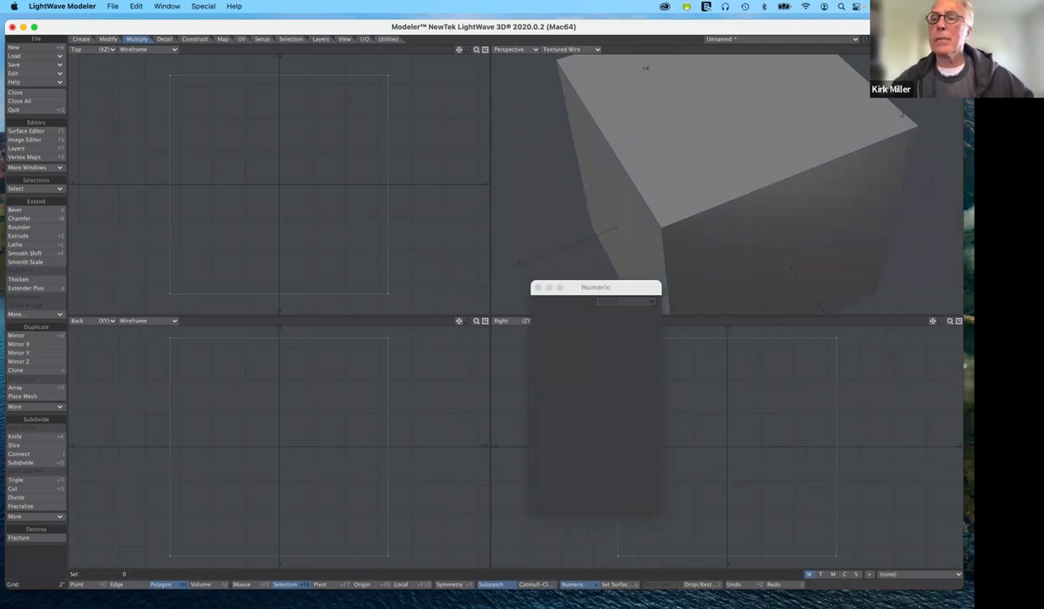
scroll(727, 183, "down", 2)
scroll(727, 183, "down", 2)
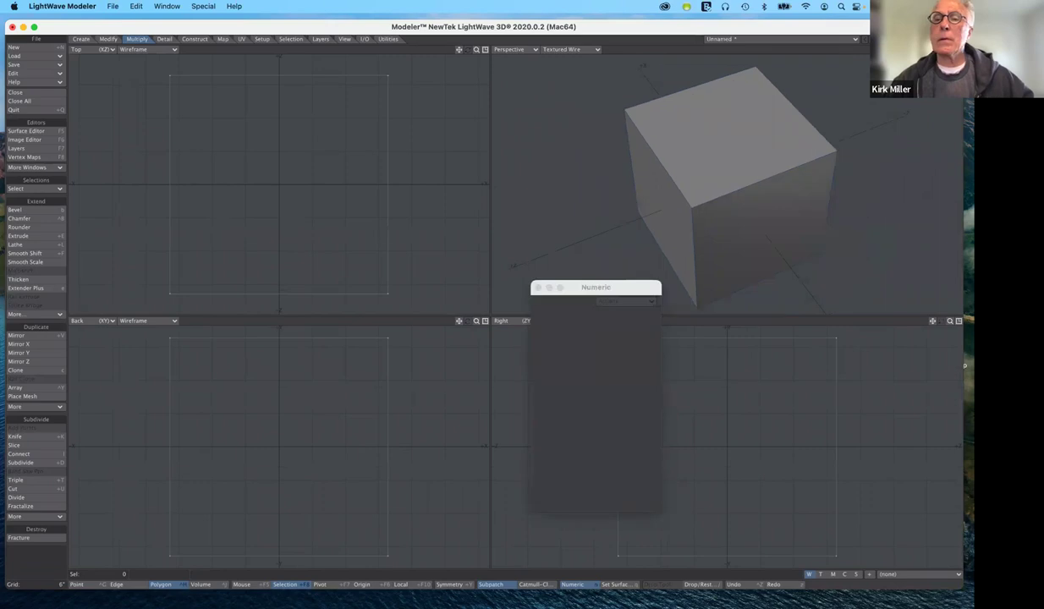
left_click_drag(941, 49, 961, 22)
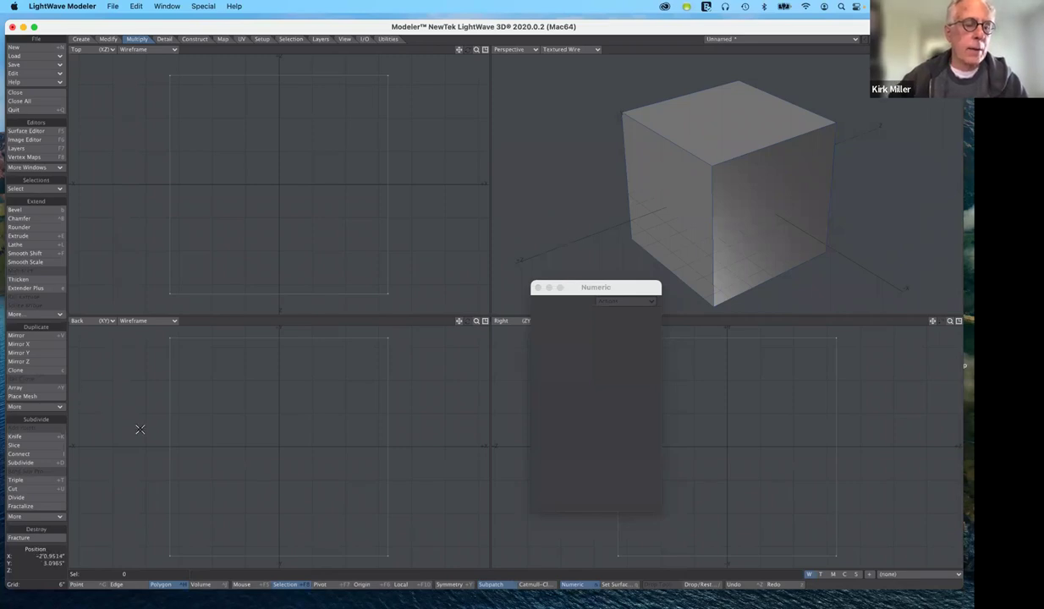
Step: Subdivide the cube's polygons using the Faceted method with 0.0 % Fractal
left_click(33, 465)
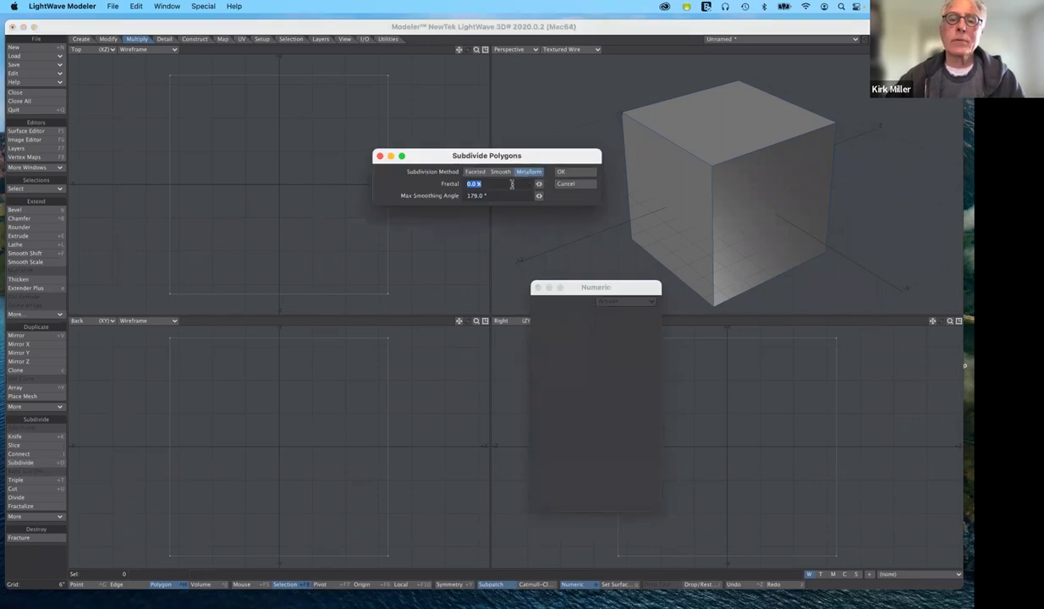
left_click(475, 172)
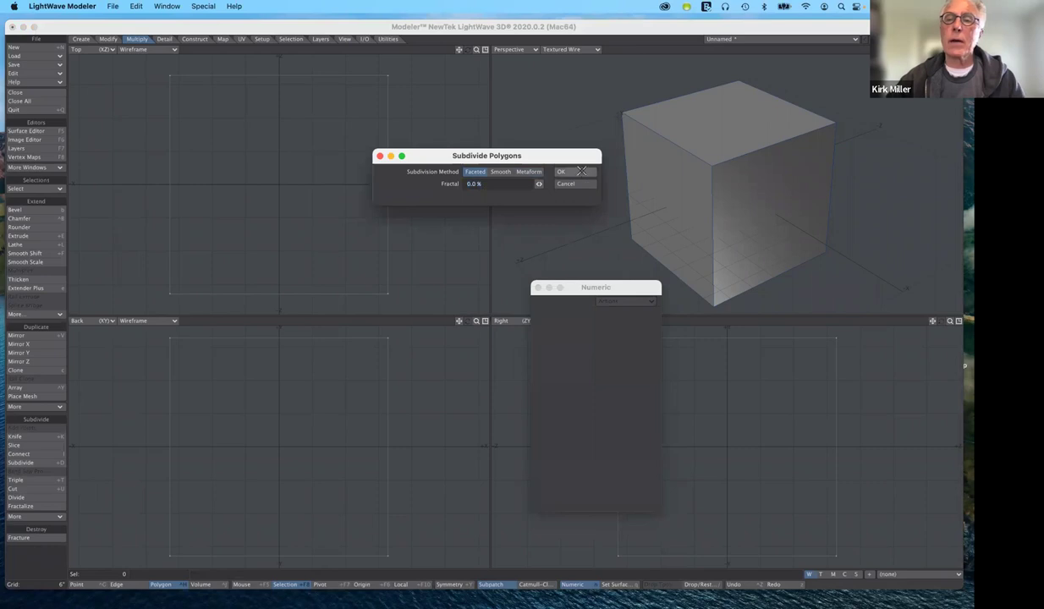
left_click(582, 172)
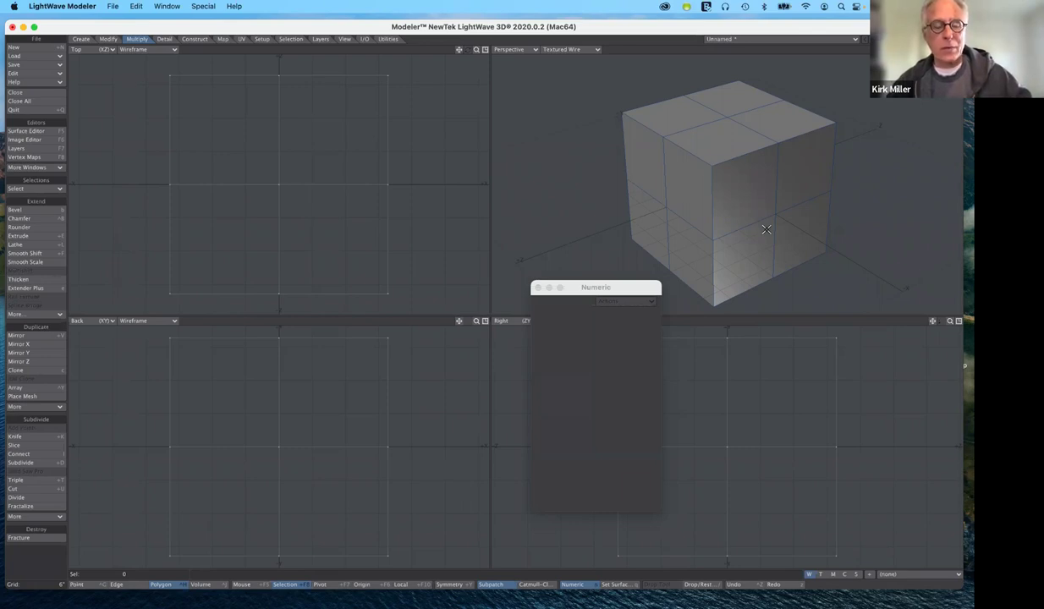
Step: Convert the subdivided cube to SubPatches, and undo both the conversion and the subdivision
key("Tab")
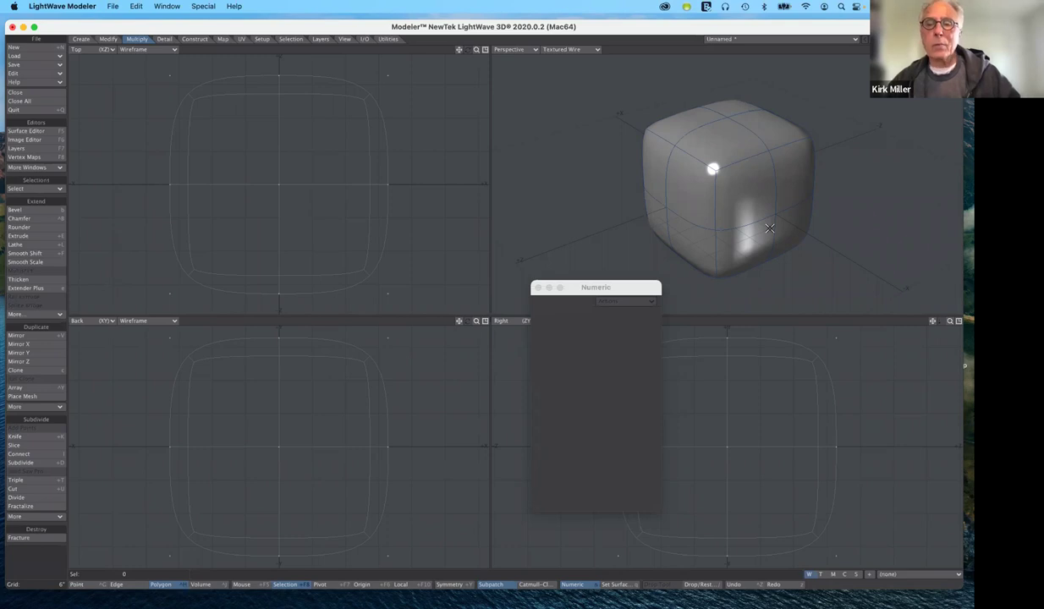
key("super+z")
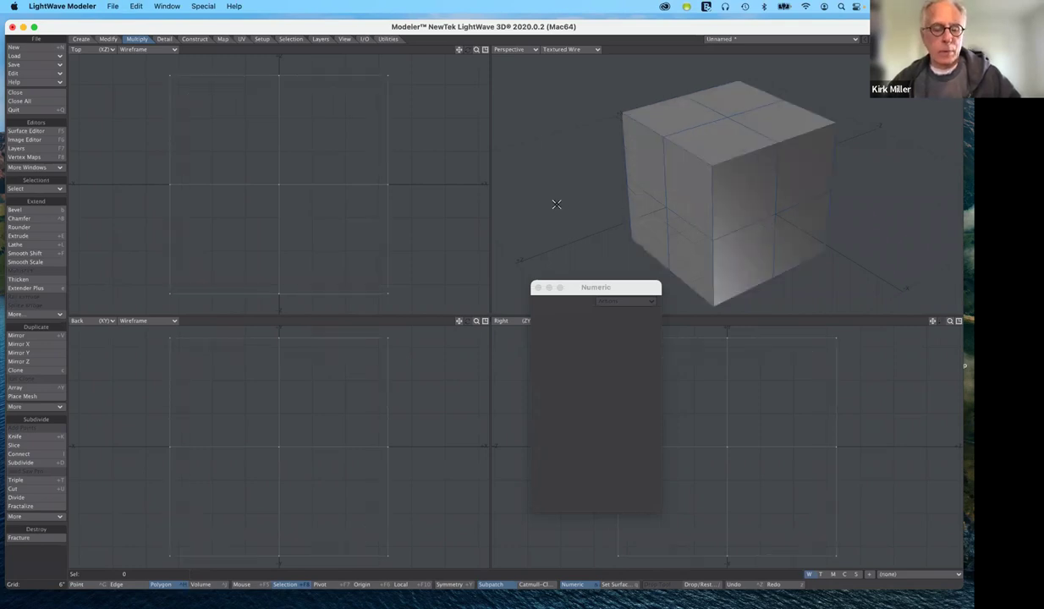
key("super+z")
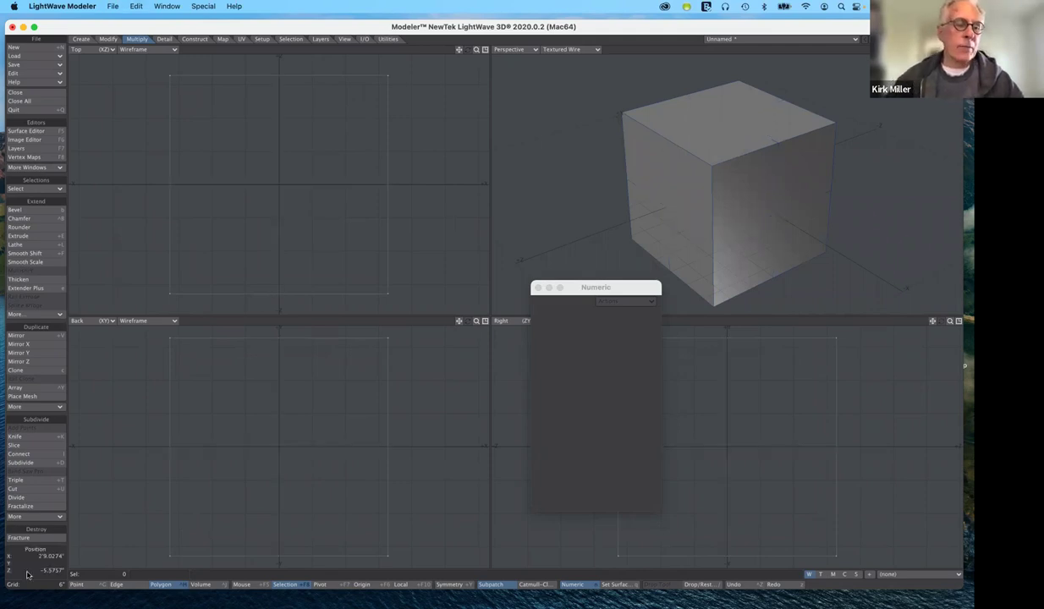
Step: Knife the plain cube horizontally in the Back view at about Y 1'3" and again at about Y -1'3.5"
left_click(26, 439)
left_click(23, 437)
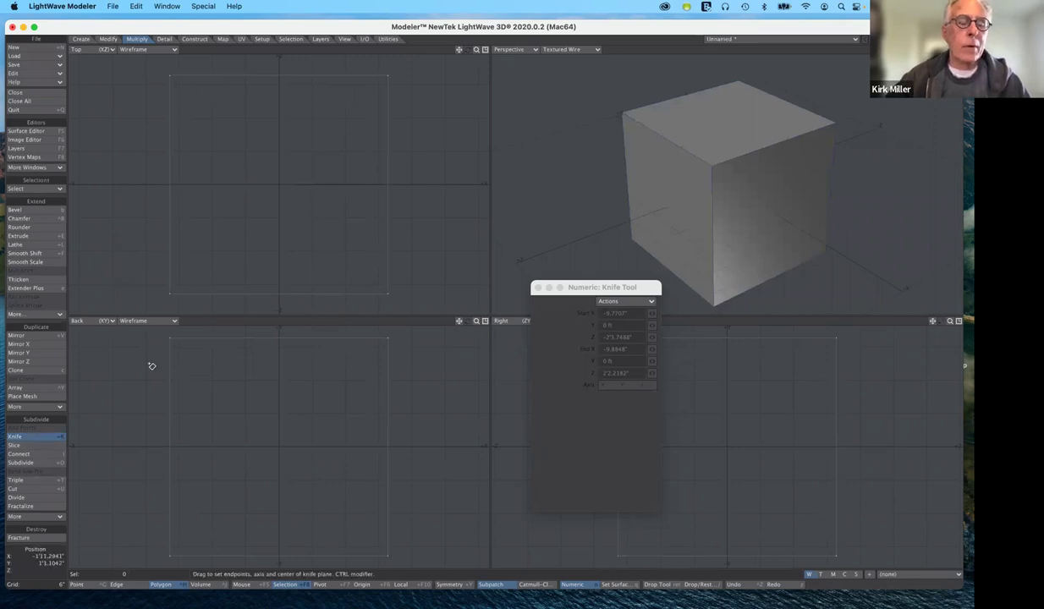
mouse_move(151, 366)
left_mouse_down()
mouse_move(294, 375)
mouse_move(404, 363)
left_mouse_up()
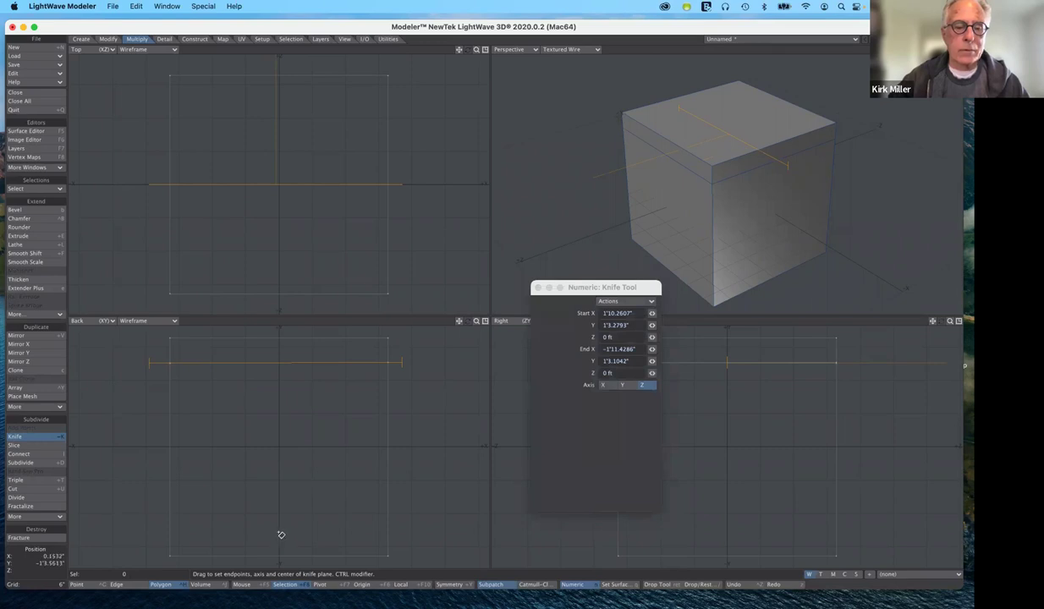
left_click(281, 535)
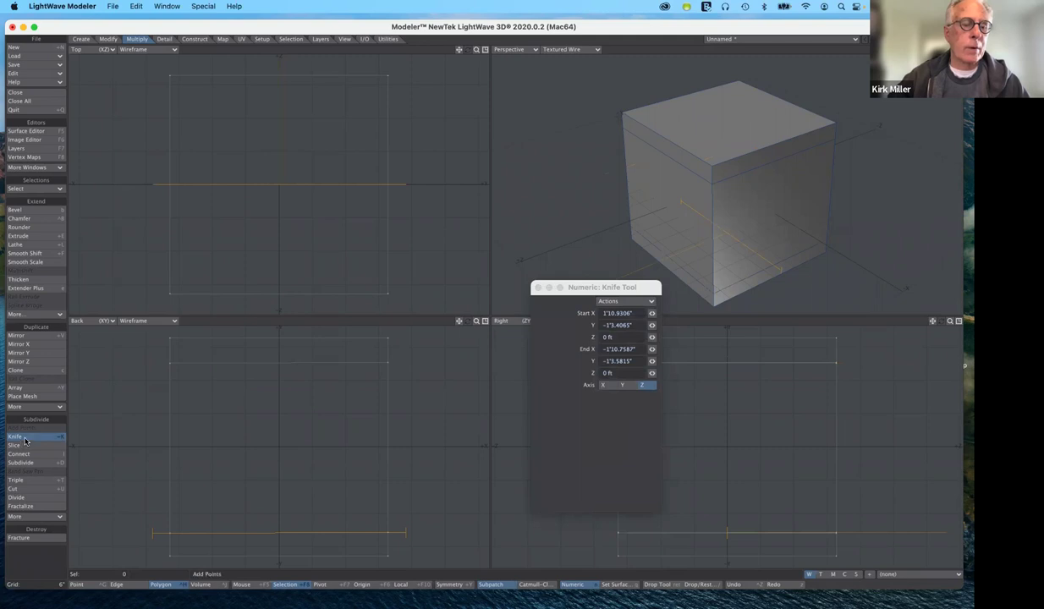
left_click(27, 527)
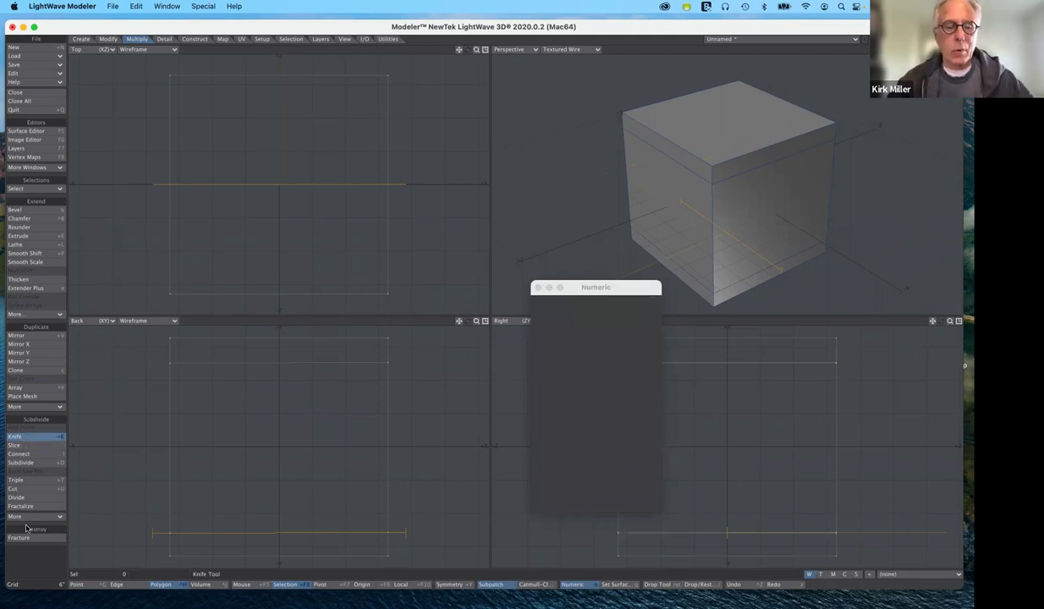
key("space")
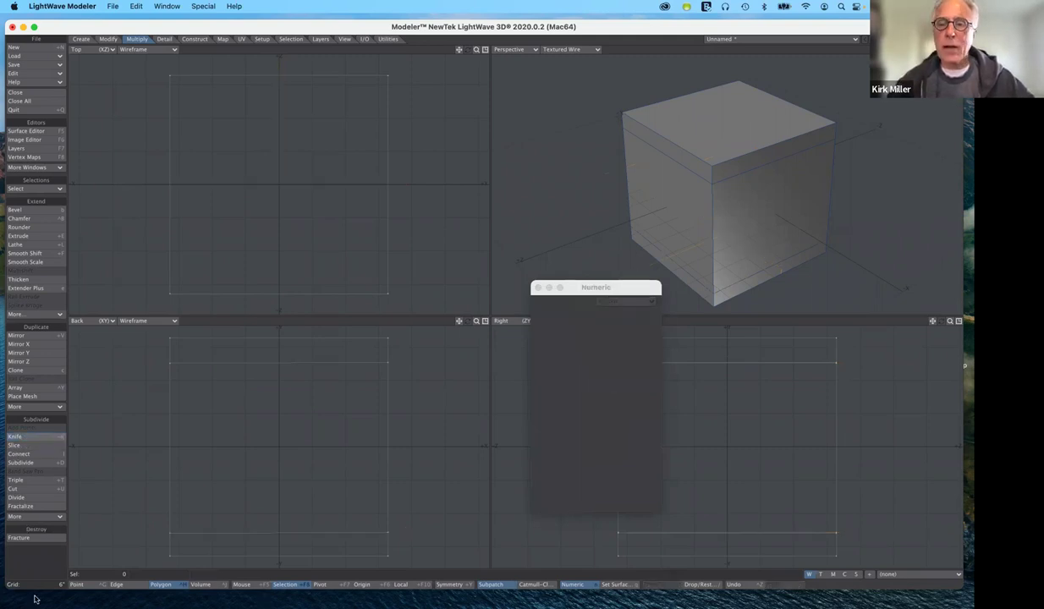
Step: Convert the twice-knifed cube to SubPatches and inspect its shape from below and from the side
key("Tab")
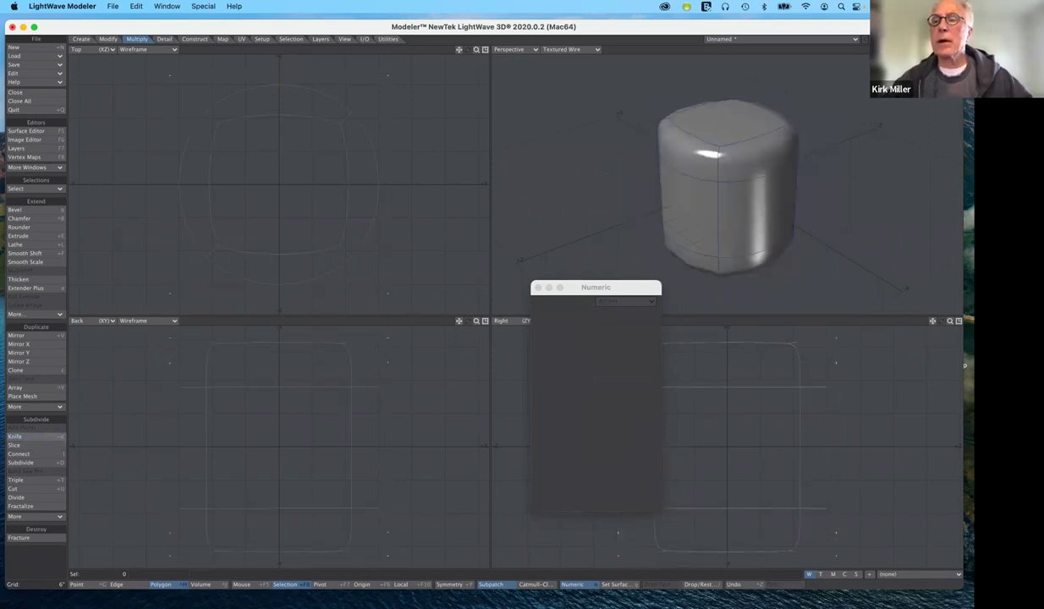
key("n")
left_click_drag(745, 203, 706, 127, "alt")
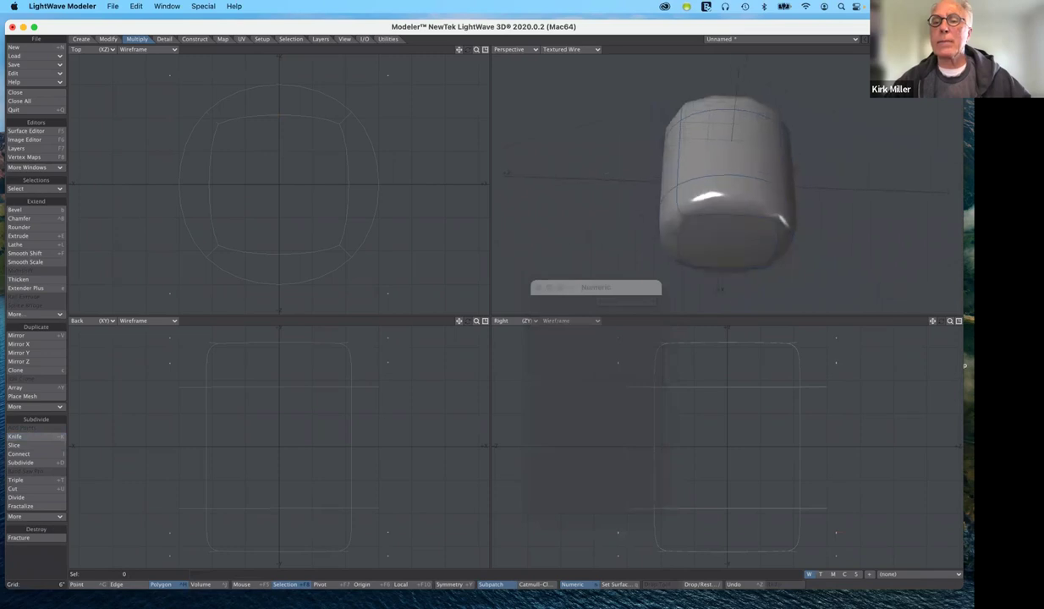
left_click_drag(725, 290, 696, 144, "alt")
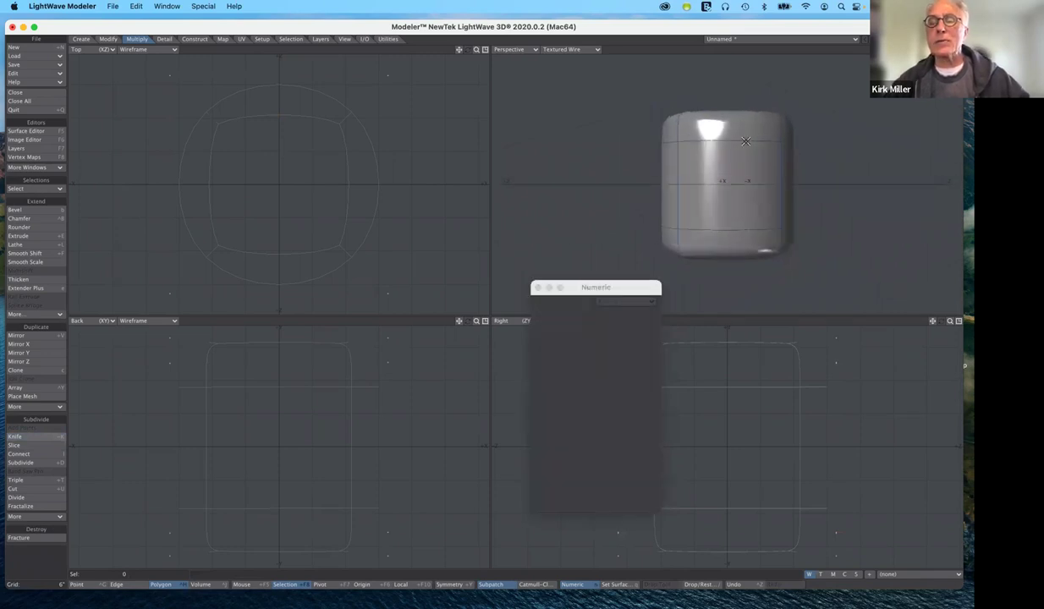
Step: Select the complete edge loop of the upper Knife cut by extending two picked edges with Select Loop
left_click(118, 585)
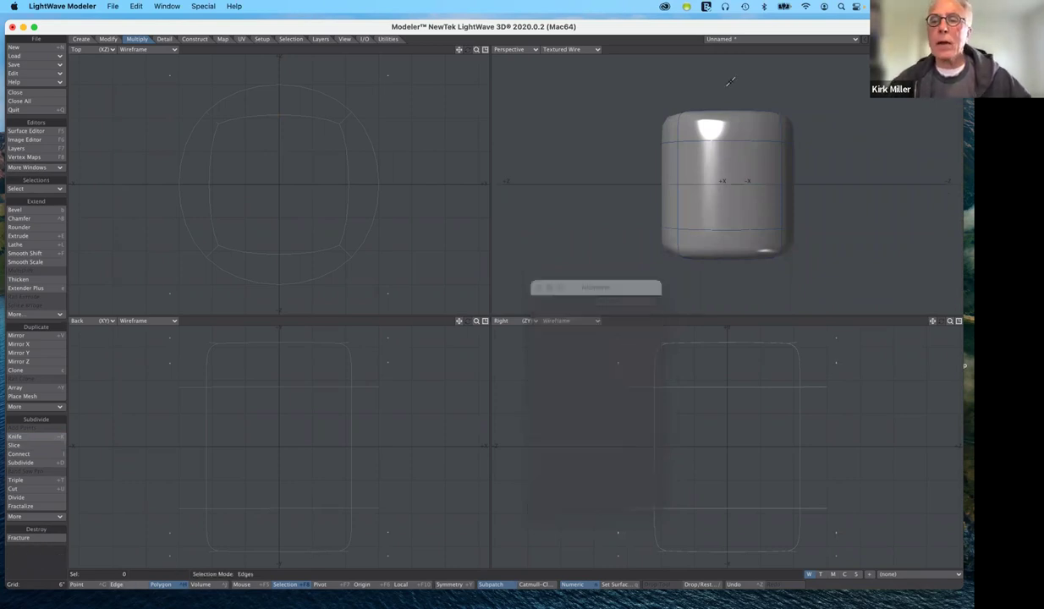
left_click(733, 140)
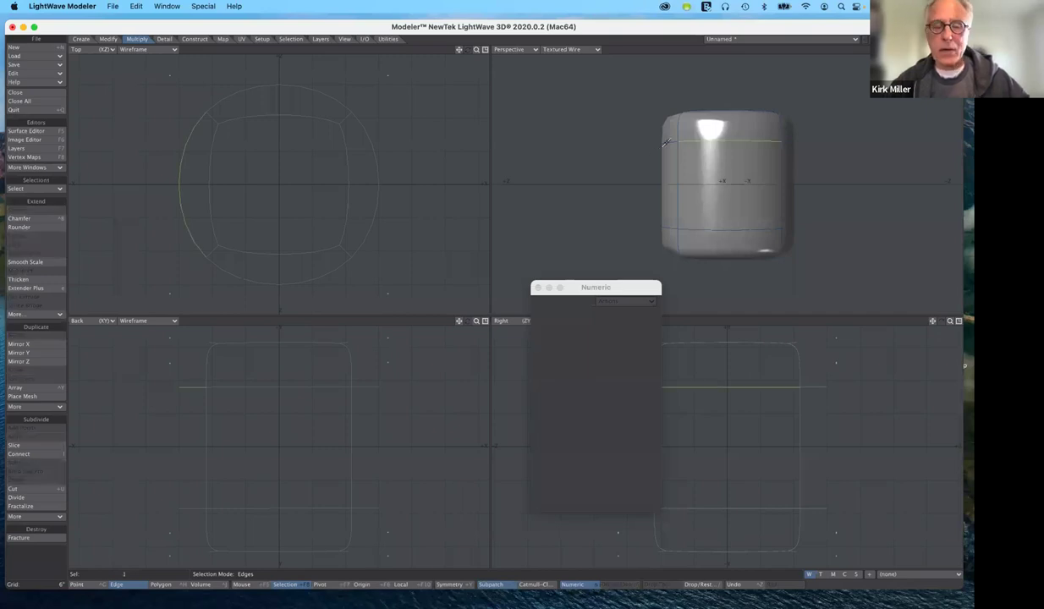
left_click(629, 182)
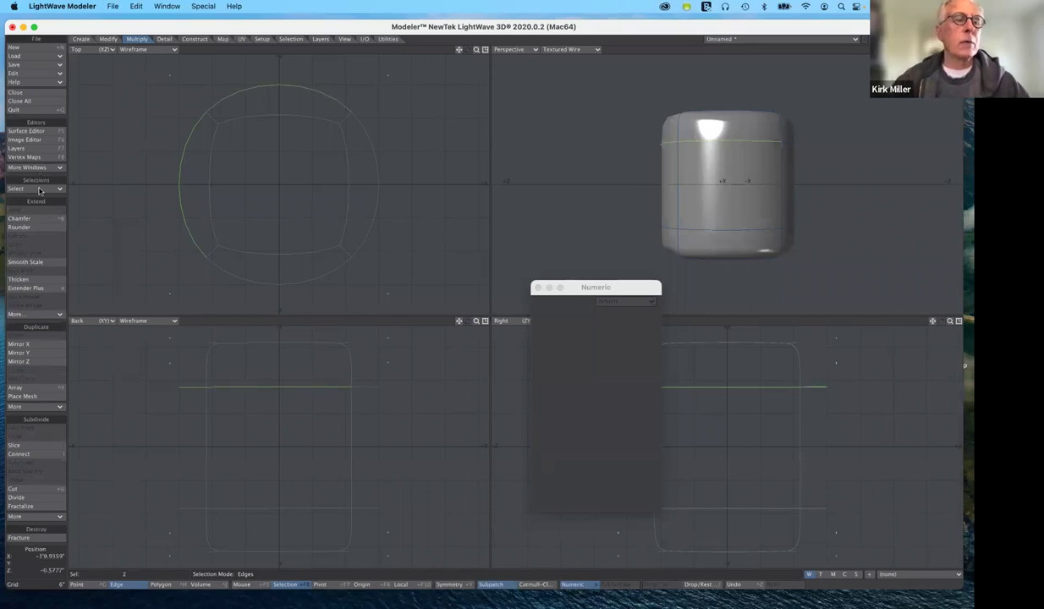
left_click(39, 190)
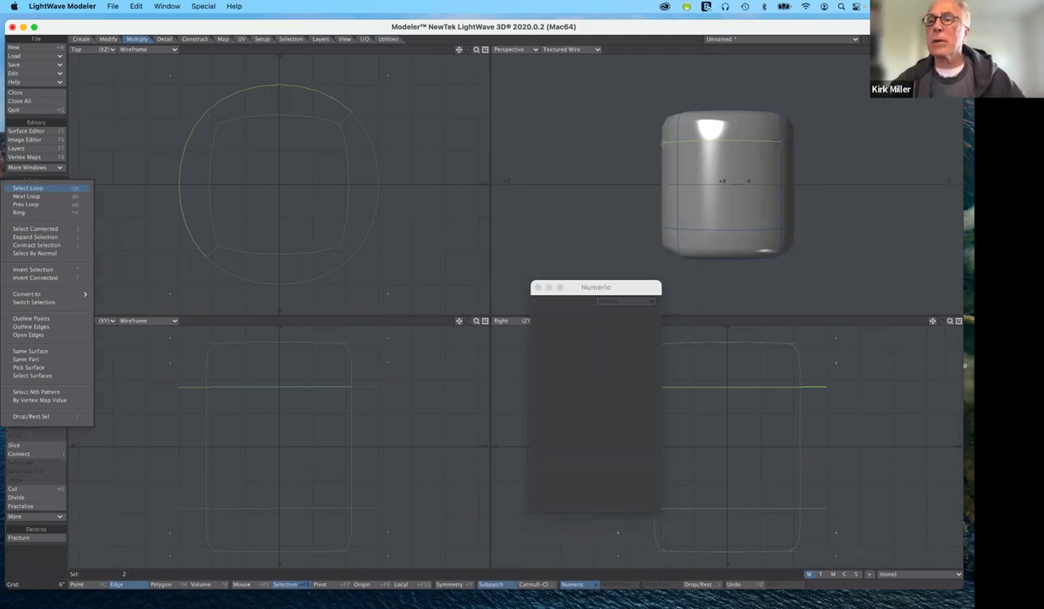
left_click(28, 188)
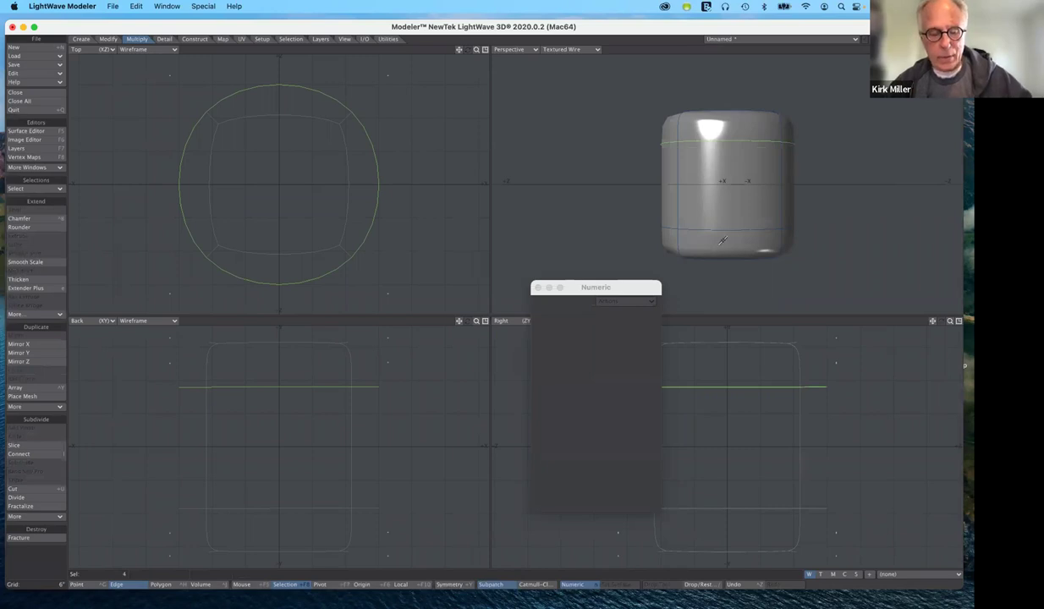
Step: Move the upper edge loop by about Y 8.04" and Z 0.29", and inspect how it sharpens the top rim
left_click(743, 388)
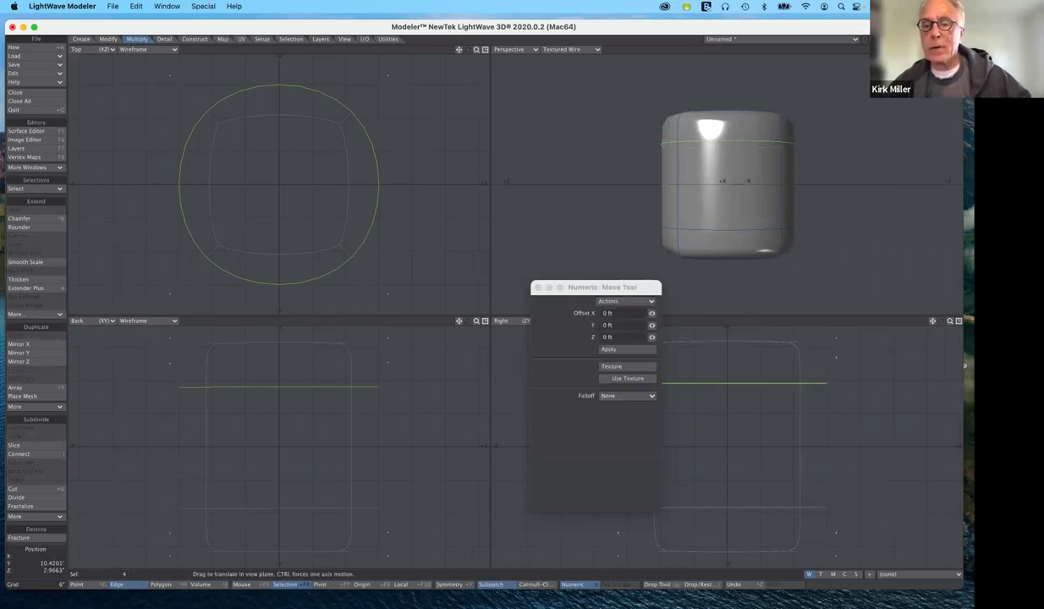
left_click_drag(743, 384, 743, 354)
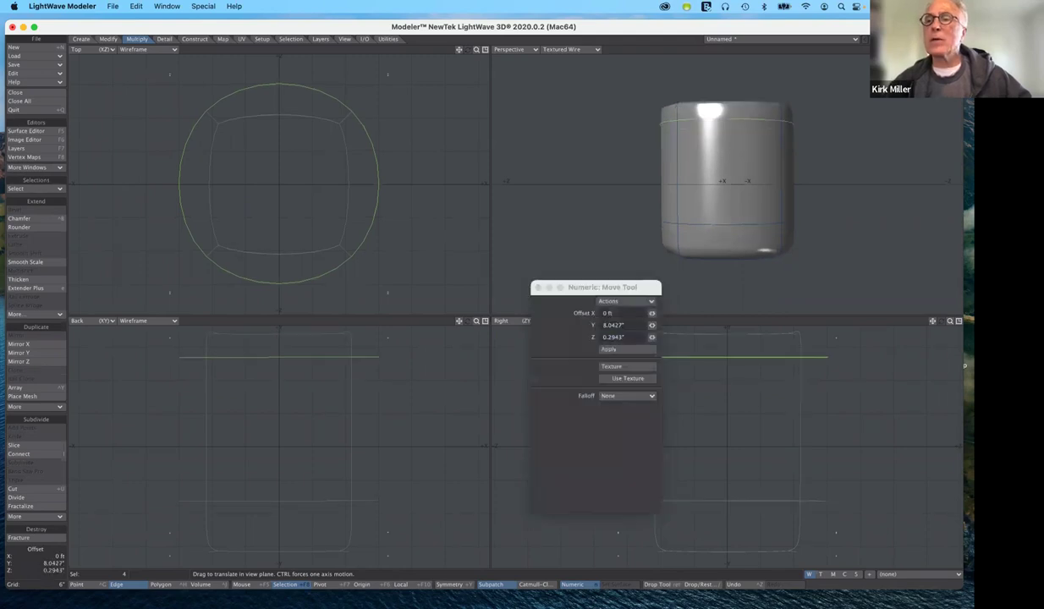
key("Return")
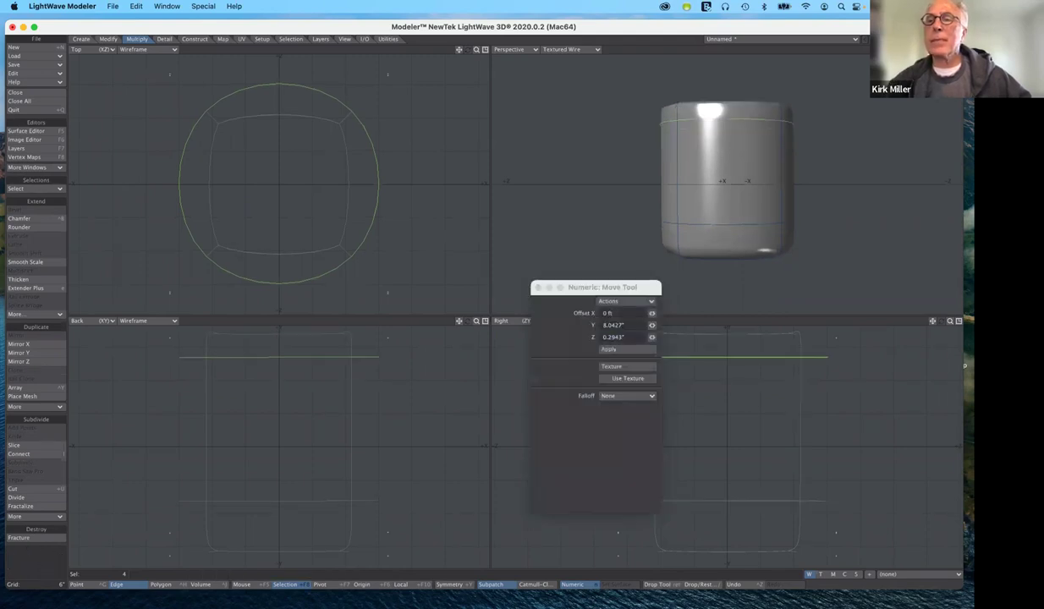
key("n")
left_click_drag(712, 128, 734, 179, "alt")
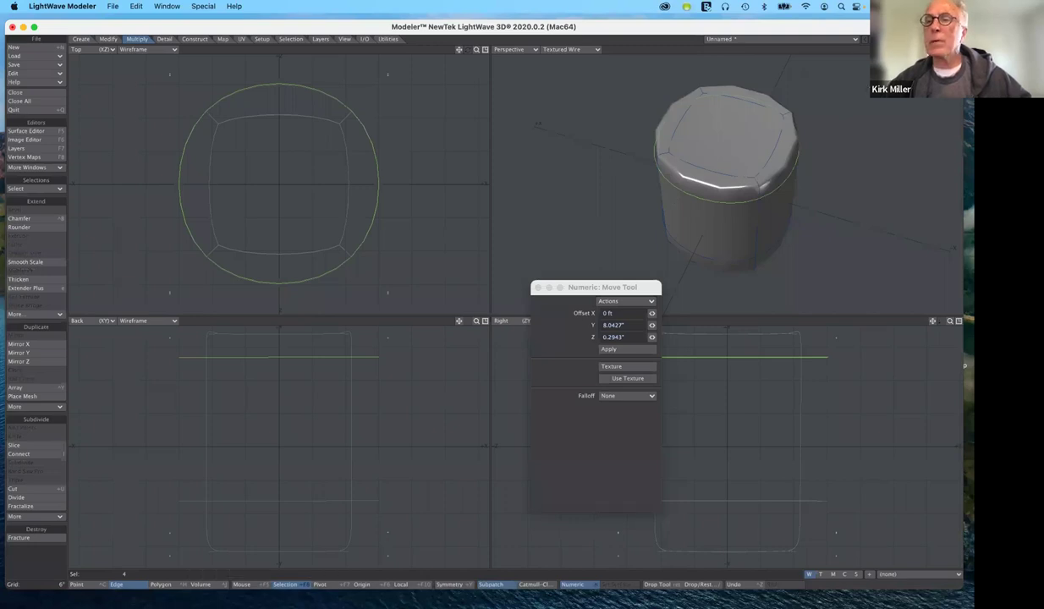
key("n")
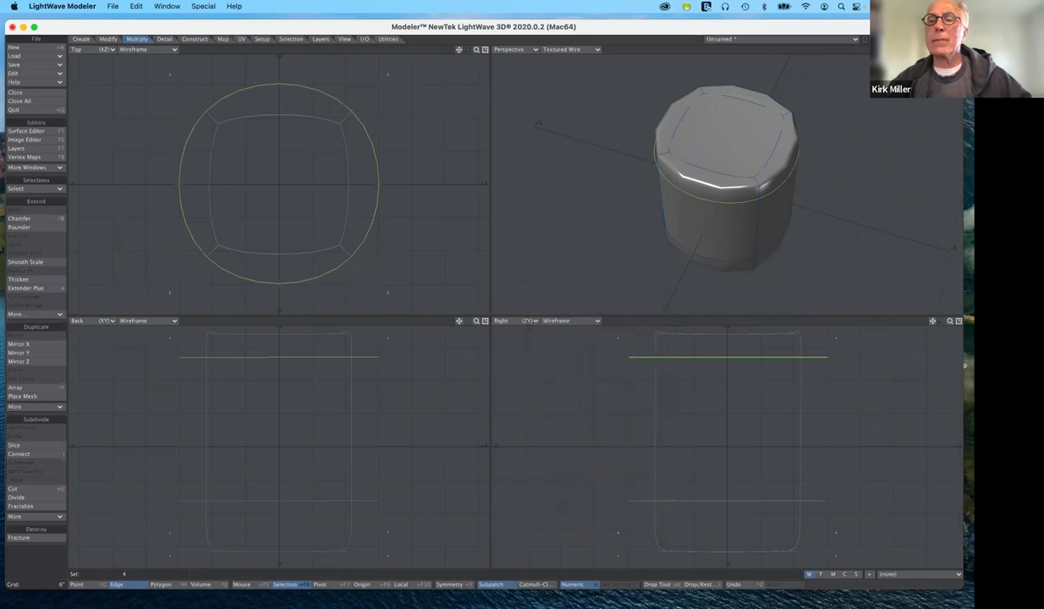
left_click_drag(728, 194, 733, 169, "alt")
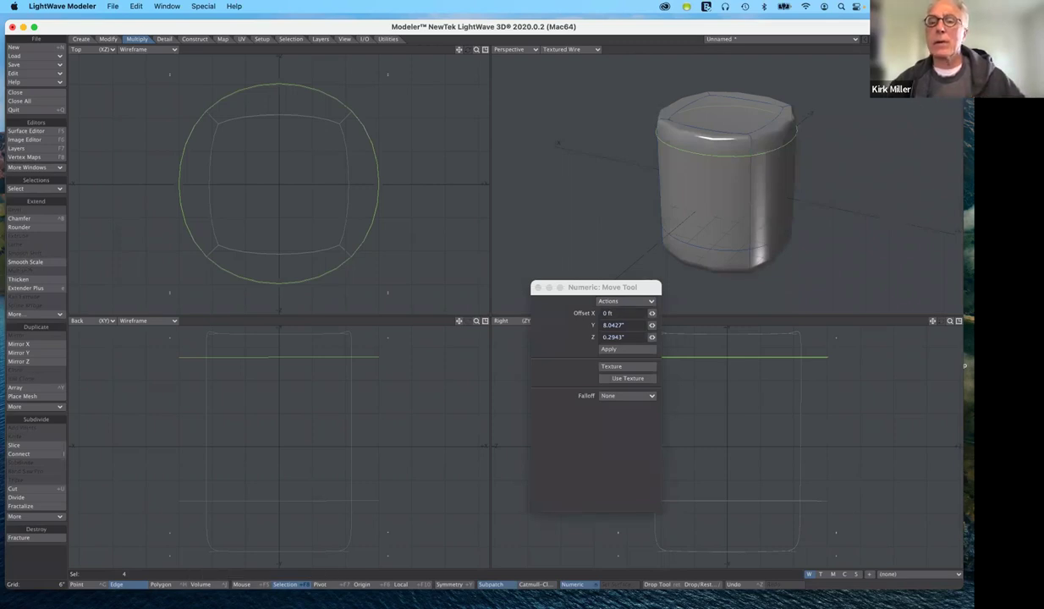
left_click_drag(728, 195, 725, 156, "alt")
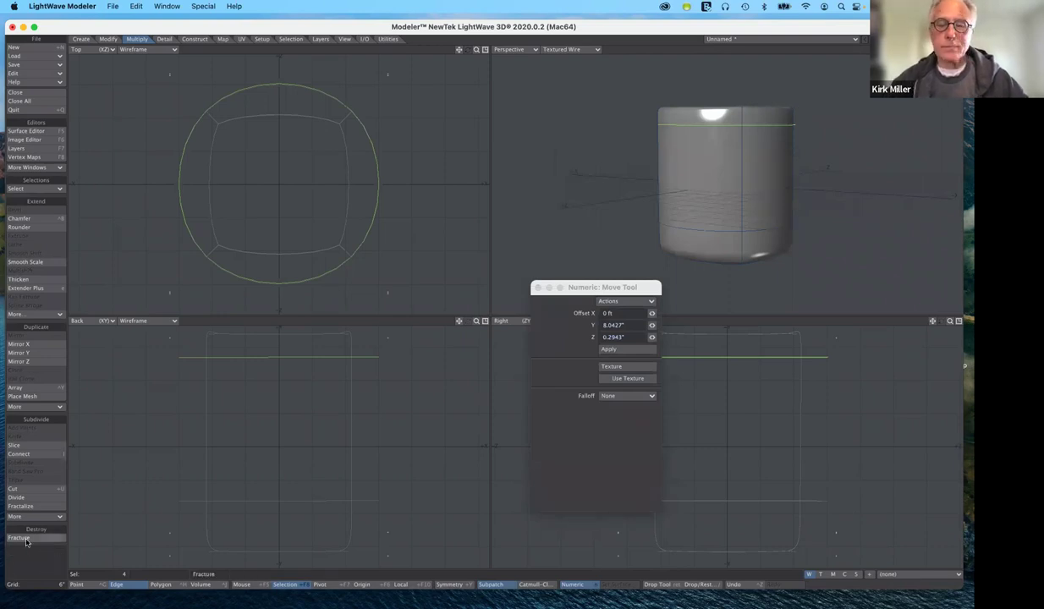
Step: Undo the edge-loop move, the SubPatch conversion and both Knife cuts on the cube
key("super+z")
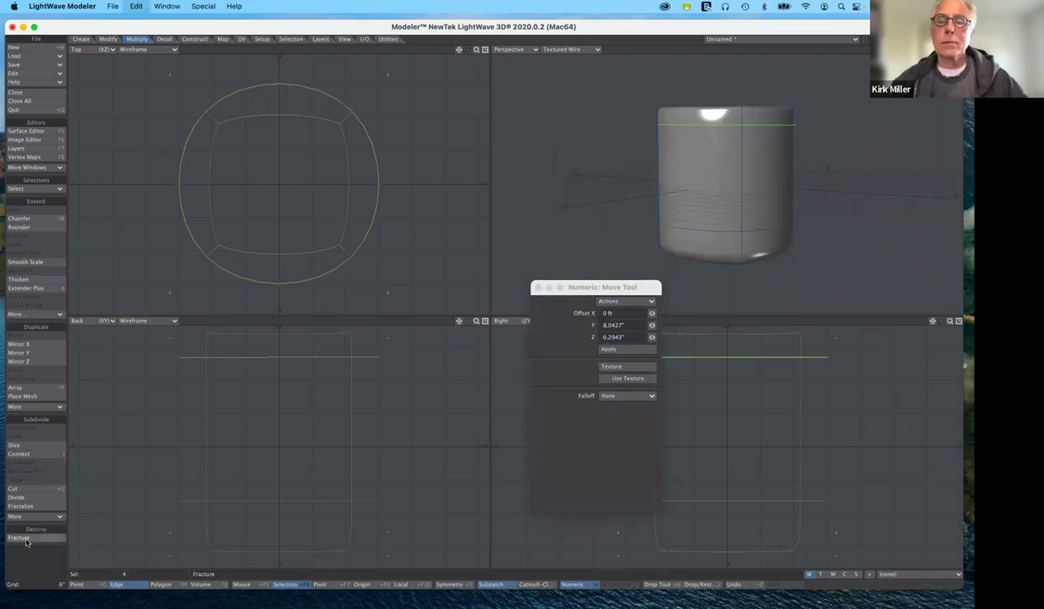
key("super+z")
key("super+z")
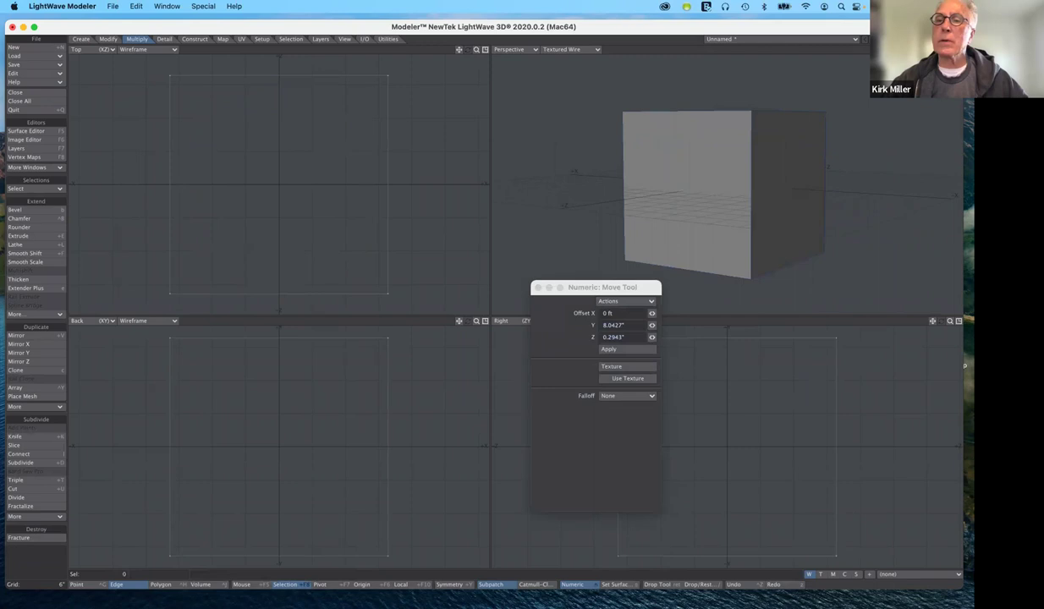
key("n")
left_click_drag(942, 49, 934, 83)
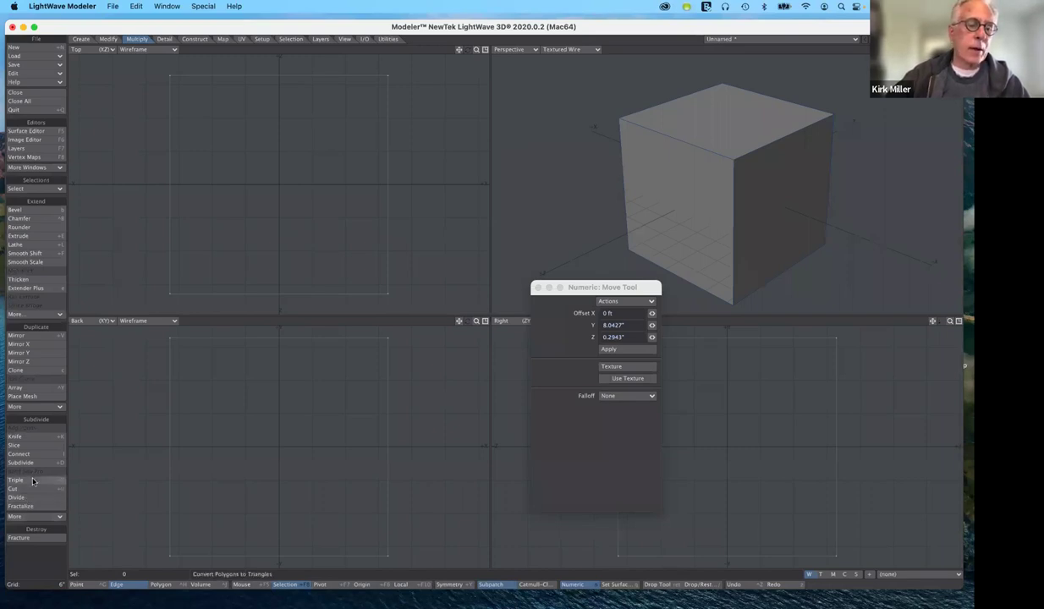
Step: Reposition the Numeric window so that it sits clear of the cube in the Perspective view
left_click(33, 480)
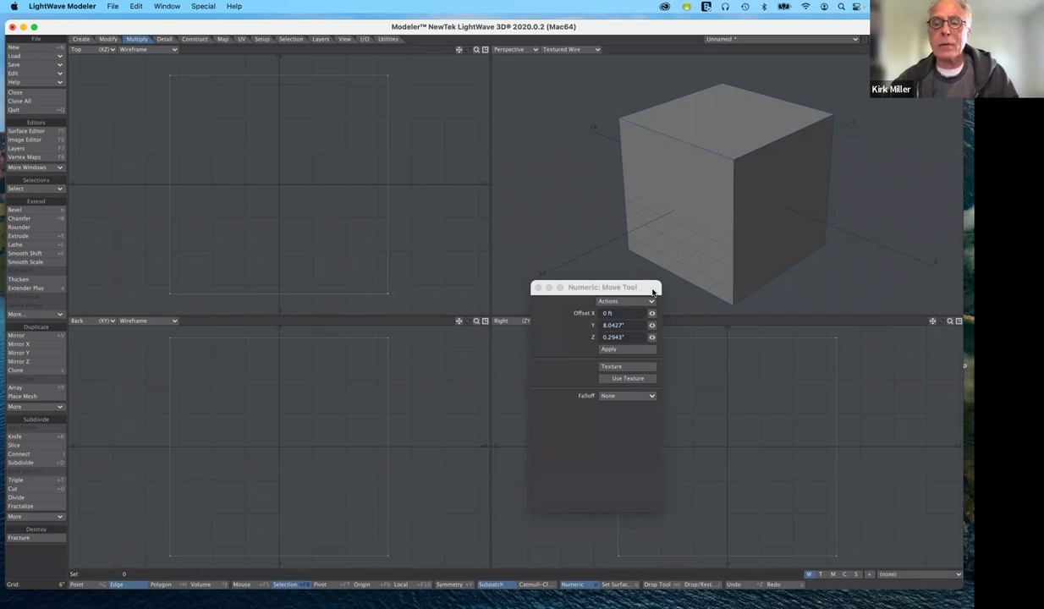
left_click_drag(576, 292, 469, 213)
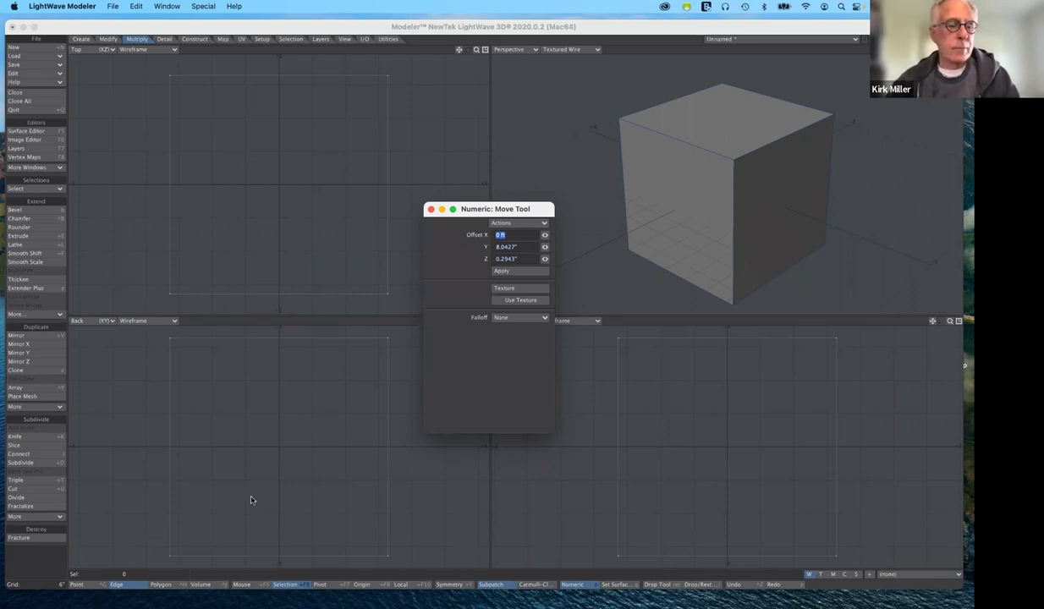
left_click(37, 446)
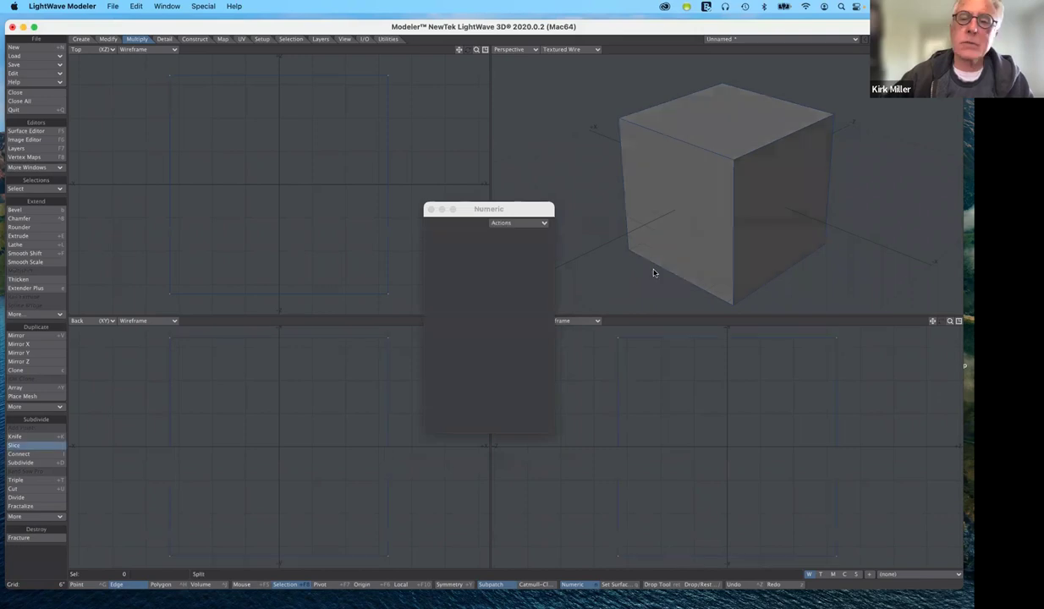
left_click(682, 139)
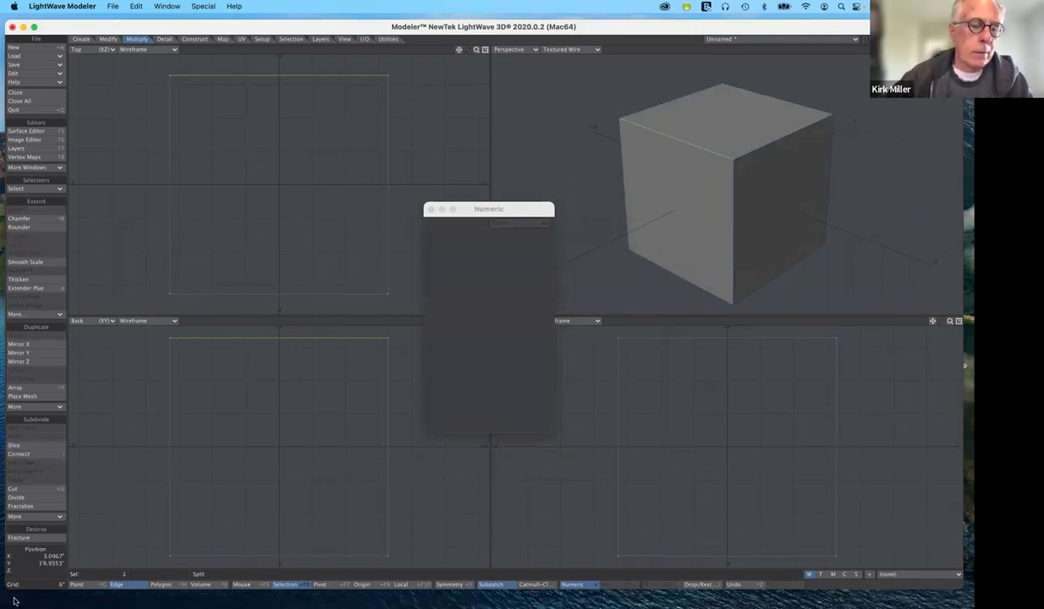
left_click(49, 559)
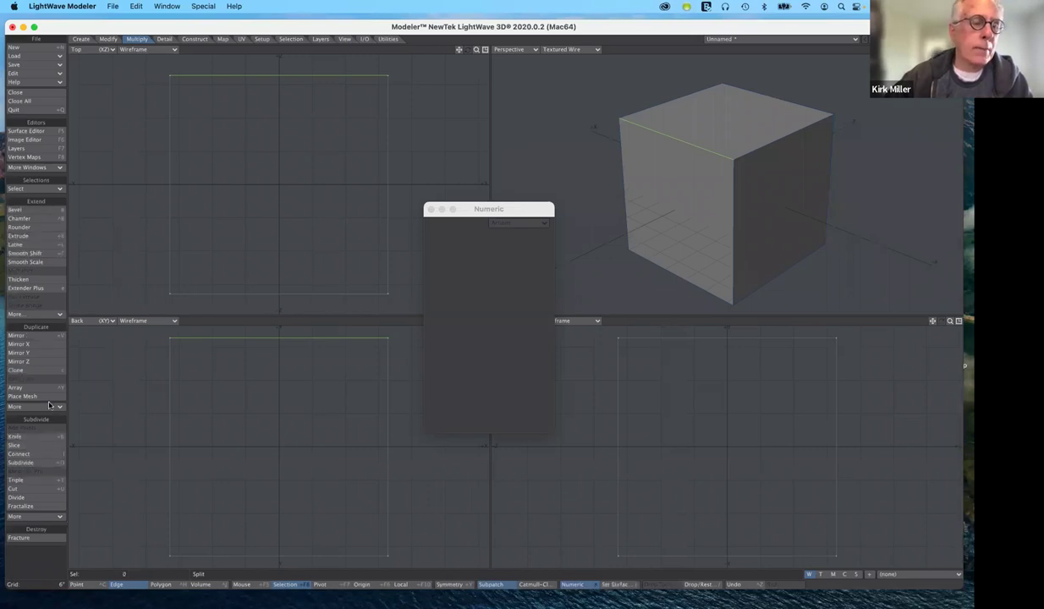
left_click(28, 446)
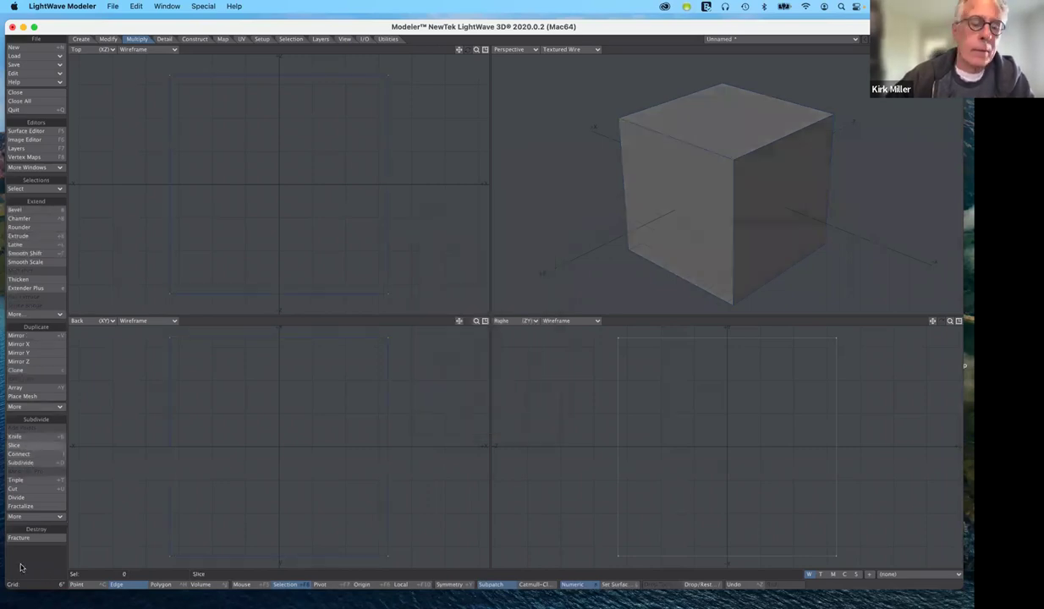
left_click(15, 445)
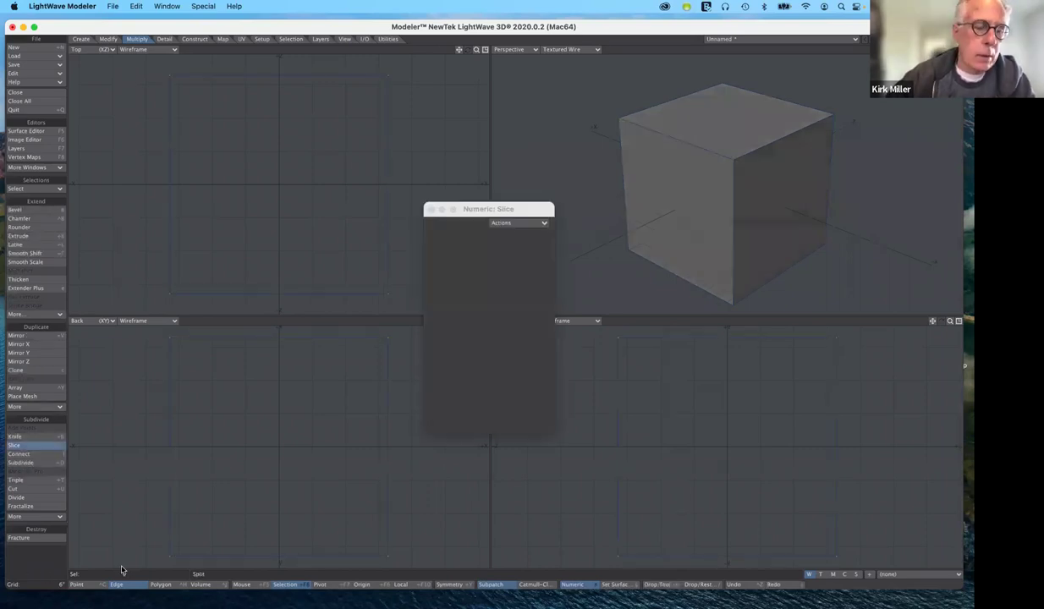
Step: Slice one front-facing side of the cube from its top edge to its bottom edge in Polygon mode
left_click(169, 587)
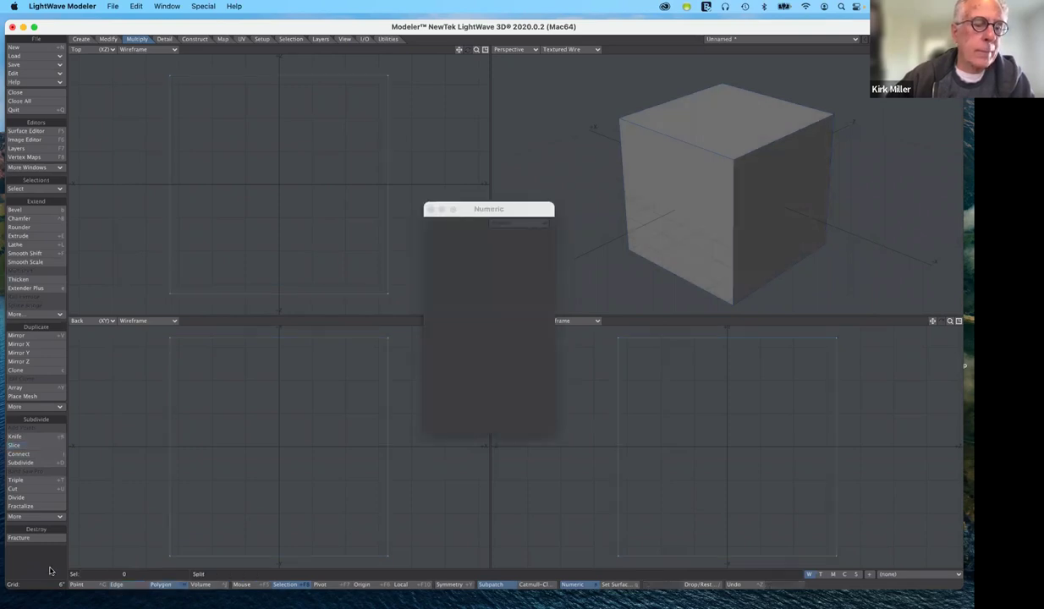
left_click(25, 446)
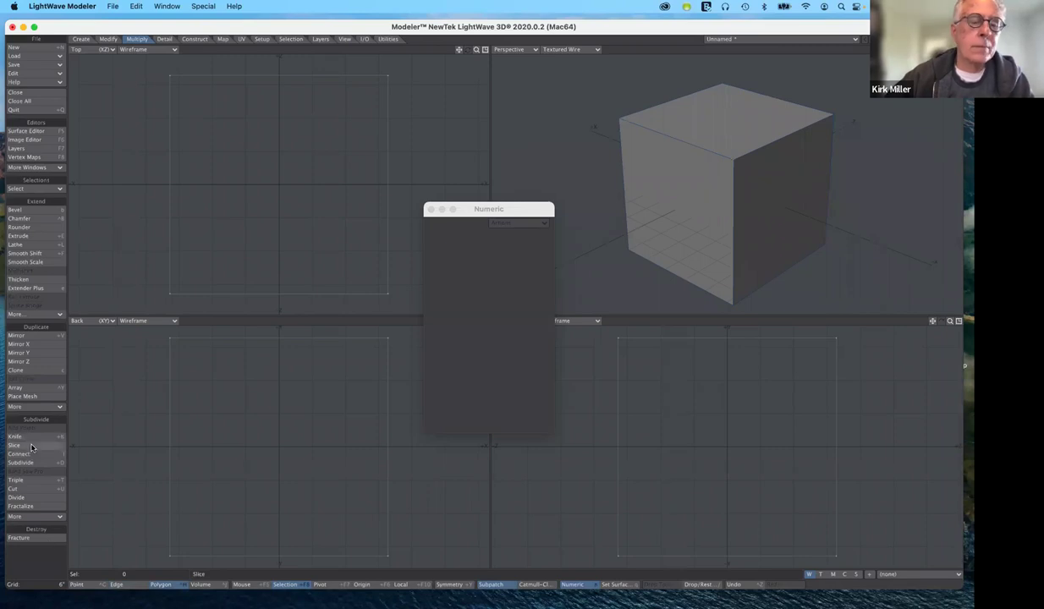
left_click(684, 142)
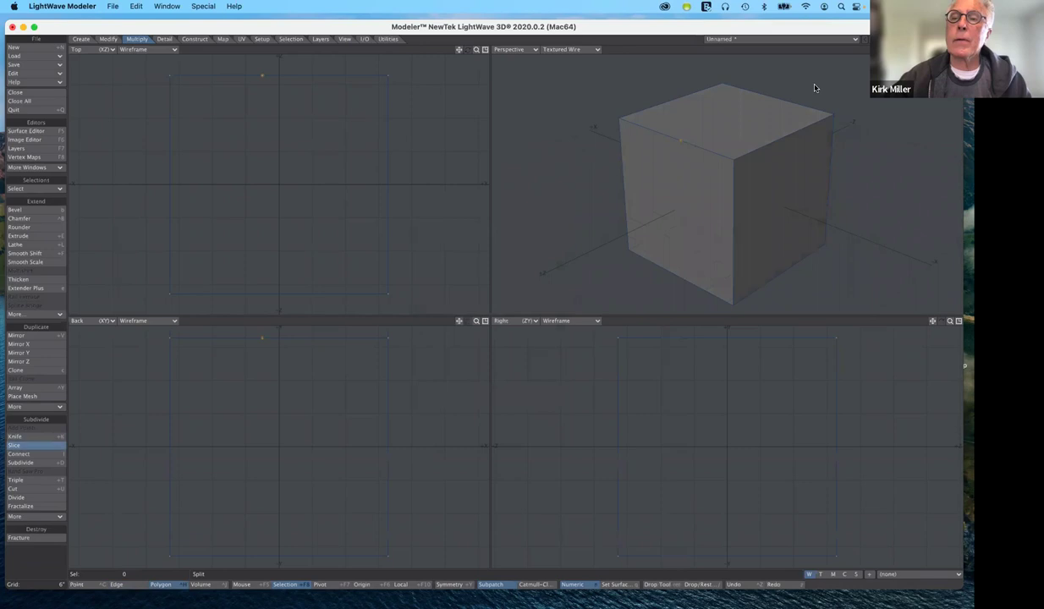
left_click(810, 108)
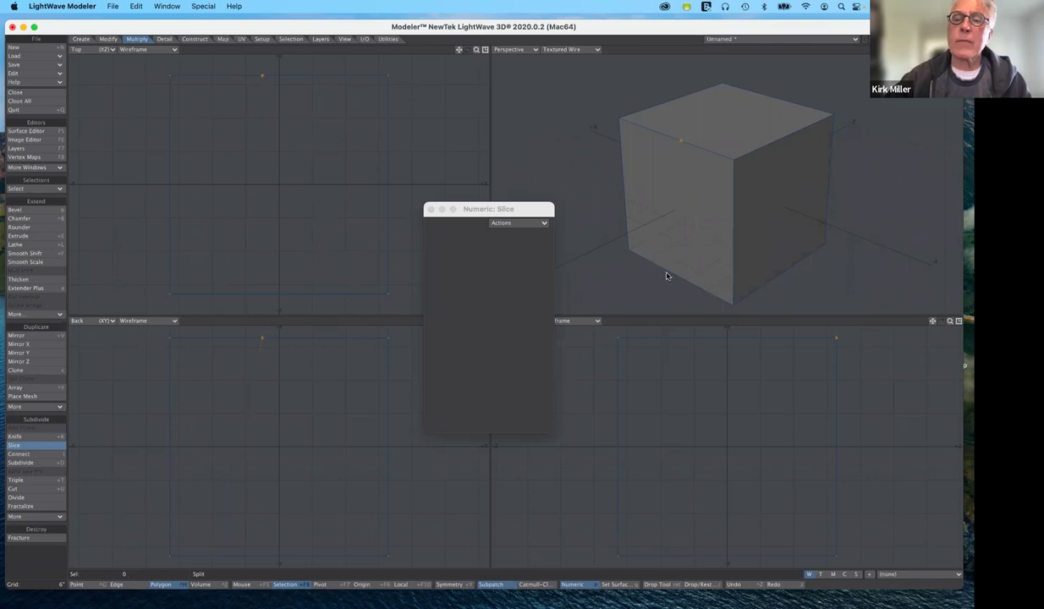
left_click_drag(656, 269, 617, 323)
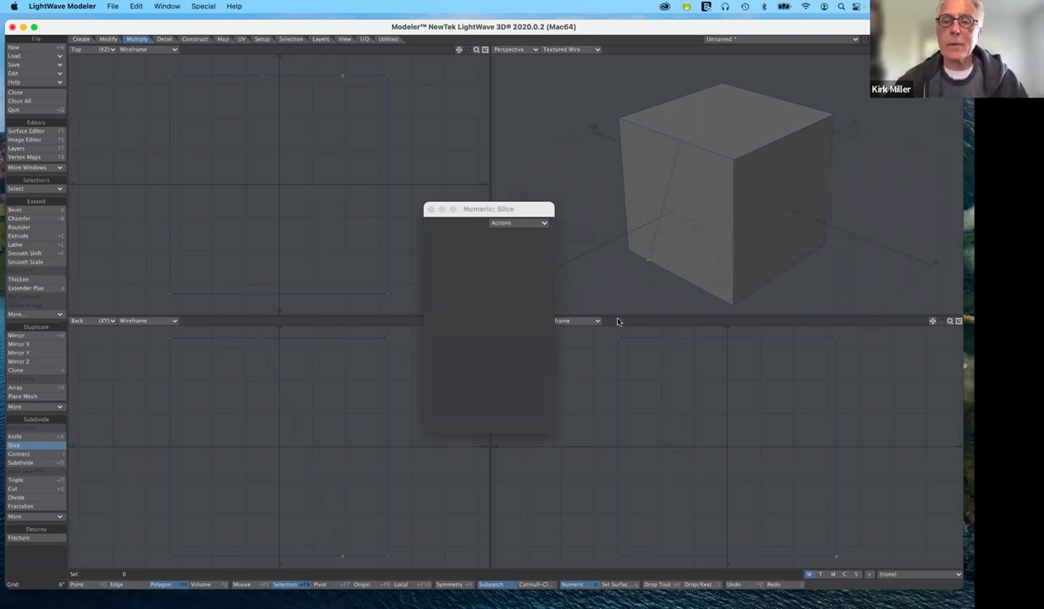
Step: Undo the slice on the cube's side face and try Connect without any edges selected
key("super+z")
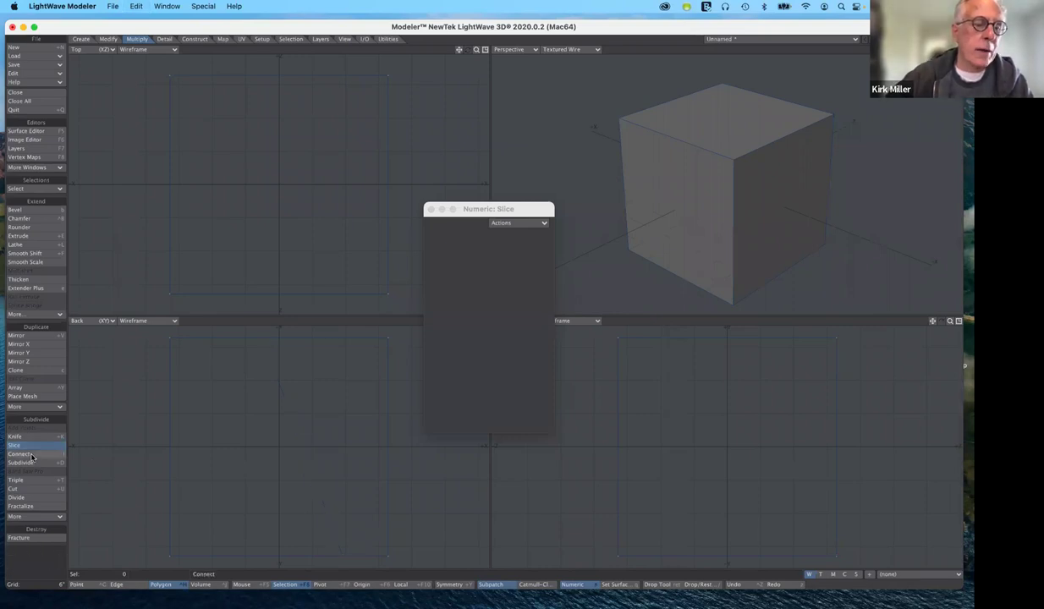
key("n")
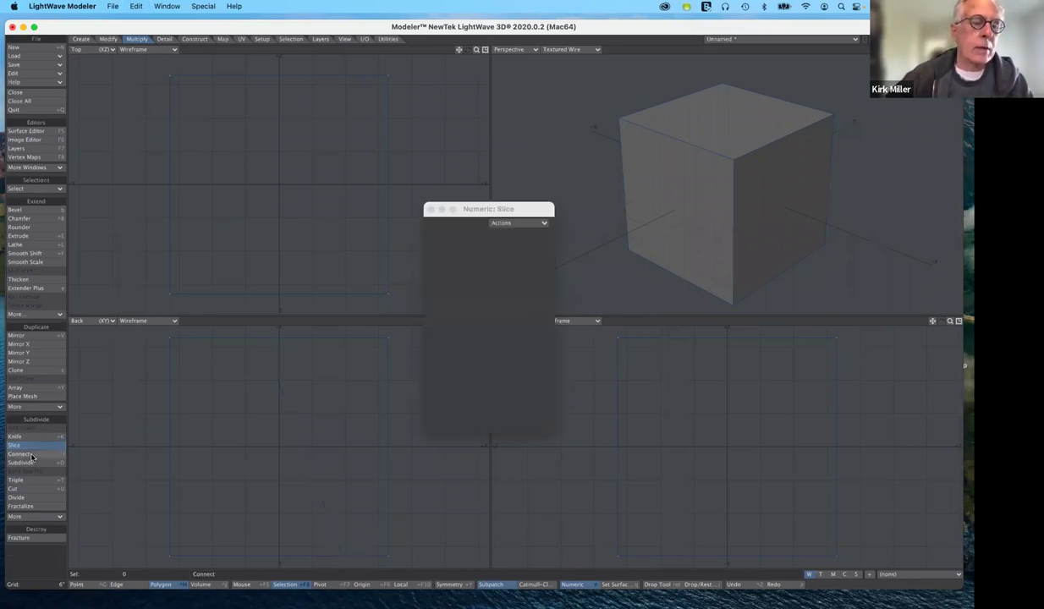
left_click(33, 458)
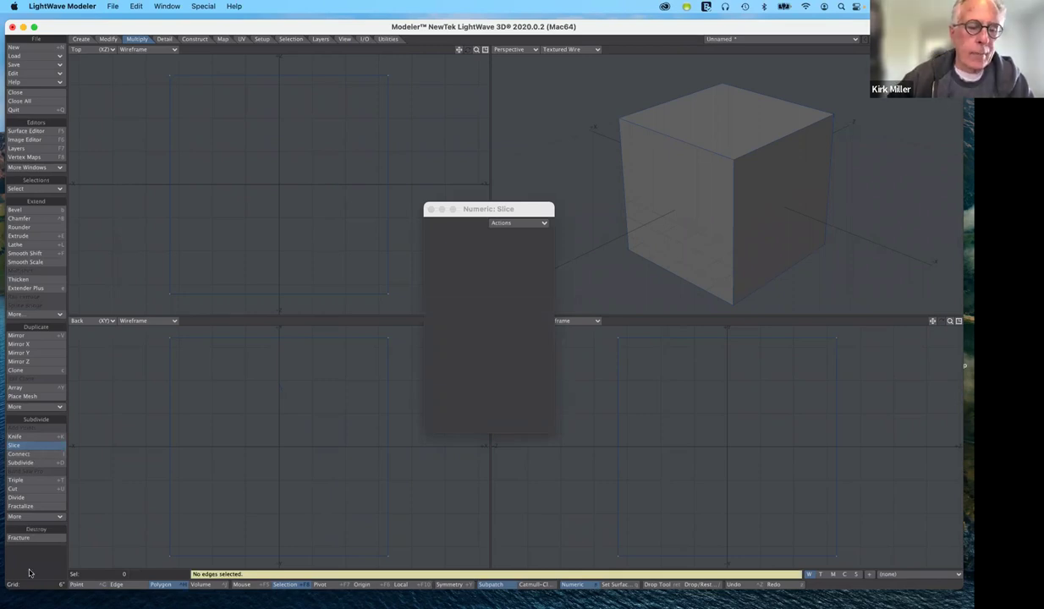
left_click(35, 436)
left_click(35, 443)
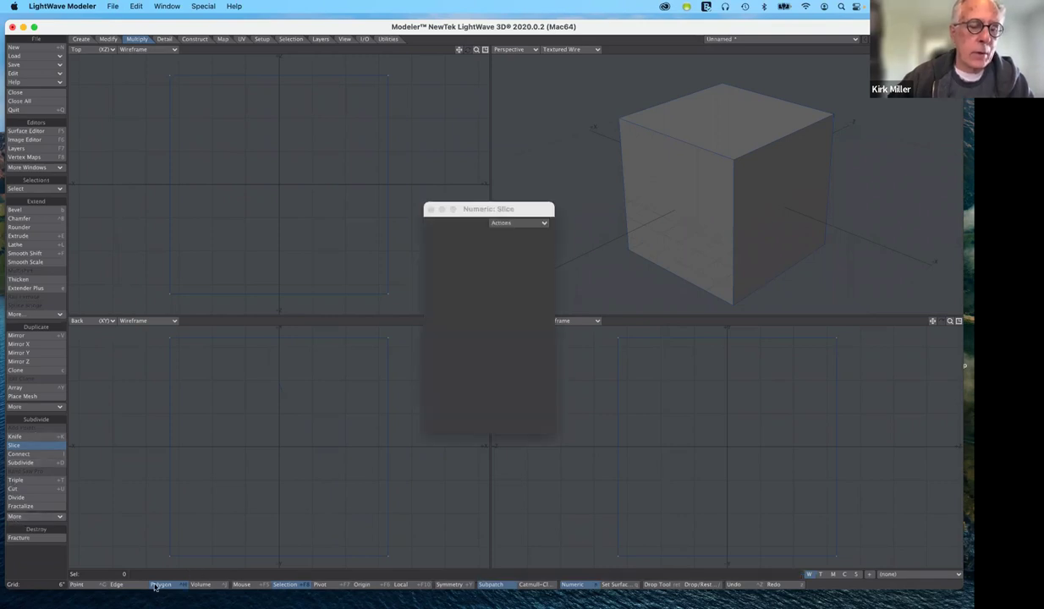
Step: Slice the cube's top face between two opposite top edges in Edge mode, and undo the cut
left_click(123, 585)
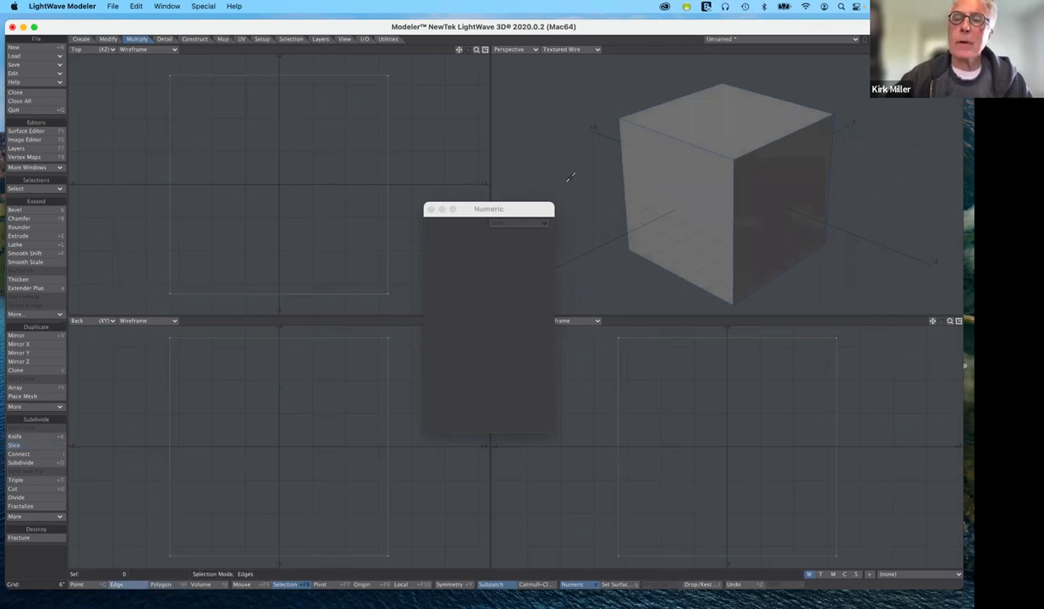
left_click(679, 139)
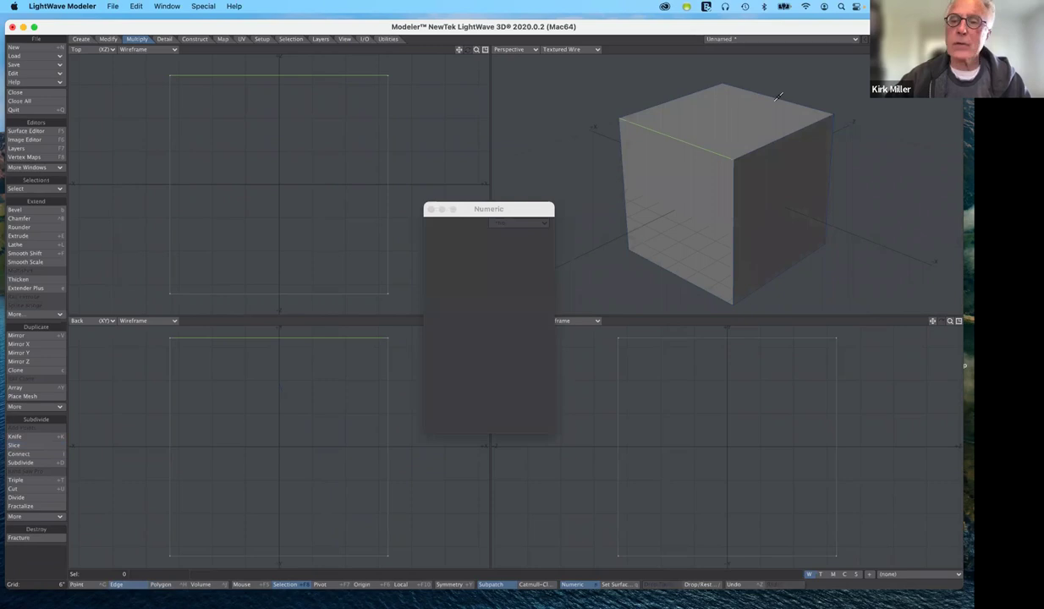
left_click(776, 99)
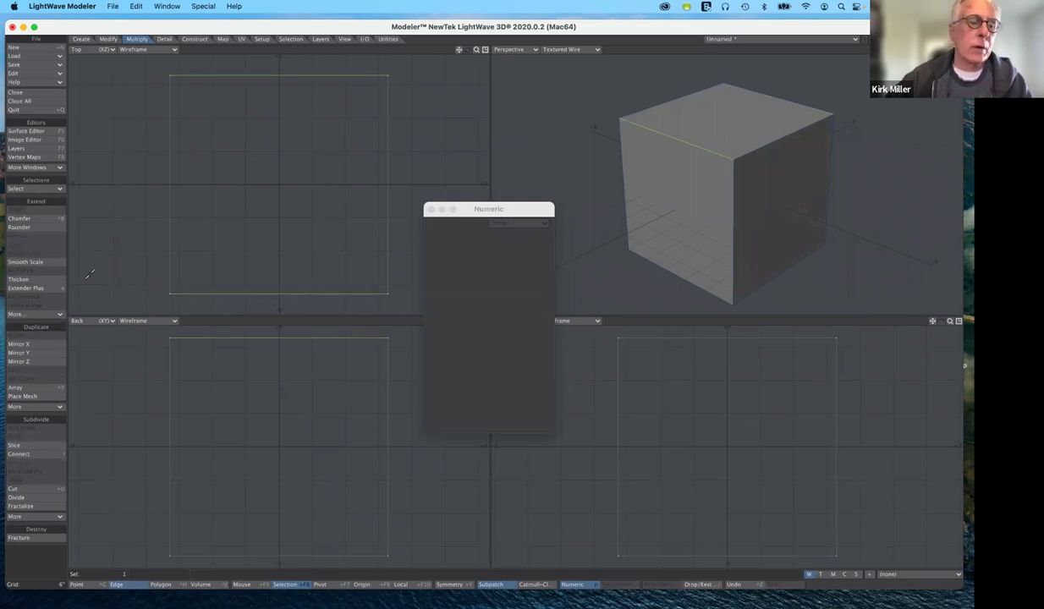
left_click(28, 448)
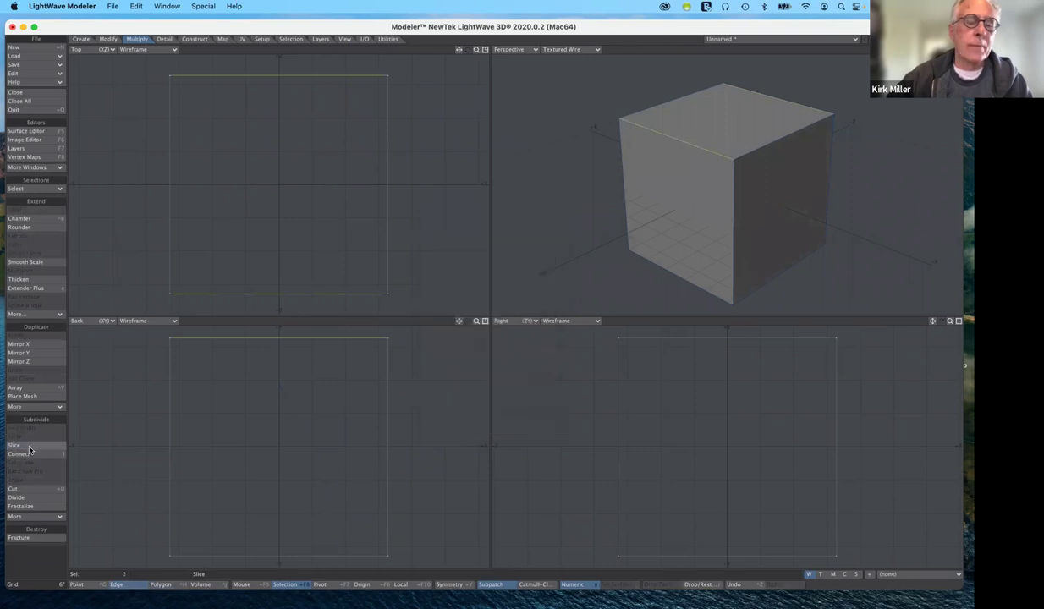
left_click(29, 449)
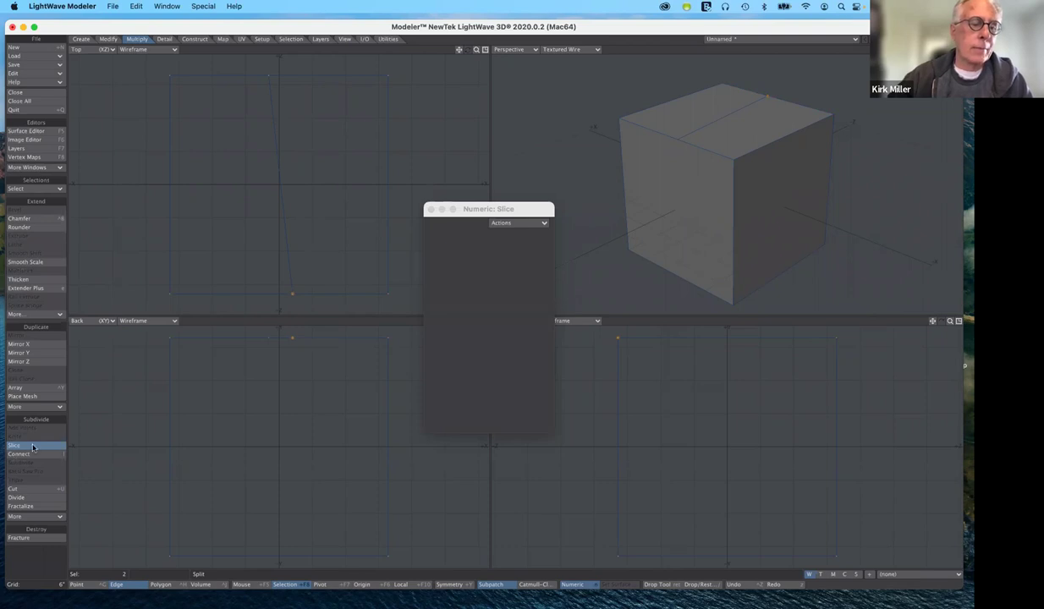
left_click(18, 574)
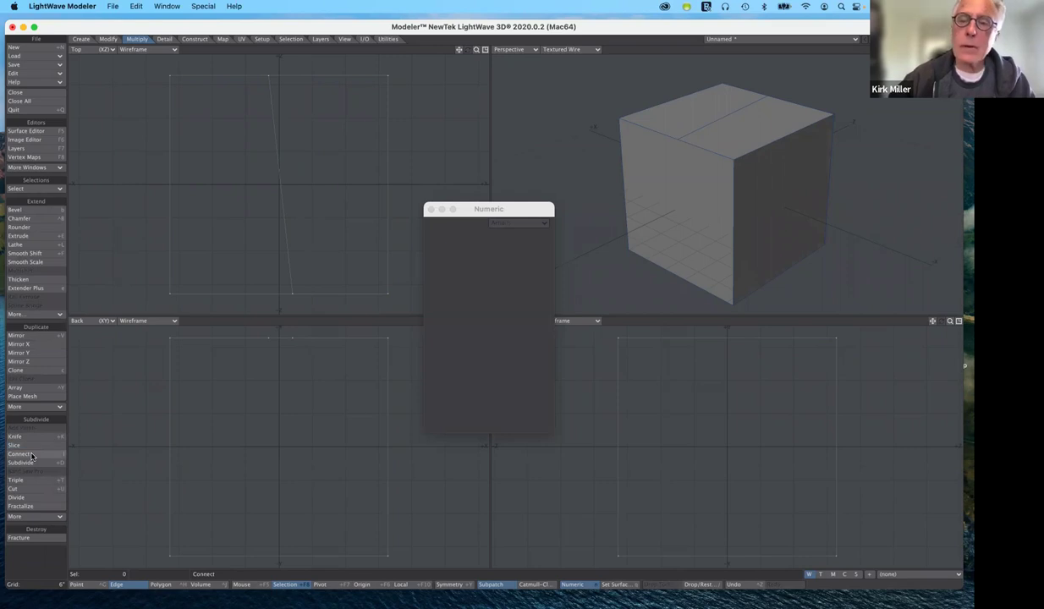
key("super+z")
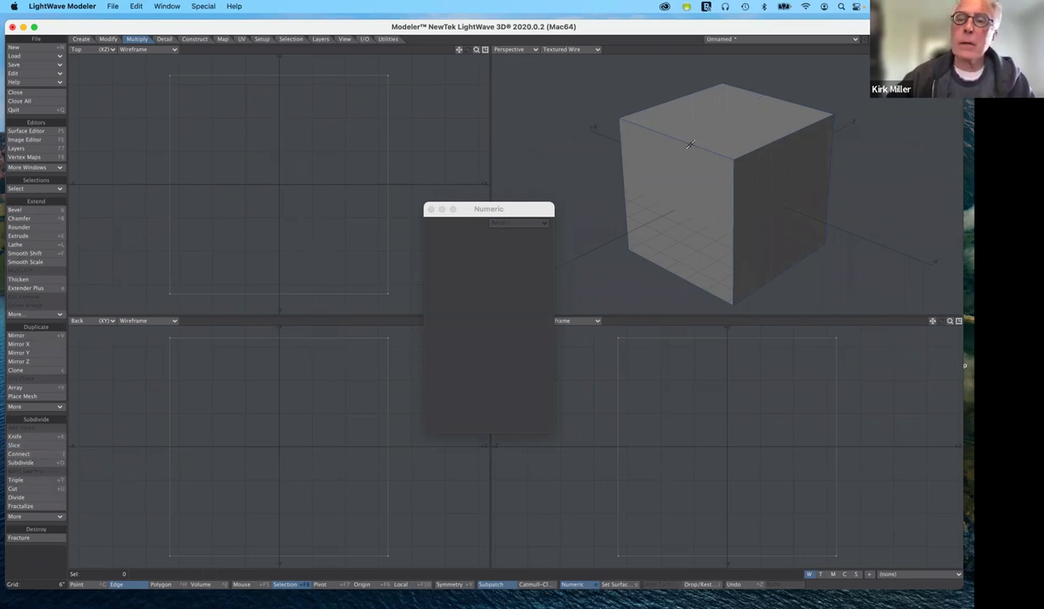
Step: Select two opposite edges of the cube's top face, join their midpoints with Connect, and clear the selection
left_click(689, 144)
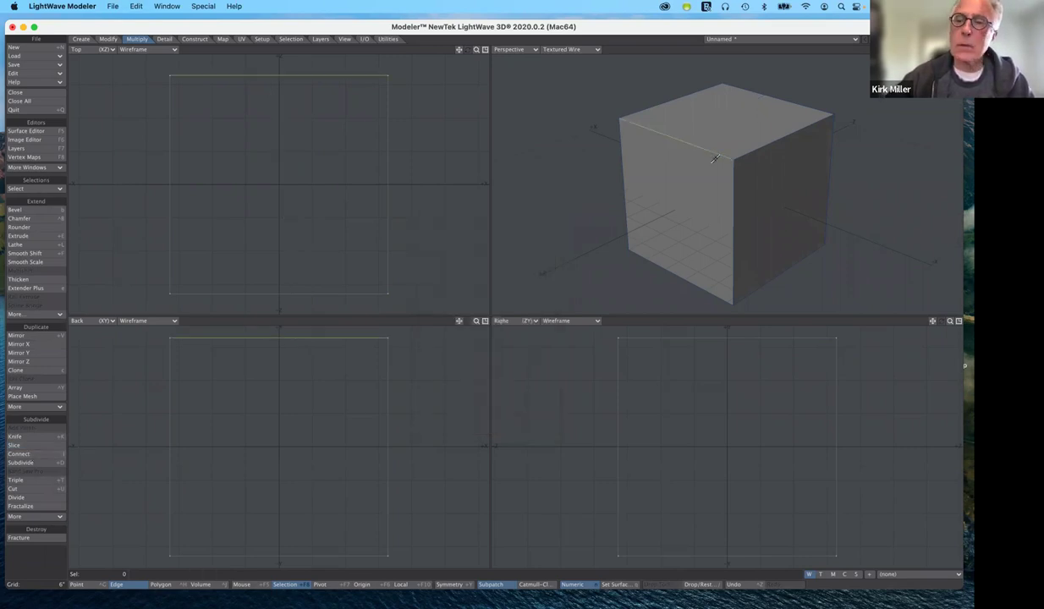
key("n")
left_click(787, 101)
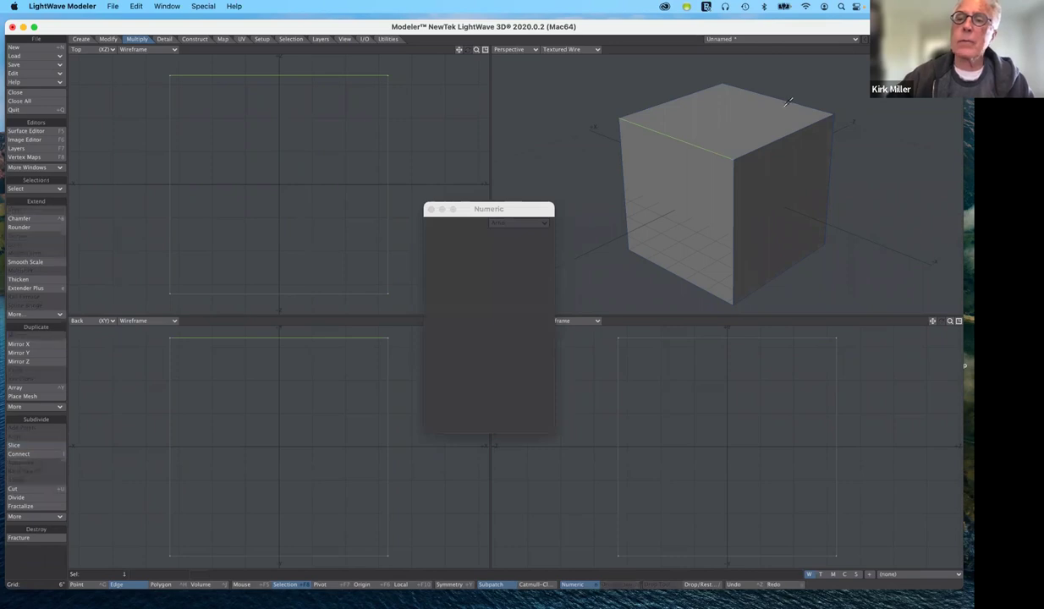
left_click(792, 102)
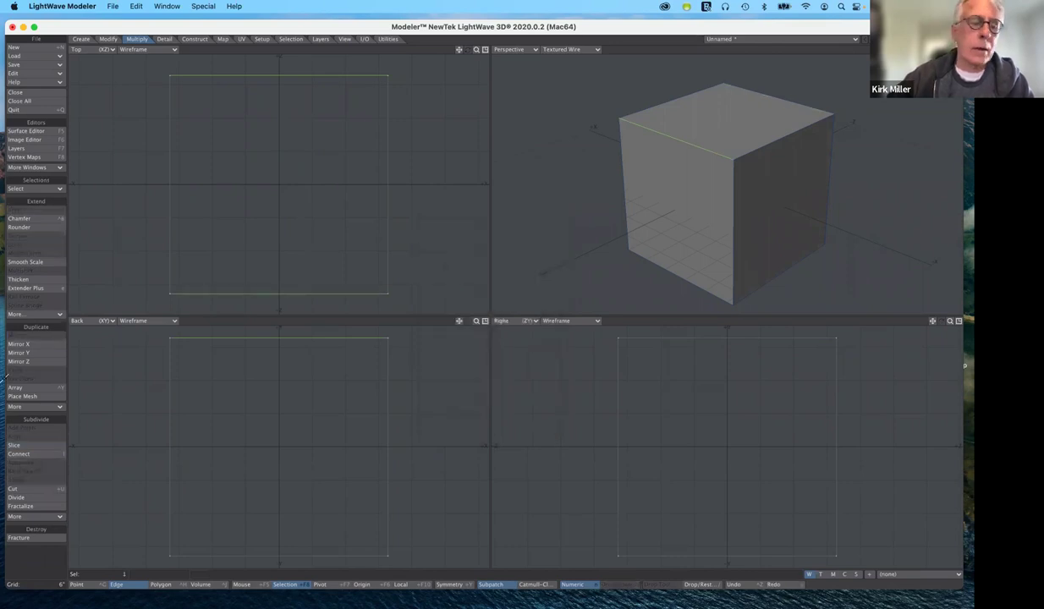
key("n")
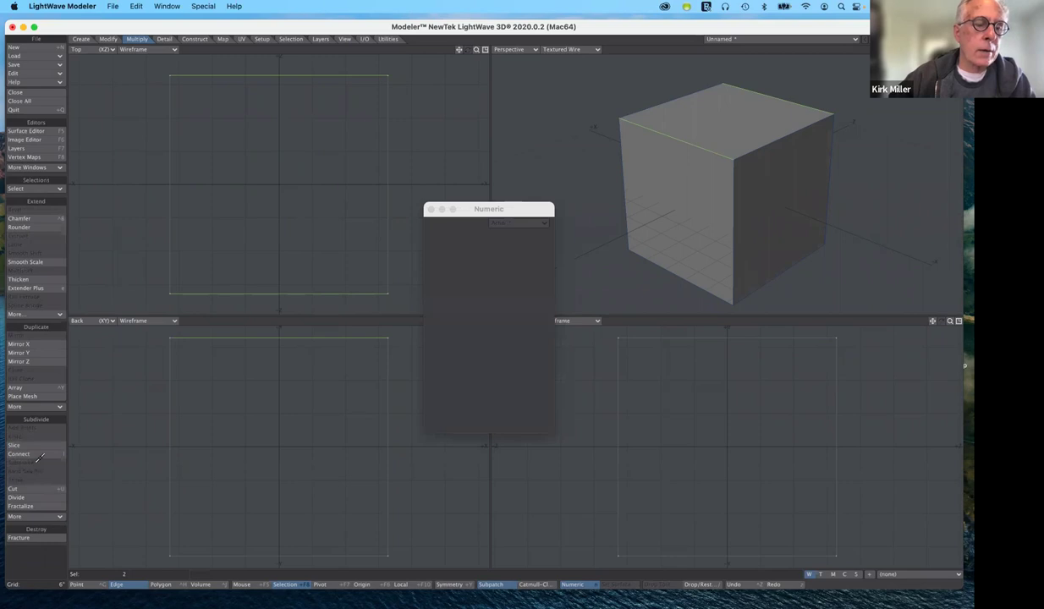
left_click(24, 458)
left_click(23, 457)
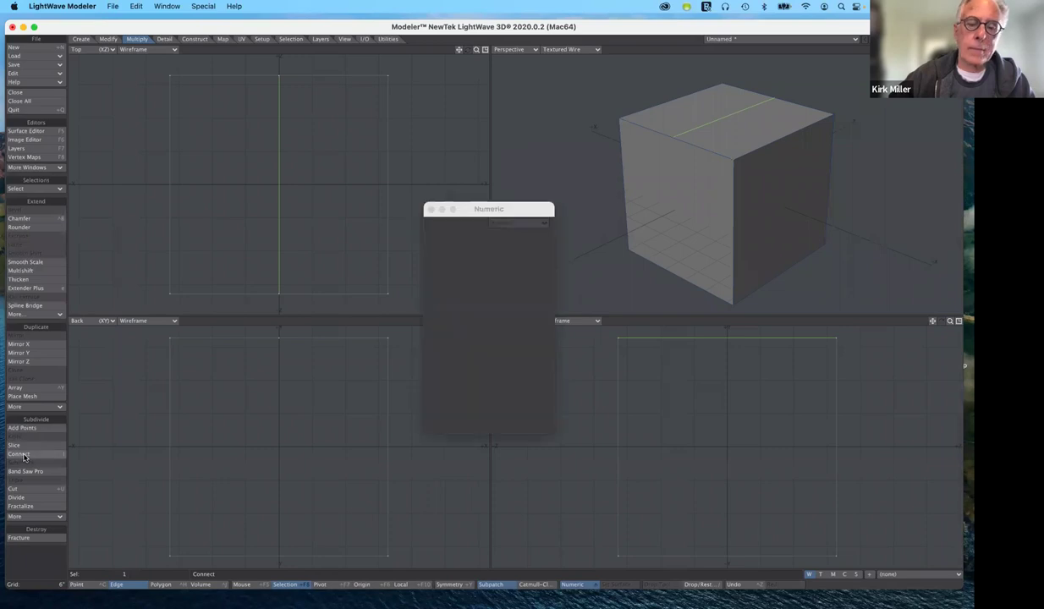
key("slash")
left_click(24, 457)
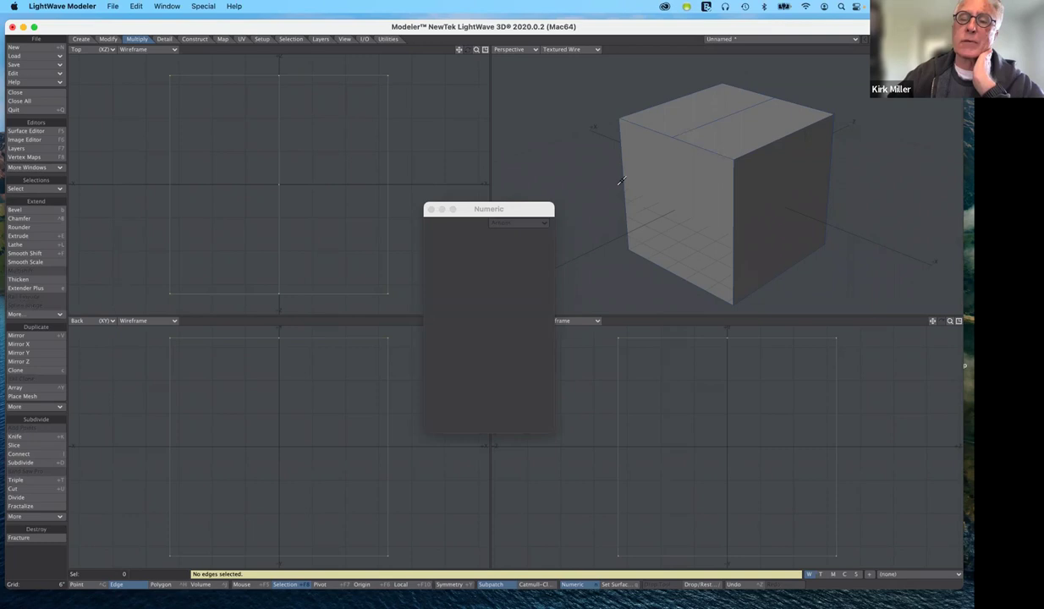
Step: Connect the midpoints of the two vertical edges bounding the front-facing side face, and clear the edge selection
left_click(623, 180)
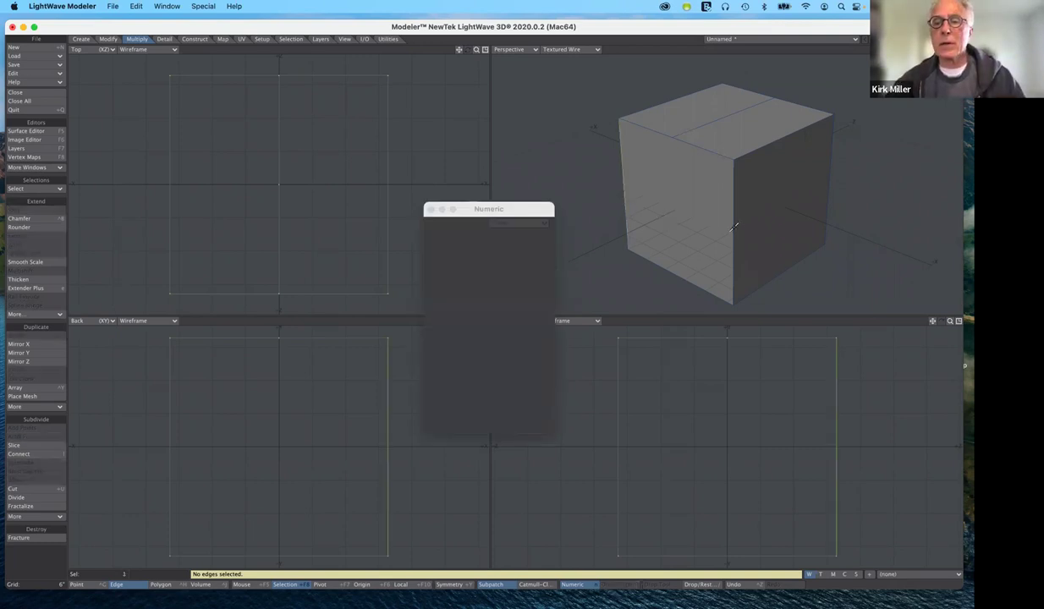
left_click(237, 263)
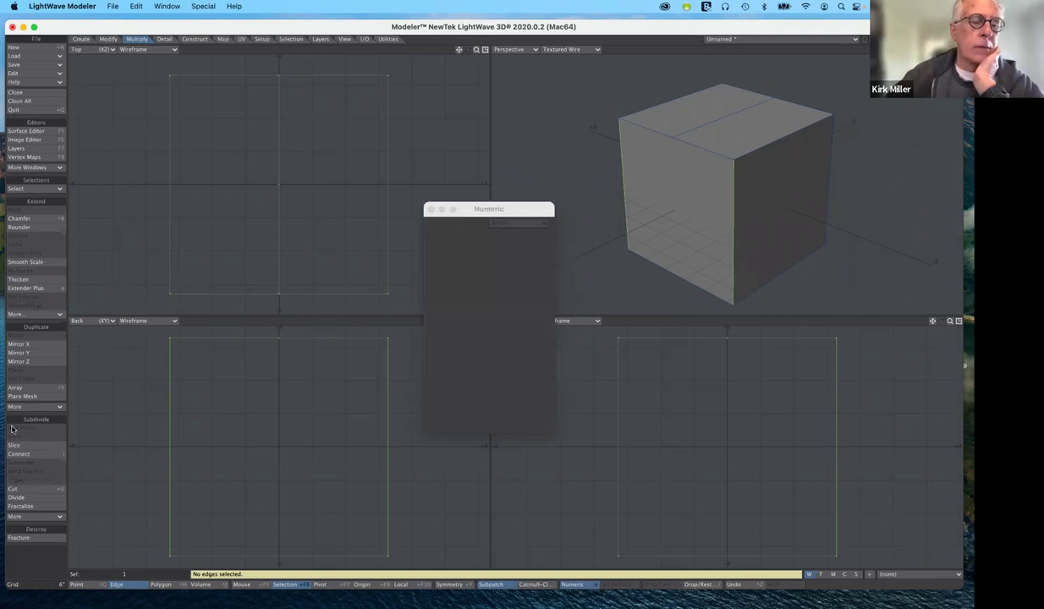
left_click(28, 457)
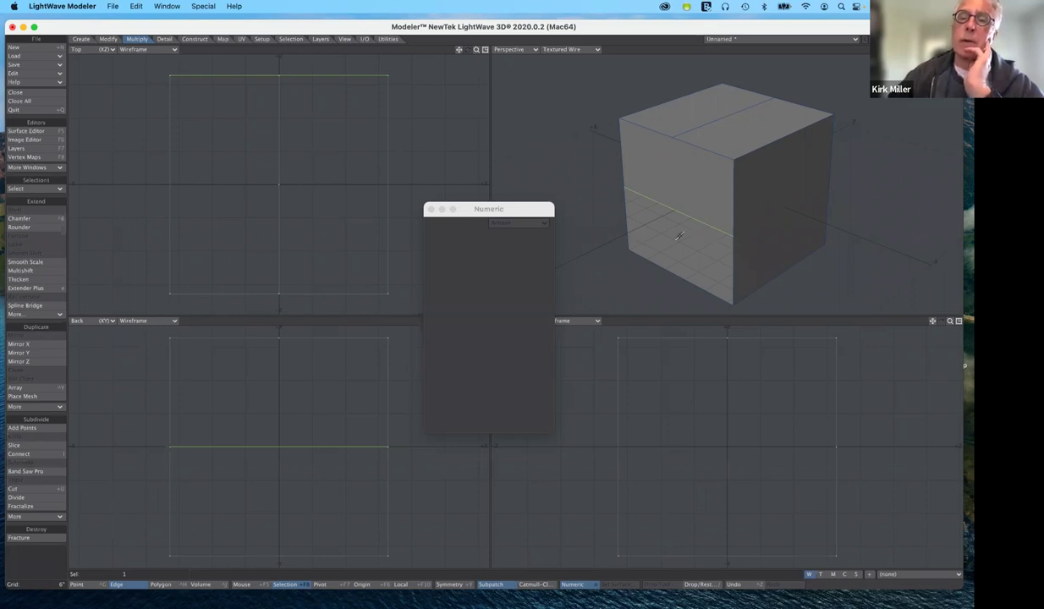
left_click_drag(522, 211, 517, 177)
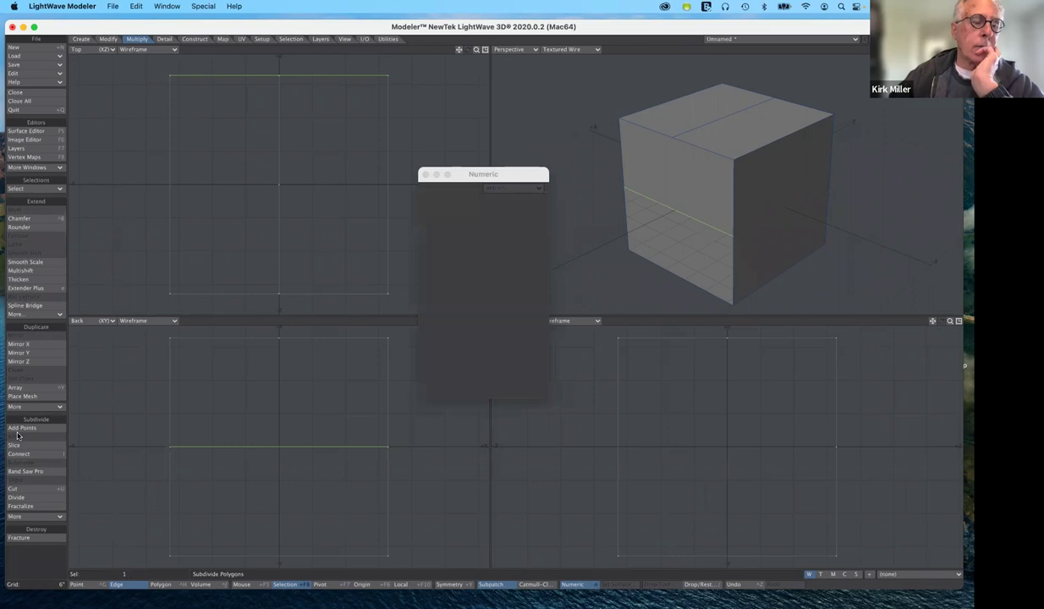
left_click(41, 564)
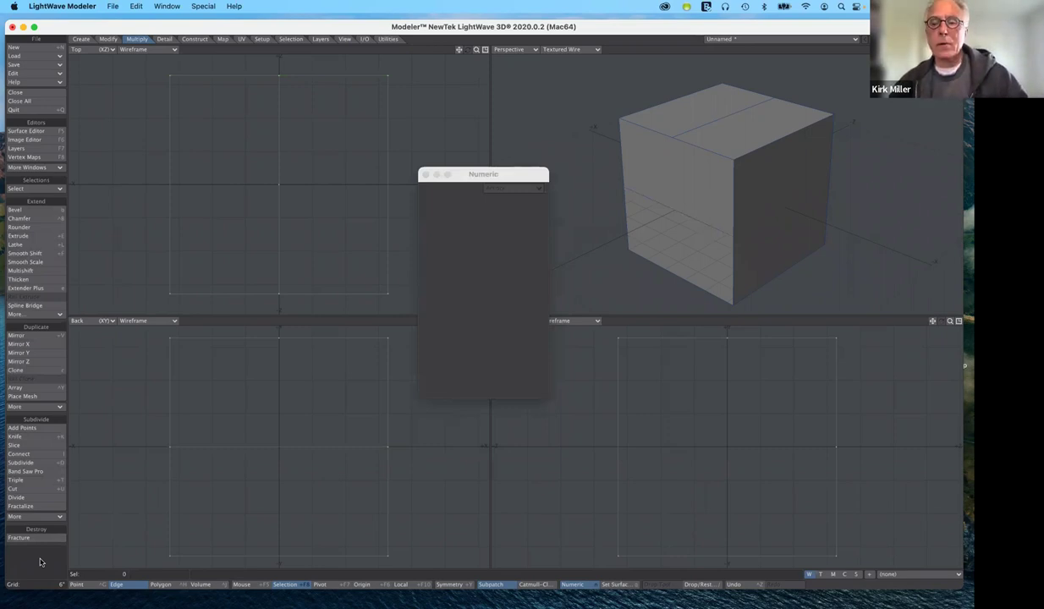
Step: Try to convert the connected cube to SubPatches, and switch it back to plain polygon faces
key("Tab")
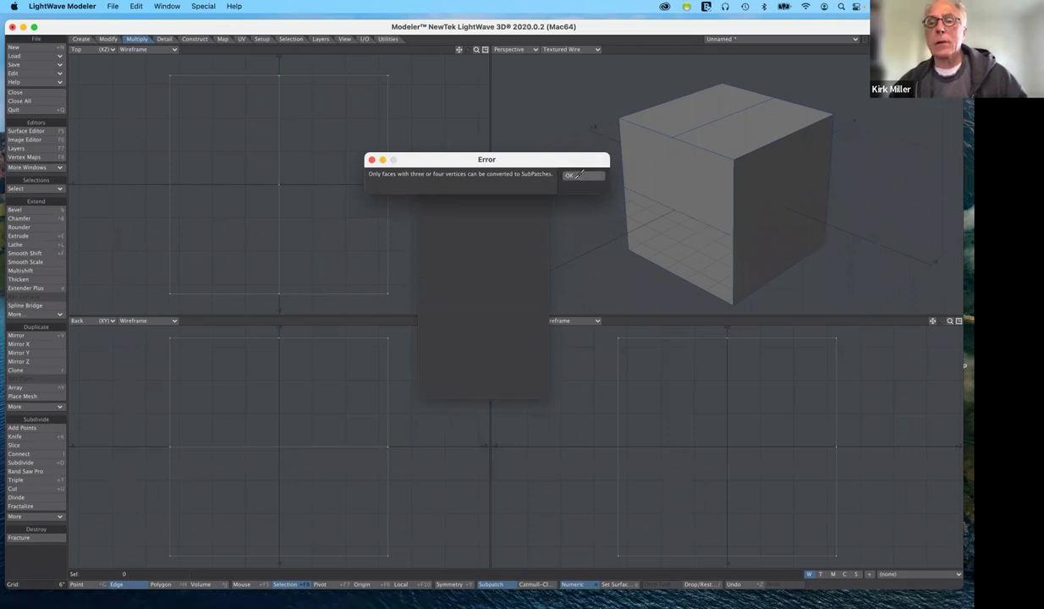
left_click(579, 175)
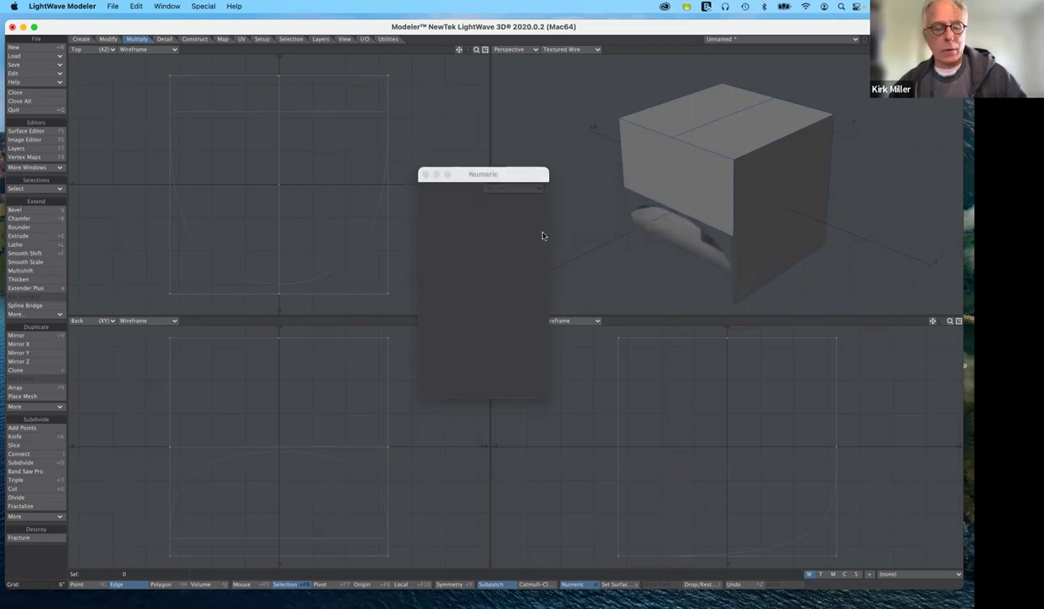
key("Tab")
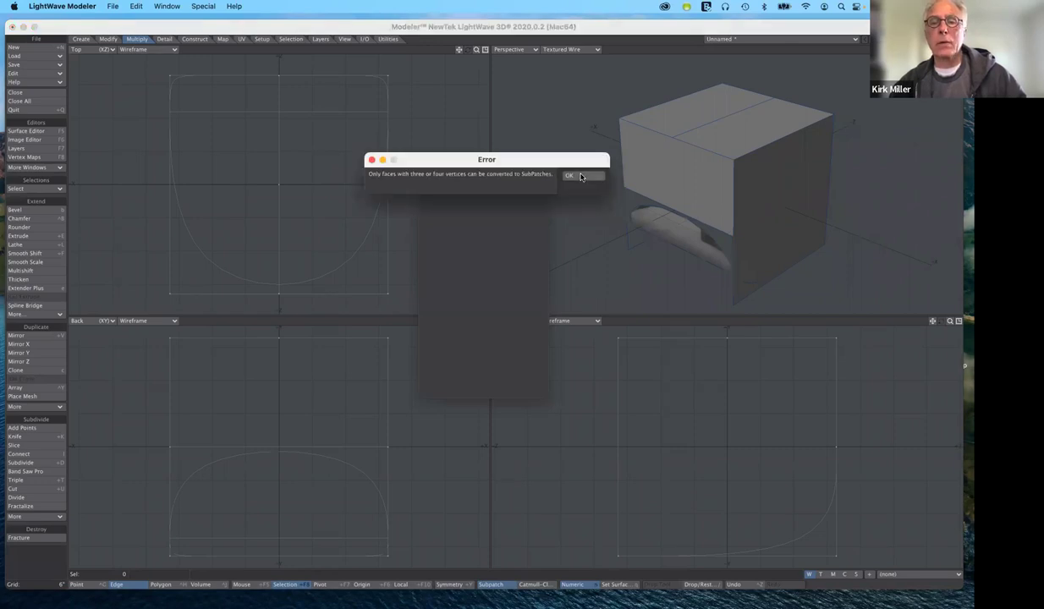
left_click(580, 176)
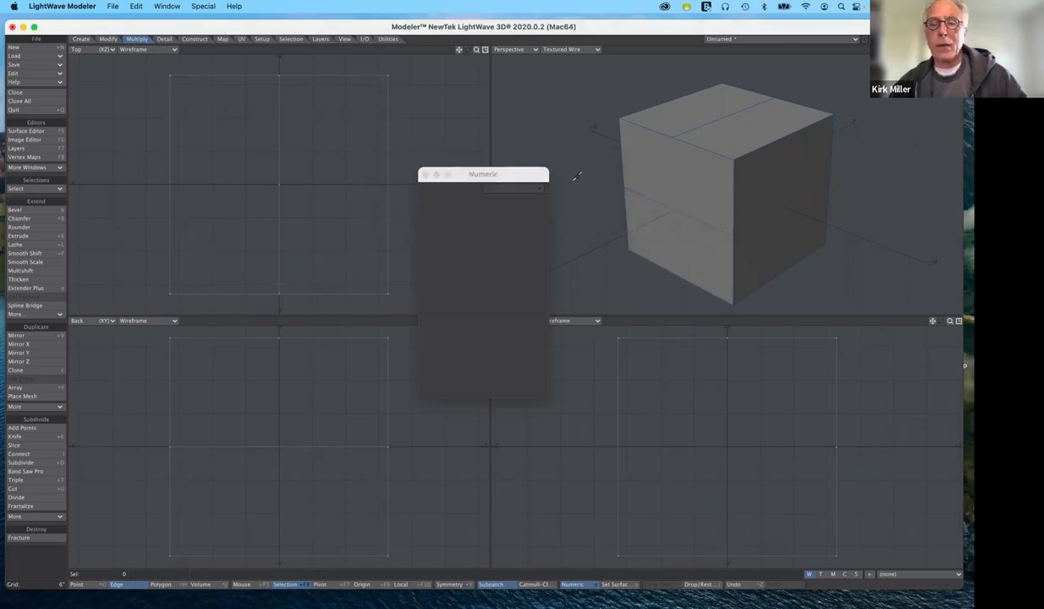
Step: Undo the Connect cuts on the cube's top and side faces, and move the Numeric window out of the way
key("super+z")
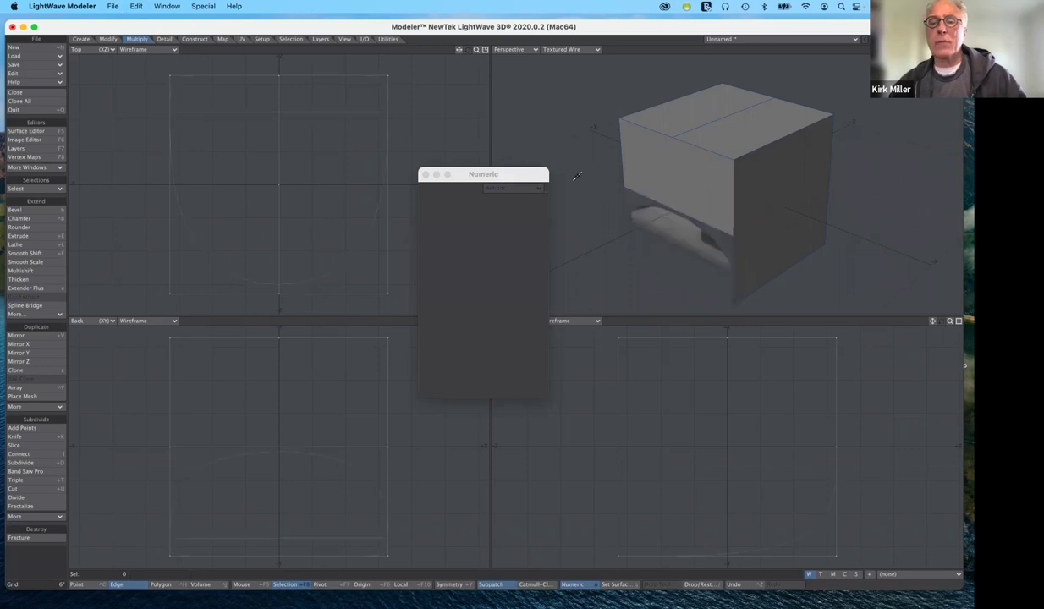
key("super+z")
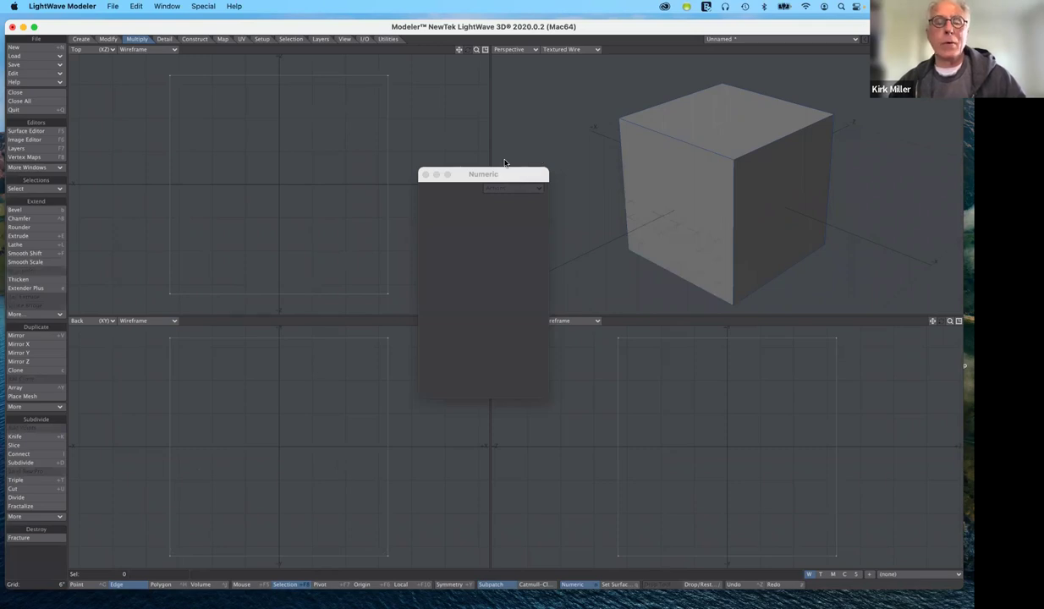
left_click_drag(505, 173, 519, 112)
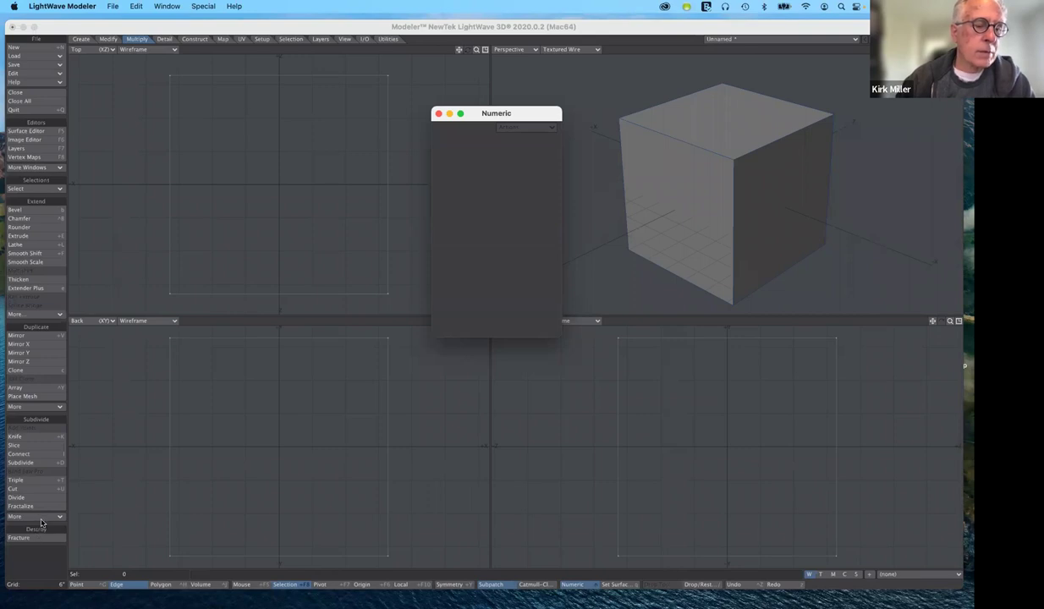
left_click(41, 517)
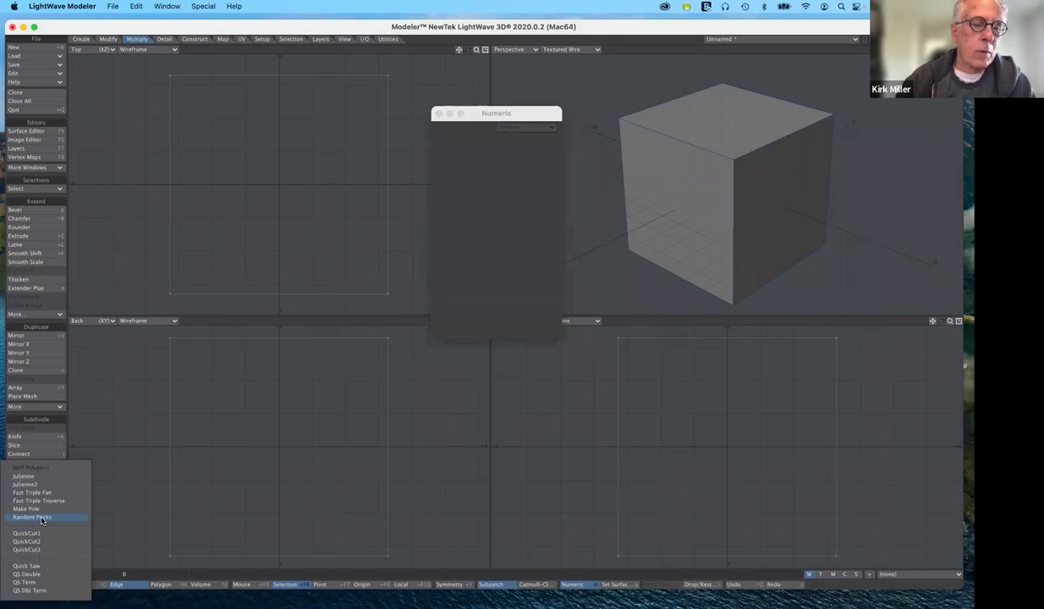
left_click(143, 426)
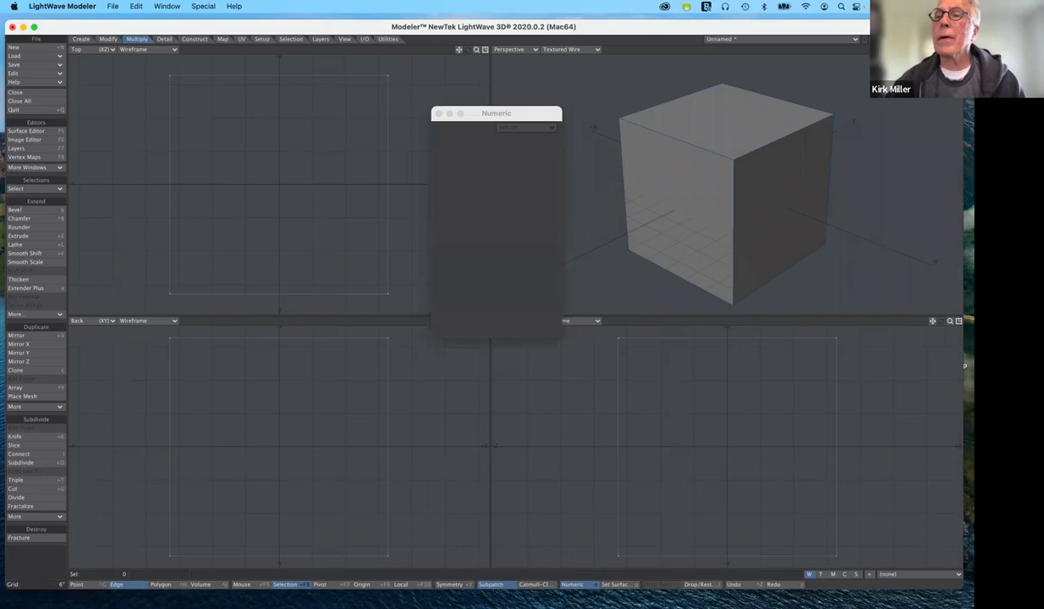
Step: Delete the cube and draw a flat 24-sided disc about 2 feet across, centred near the origin in the Top view
key("Delete")
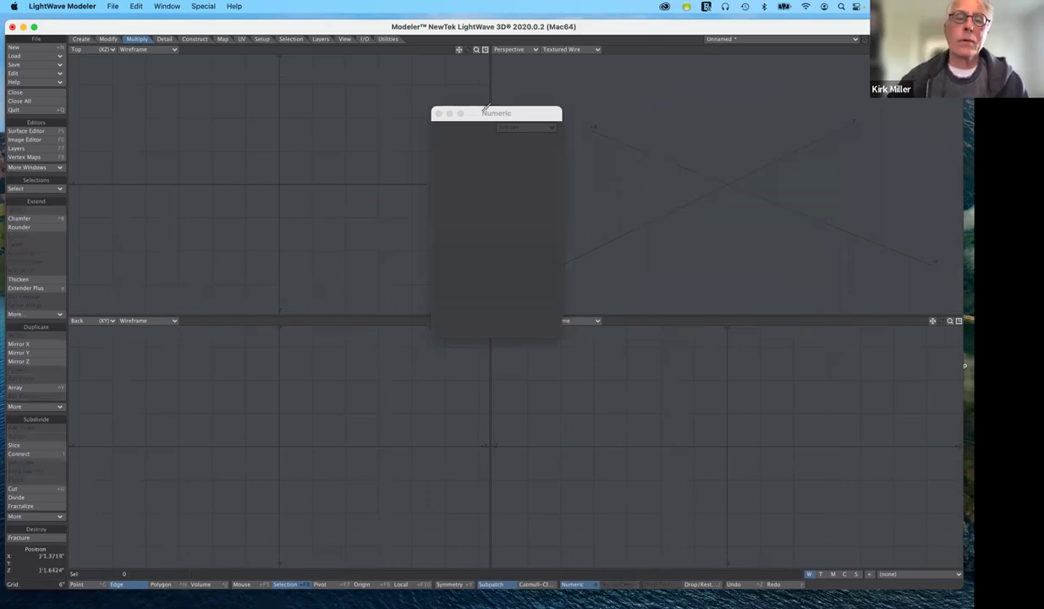
left_click(82, 39)
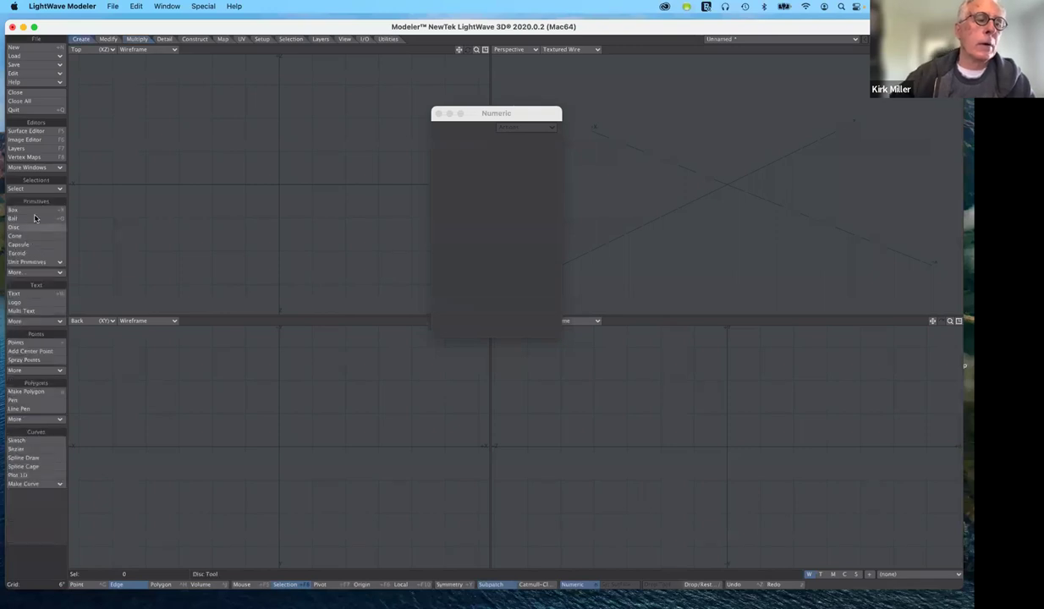
left_click(33, 228)
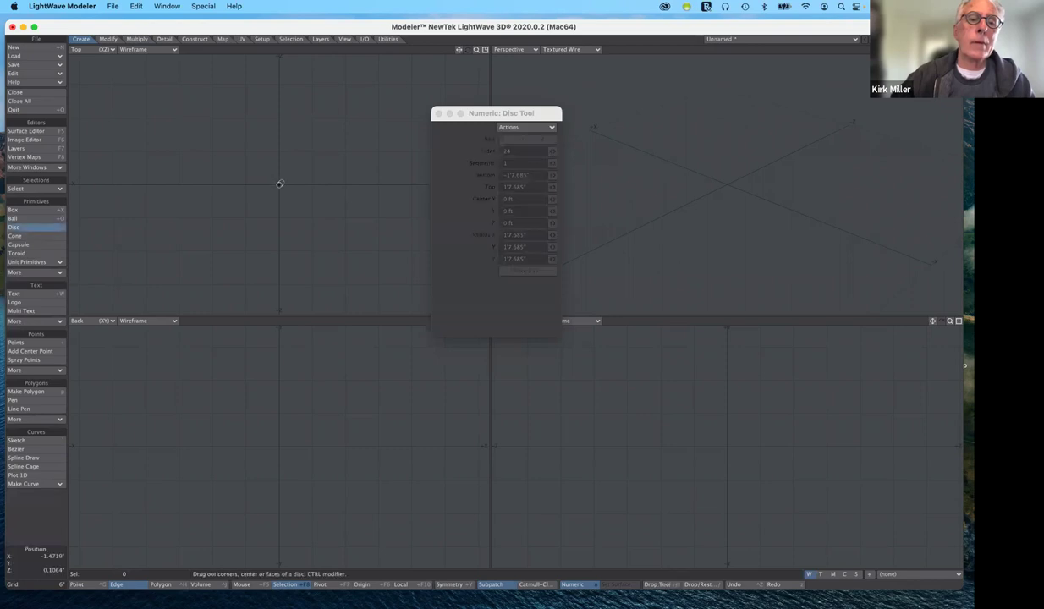
left_click_drag(280, 183, 416, 271)
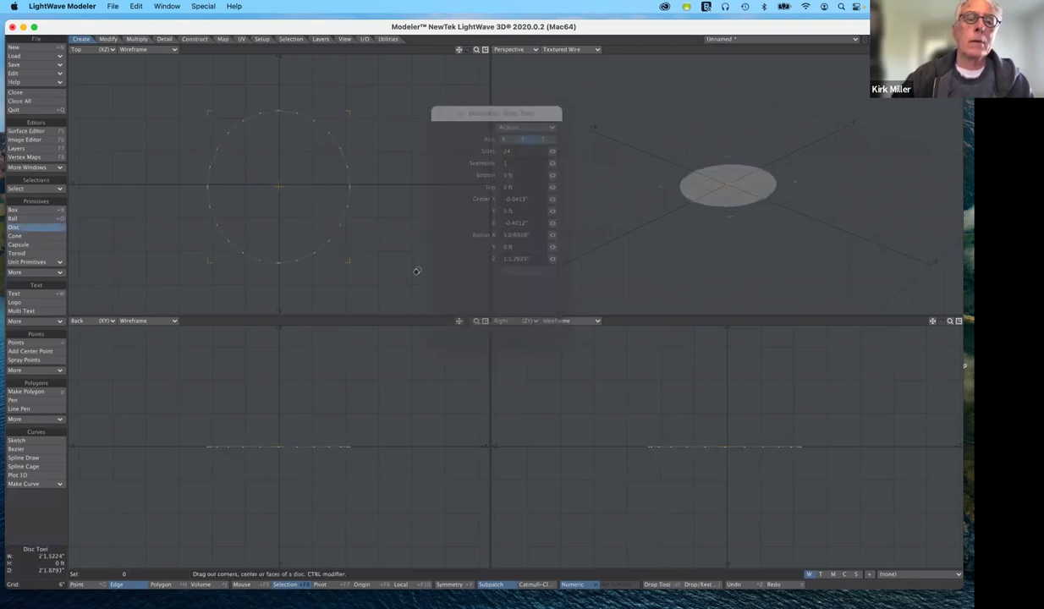
left_click(35, 230)
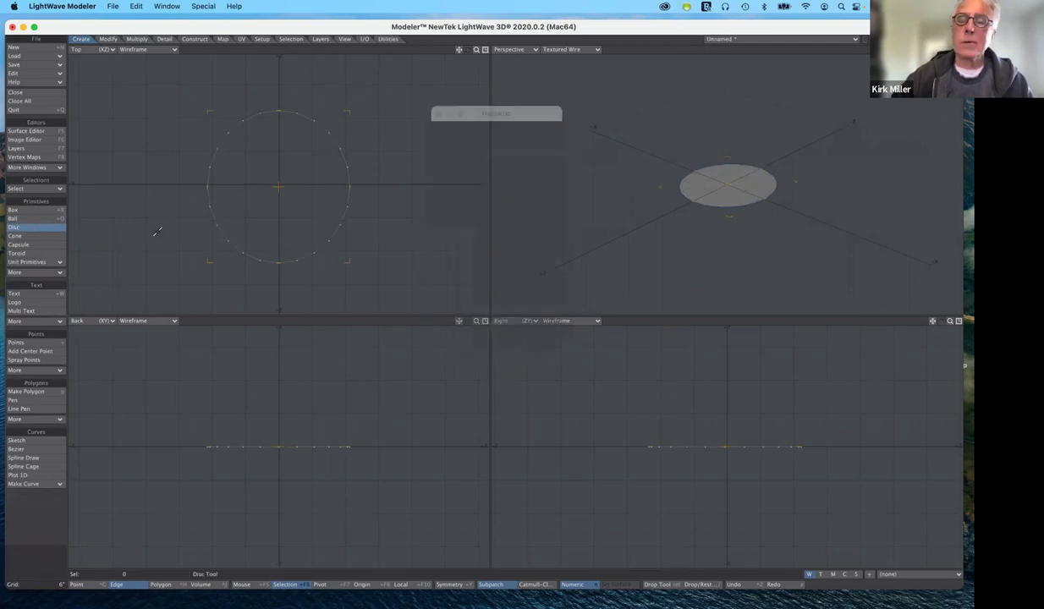
key("space")
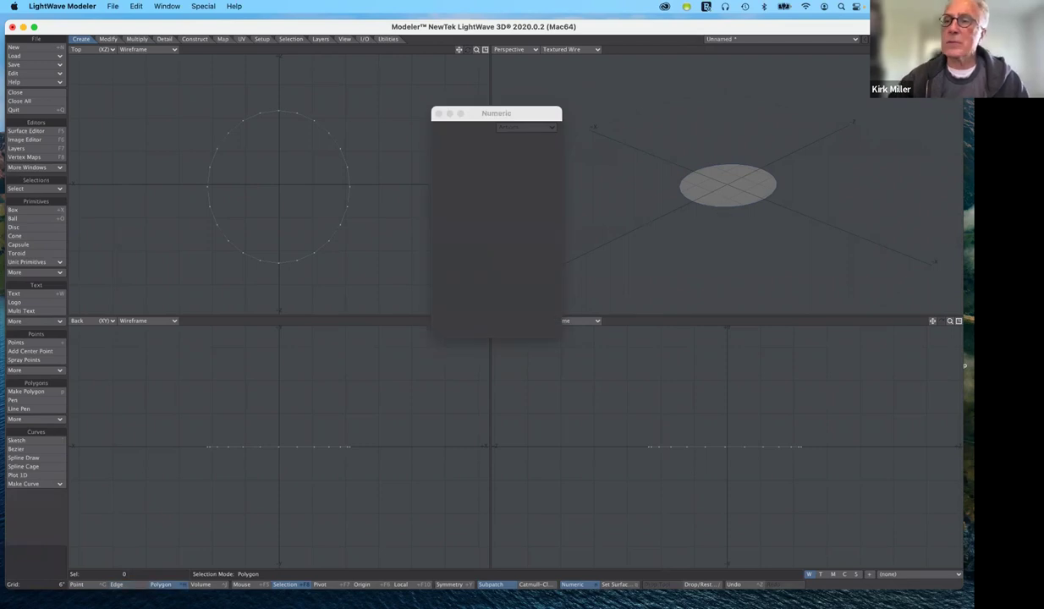
Step: Select the disc's polygon and split it into triangles around a central point with Make Pole
left_click(726, 175)
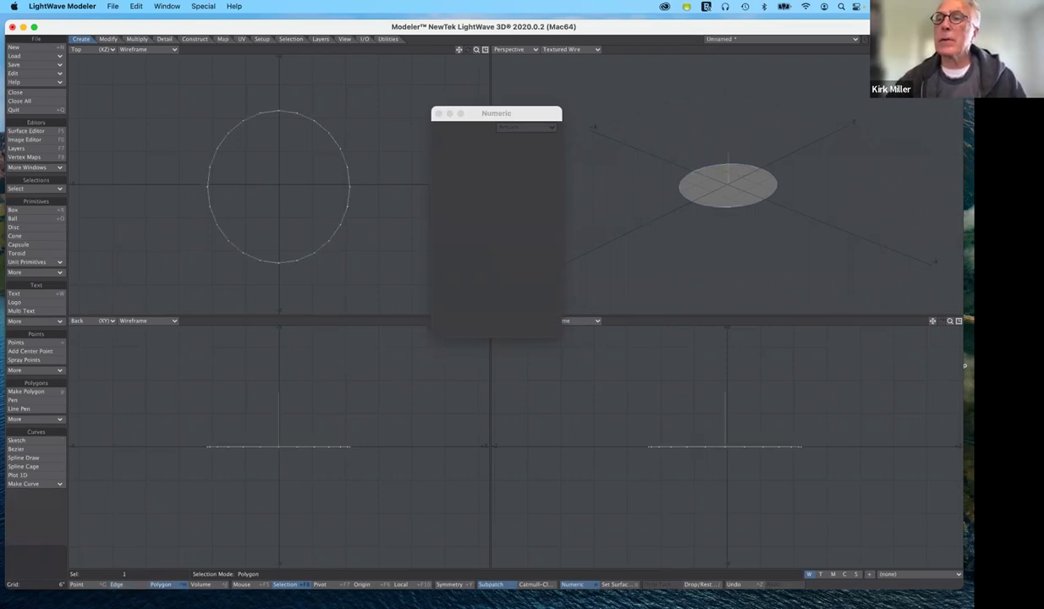
key("n")
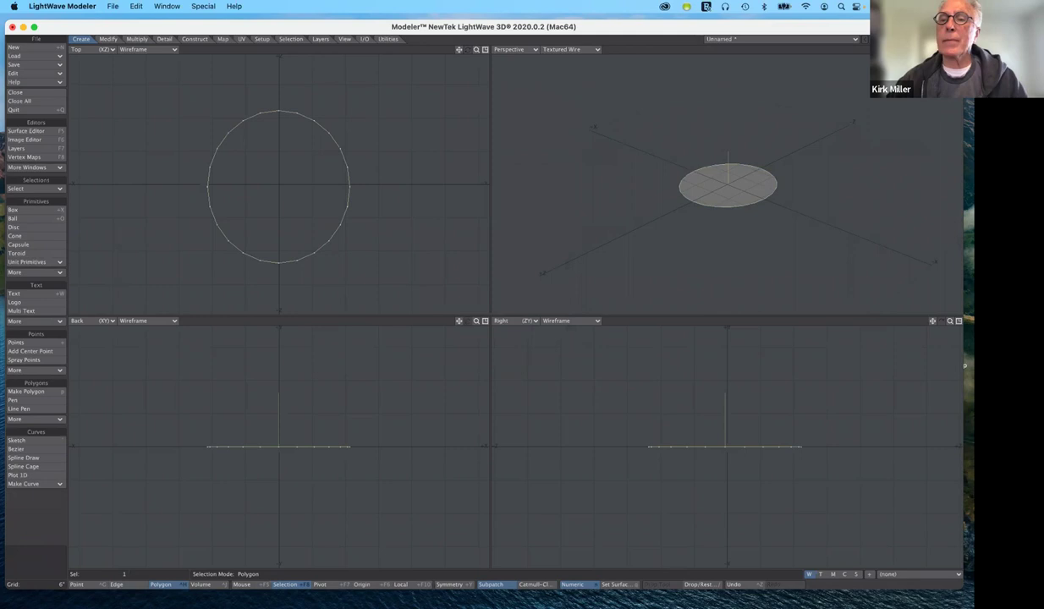
key("n")
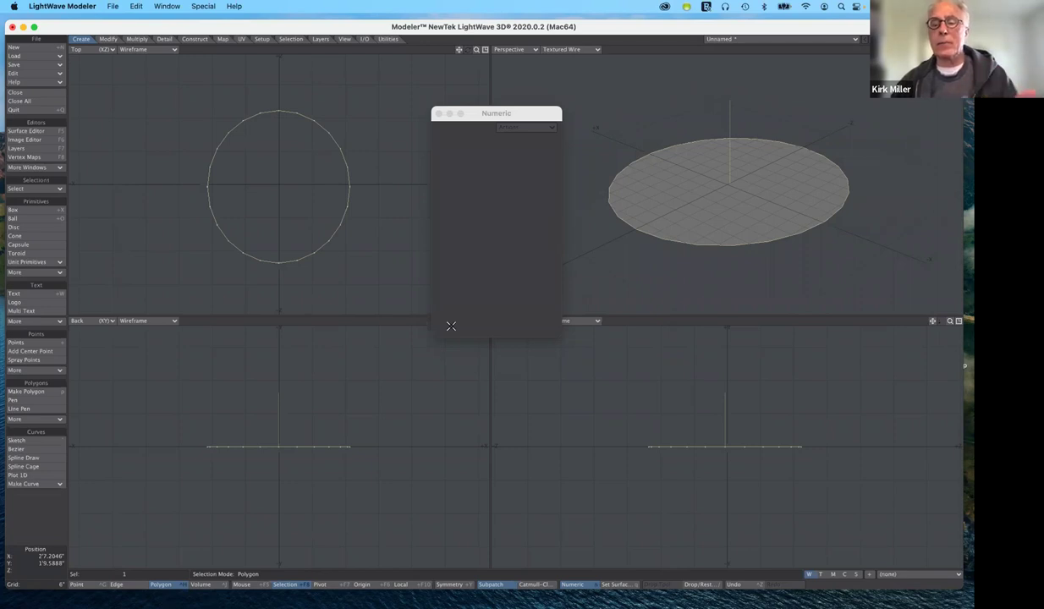
left_click(38, 478)
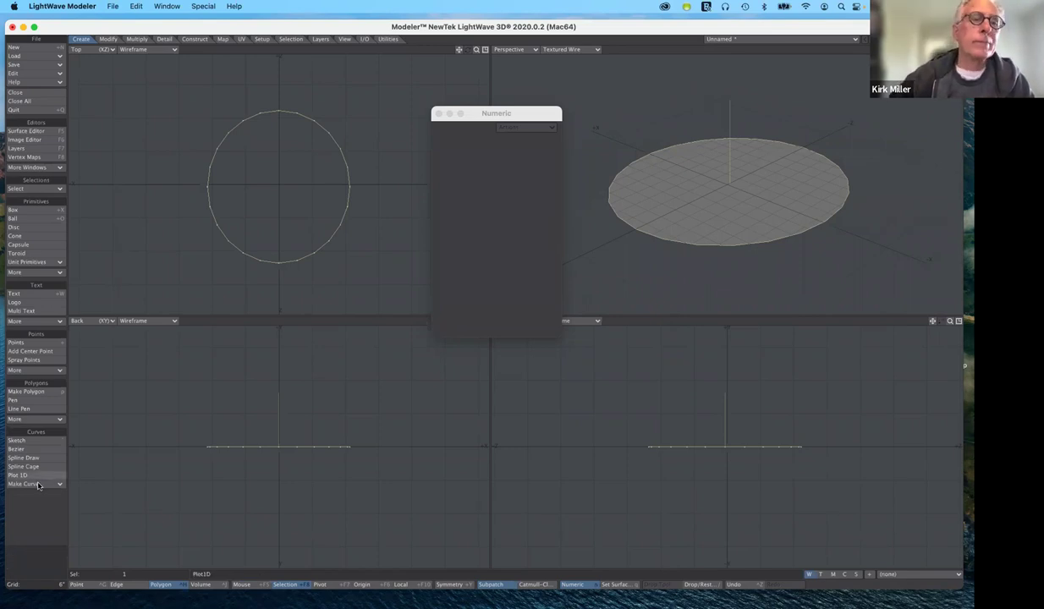
left_click(138, 40)
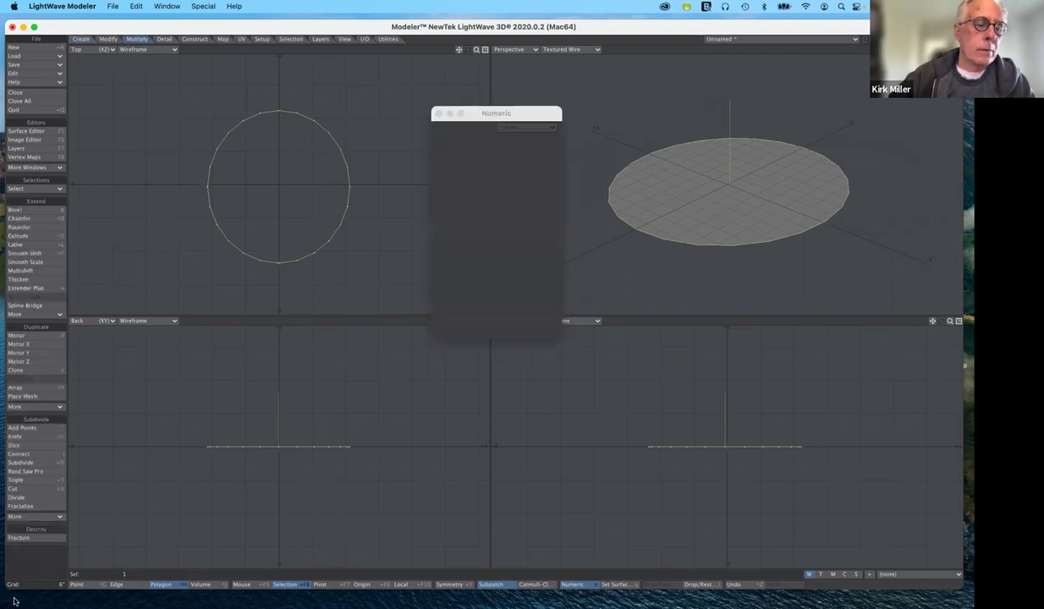
left_click(21, 518)
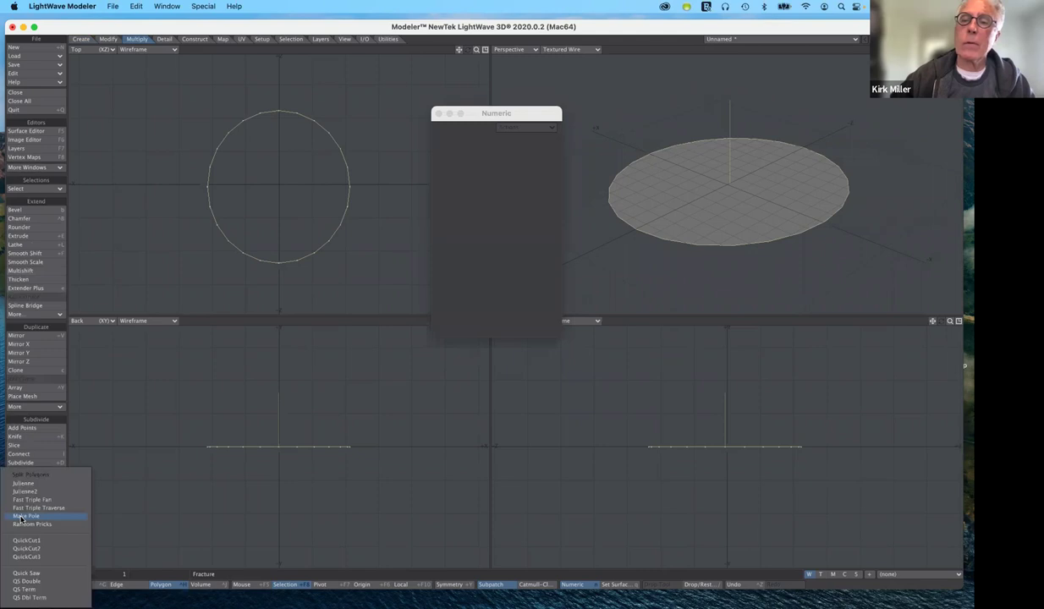
left_click(23, 516)
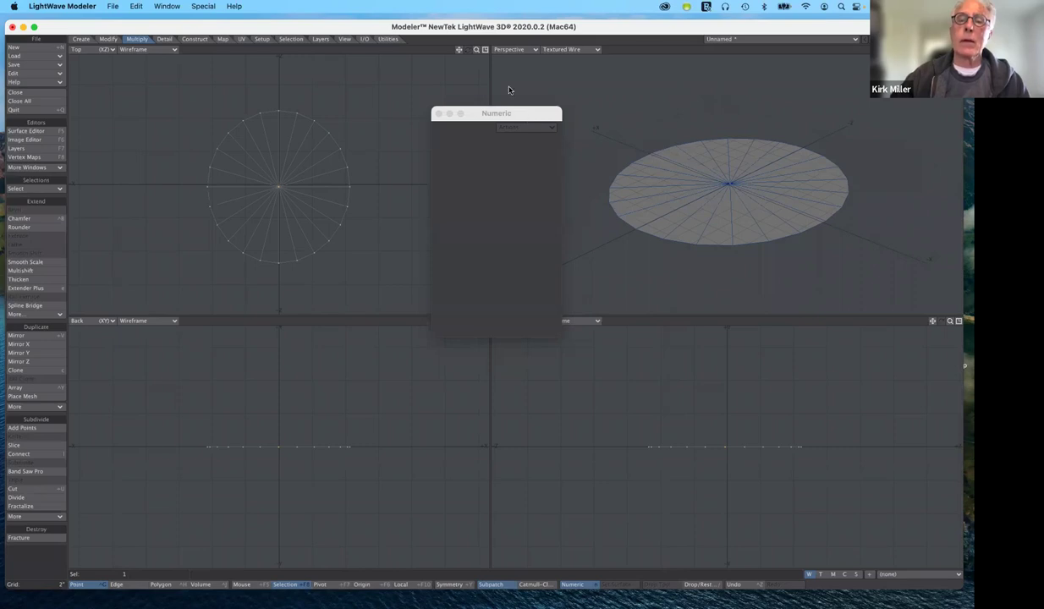
Step: Undo the Make Pole split and delete the disc
left_click_drag(529, 117, 509, 90)
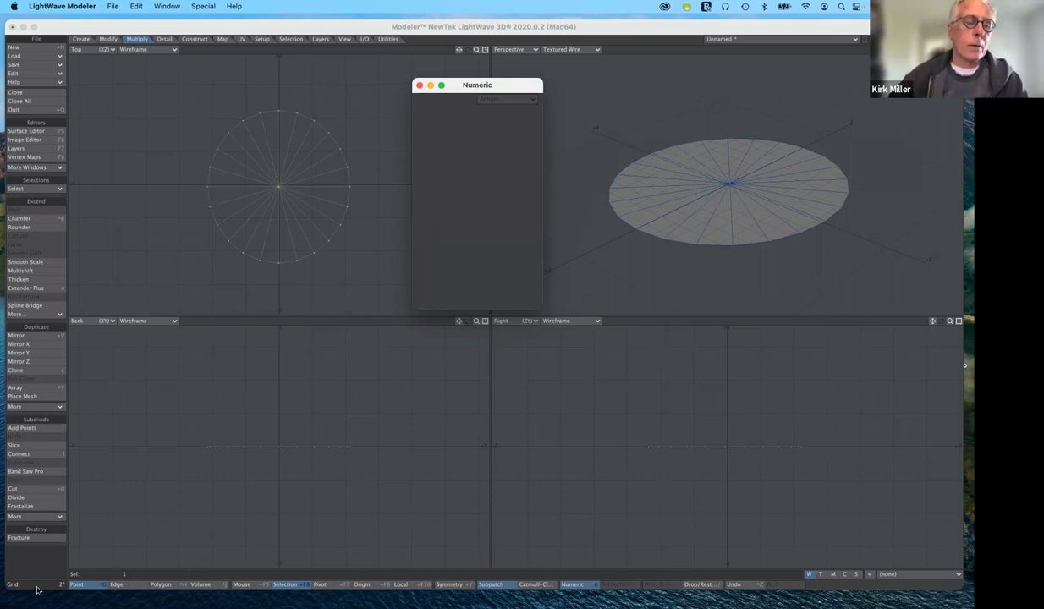
key("d")
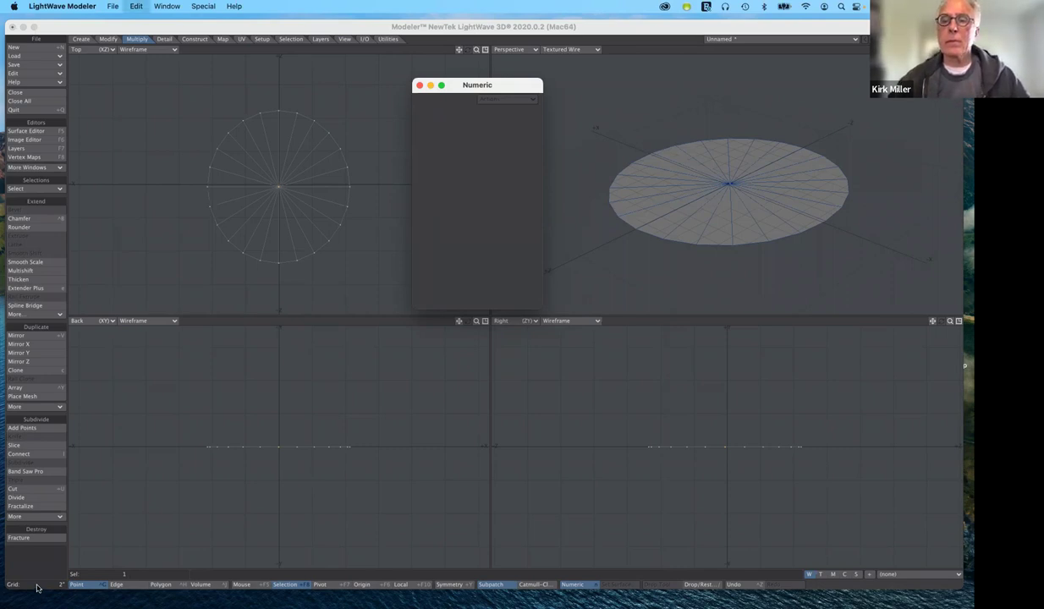
left_click(161, 585)
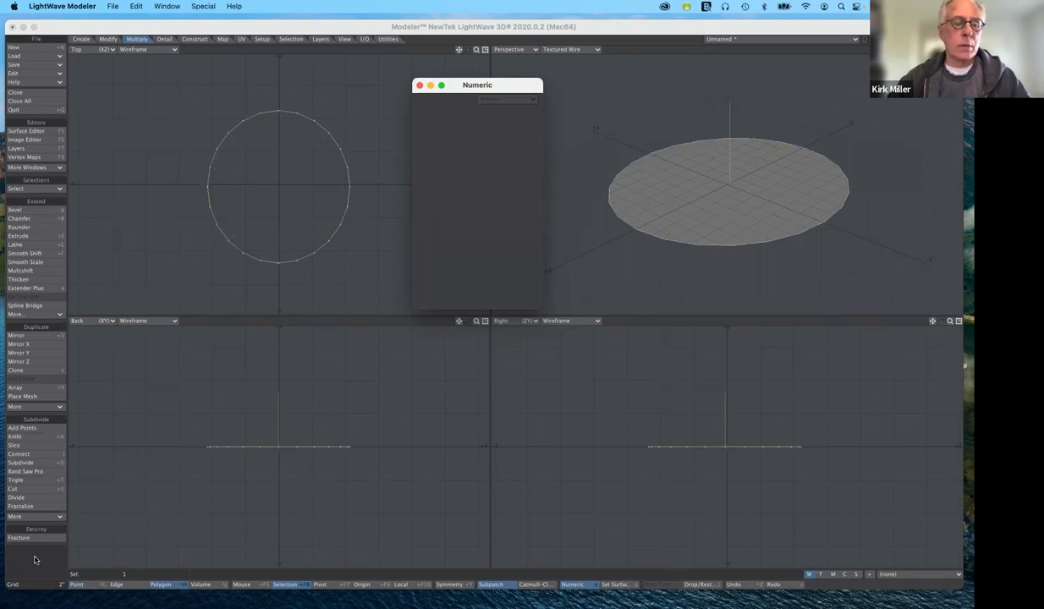
key("super+c")
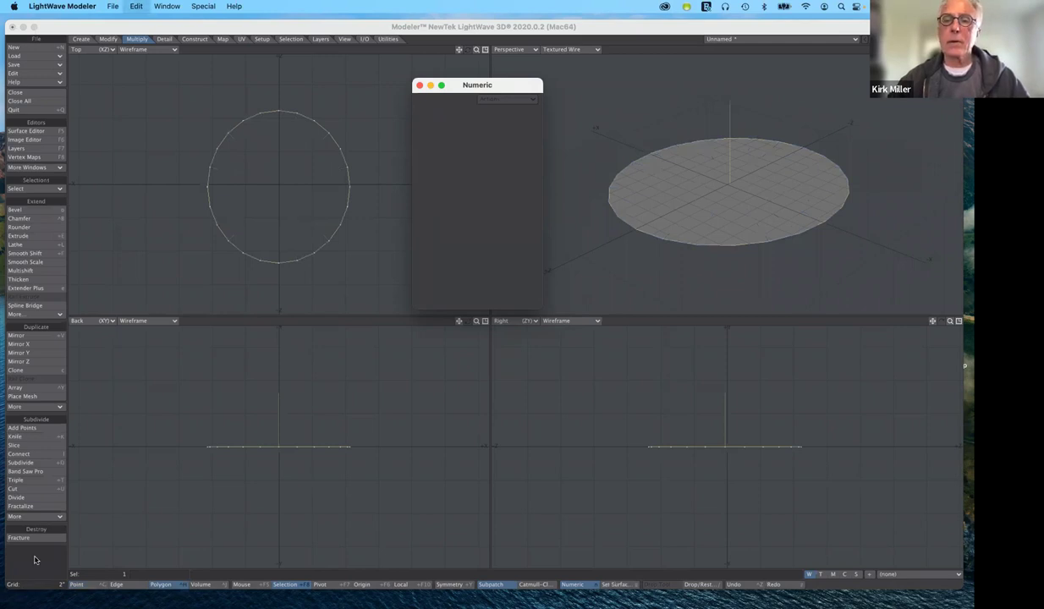
key("Delete")
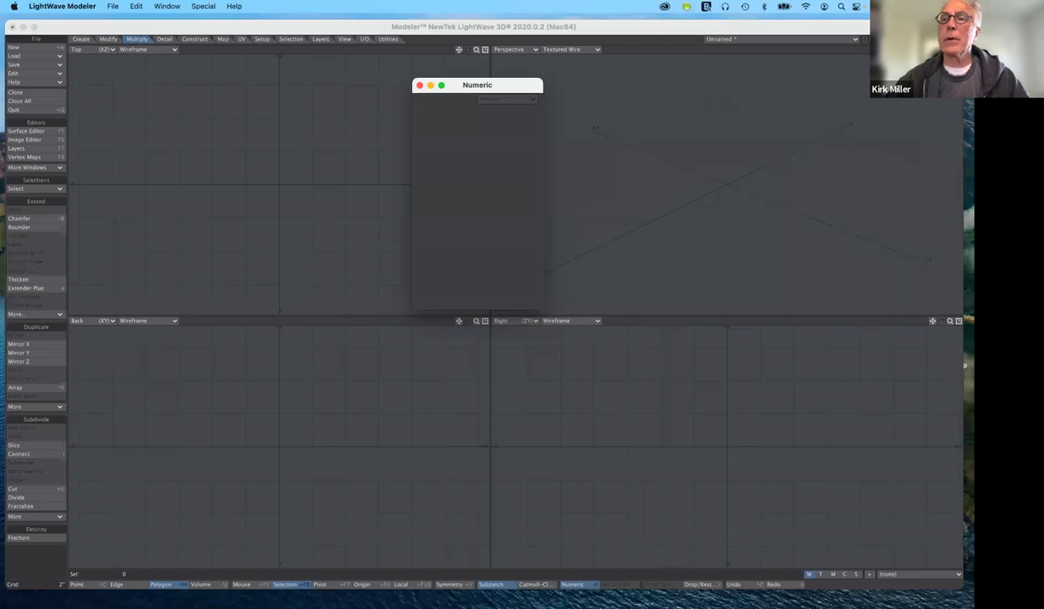
Step: Restore the deleted cube
key("n")
key("n")
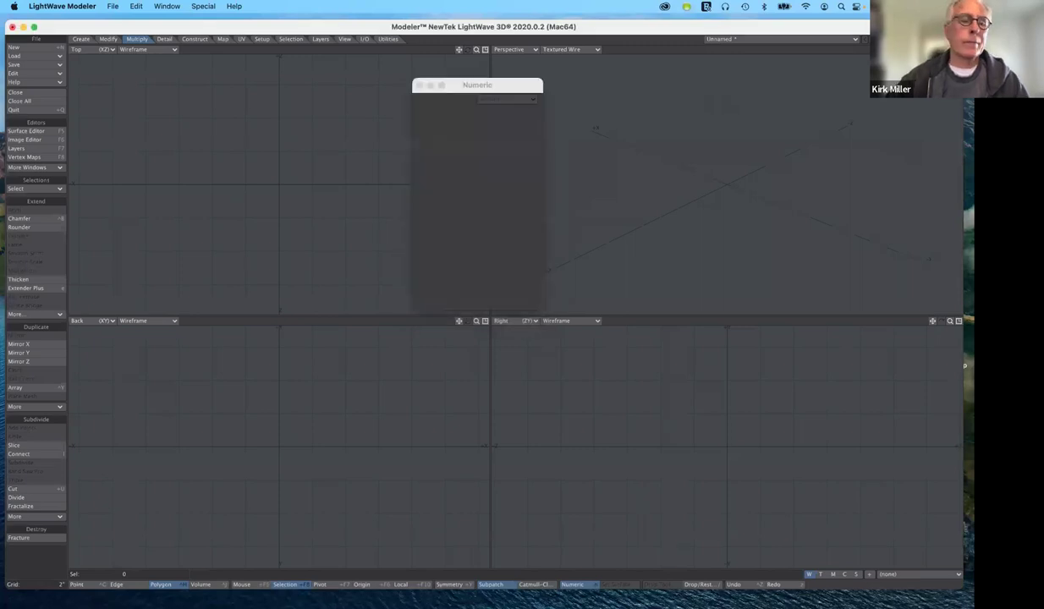
key("n")
key("n")
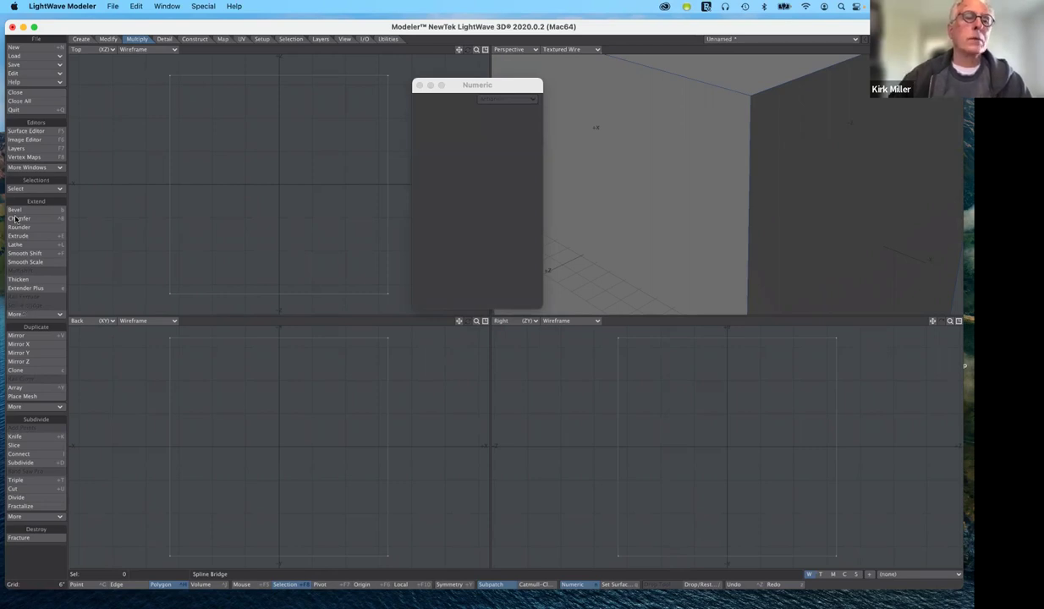
Step: Examine the Construct tools alongside the Multiply tools, keeping the Numeric window clear of the cube in the Perspective view
left_click(195, 40)
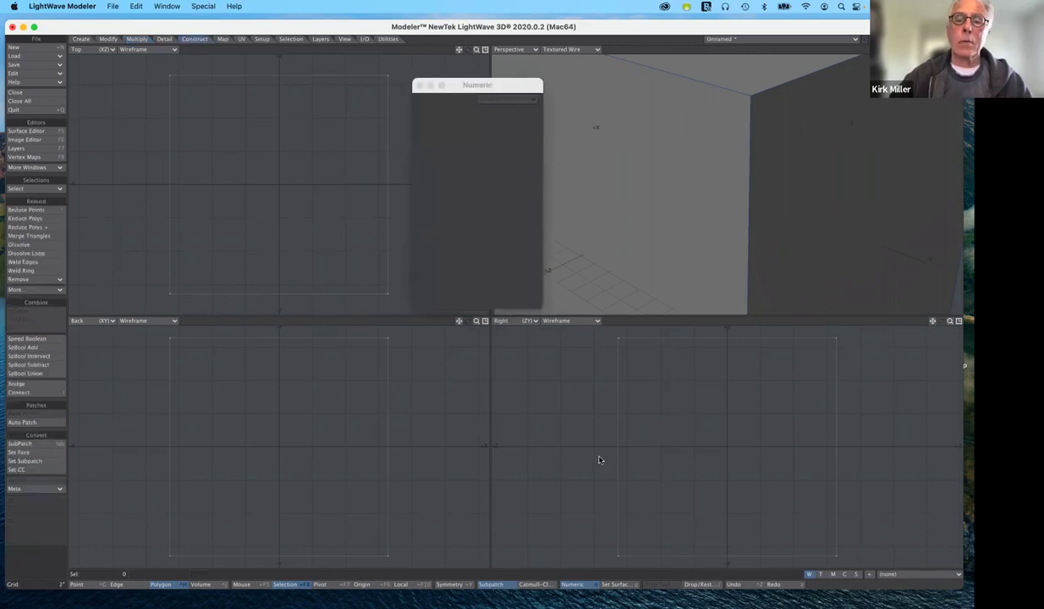
left_click_drag(477, 85, 503, 356)
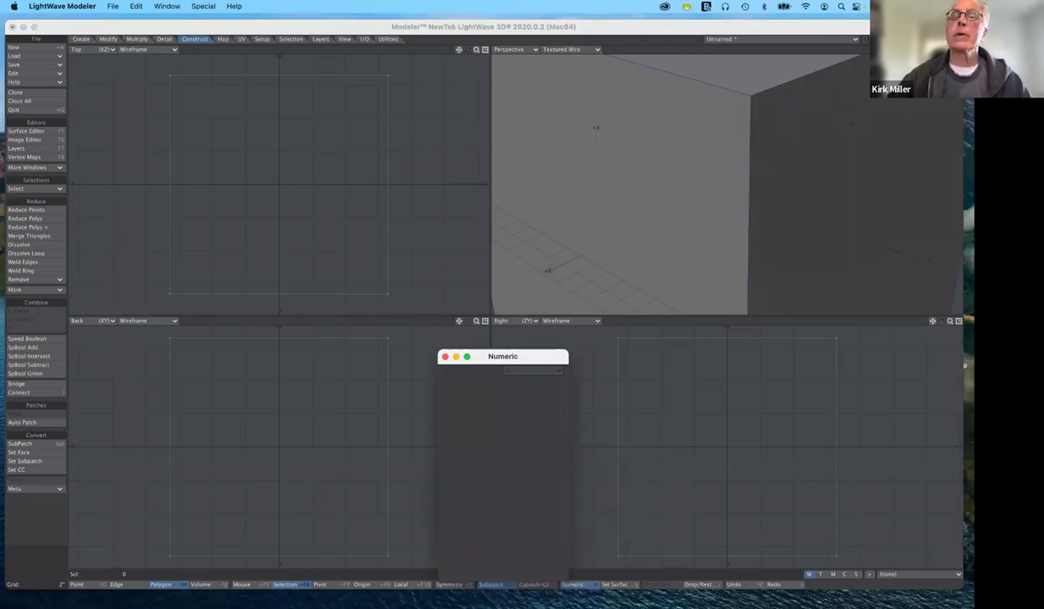
key("n")
key("n")
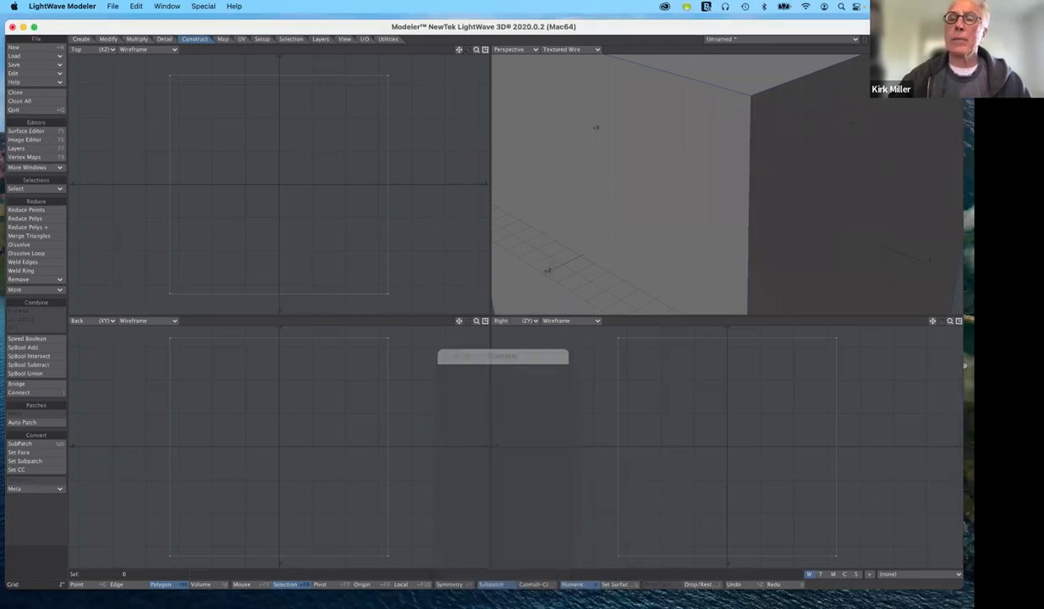
left_click(30, 272)
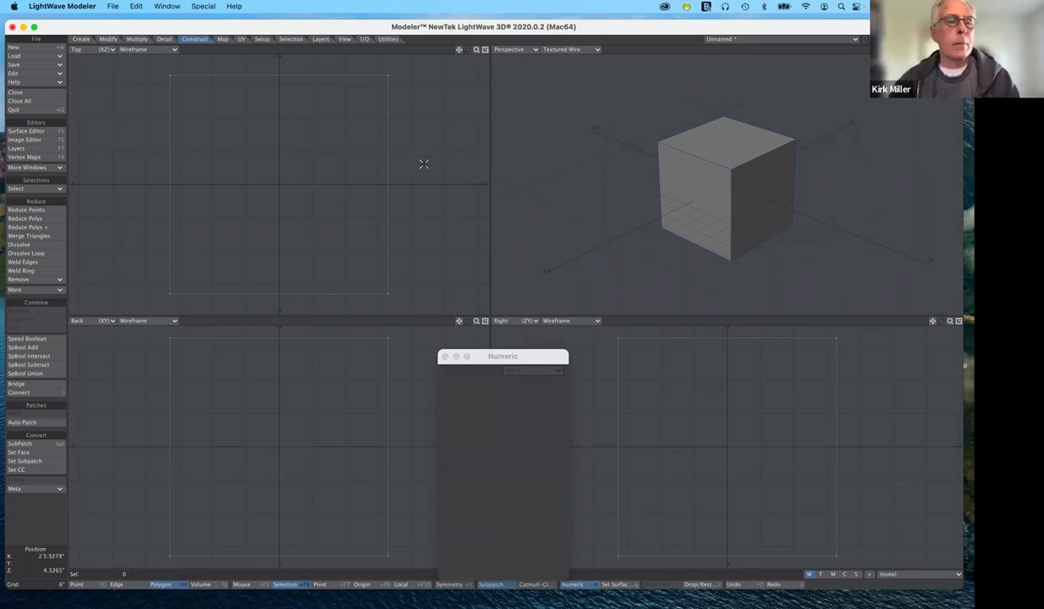
left_click(144, 41)
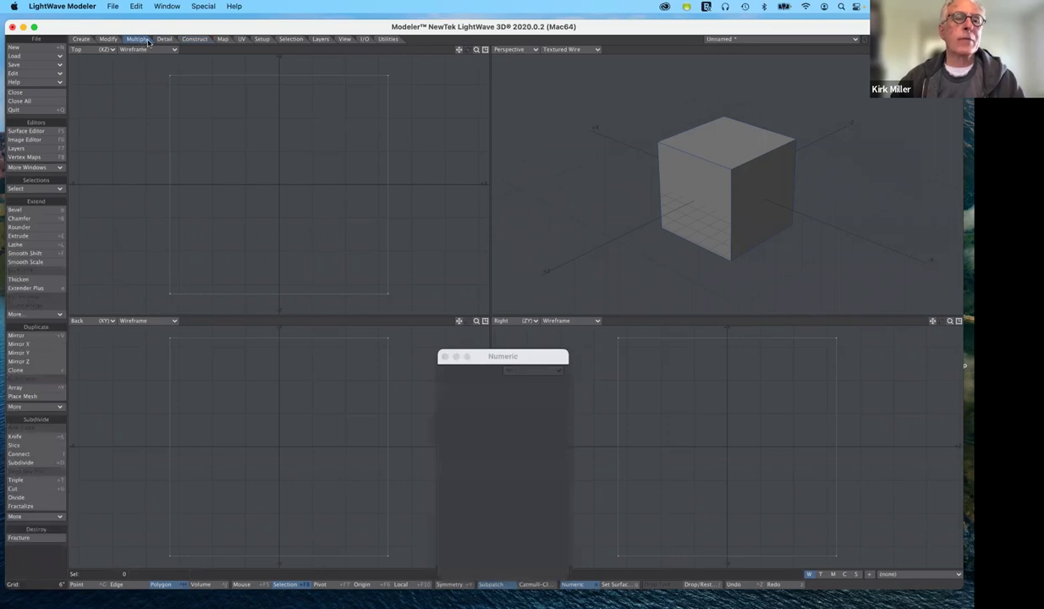
left_click(200, 42)
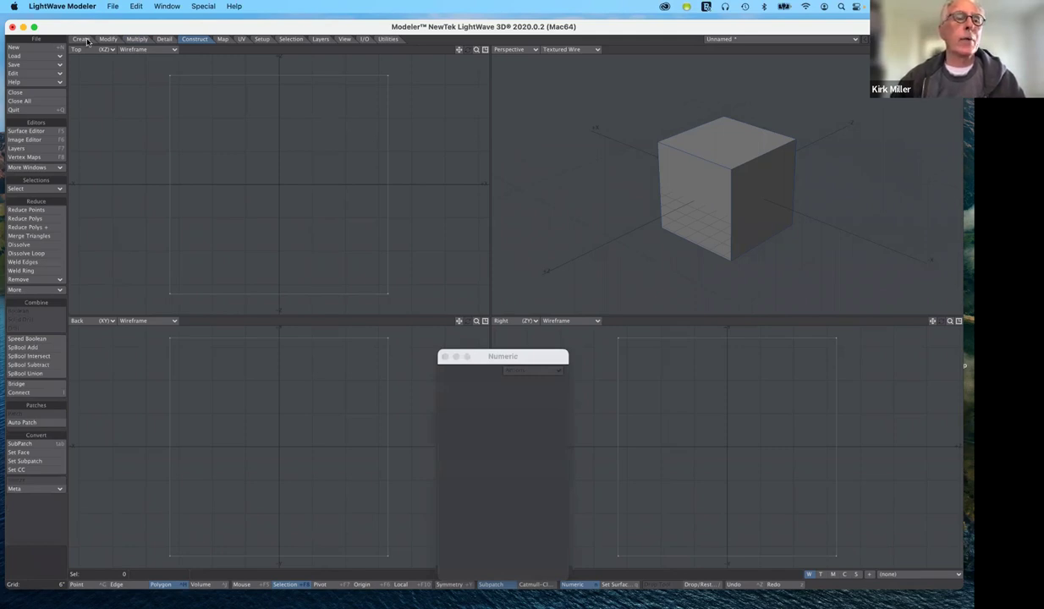
Step: Switch to an empty layer and show the cube's layer in the background as a guide for new geometry
left_click(83, 39)
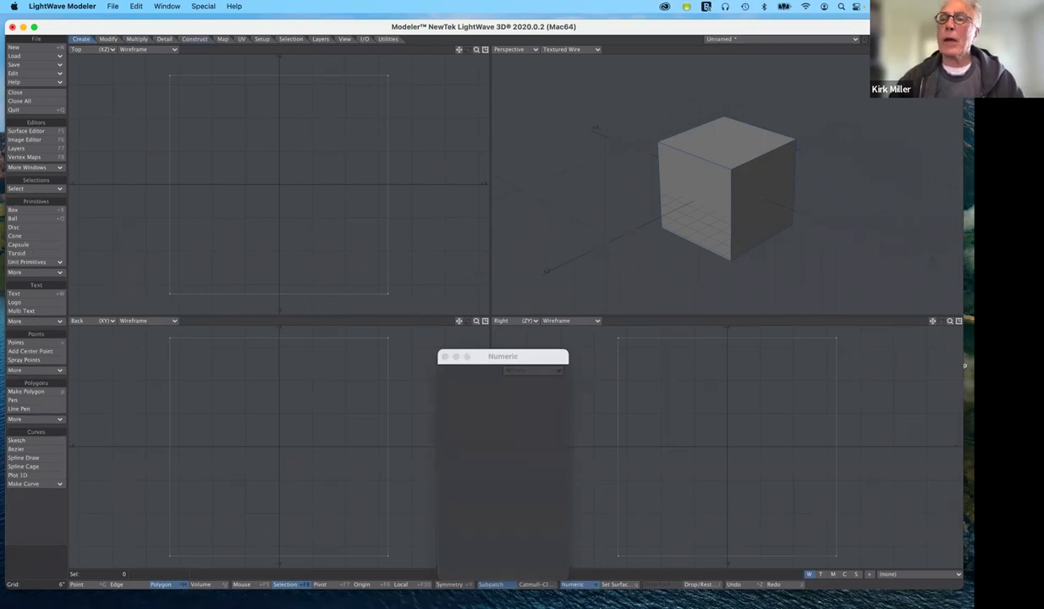
key("Delete")
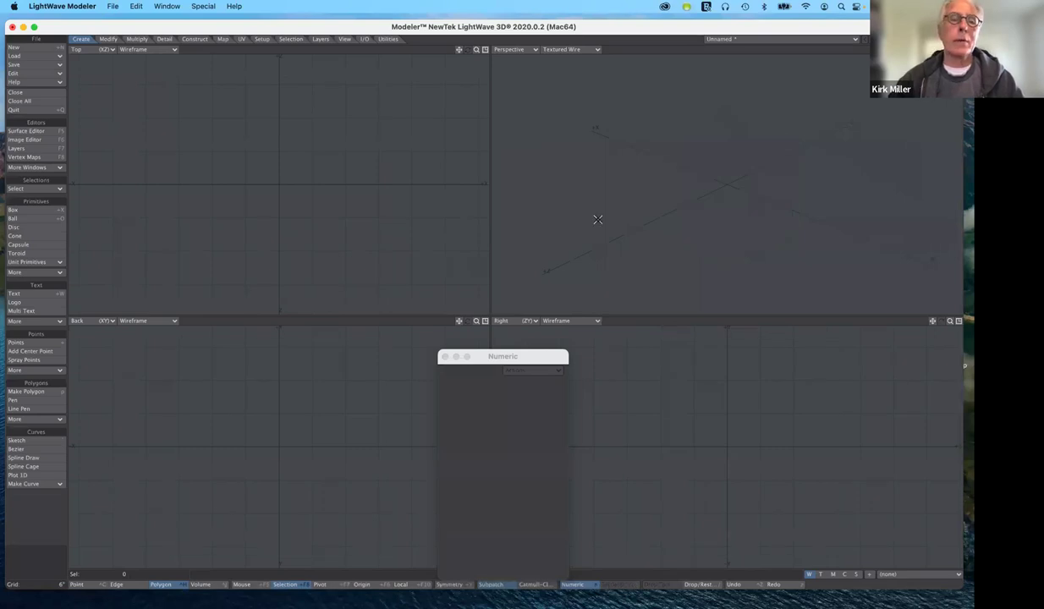
key("ctrl+z")
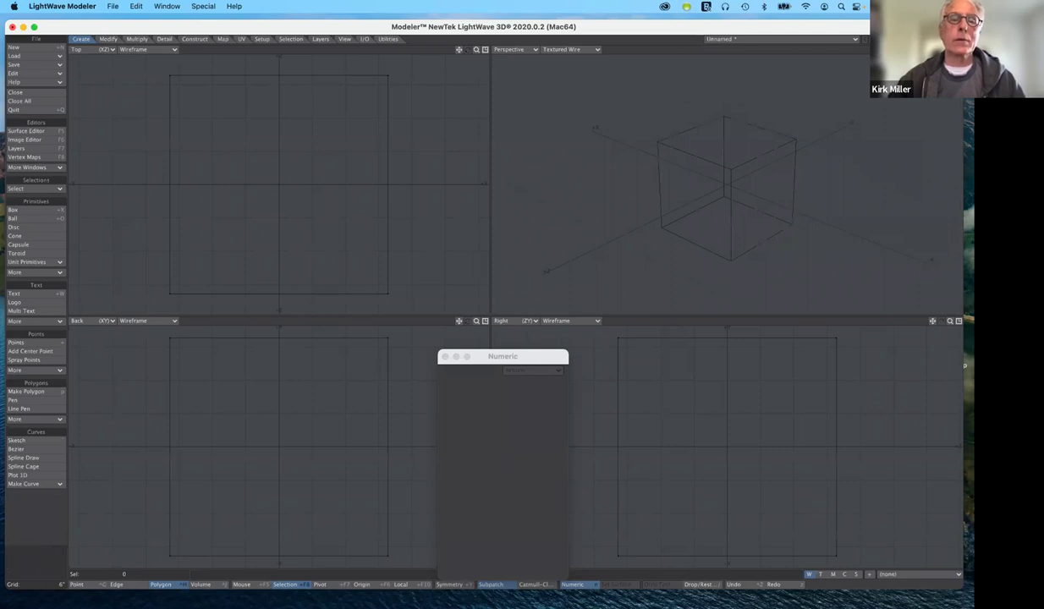
key("n")
left_click_drag(477, 50, 74, 198)
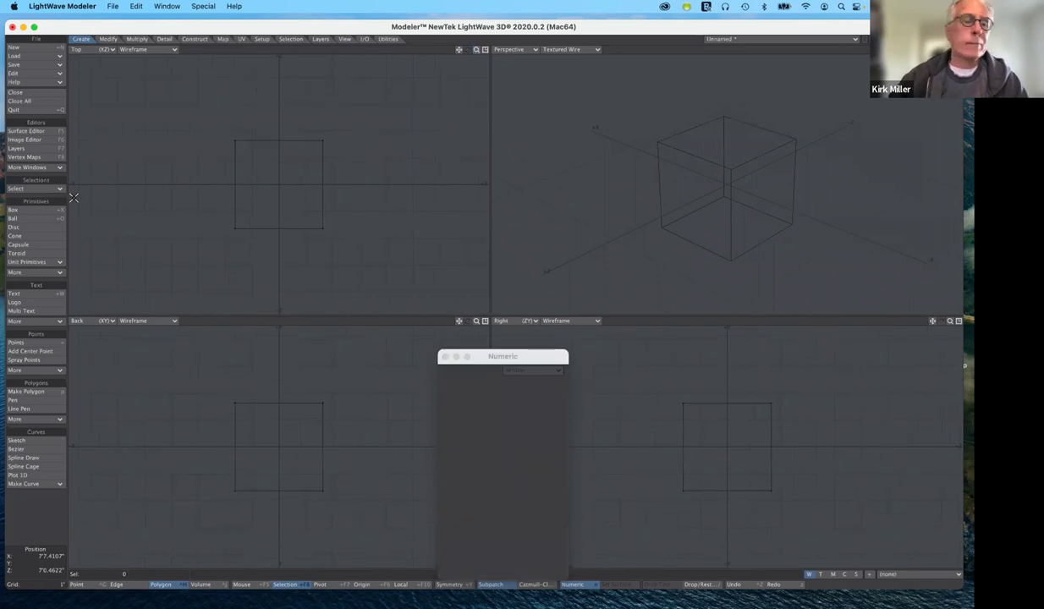
Step: Start a ball and reset its numeric values to a globe with 24 sides and 12 segments, centered at the origin
key("shift+x")
left_click(27, 220)
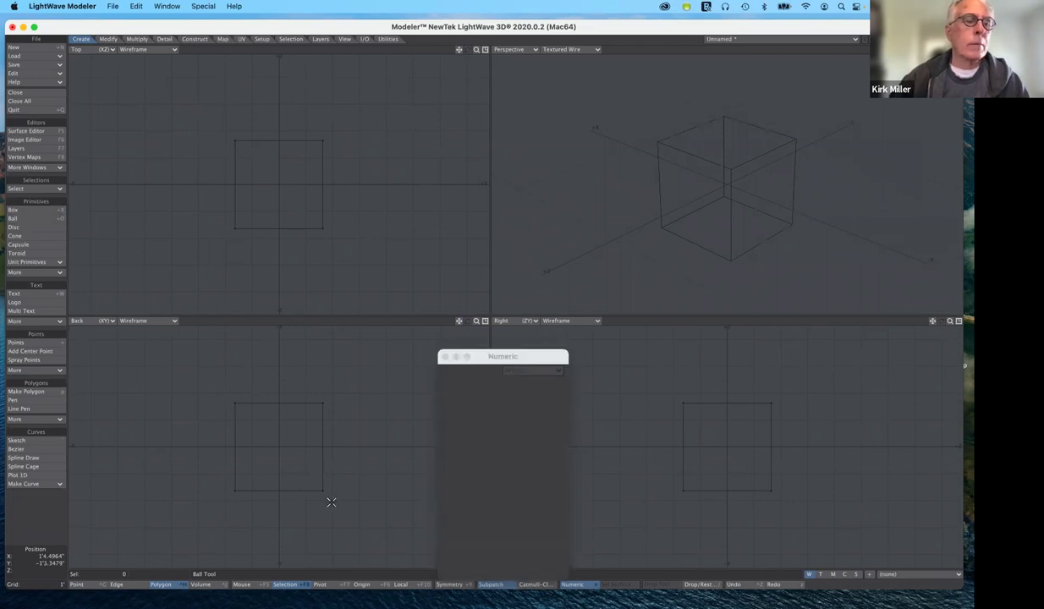
left_click(26, 220)
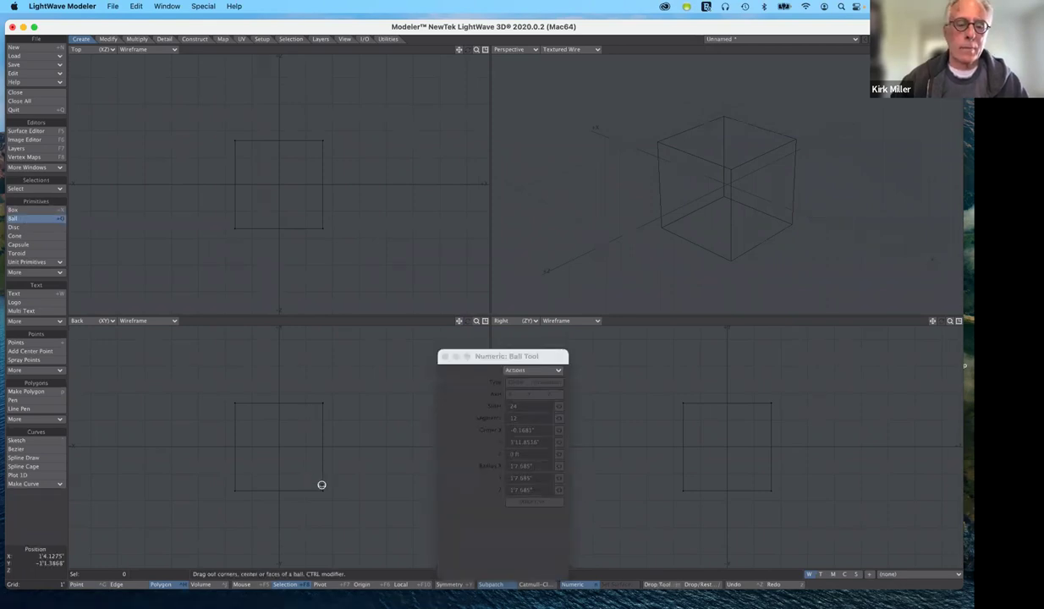
left_click_drag(311, 475, 359, 532)
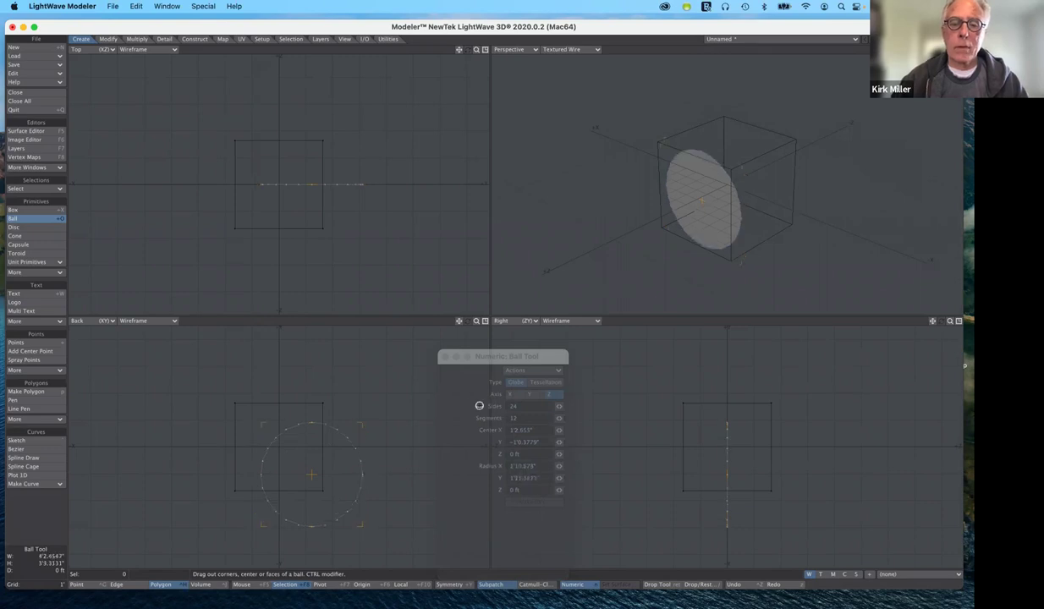
left_click(536, 373)
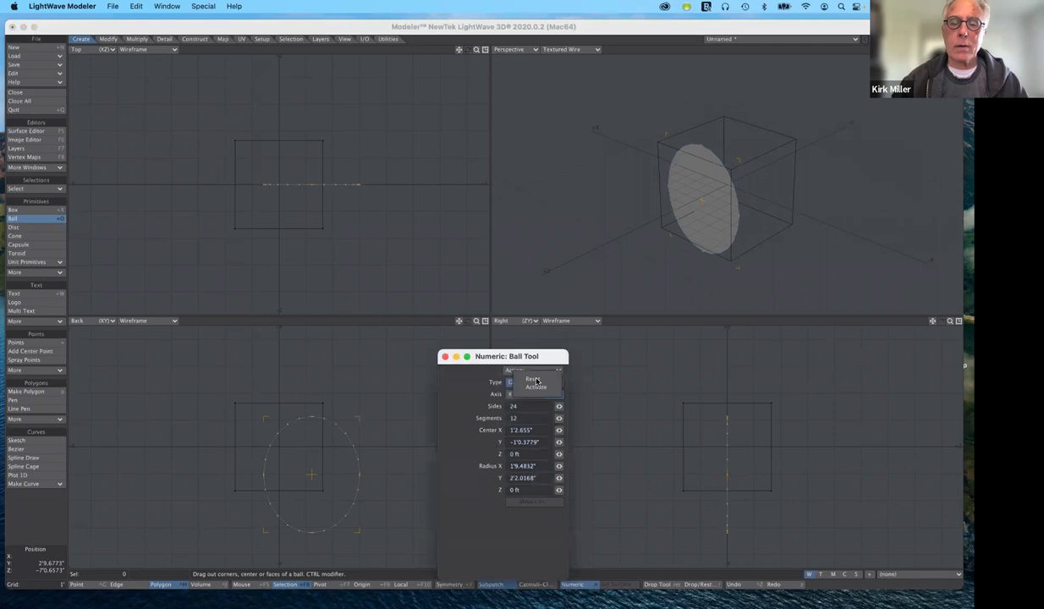
left_click(518, 378)
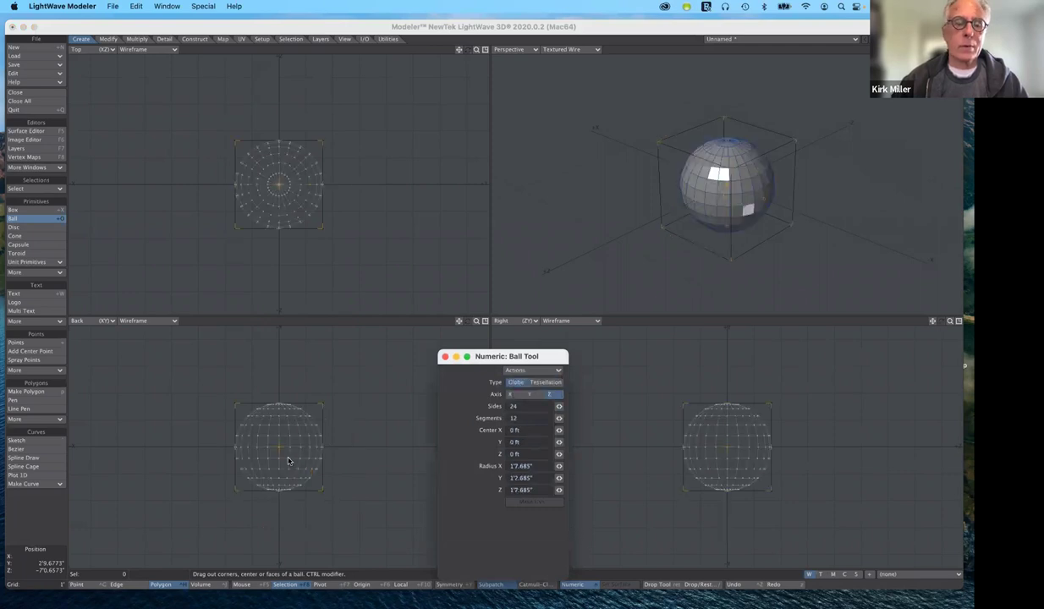
Step: Shrink the ball to a radius of about 1 ft 2.3 in, center it on the cube's +Z face, and drop the tool
left_click_drag(303, 470, 331, 468)
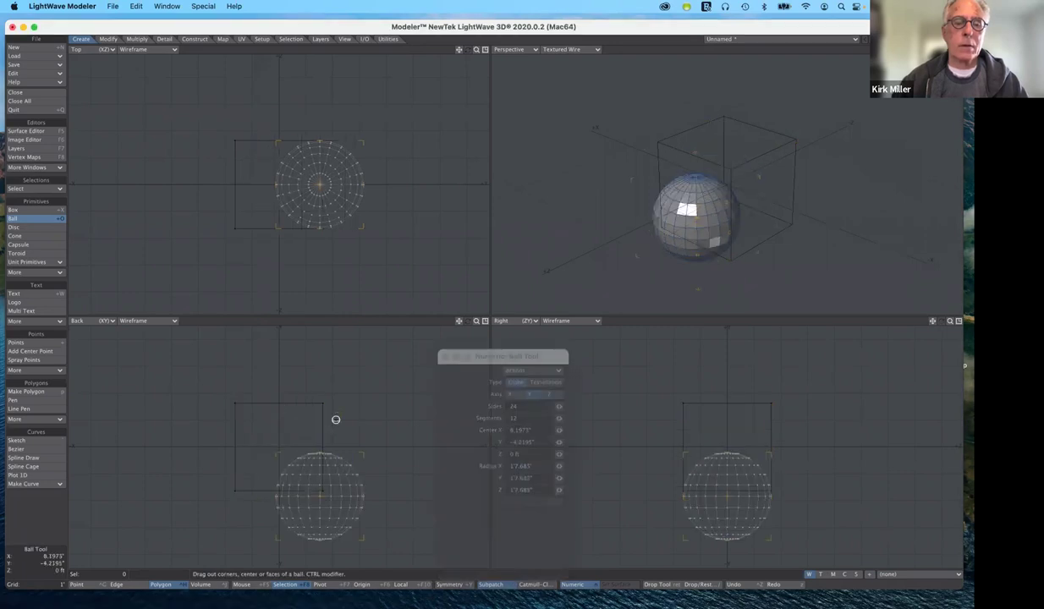
left_click_drag(336, 420, 325, 447)
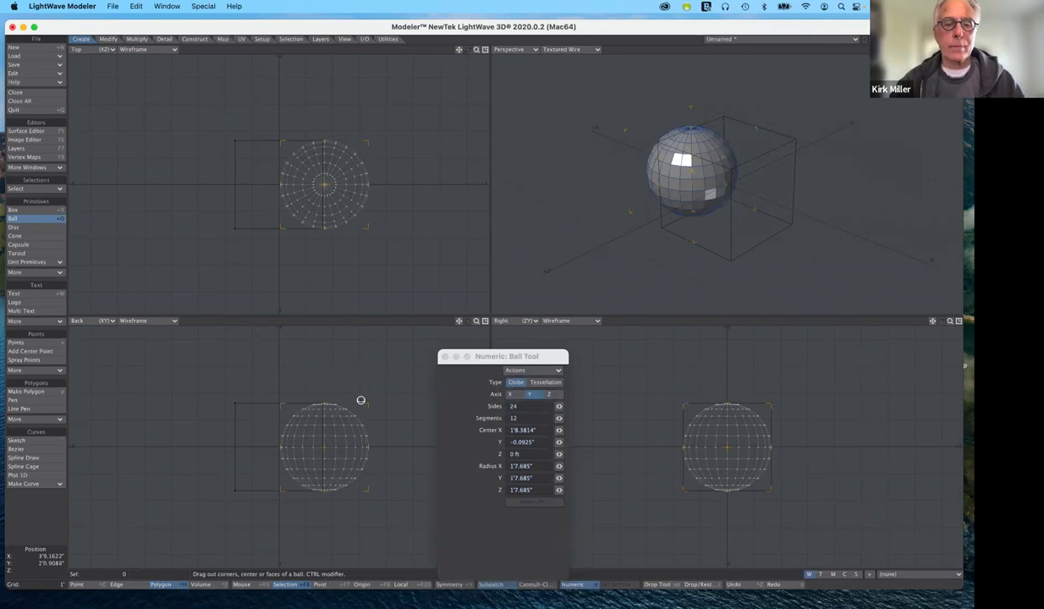
left_click_drag(349, 418, 325, 447)
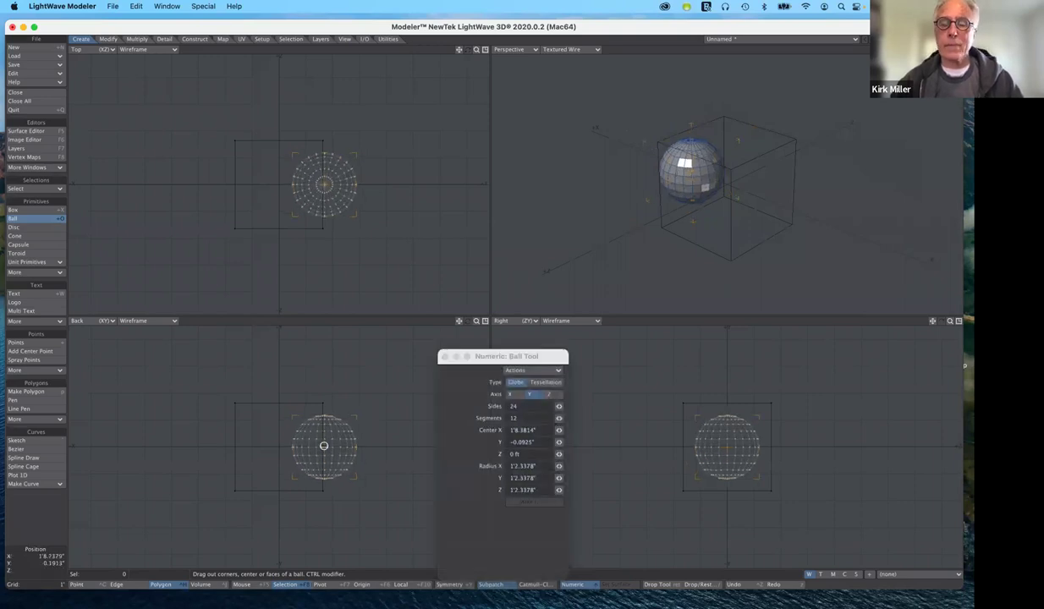
left_click_drag(324, 446, 322, 444)
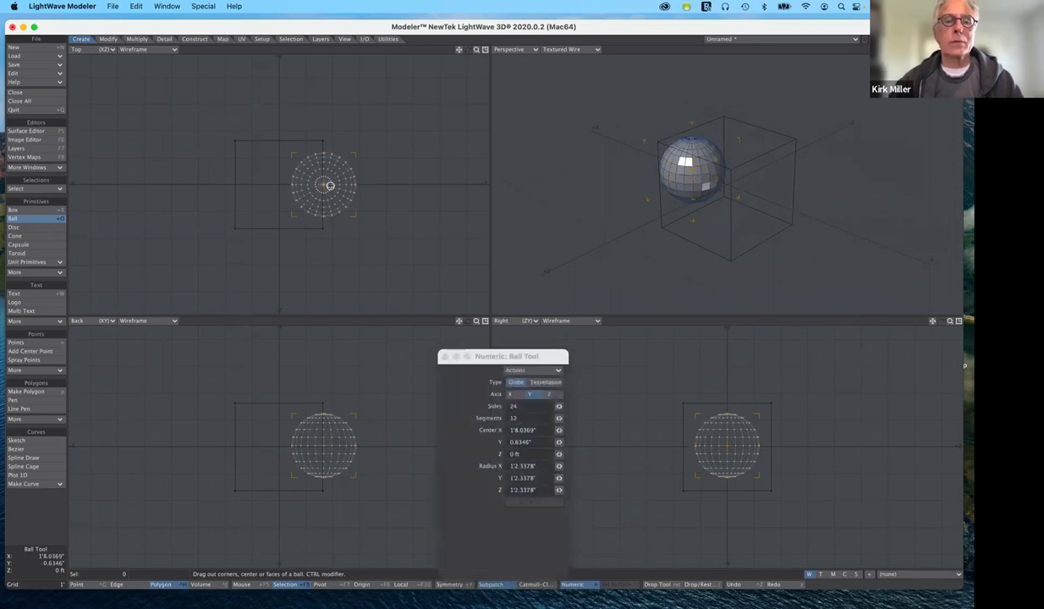
left_click_drag(276, 214, 278, 138)
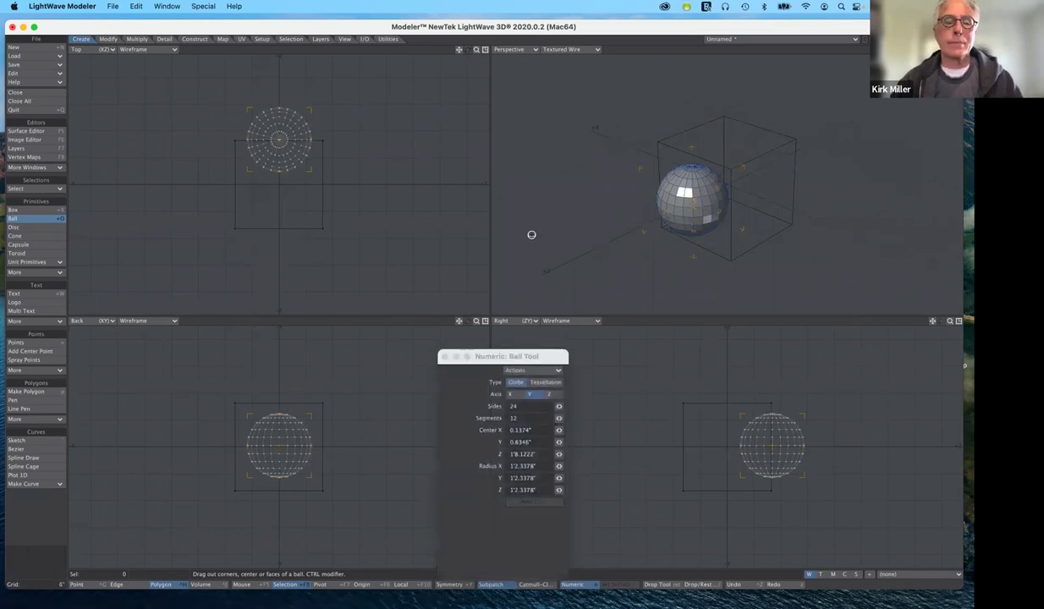
left_click(30, 222)
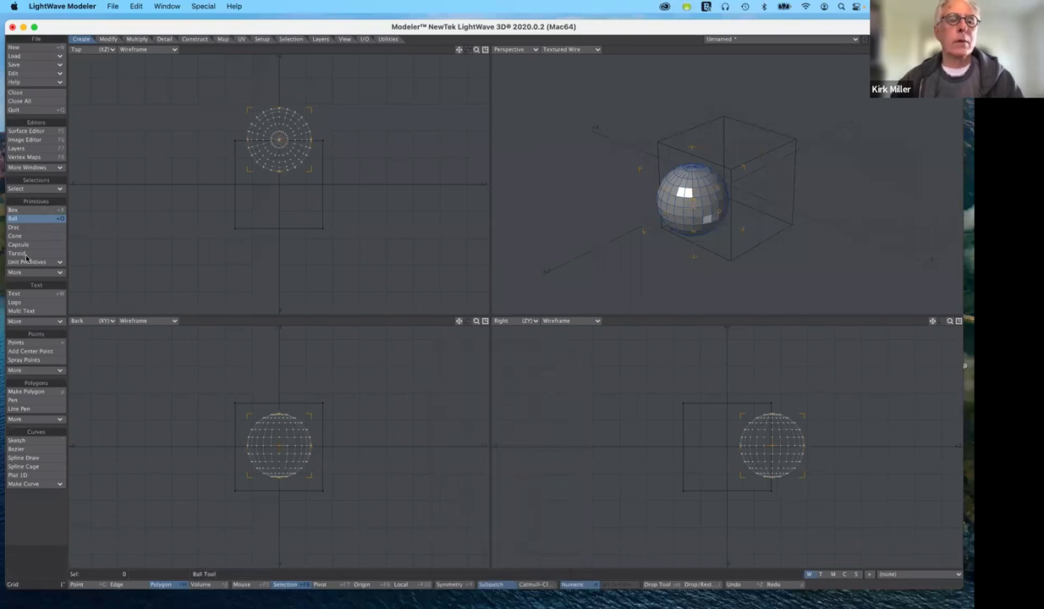
key("n")
left_click(18, 227)
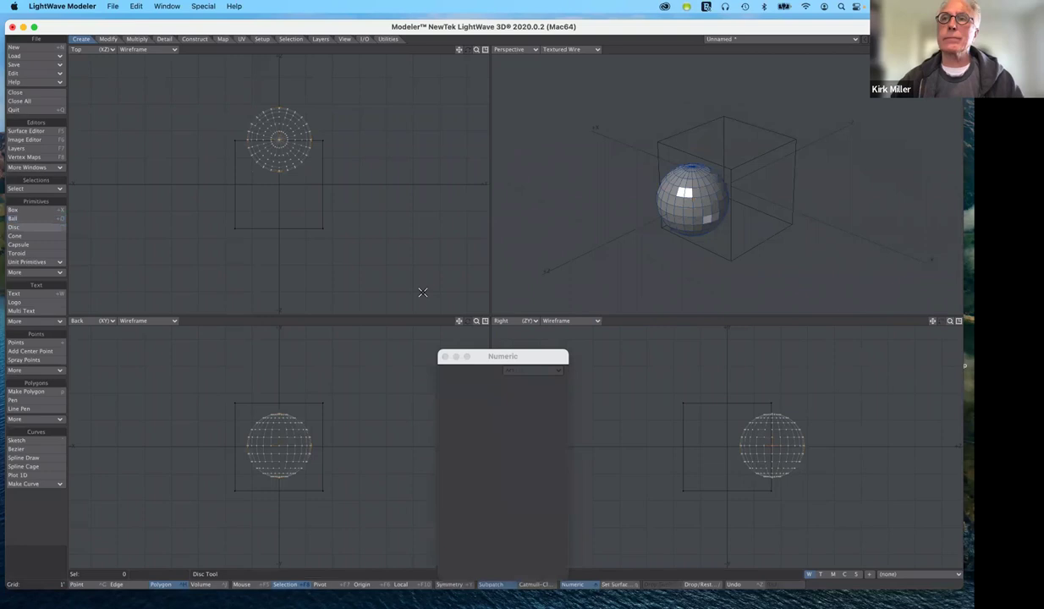
key("space")
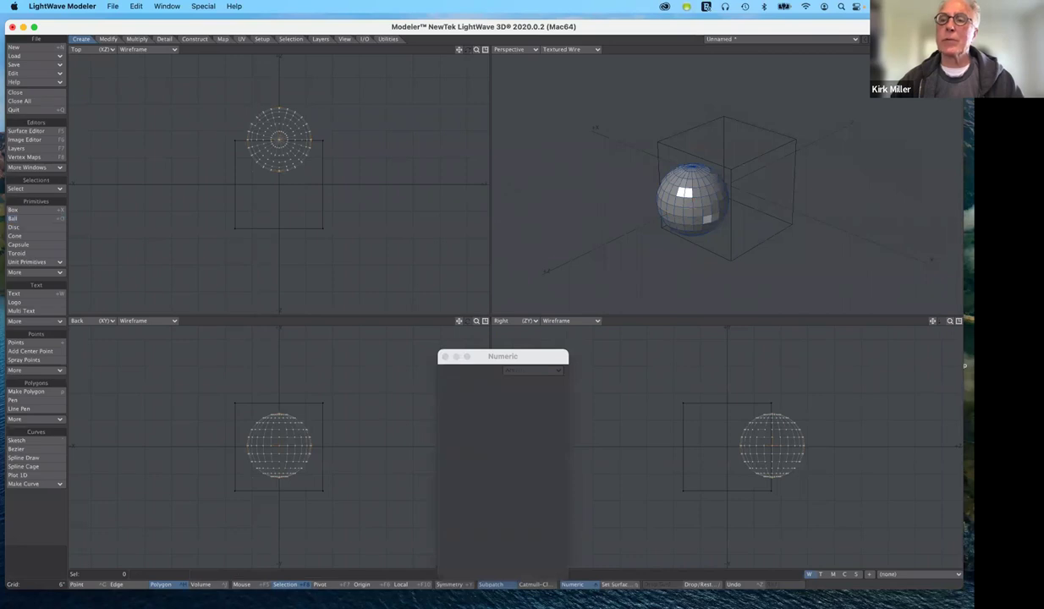
key("n")
key("n")
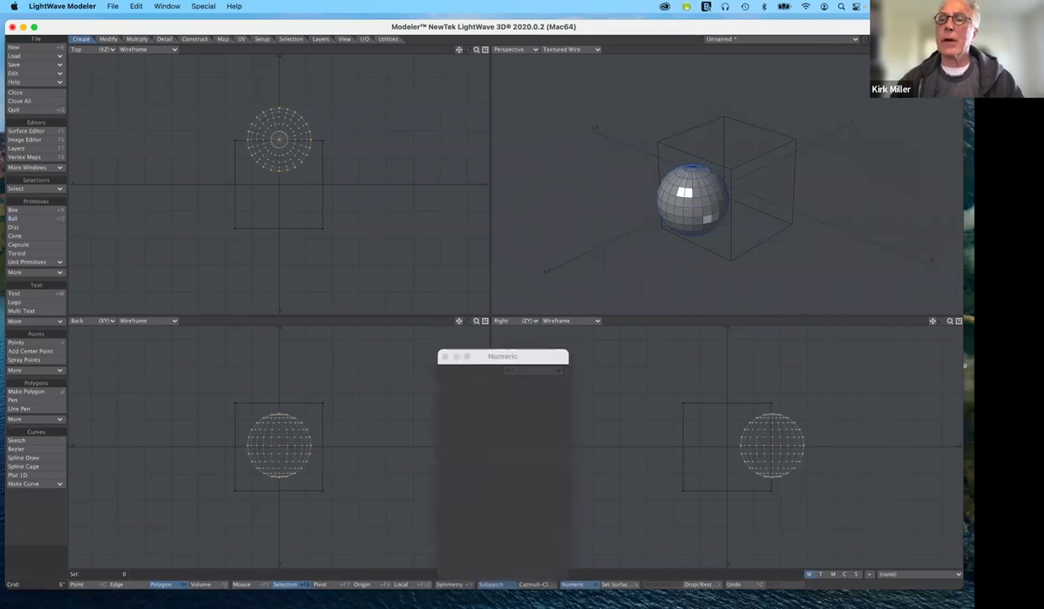
Step: Subtract the background ball from the foreground cube with Boolean, and display only the cube's layer
key("1")
key("u")
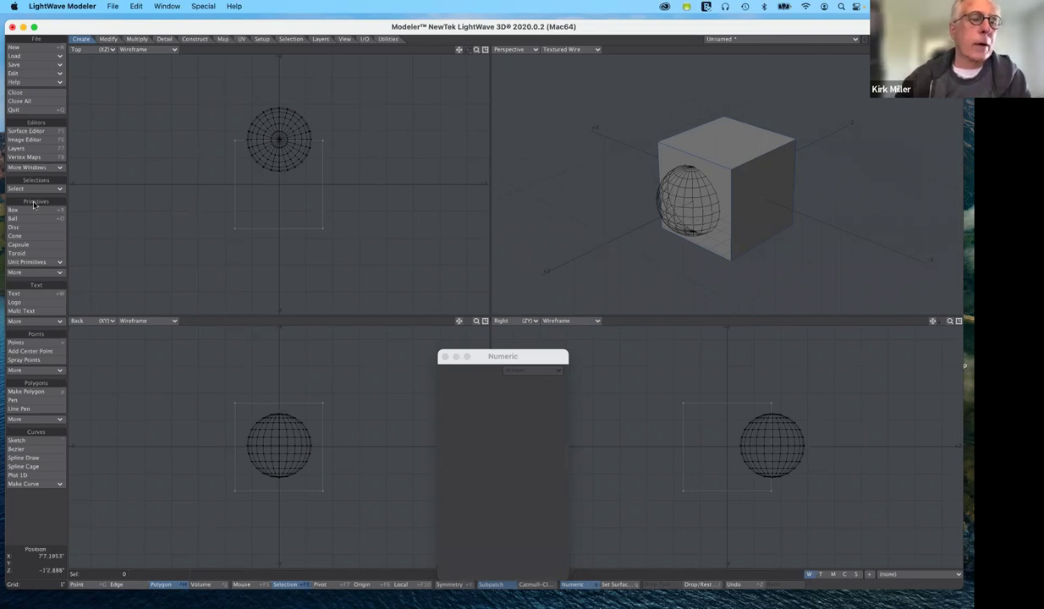
left_click(195, 40)
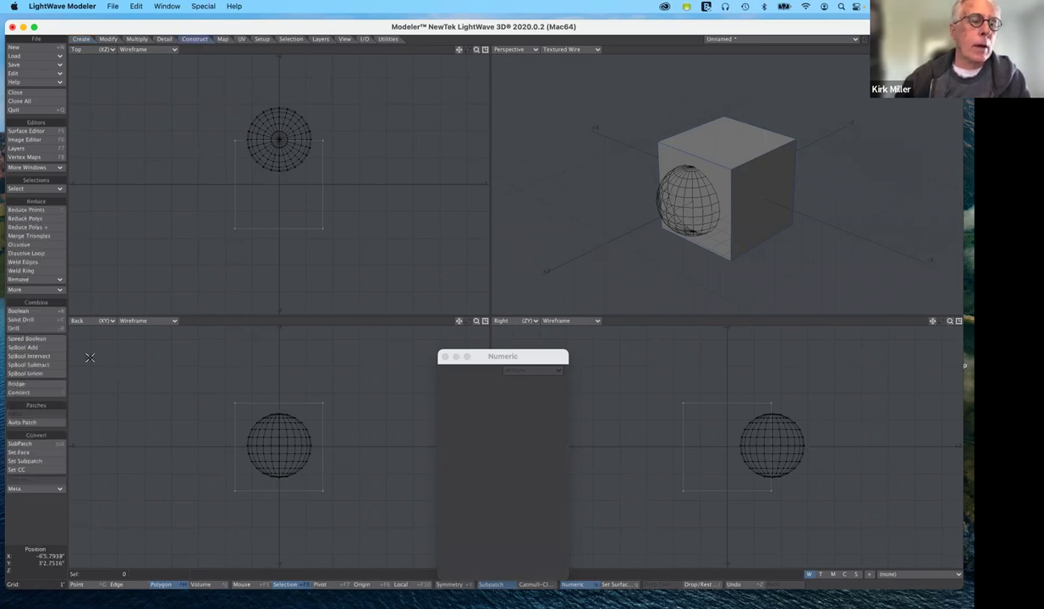
left_click(34, 313)
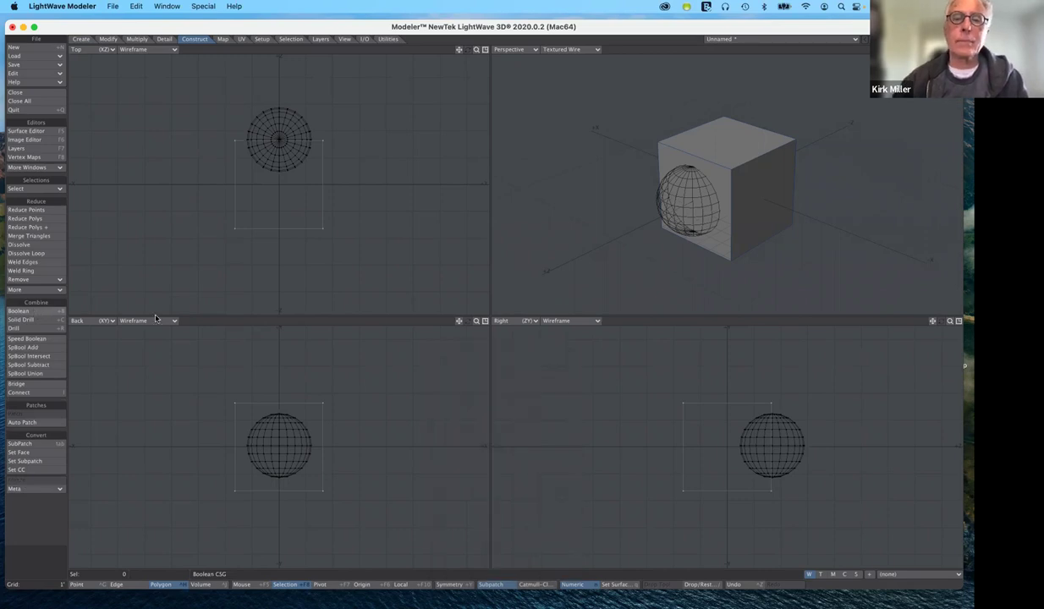
left_click_drag(512, 154, 522, 95)
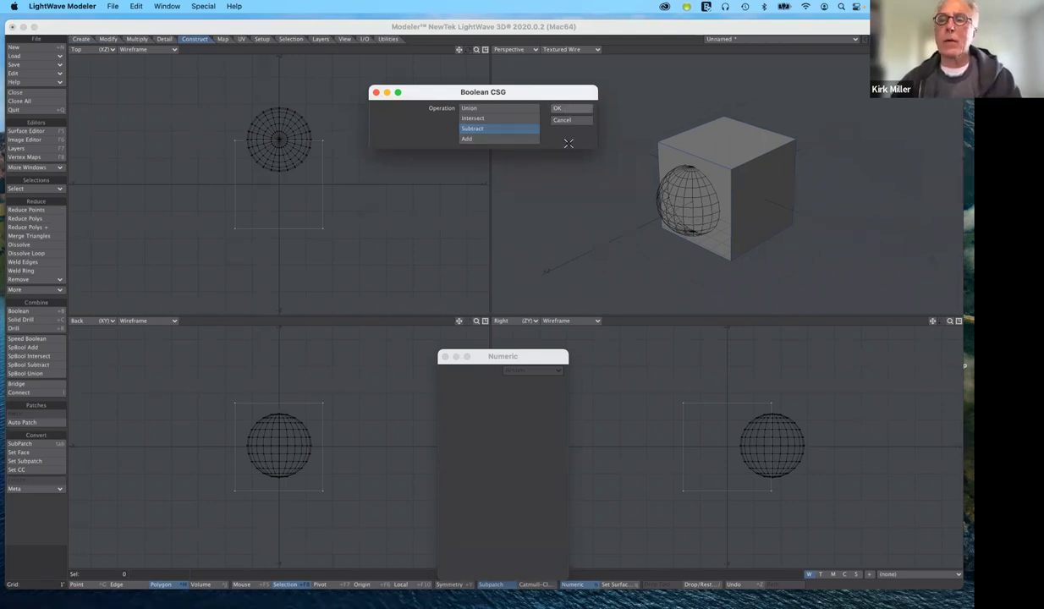
key("Return")
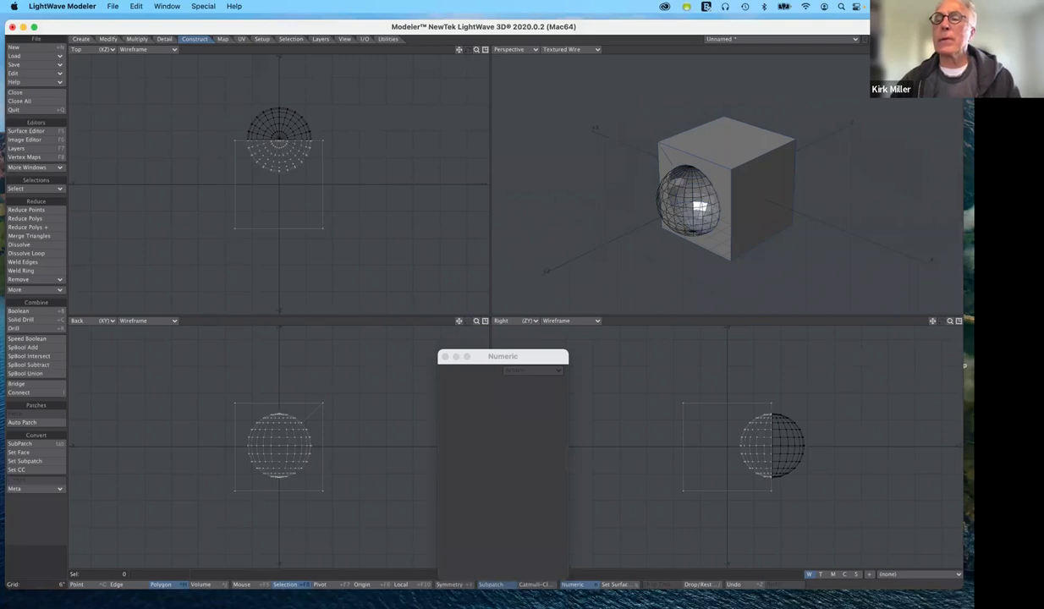
left_click(876, 41)
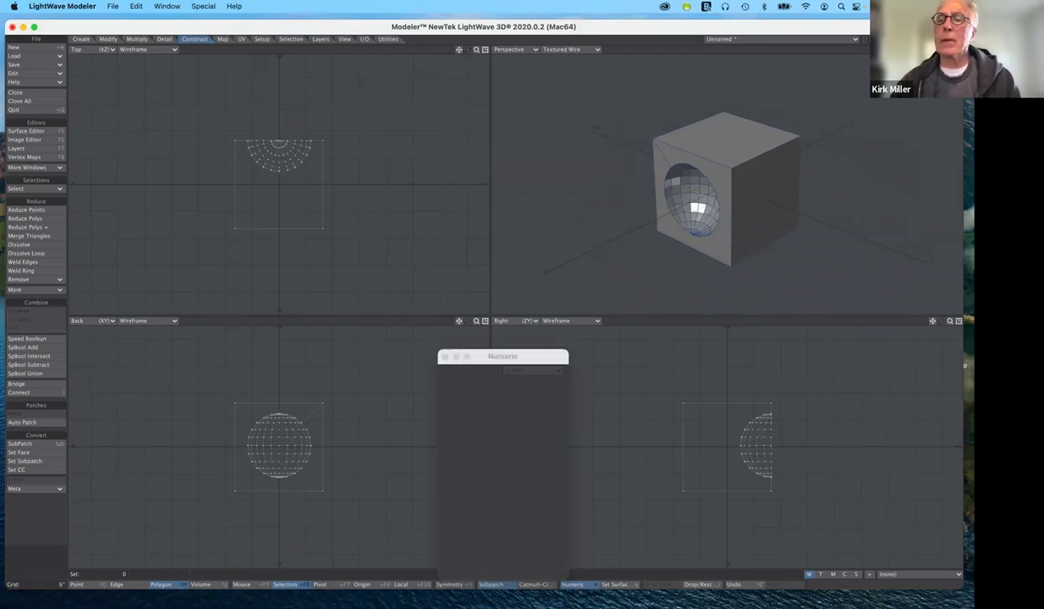
left_click_drag(941, 49, 899, 77)
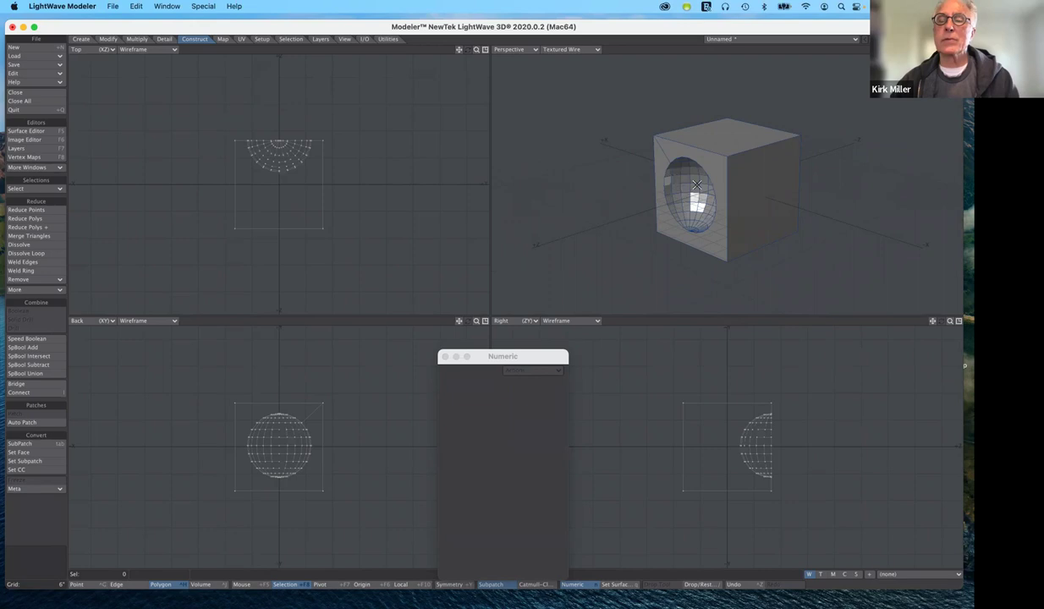
Step: Check which polygons are joined to the cube's top face using Select Connected, and clear the selection
left_click(742, 140)
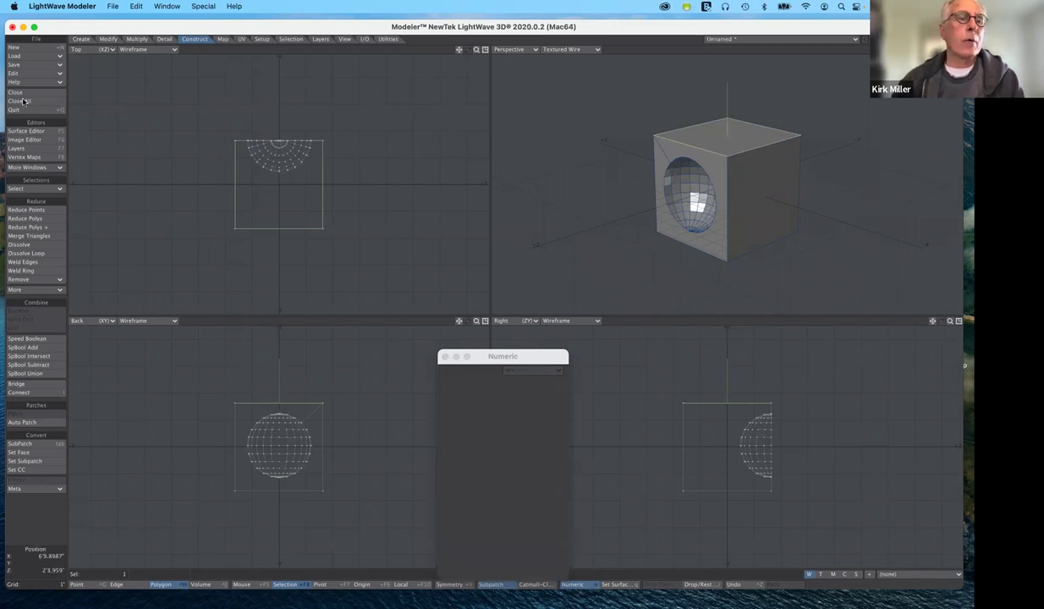
left_click(34, 189)
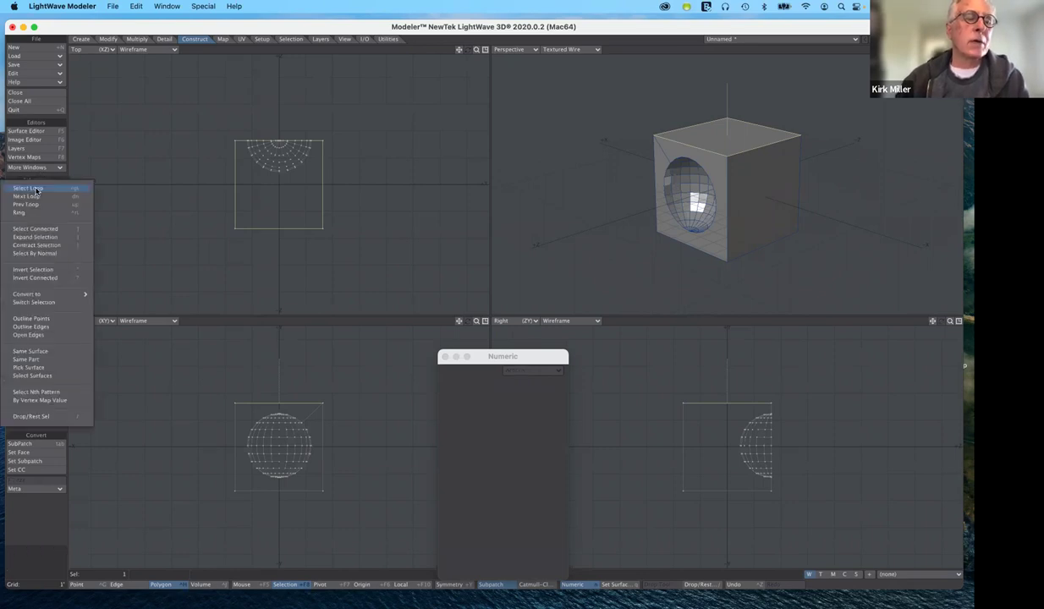
left_click(32, 196)
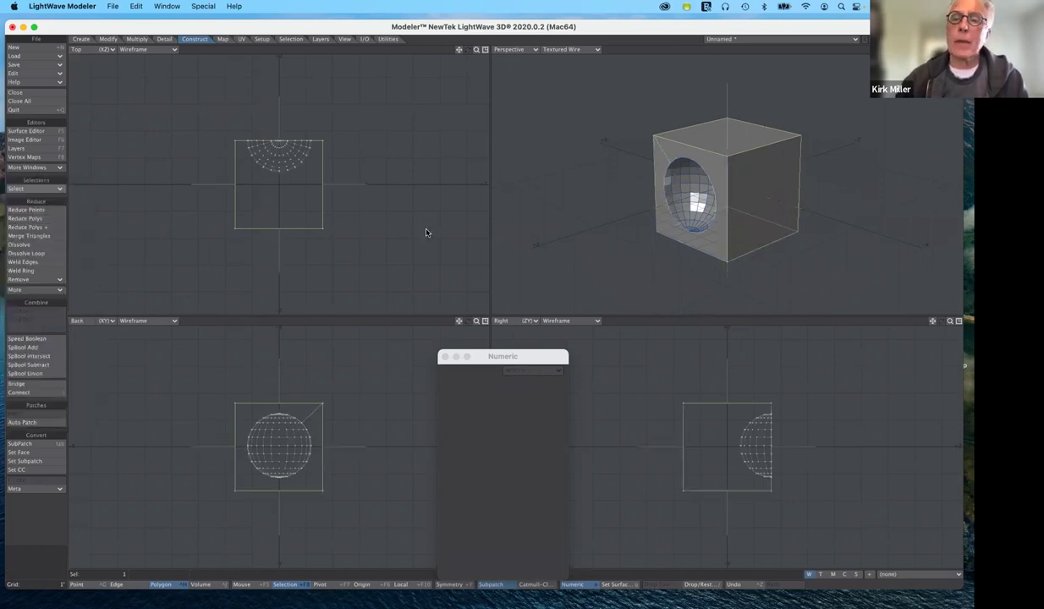
left_click_drag(703, 181, 686, 200)
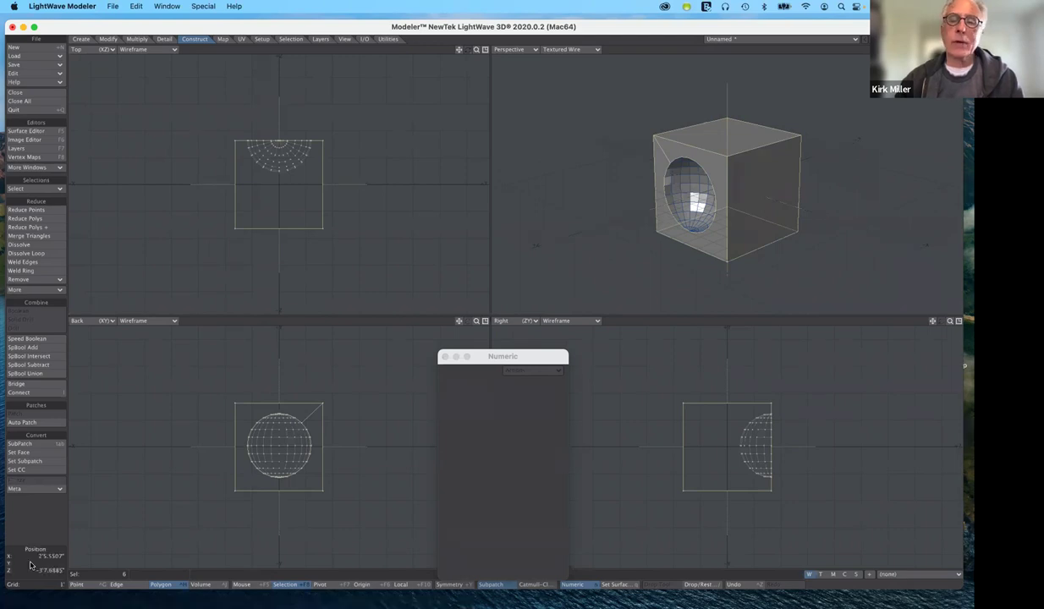
left_click(32, 567)
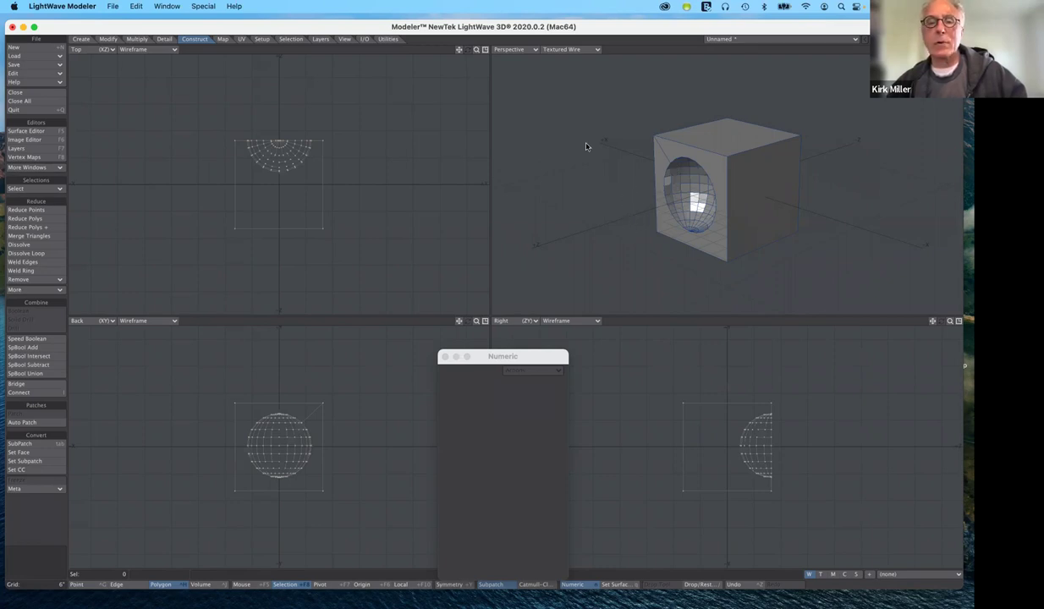
Step: Merge the model's points with Automatic range and Keep 1-Point Polygons, and select everything connected to a side polygon of the cube
key("m")
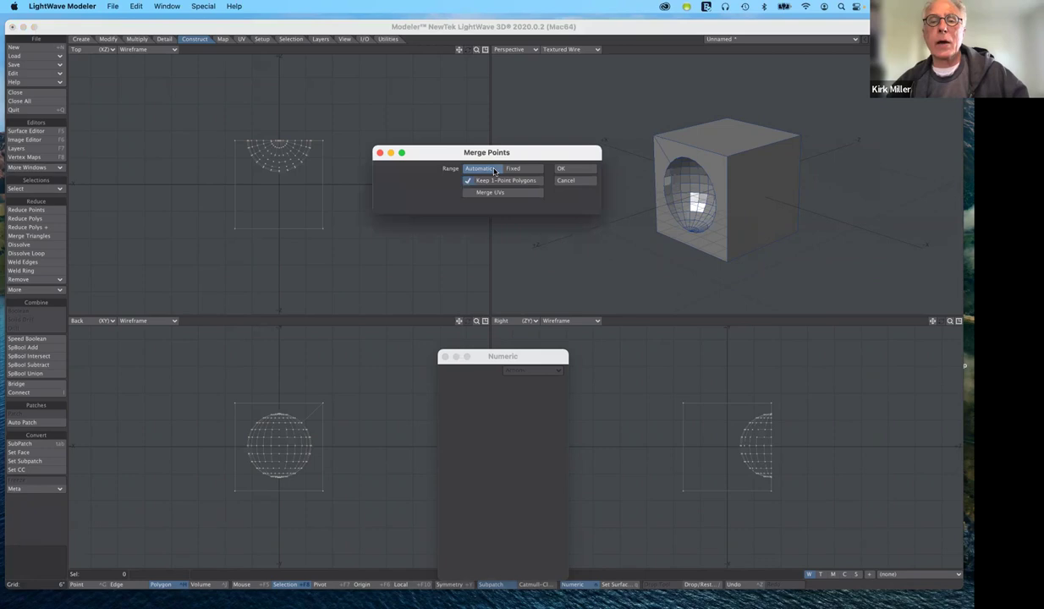
left_click(582, 172)
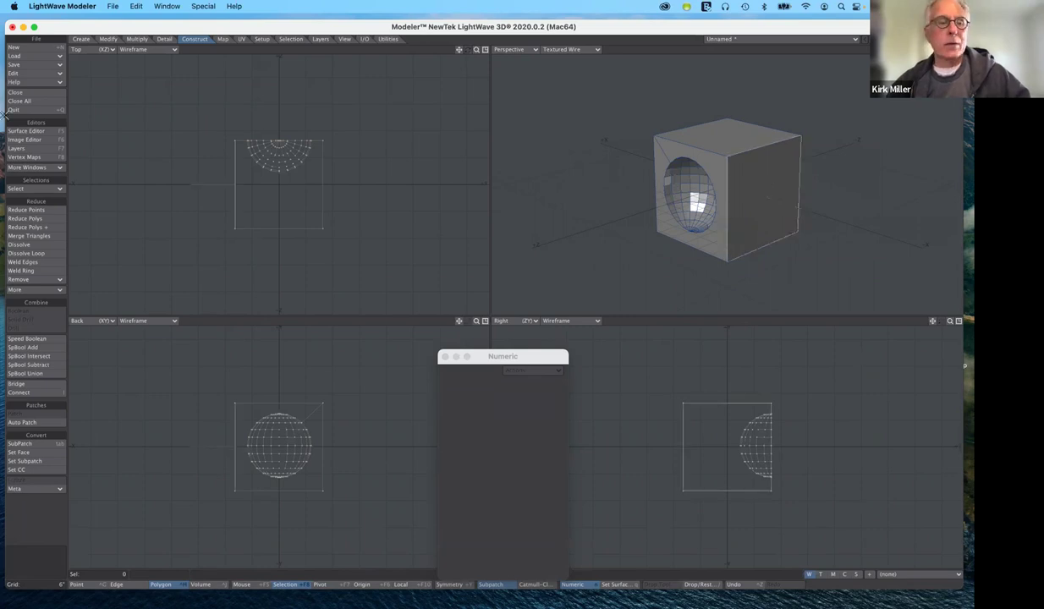
left_click(30, 190)
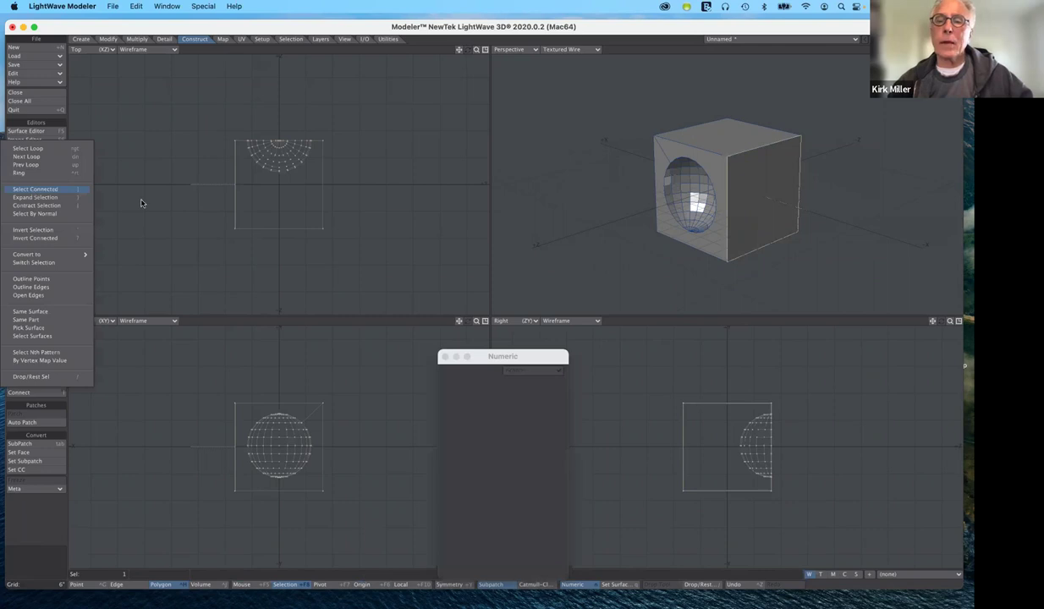
key("]")
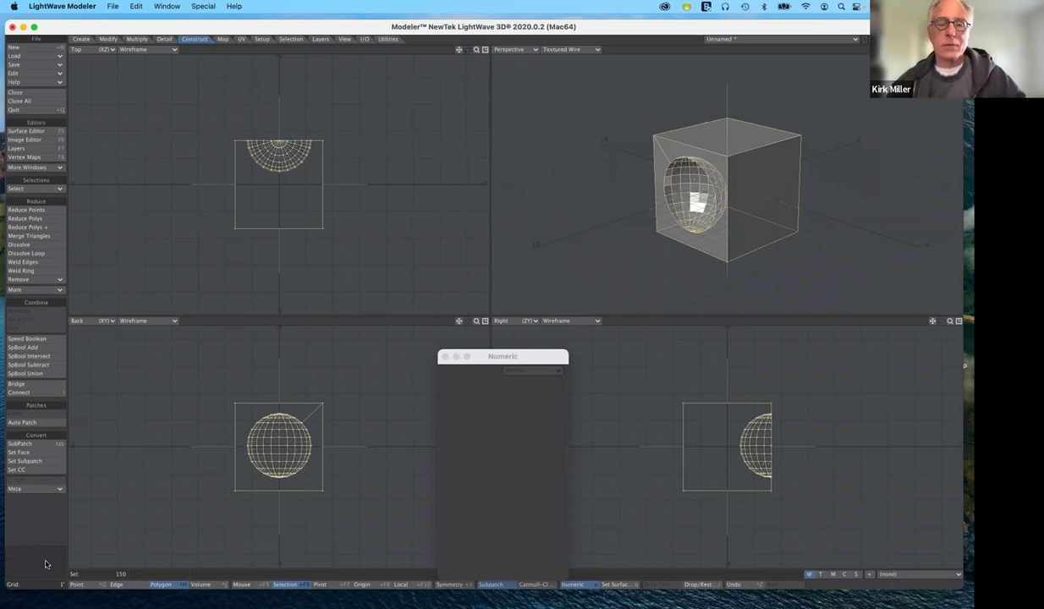
key("n")
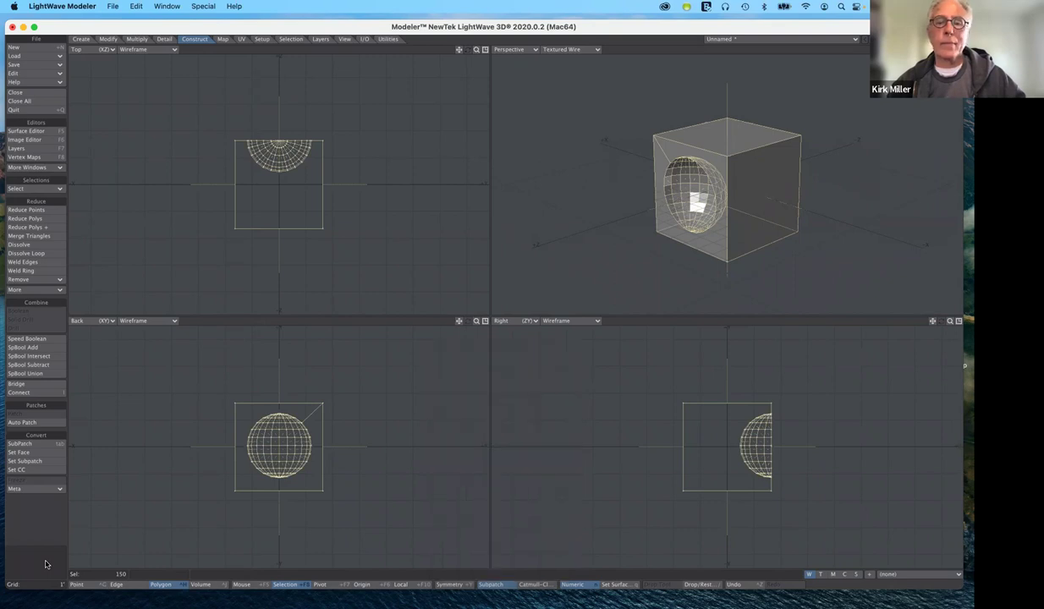
Step: Clear the polygon selection and undo the point merge and Boolean subtraction, keeping the ball's layer in the background
key("n")
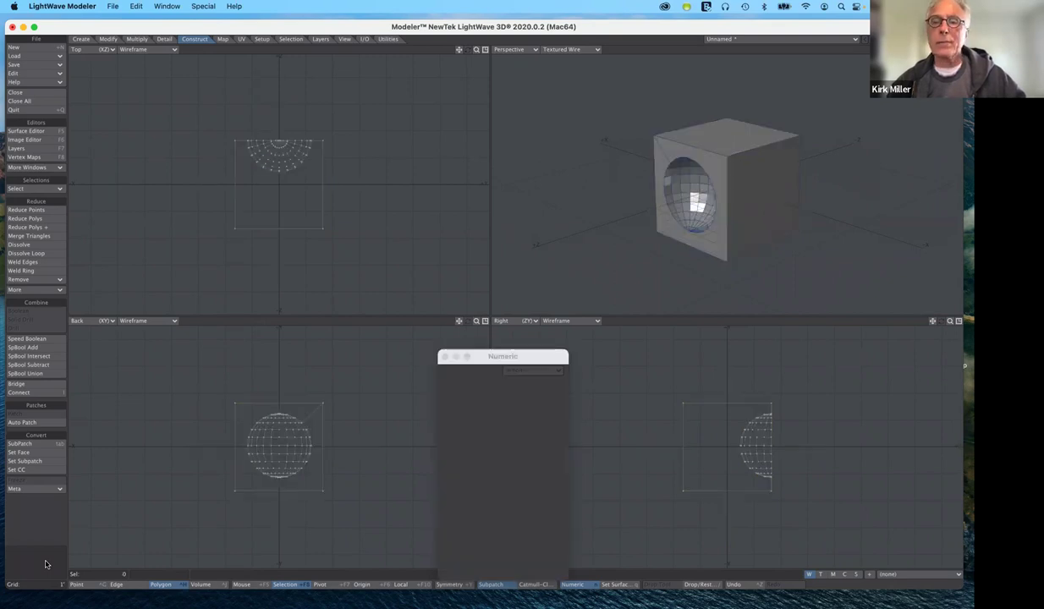
key("ctrl+z")
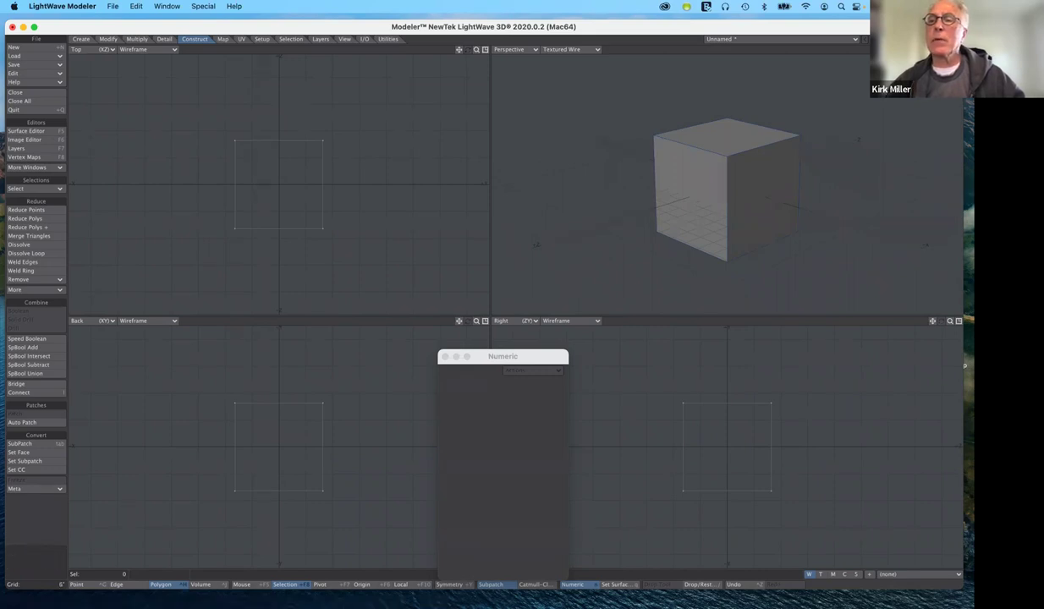
key("n")
key("n")
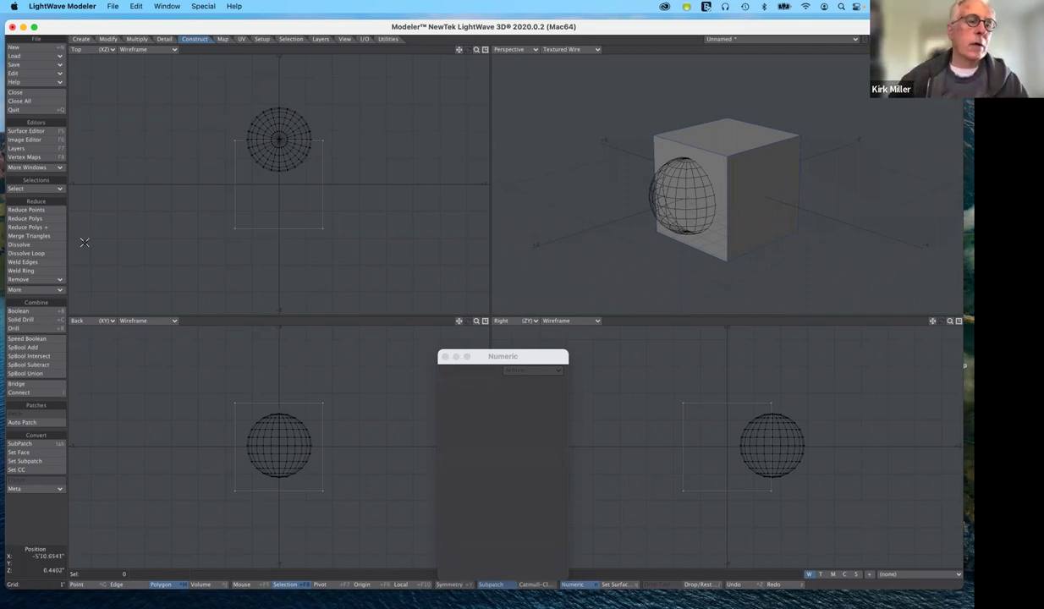
Step: Combine the foreground cube with the background ball using Boolean Union, and display only the cube's layer
left_click(40, 314)
left_click(504, 170)
left_click(505, 190)
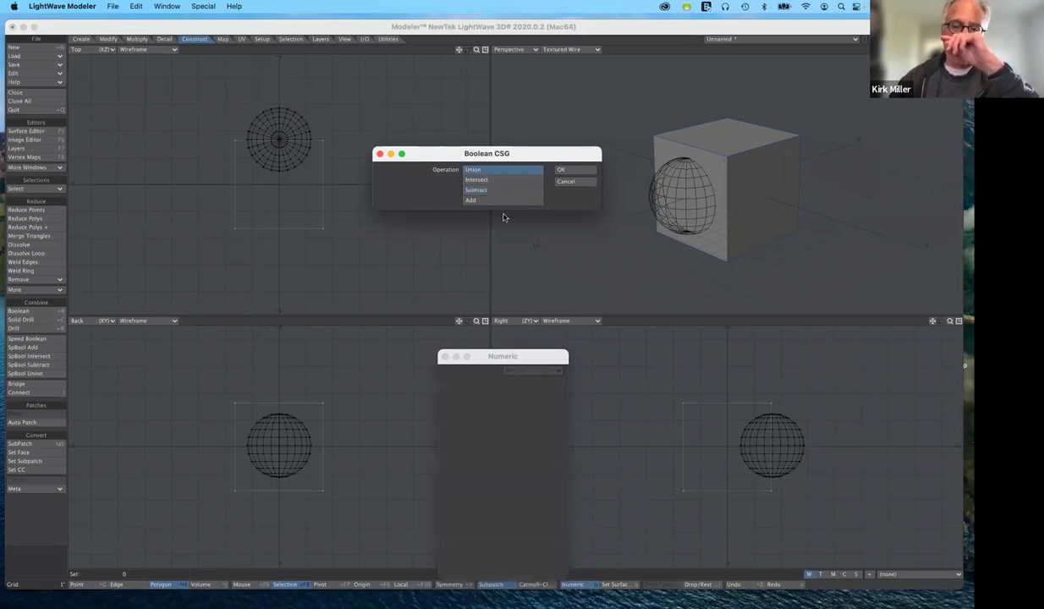
left_click(577, 173)
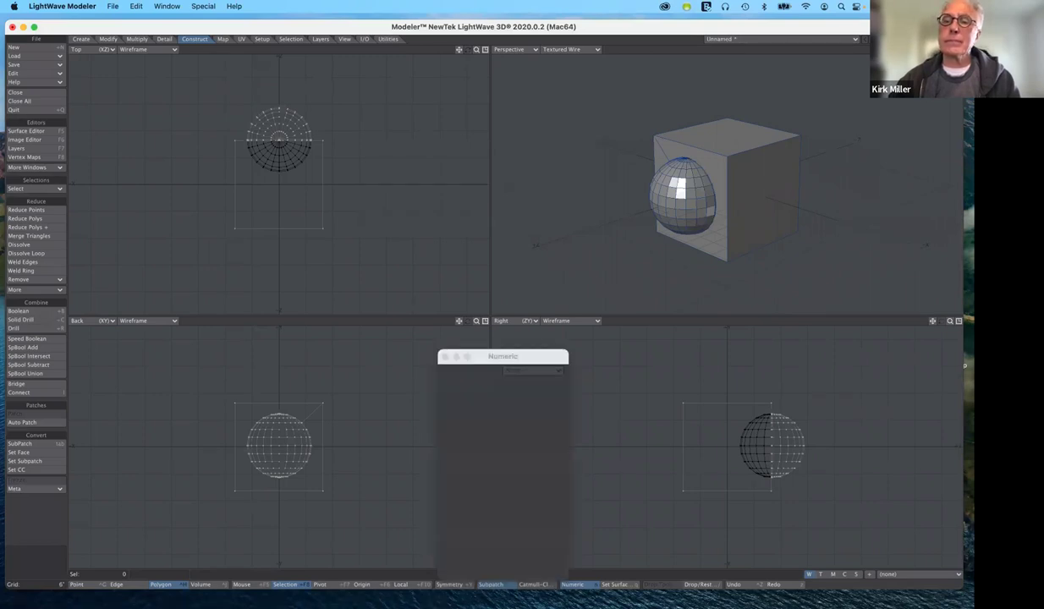
key("Delete")
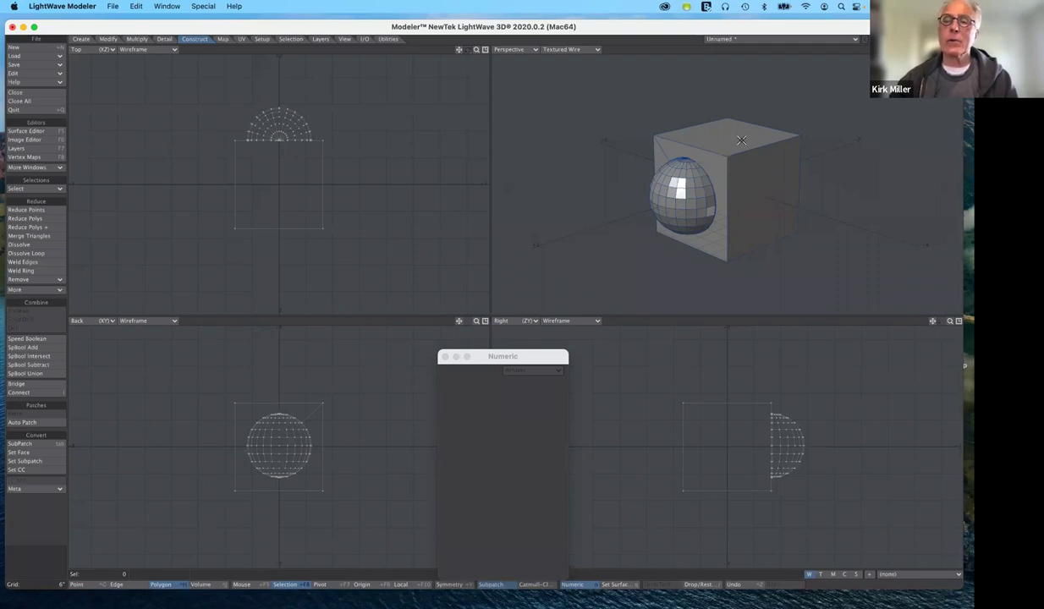
Step: Check which polygons are connected to the top face of the united cube, and clear the selection
key("n")
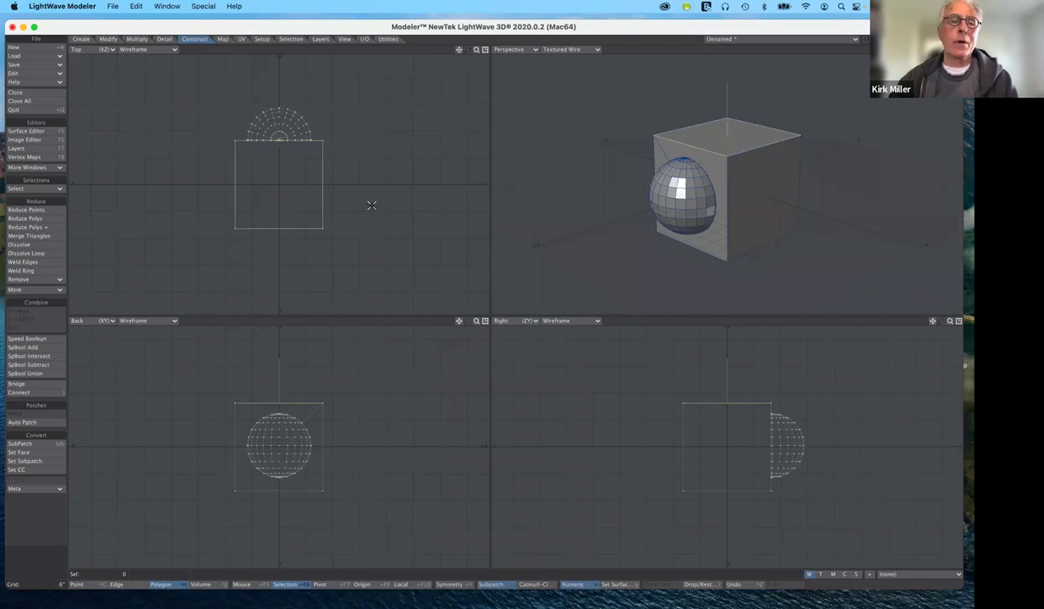
key("n")
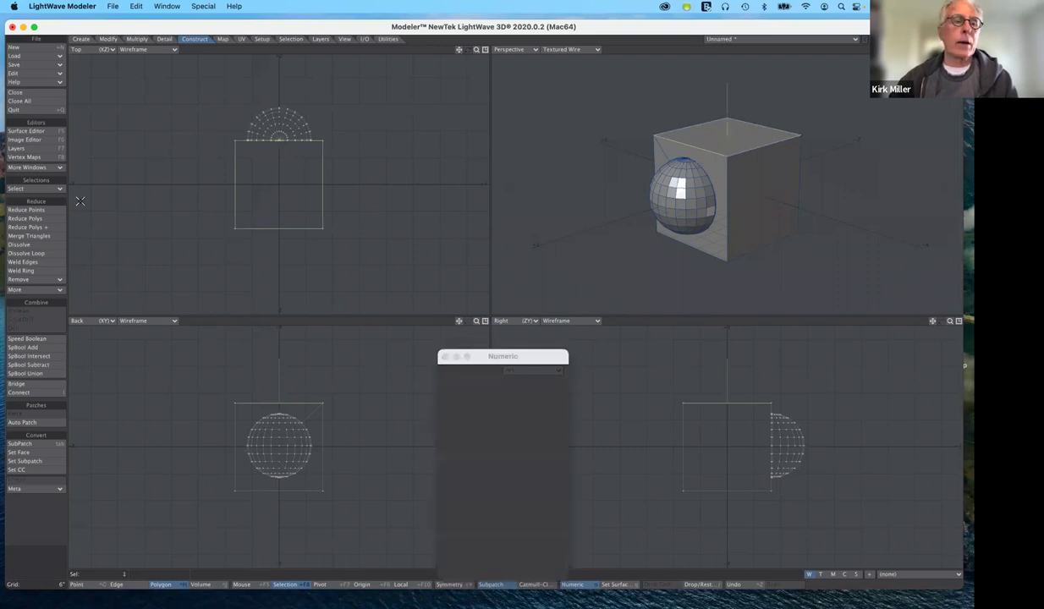
left_click(36, 189)
left_click(38, 190)
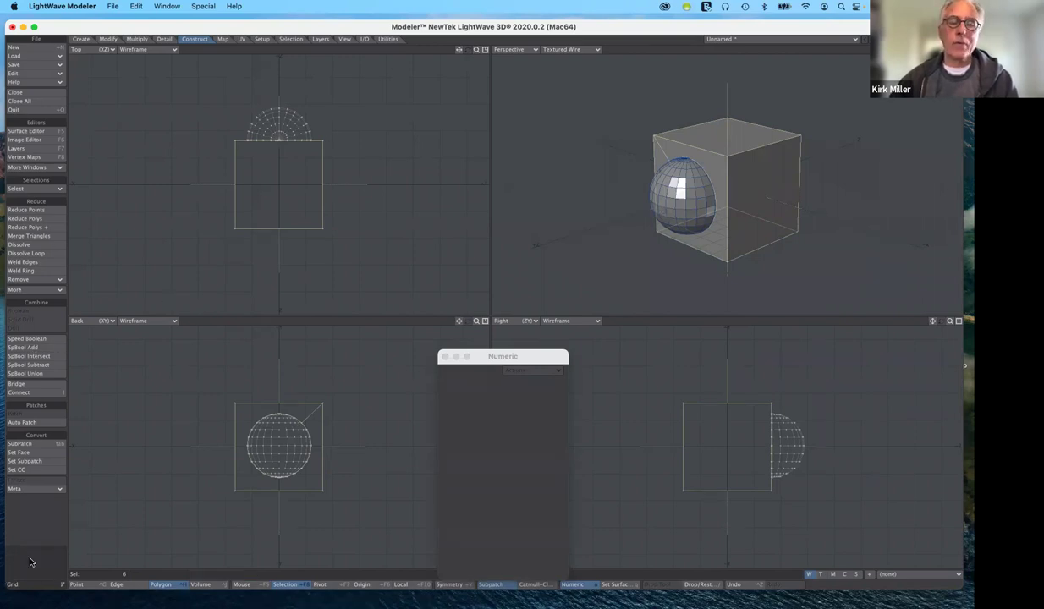
left_click(32, 563)
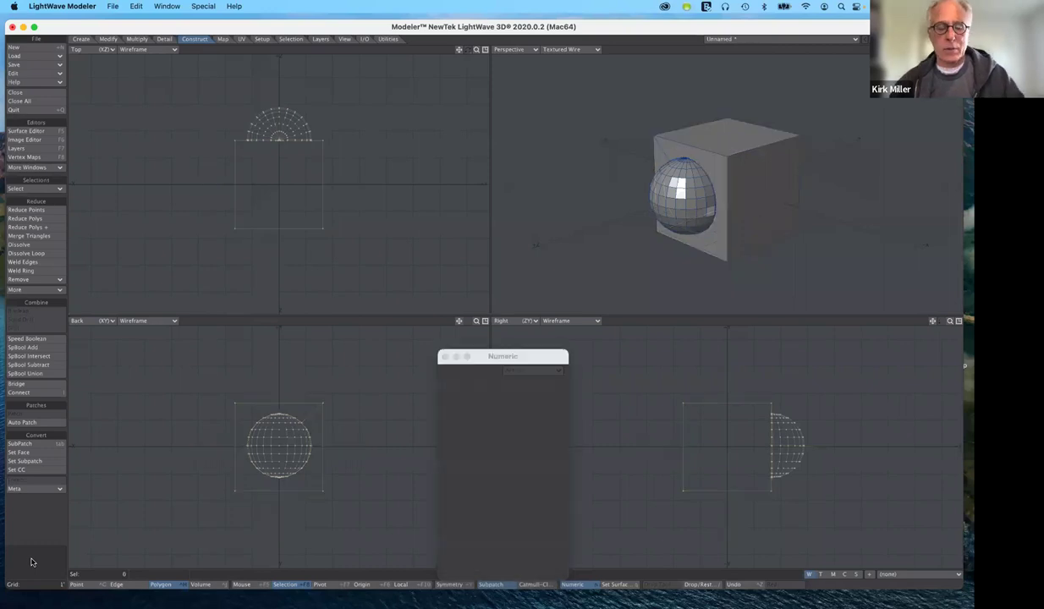
Step: Undo the Boolean Union and show the ball's layer in the background behind the cube
key("super+z")
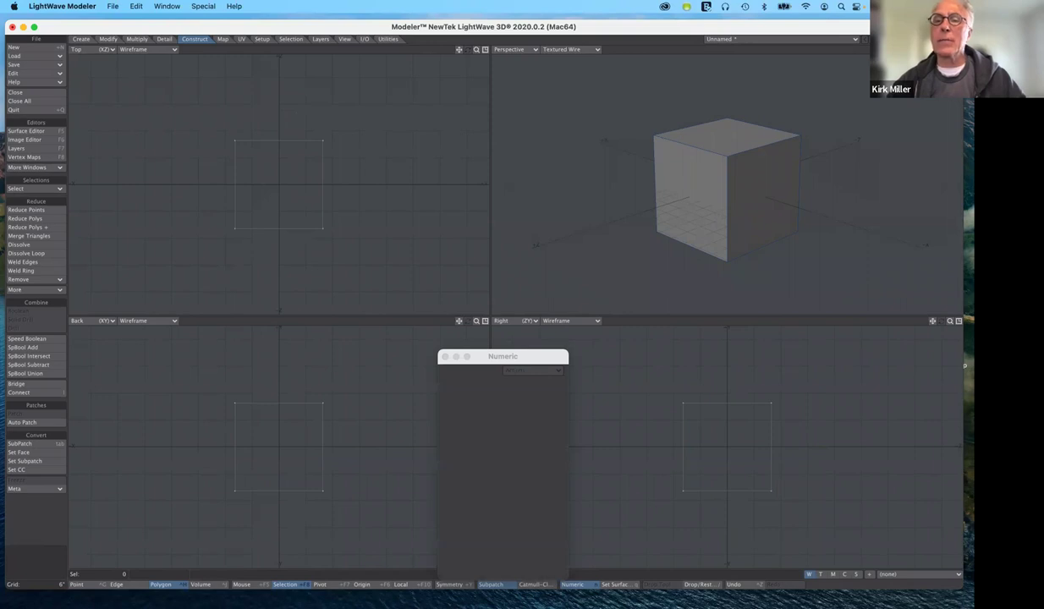
key("ctrl+z")
left_click(881, 42)
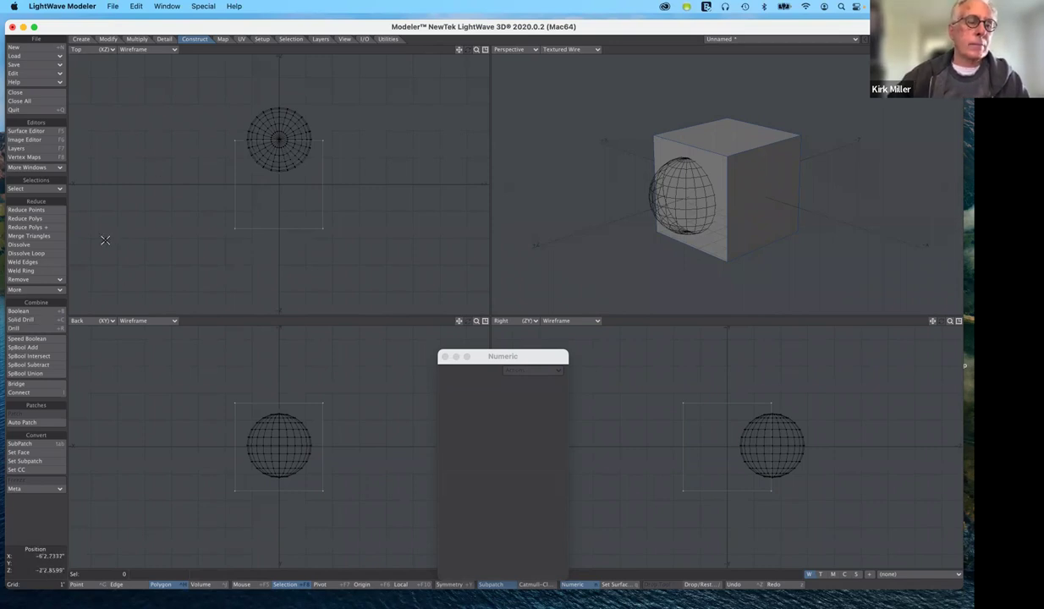
Step: Combine the foreground cube with the background ball using Boolean Add
left_click(36, 311)
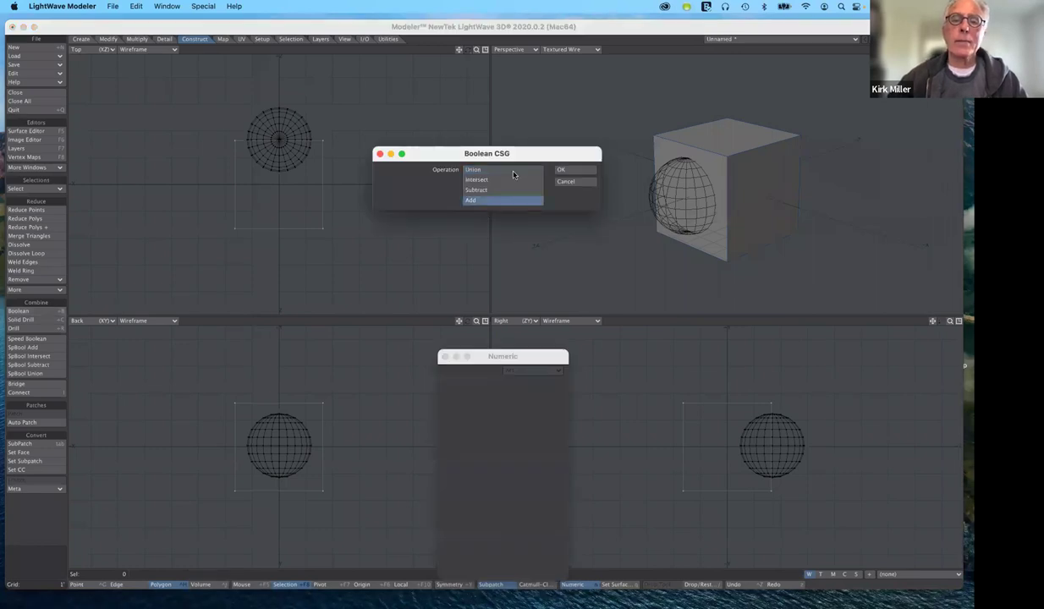
left_click_drag(516, 157, 544, 237)
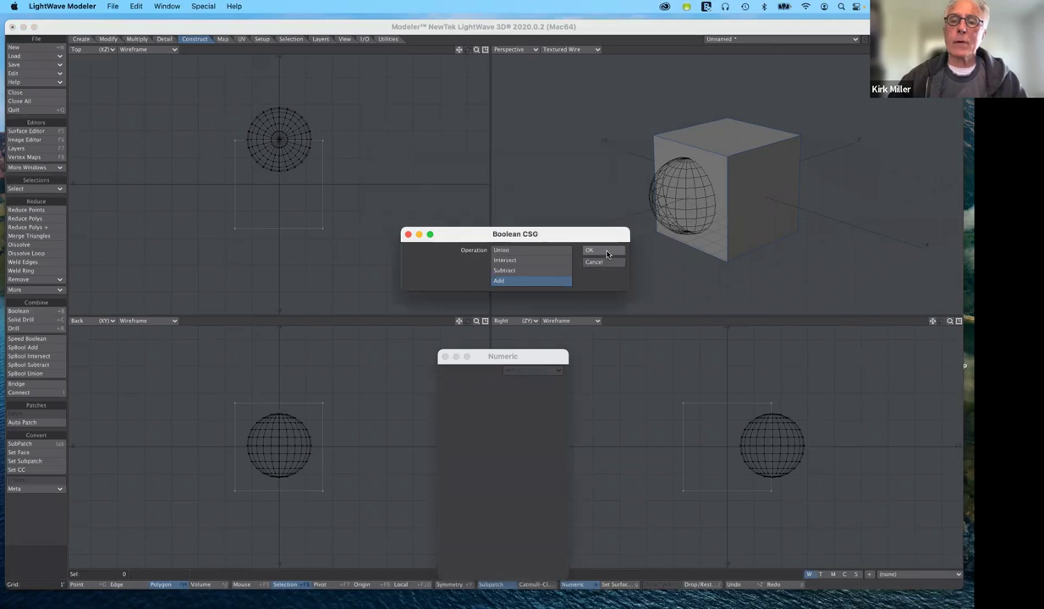
left_click(606, 252)
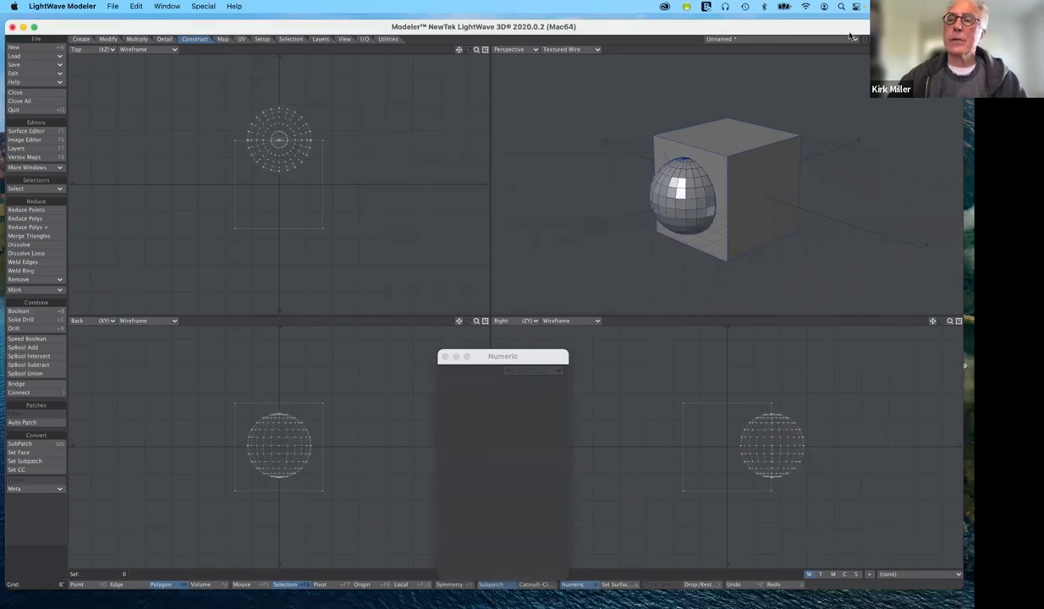
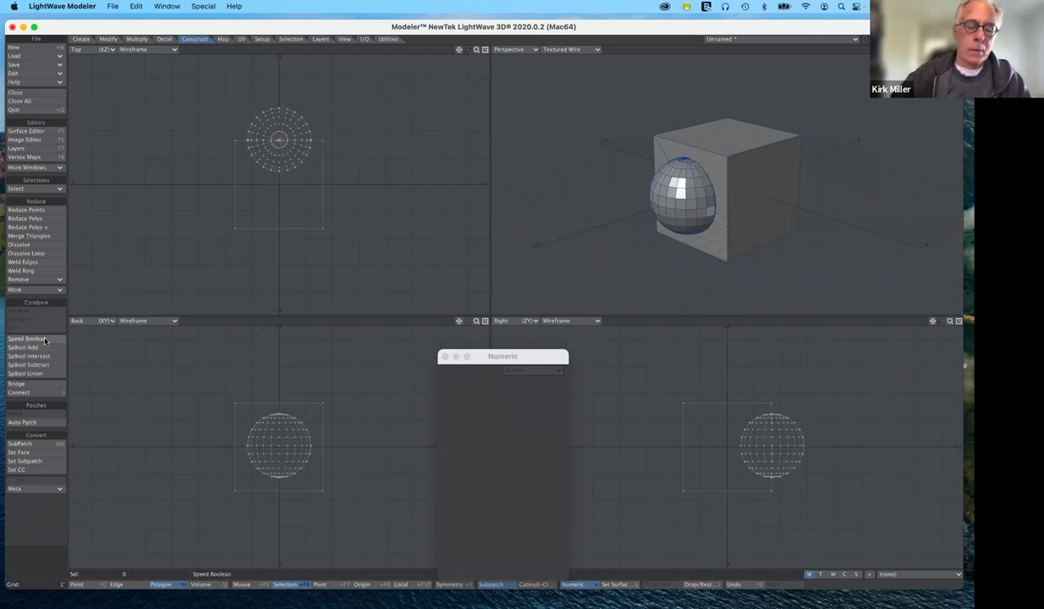
Step: Undo the Boolean Add, and view the Speed Boolean operations without applying any of them
key("super+z")
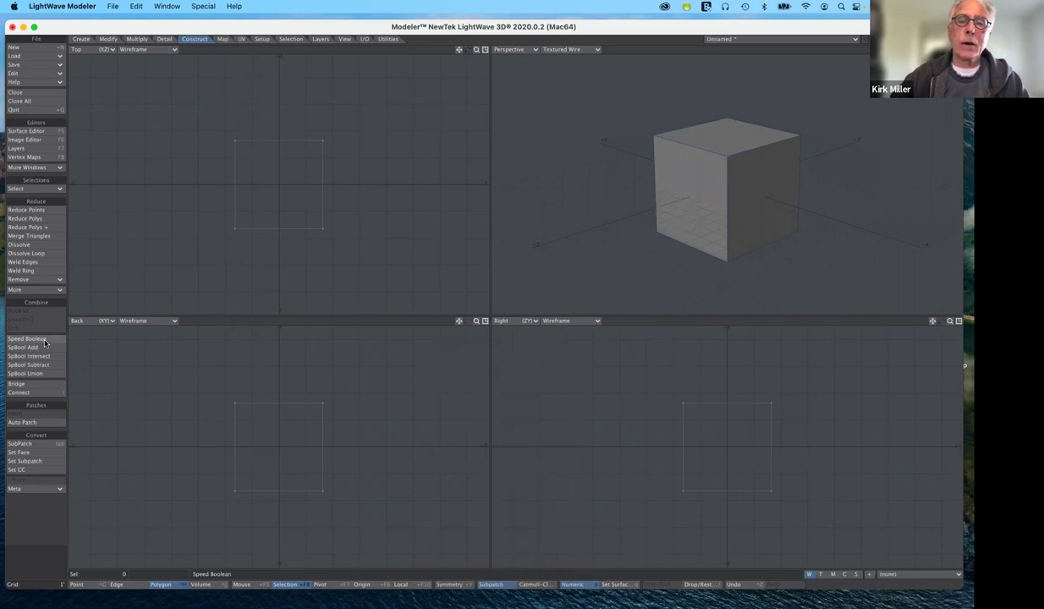
left_click(45, 341)
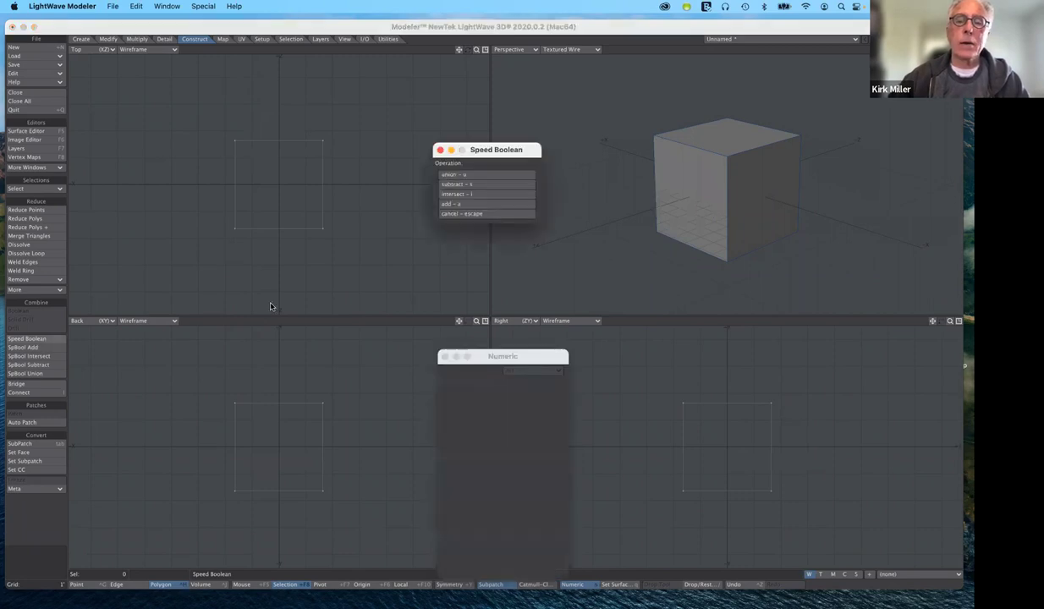
left_click(440, 151)
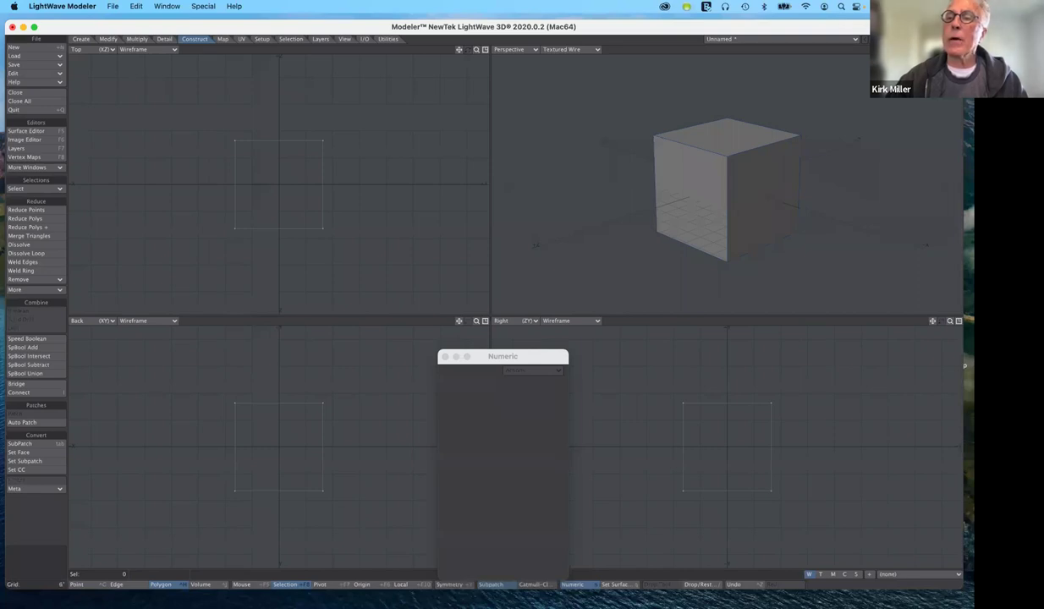
Step: Bring the ball's layer to the foreground with the cube in the background, and move the ball about -1 ft 2.8 in on X and -5.6 in on Z
key("ctrl+z")
key("ctrl+z")
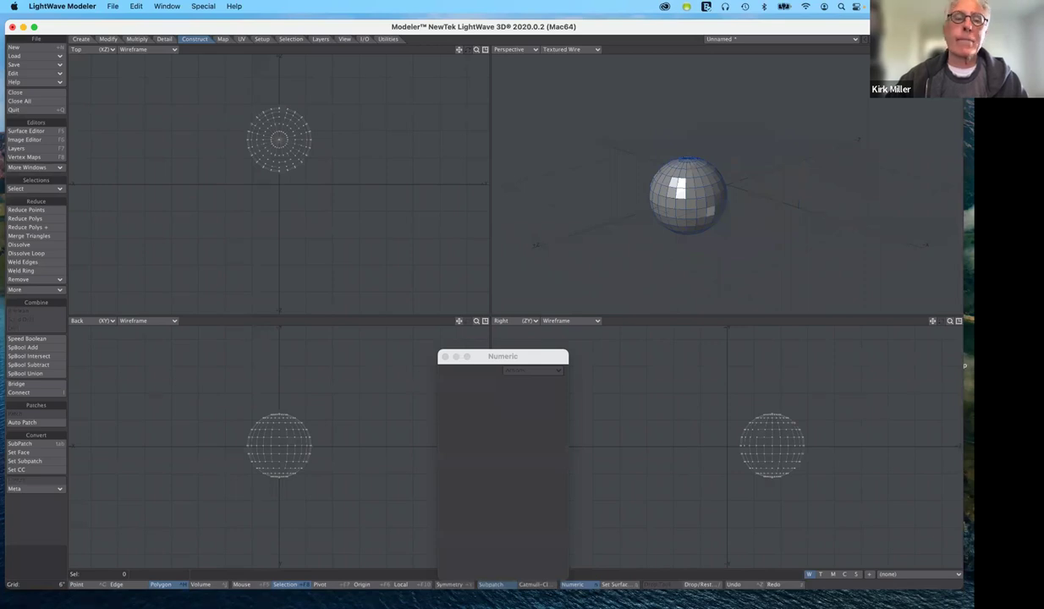
left_click(877, 41)
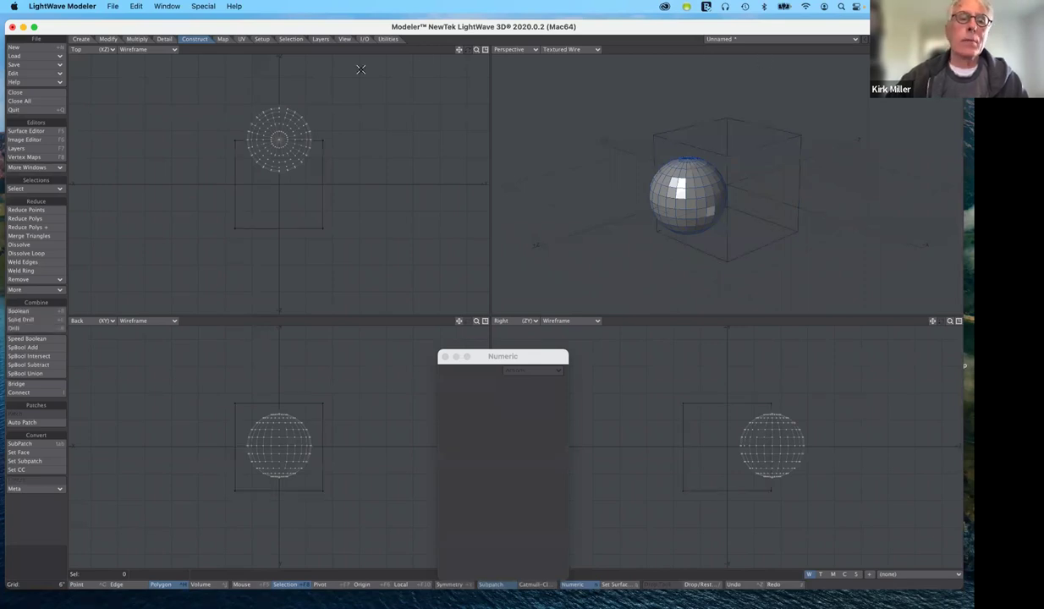
key("t")
mouse_move(280, 140)
left_mouse_down()
mouse_move(229, 142)
mouse_move(246, 161)
mouse_move(243, 151)
mouse_move(292, 135)
left_mouse_up()
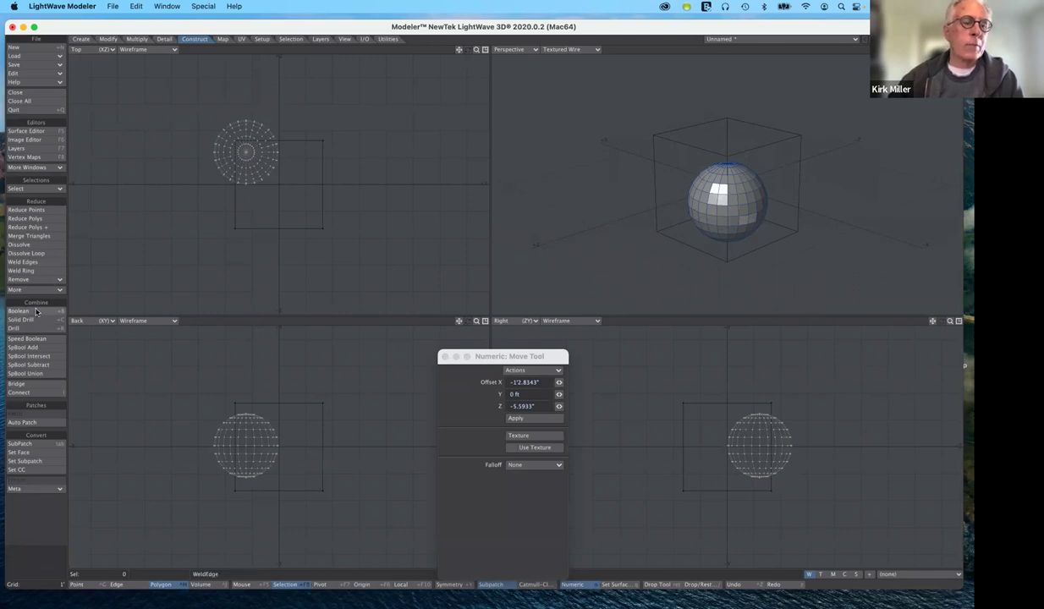
Step: Intersect the foreground ball with the background cube using the Boolean Intersect operation
left_click(35, 311)
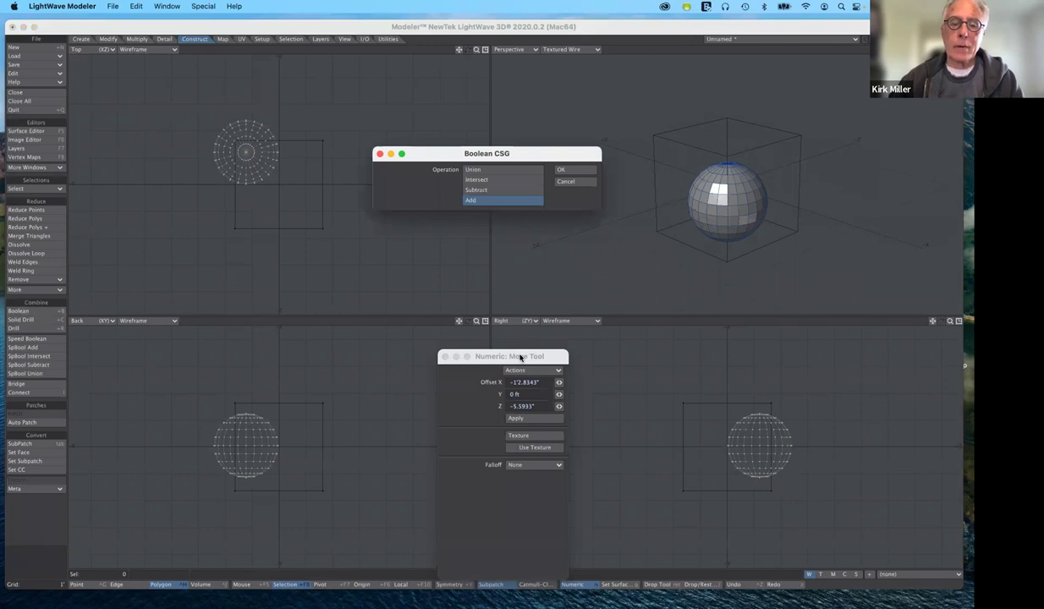
left_click_drag(521, 358, 508, 313)
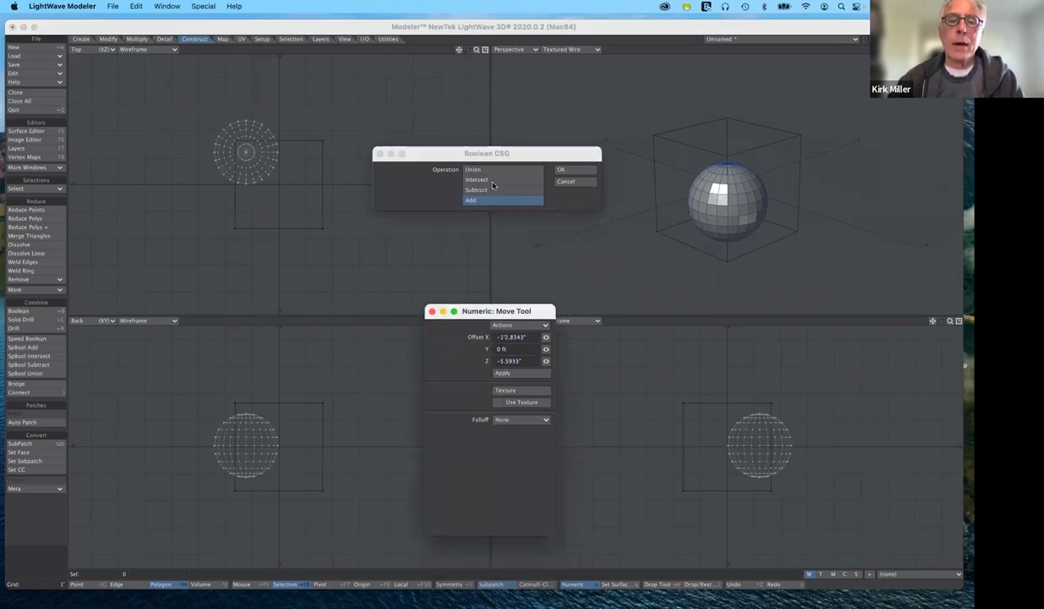
left_click(479, 179)
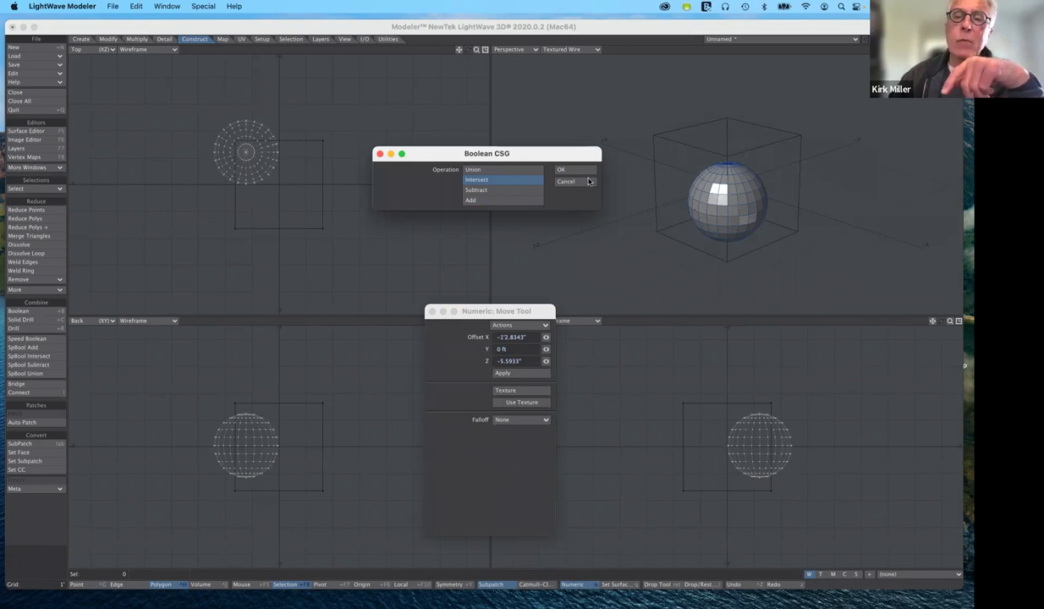
left_click(579, 170)
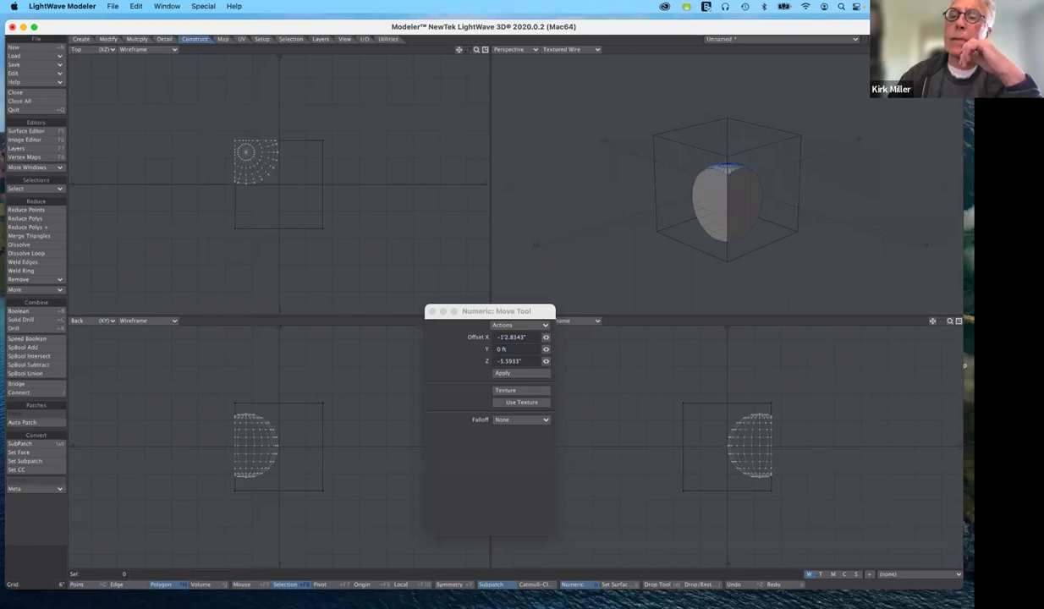
Step: Compare the cube's layer with the intersected shape's layer, and examine the cut ball from several angles
key("n")
key("1")
key("n")
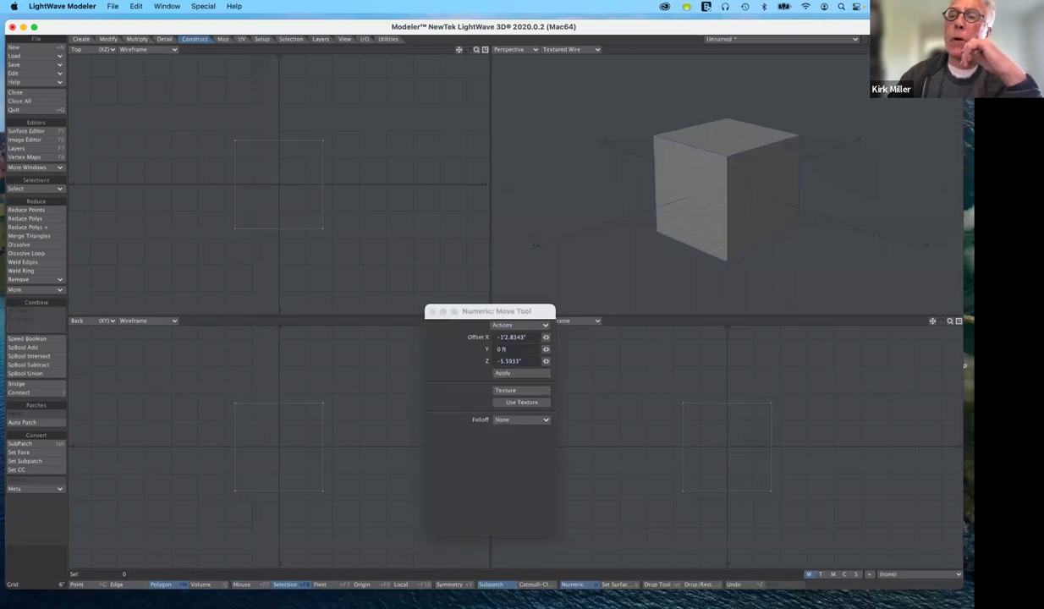
key("n")
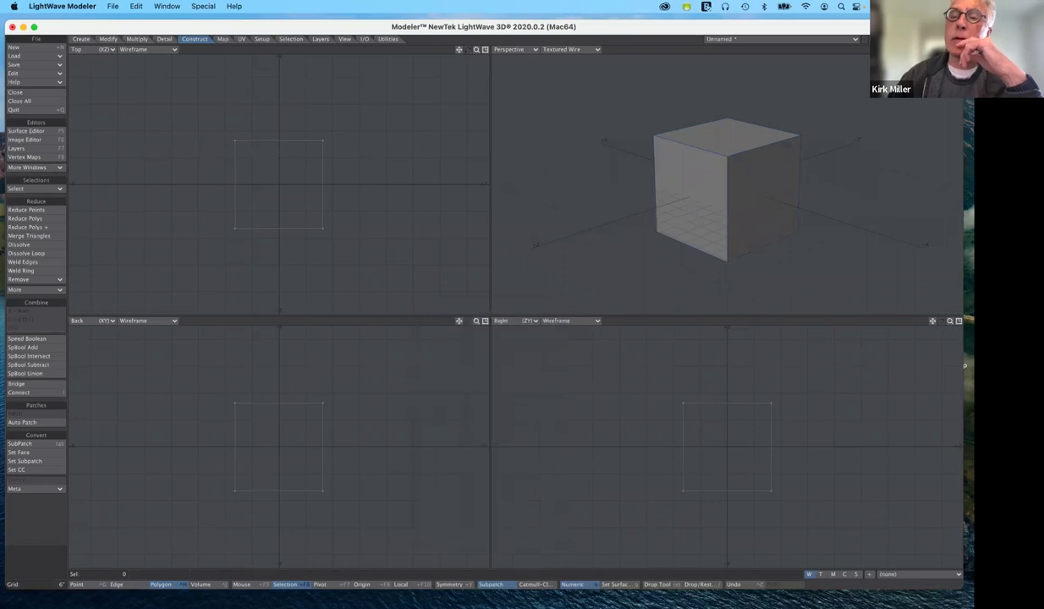
key("n")
key("2")
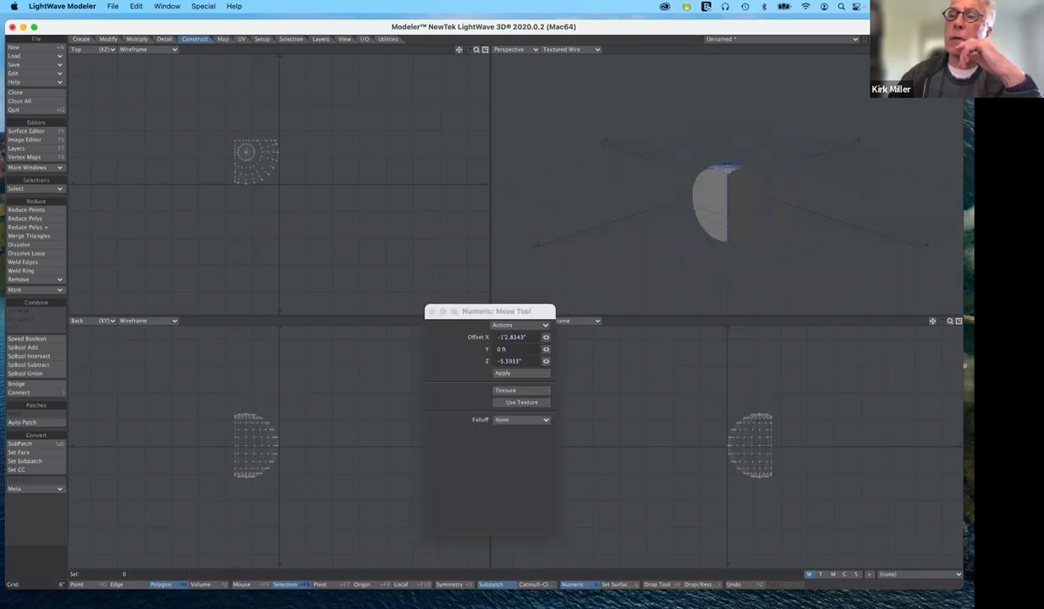
key("n")
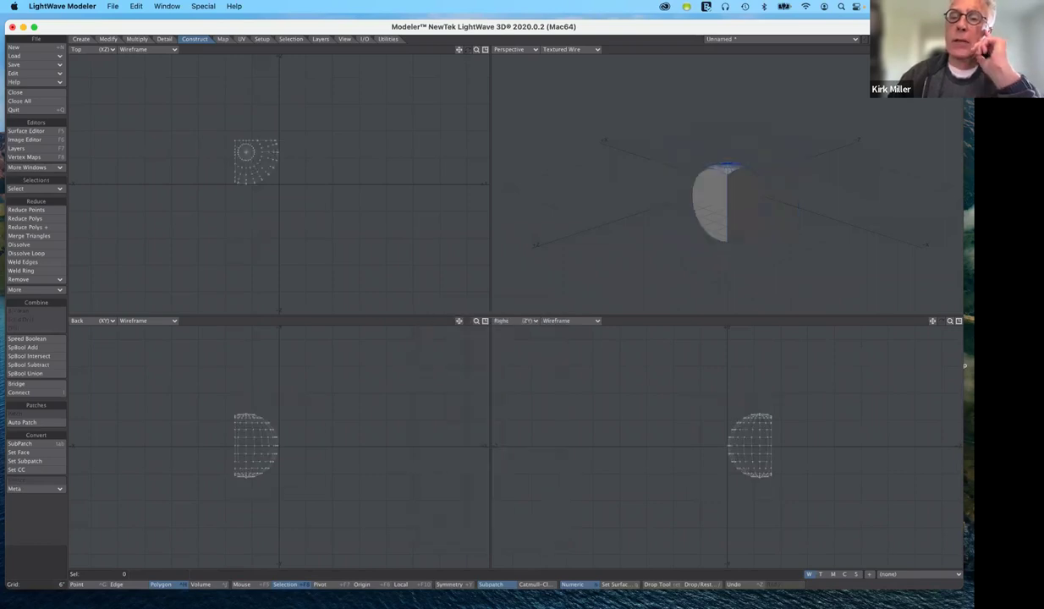
left_click_drag(728, 186, 707, 211, "alt")
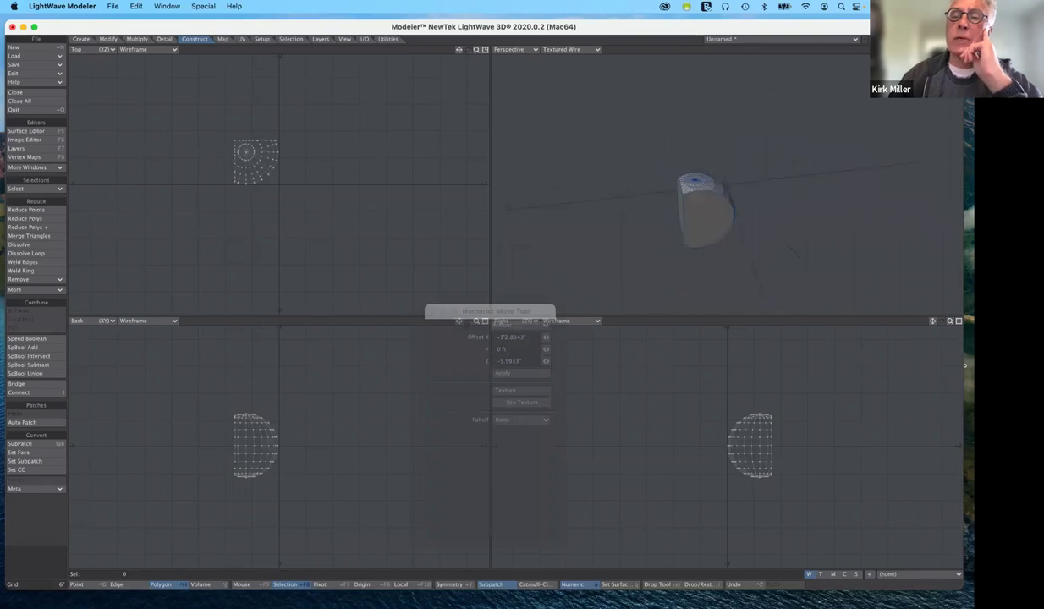
key("Down")
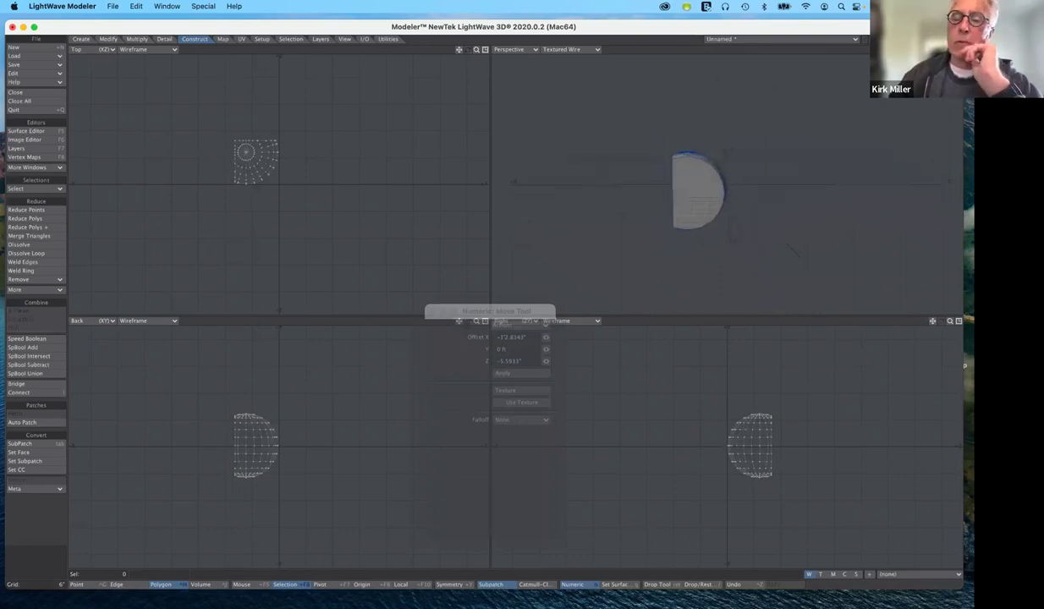
key("Down")
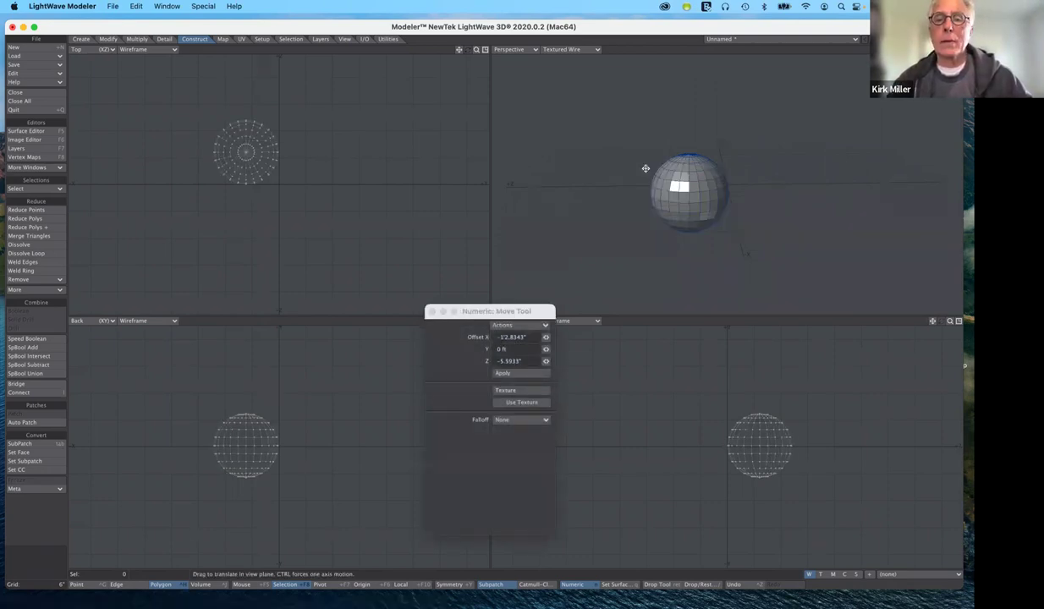
Step: Undo the Boolean intersection, display only the cube's layer, and move the Numeric window out of the way
key("ctrl+z")
key("ctrl+z")
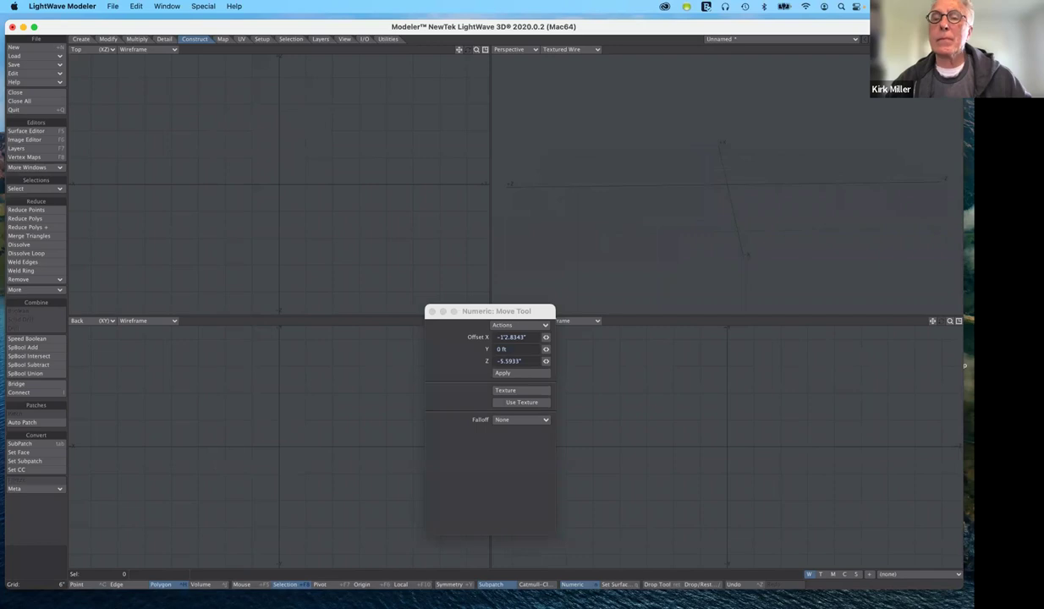
key("ctrl+z")
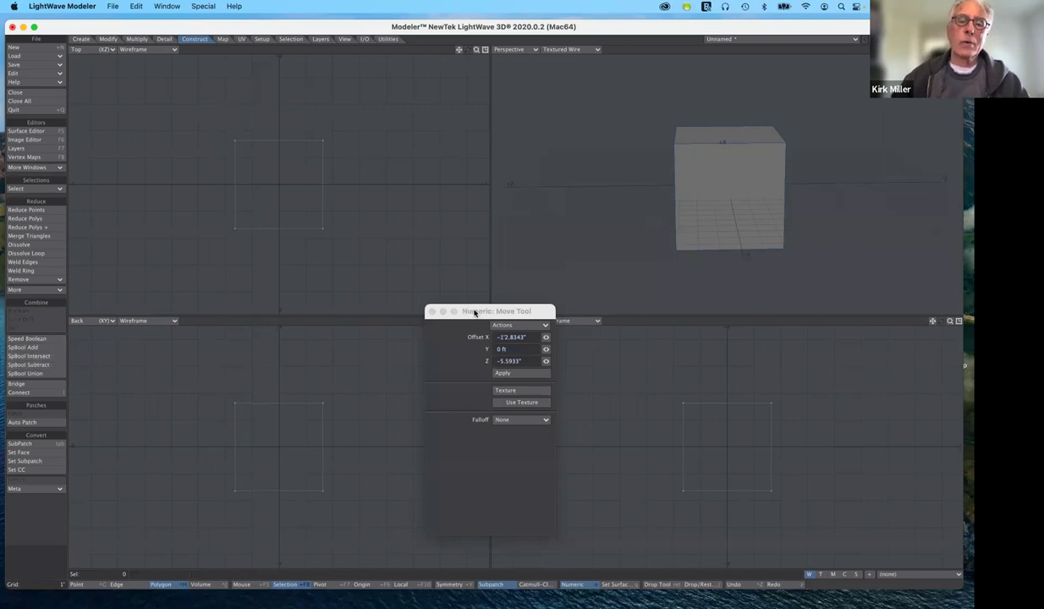
left_click_drag(474, 313, 644, 342)
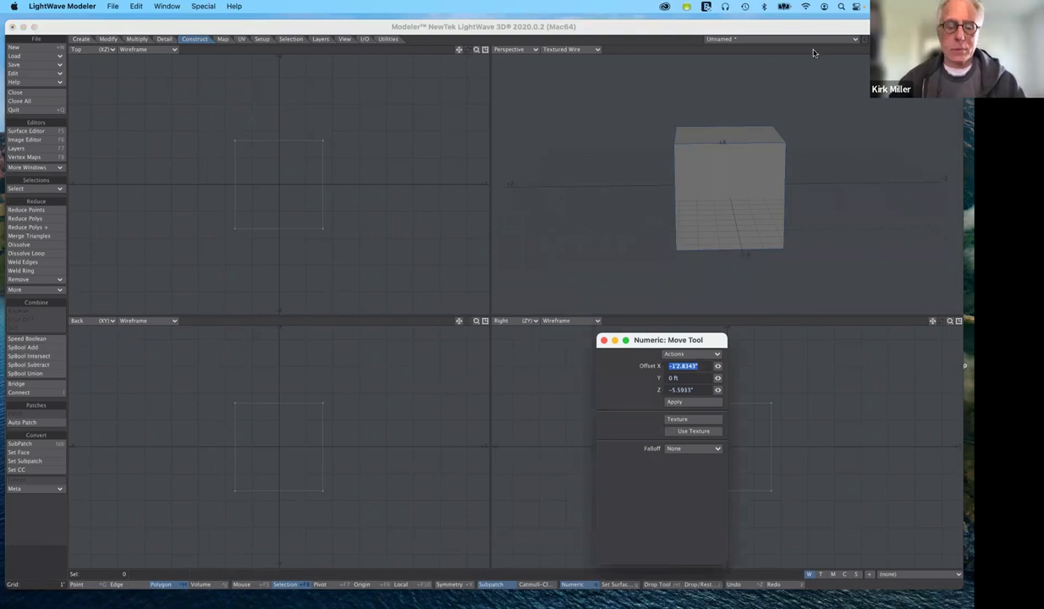
key("super+z")
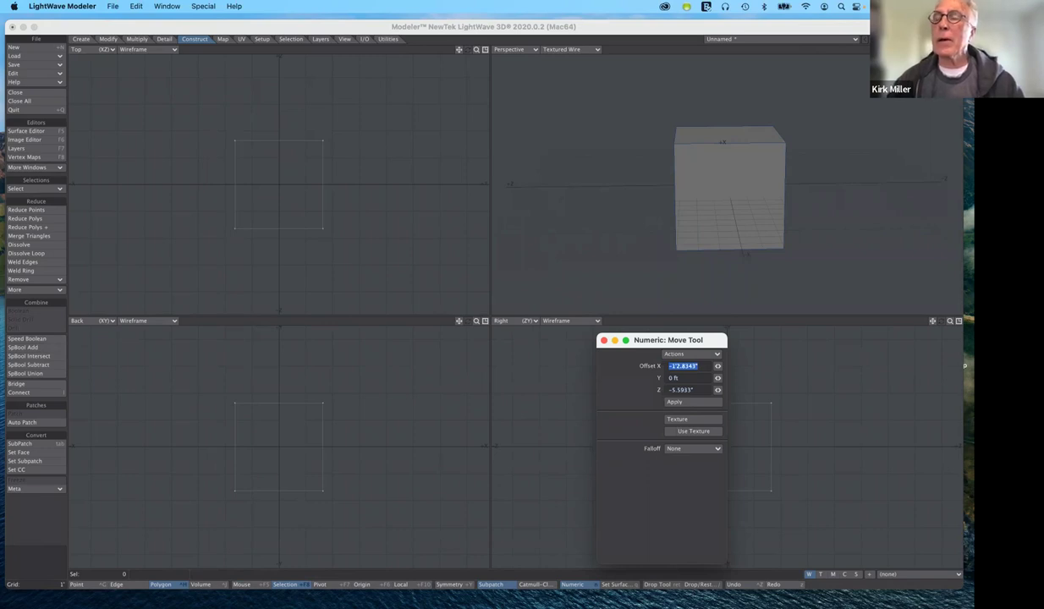
key("super+z")
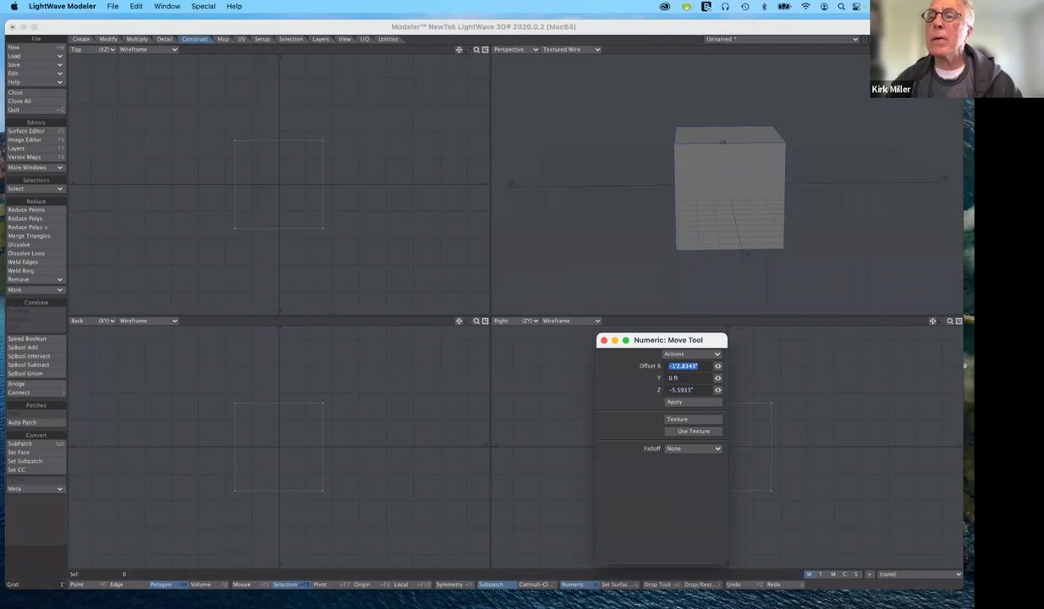
key("super+z")
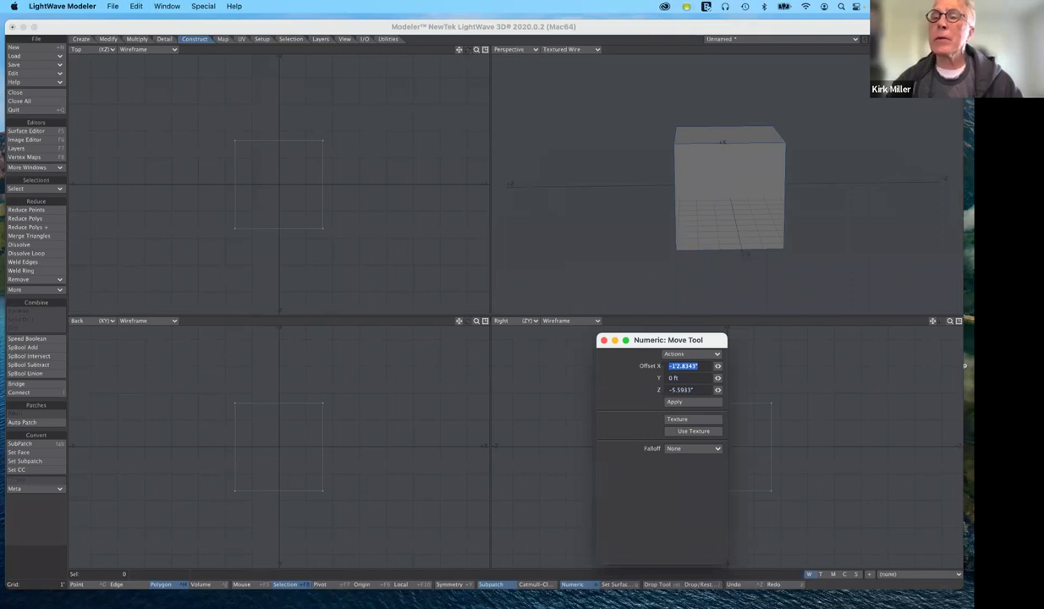
key("n")
key("n")
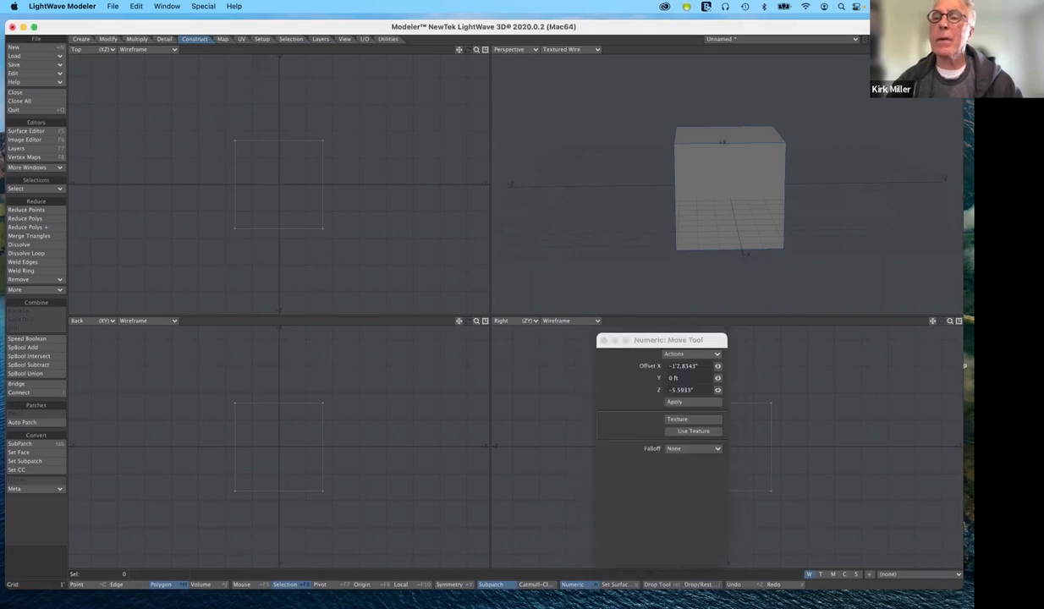
Step: Copy the sphere from layer 2 and paste it into layer 1 with the cube
key("2")
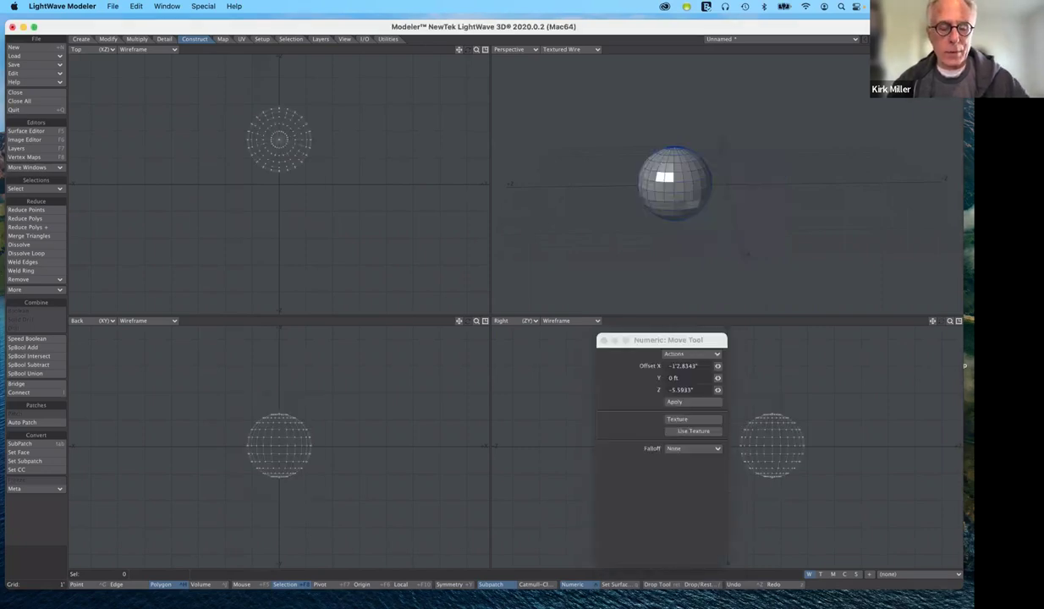
key("super+c")
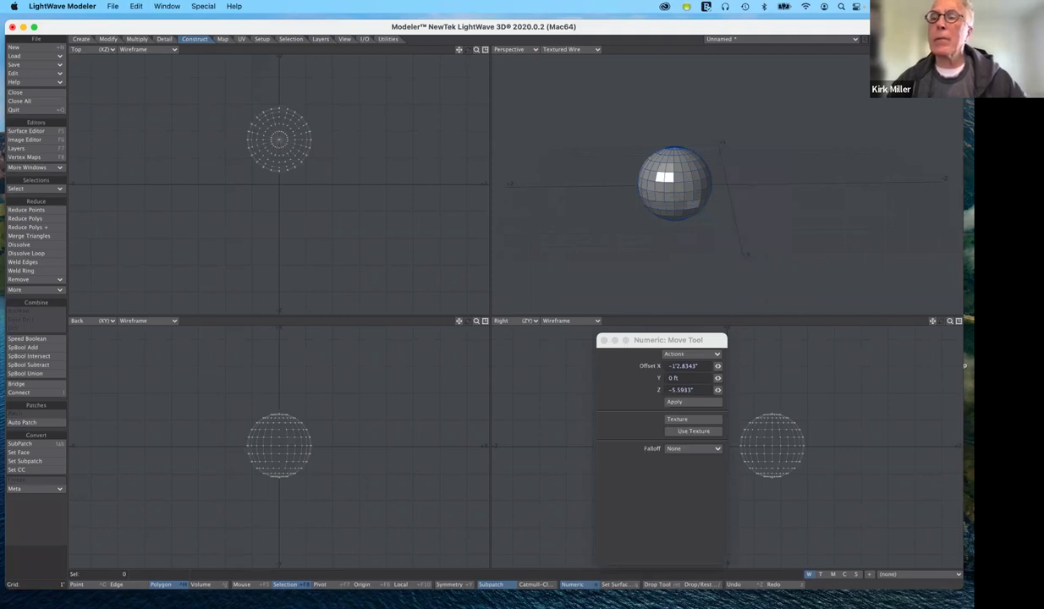
key("1")
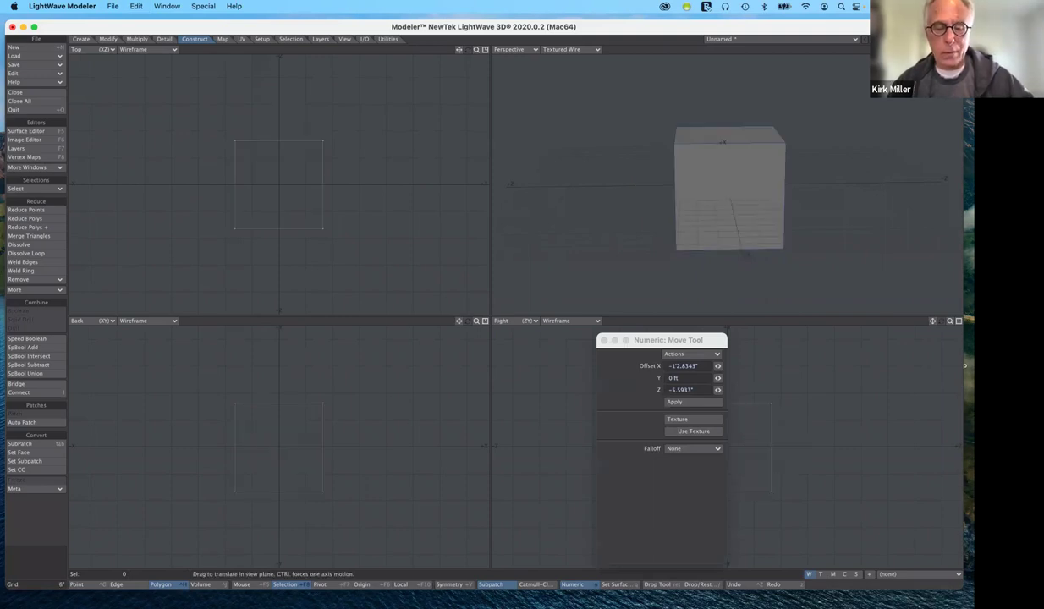
key("super+v")
key("super+z")
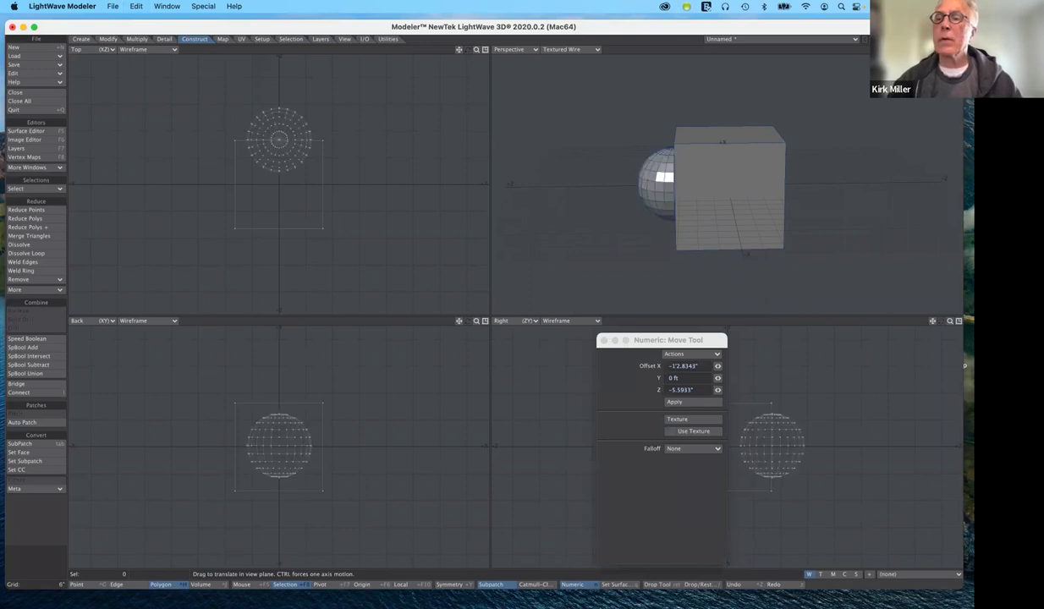
Step: Try moving the combined cube and sphere downward, and undo the move
mouse_move(941, 49)
left_mouse_down()
mouse_move(974, 36)
mouse_move(948, 38)
left_mouse_up()
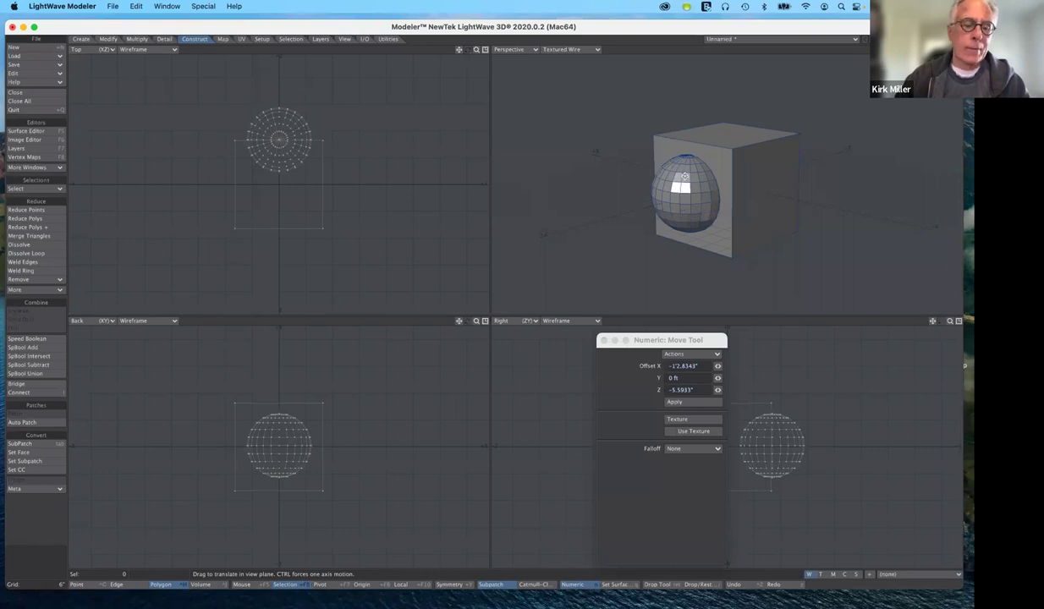
key("n")
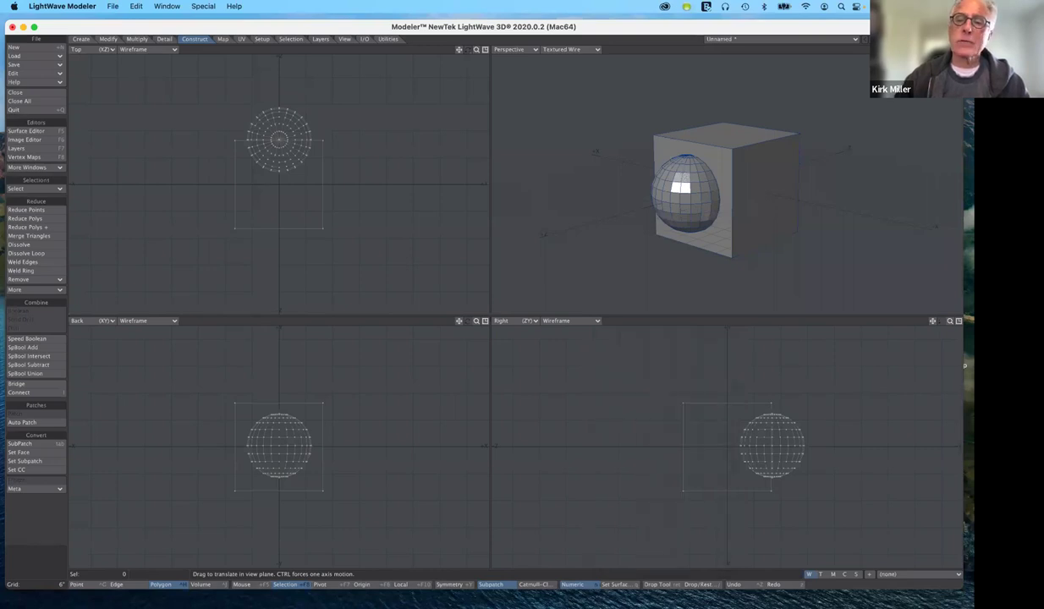
left_click_drag(686, 190, 687, 225)
key("super+z")
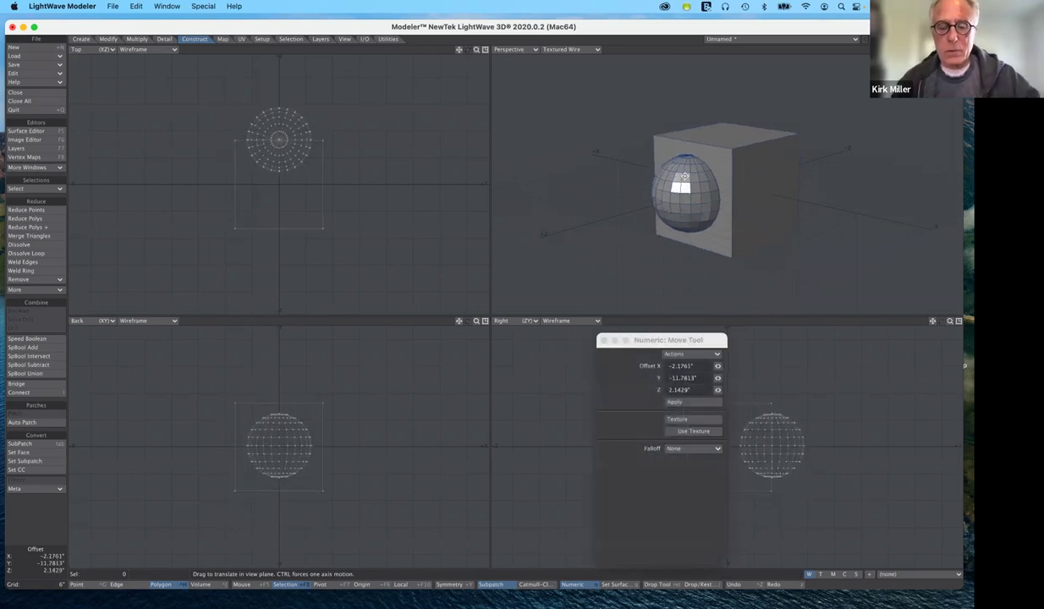
Step: Select all connected polygons of the sphere that sits in the cube's face
key("space")
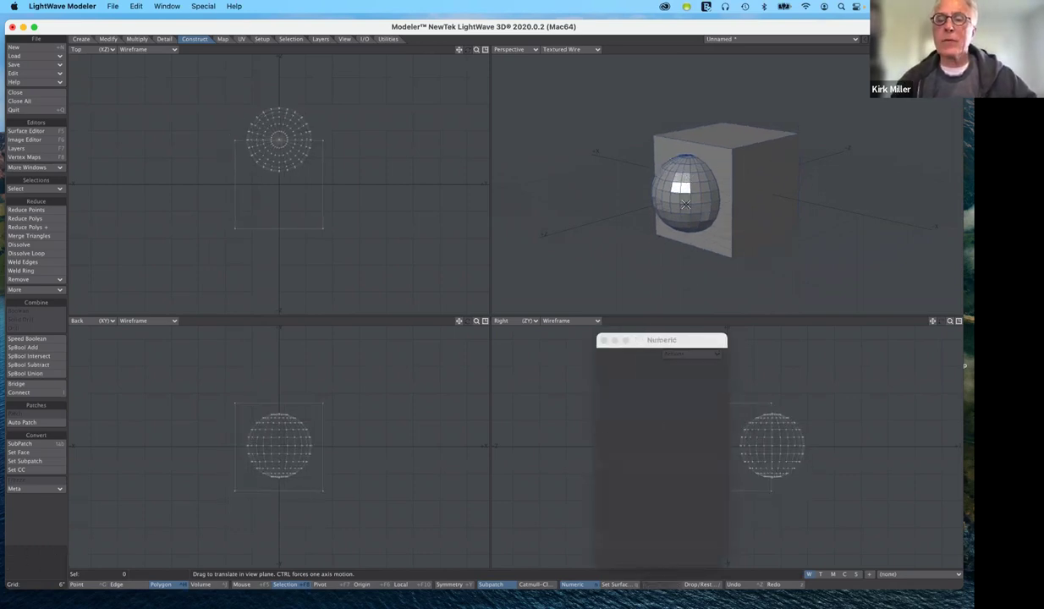
left_click(686, 208)
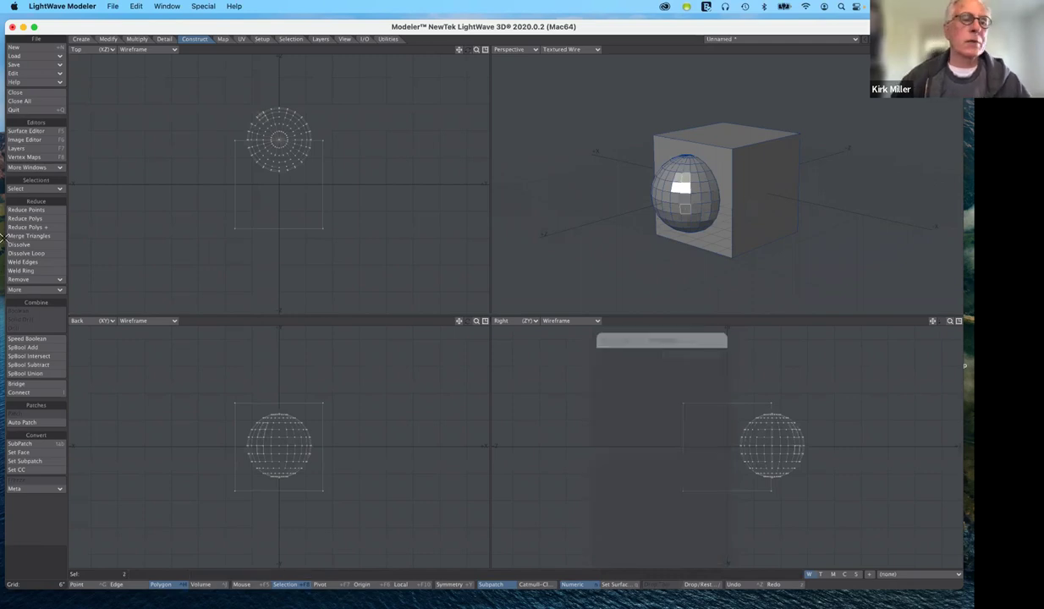
left_click(41, 193)
left_click(43, 191)
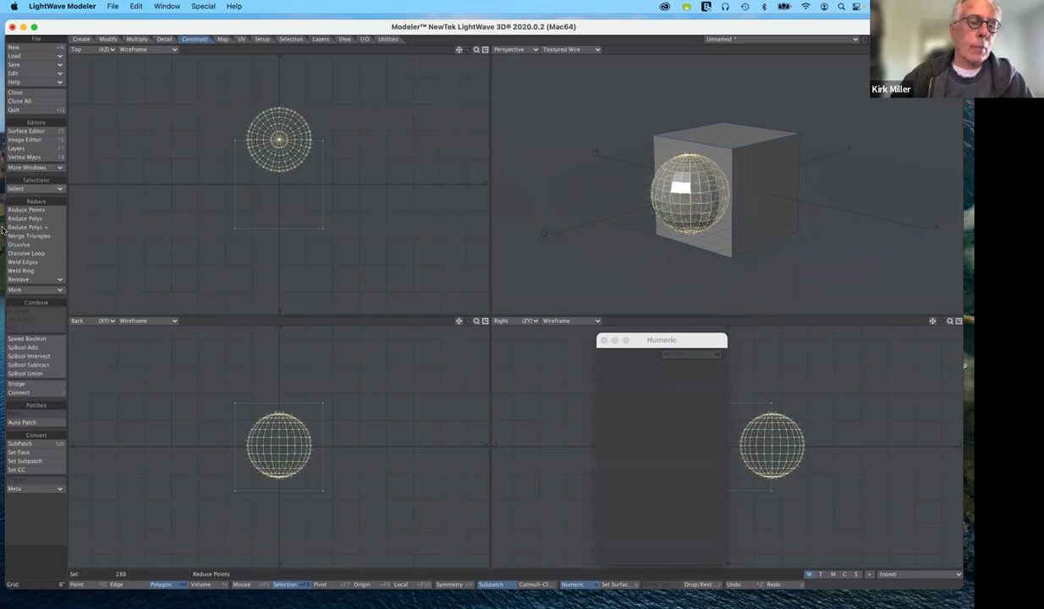
Step: Subtract the selected sphere from the cube with SpBool Subtract
left_click(27, 340)
left_click_drag(514, 150, 513, 143)
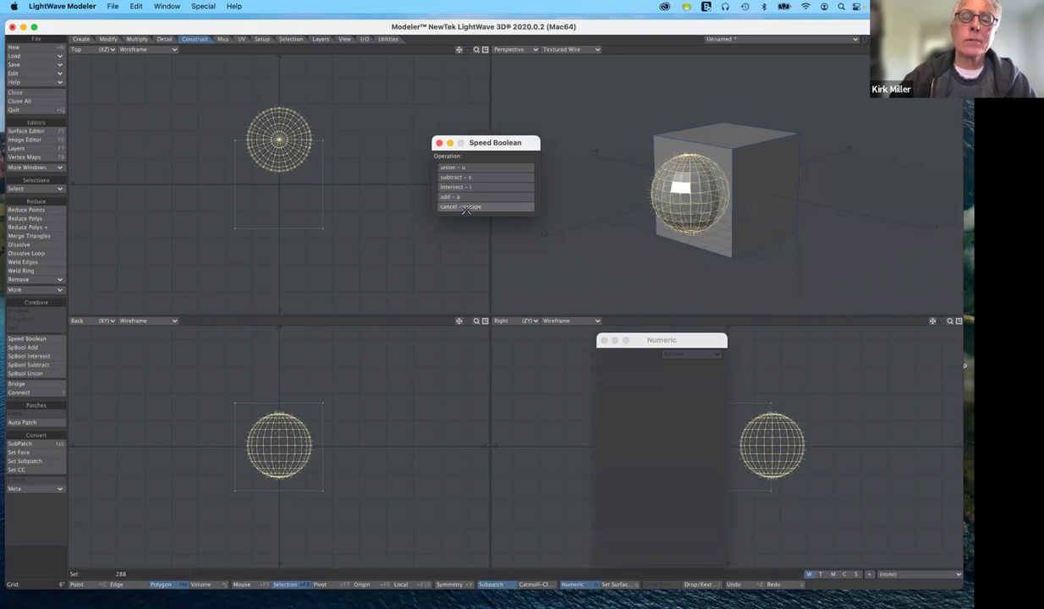
left_click(472, 208)
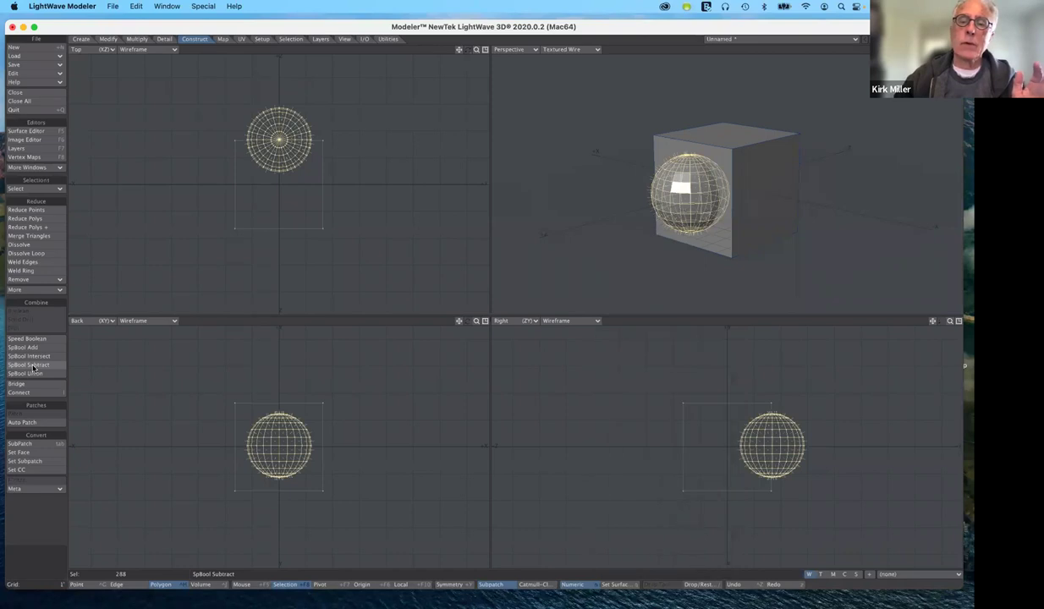
left_click(32, 365)
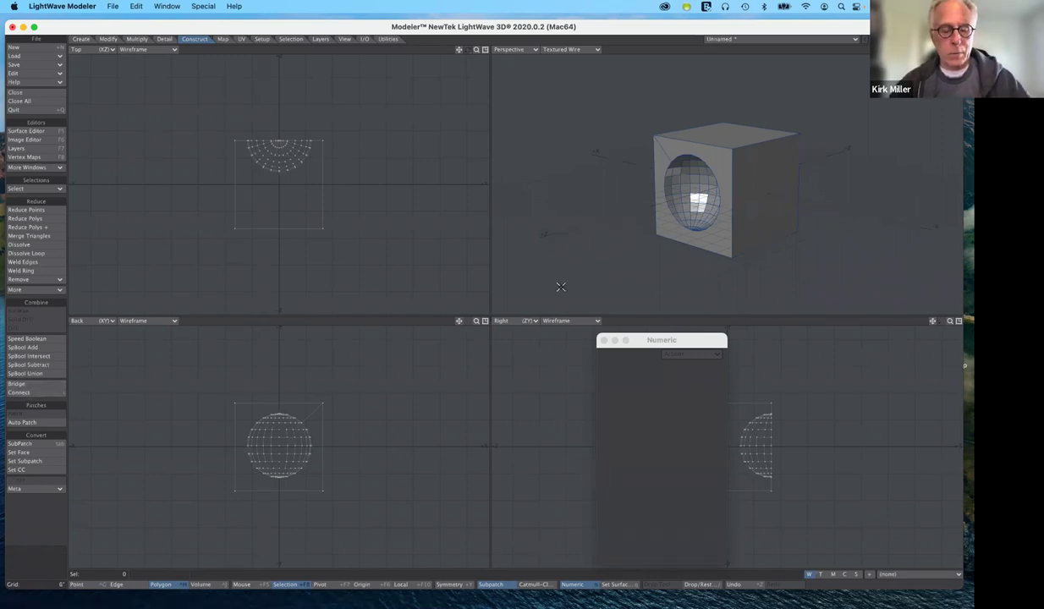
Step: Undo the boolean subtraction and the pasted sphere, and delete the remaining cube from the layer
key("super+z")
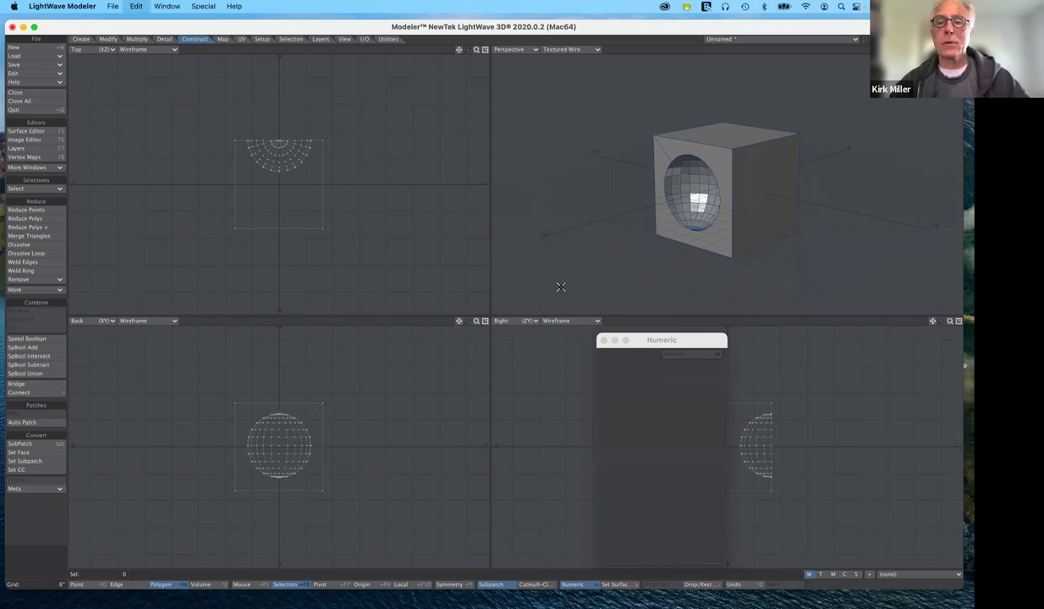
key("super+z")
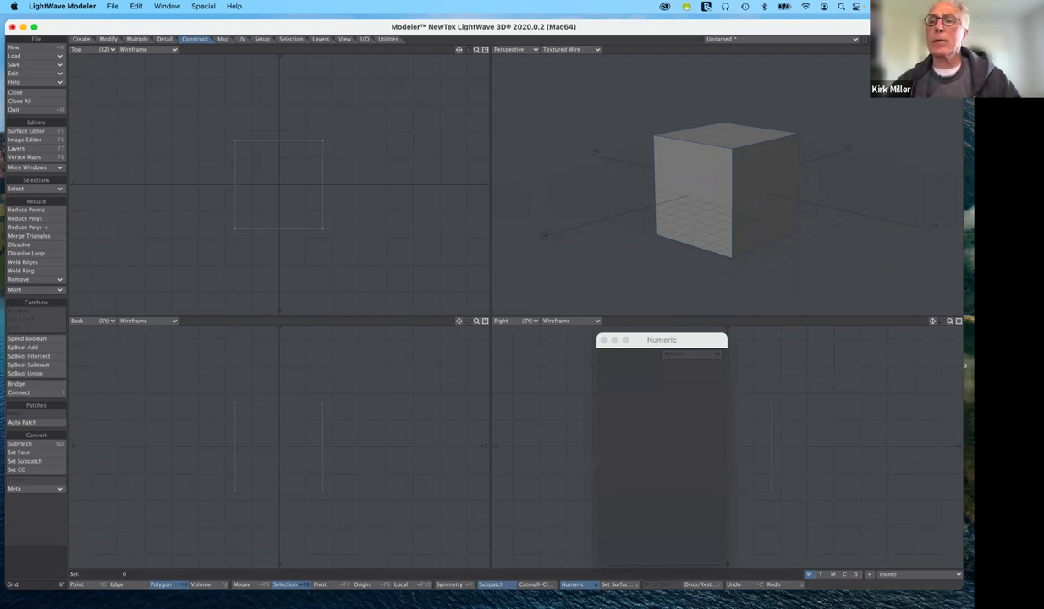
key("n")
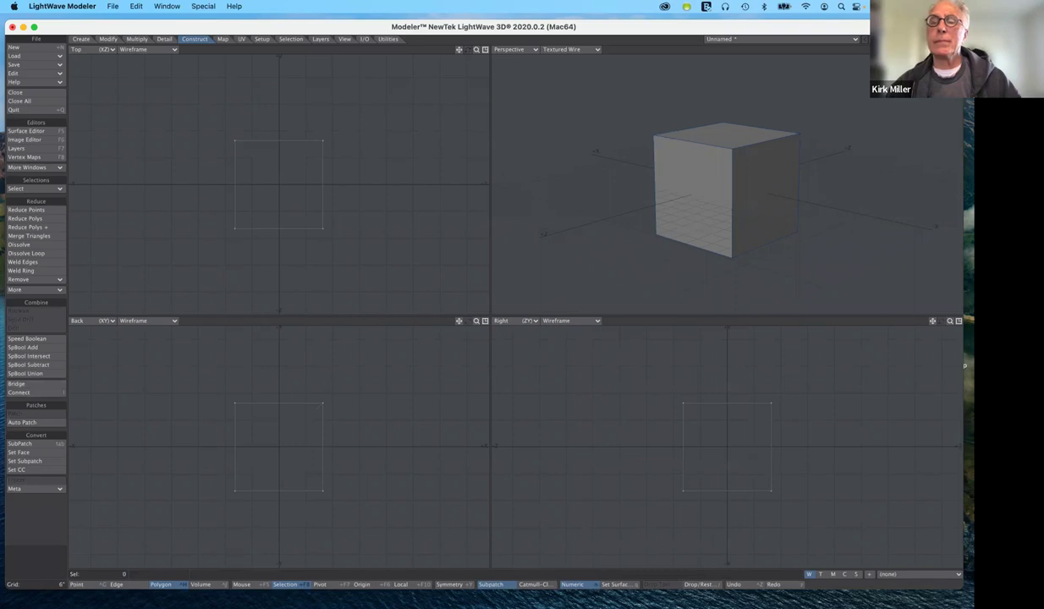
key("n")
key("Delete")
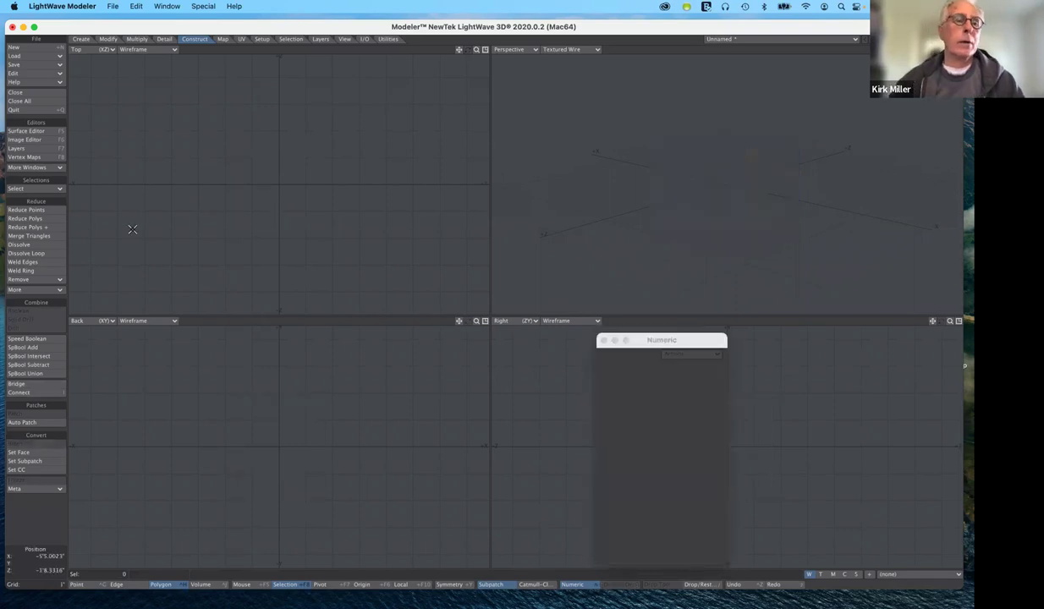
Step: Create a globe ball with 24 sides, 12 segments and a radius of 1'2.3378", centred close to the origin
left_click(82, 40)
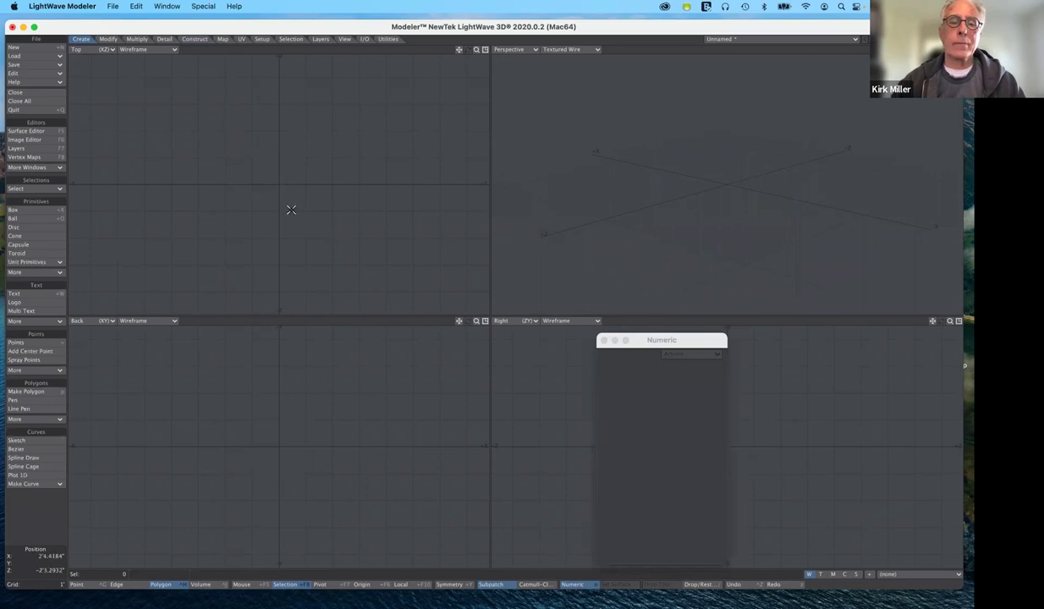
left_click(48, 220)
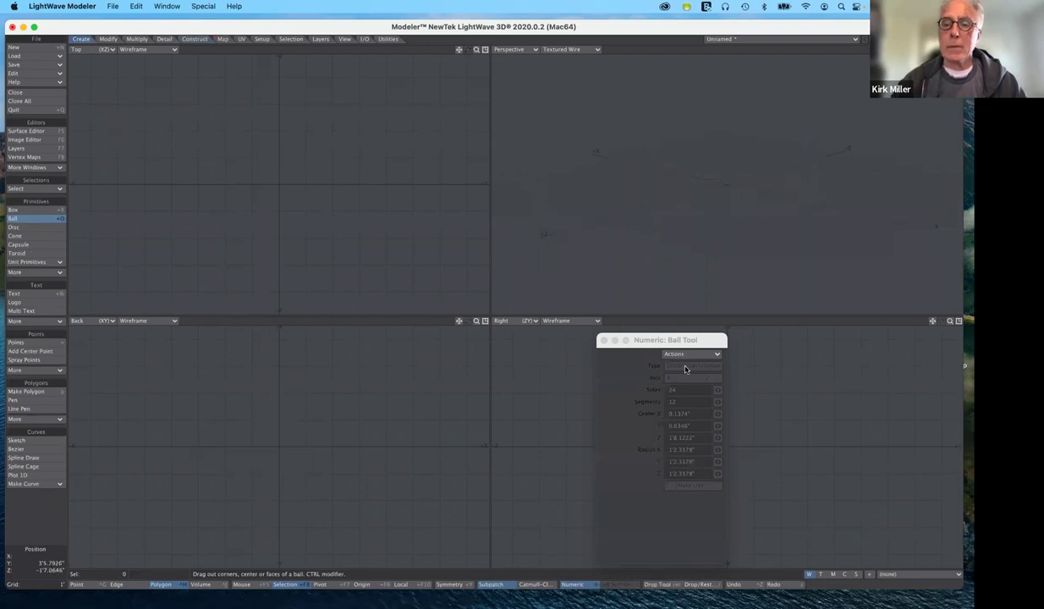
left_click(686, 369)
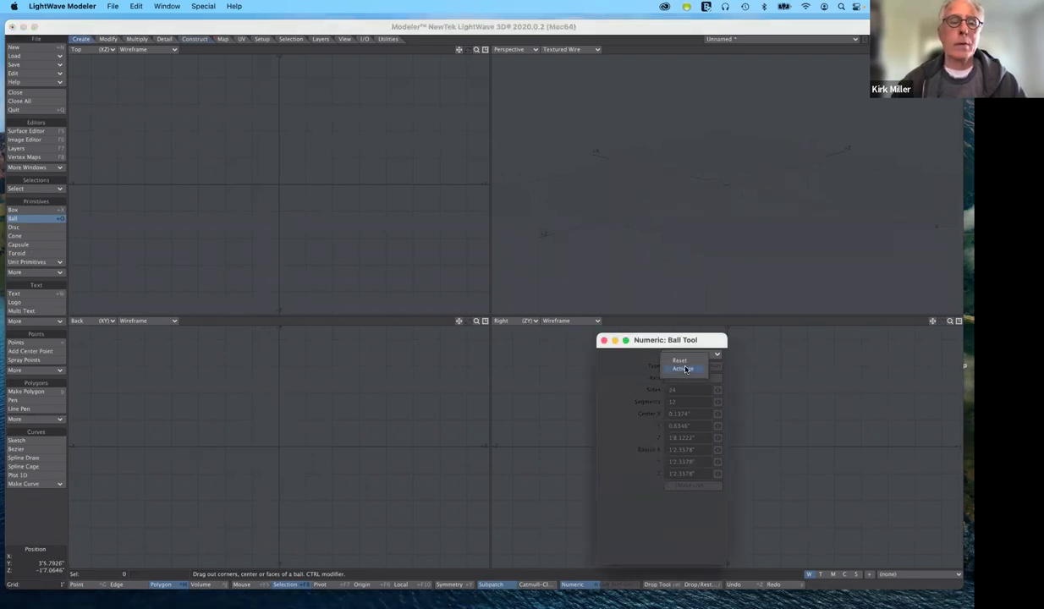
left_click(686, 369)
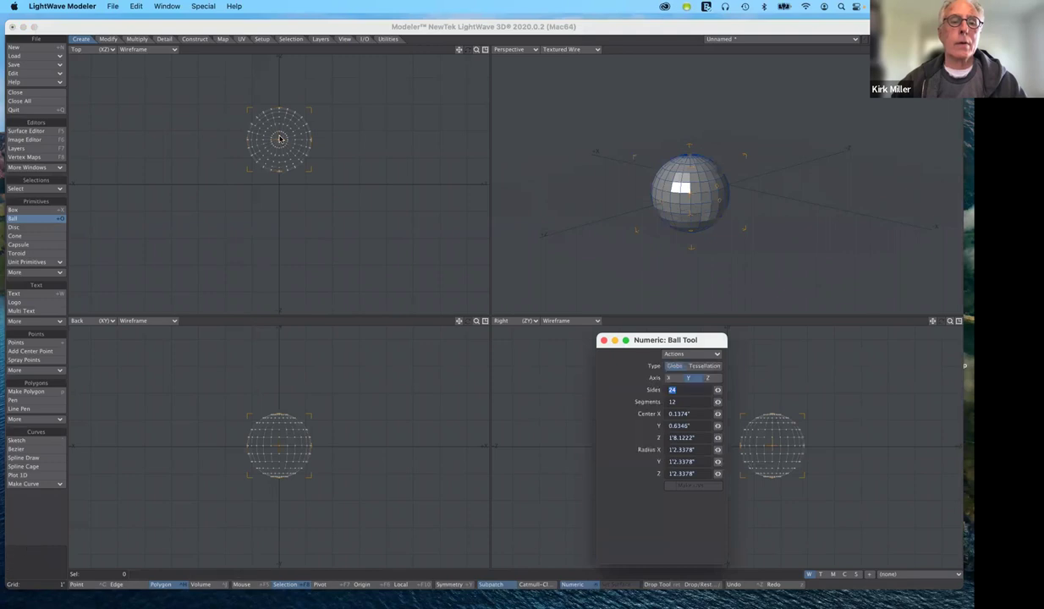
key("n")
left_click_drag(279, 177, 279, 185)
left_click(280, 182)
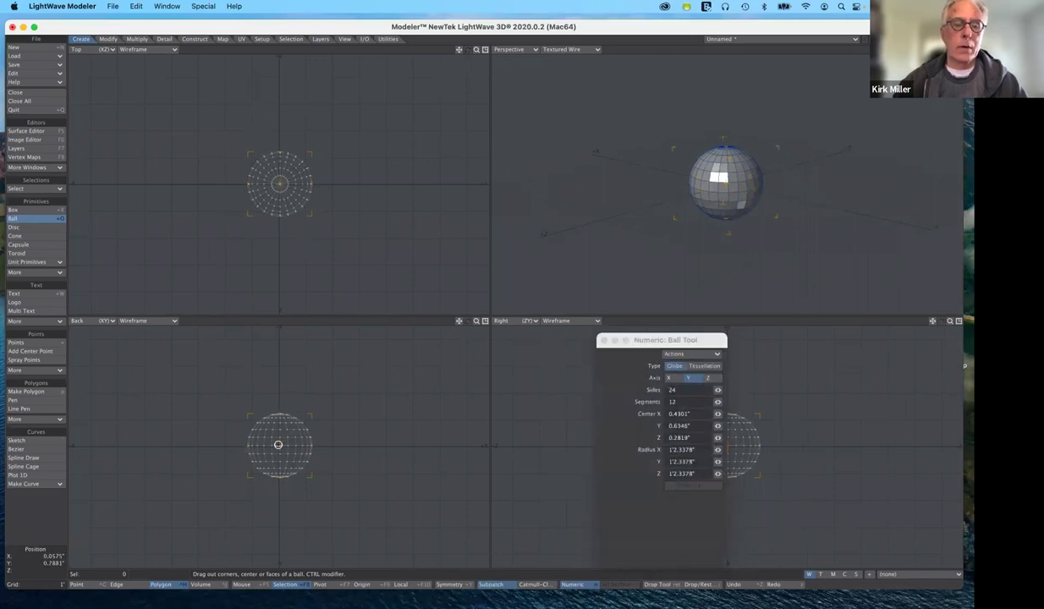
Step: Raise the ball's centre to about 2'11" in Y and create a second equal ball directly below it, near the origin
key("n")
left_click_drag(283, 415, 276, 371)
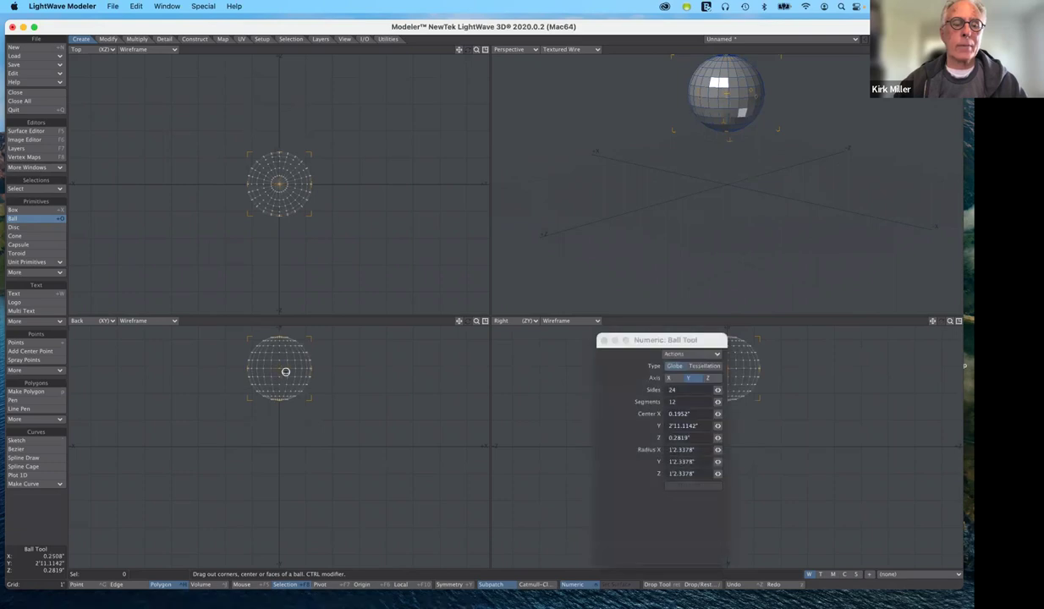
left_click_drag(275, 417, 277, 450)
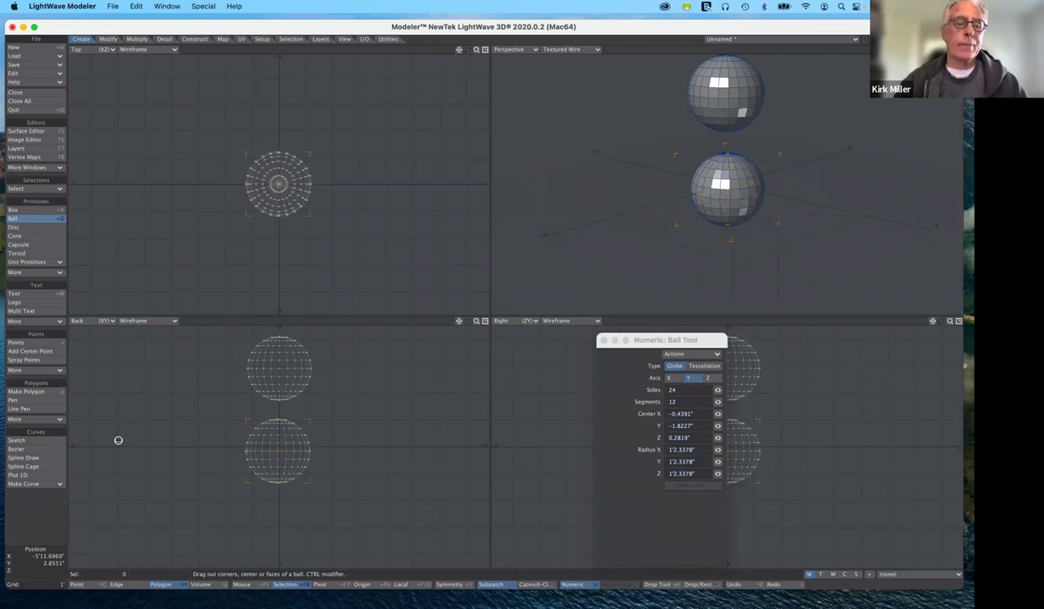
left_click(42, 222)
key("space")
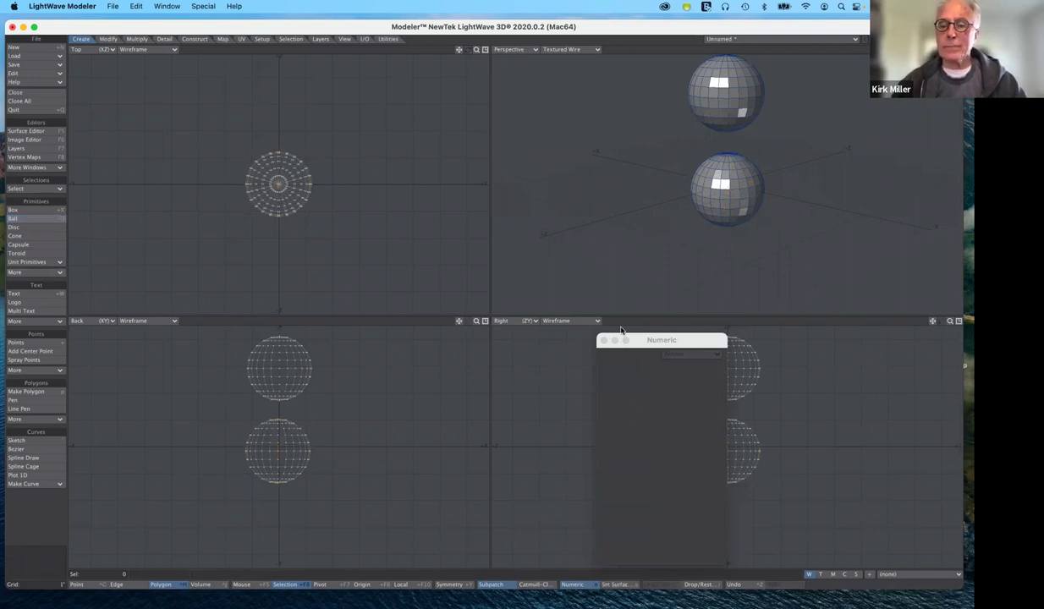
Step: Select the polygons of the top cap of the lower ball in the Back view, using polygon mode
left_click_drag(693, 341, 569, 162)
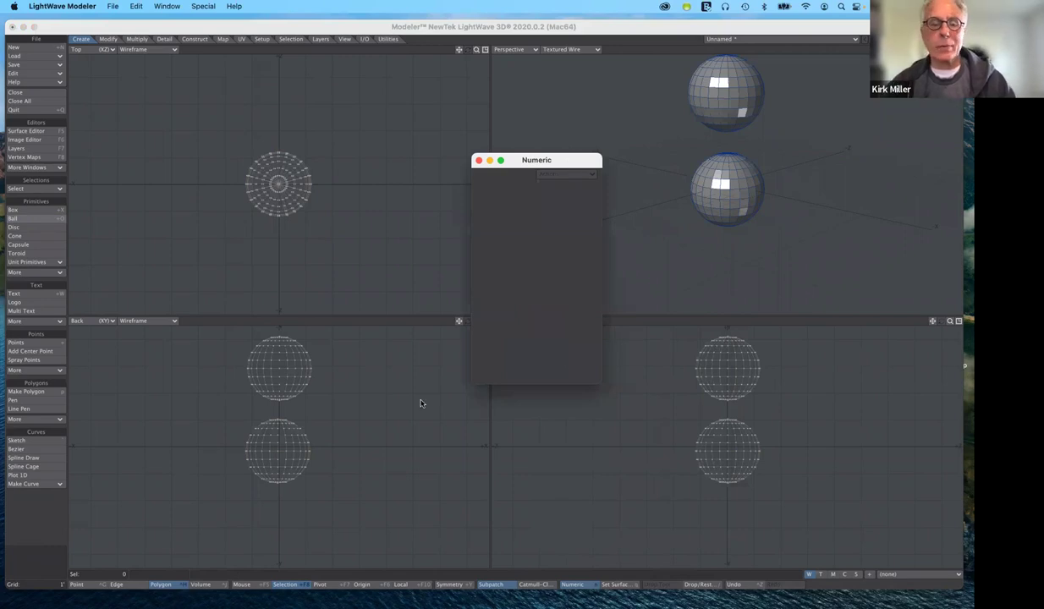
left_click_drag(550, 160, 658, 129)
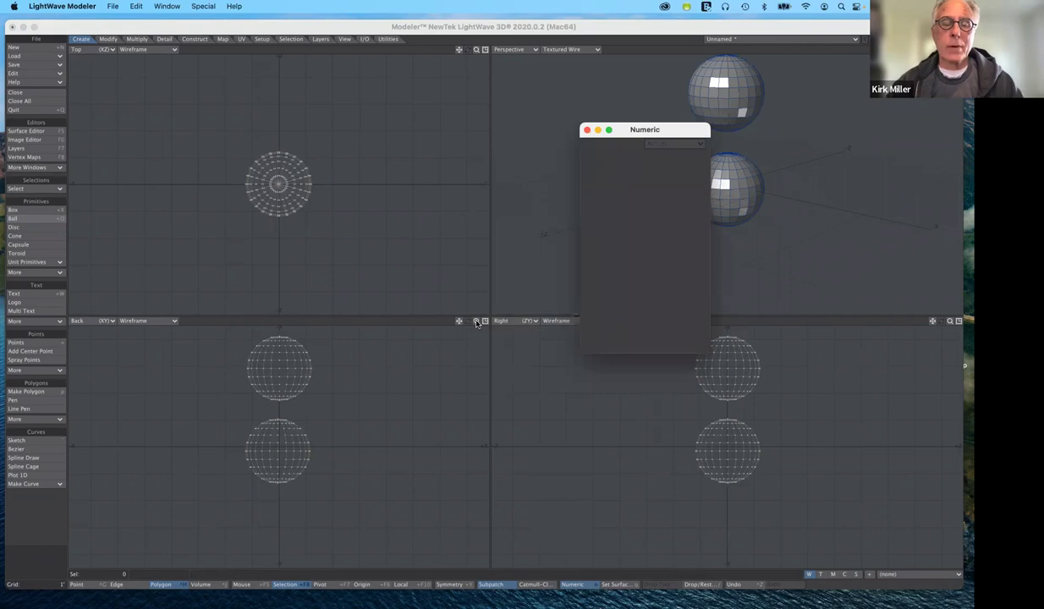
left_click_drag(476, 323, 516, 323)
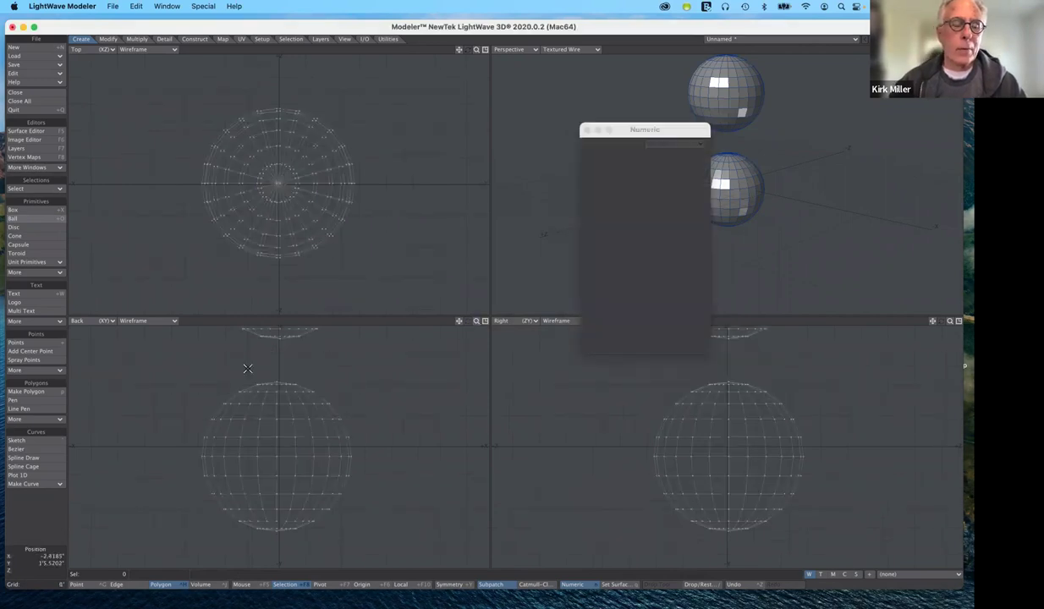
left_click(82, 585)
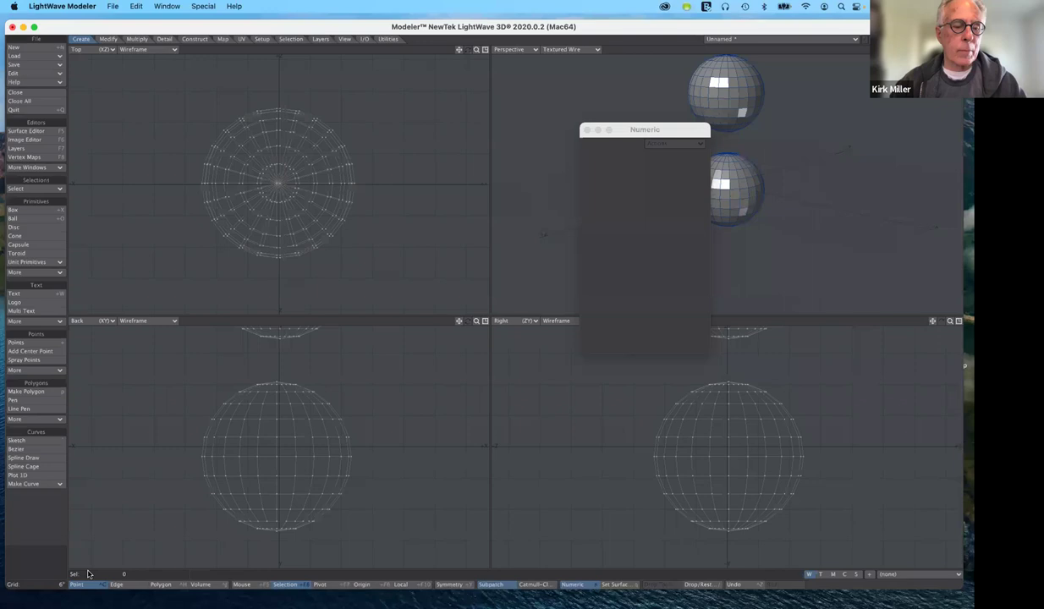
left_click(163, 585)
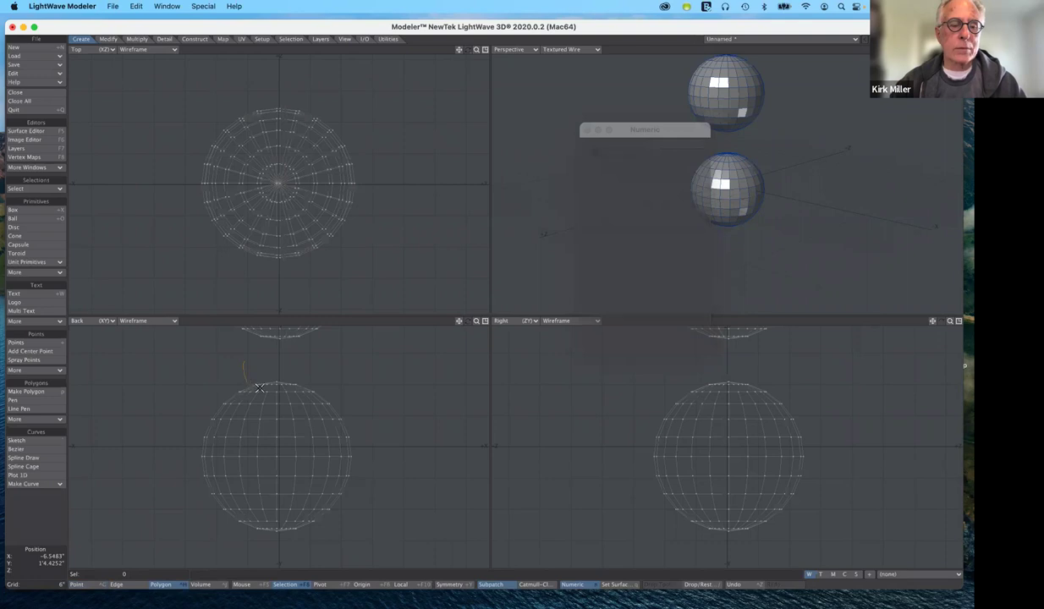
right_click_drag(248, 362, 244, 364)
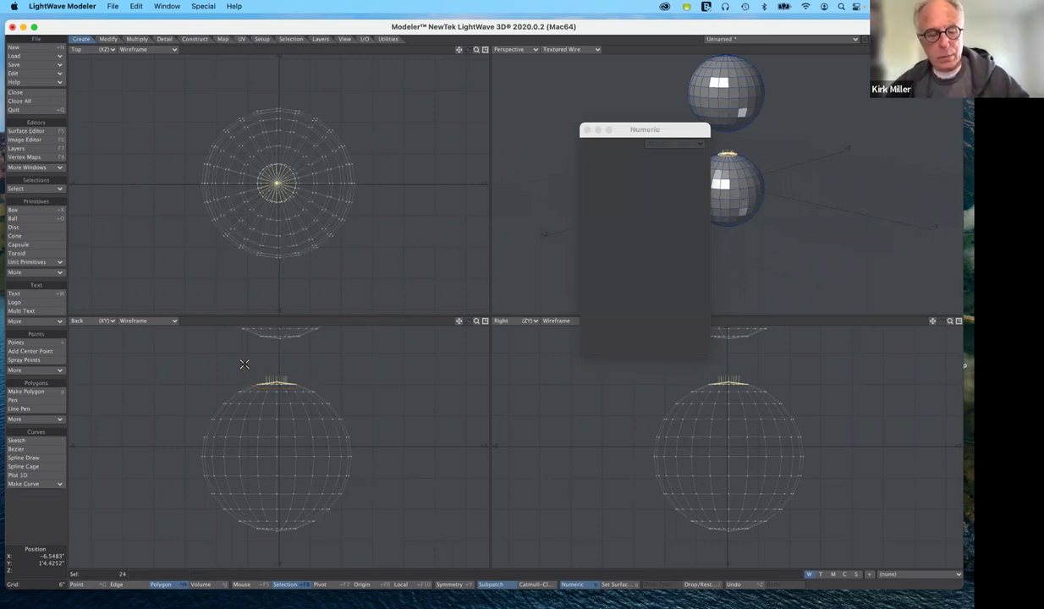
Step: Cut the selected top cap polygons from the lower ball, and select and cut the bottom cap polygons of the upper ball
key("super+c")
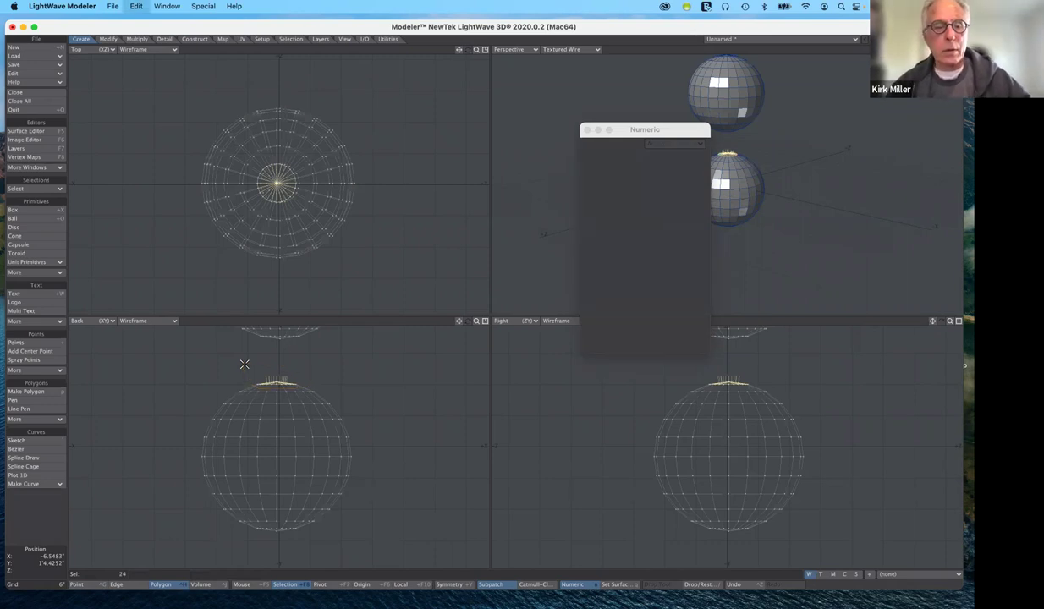
key("super+x")
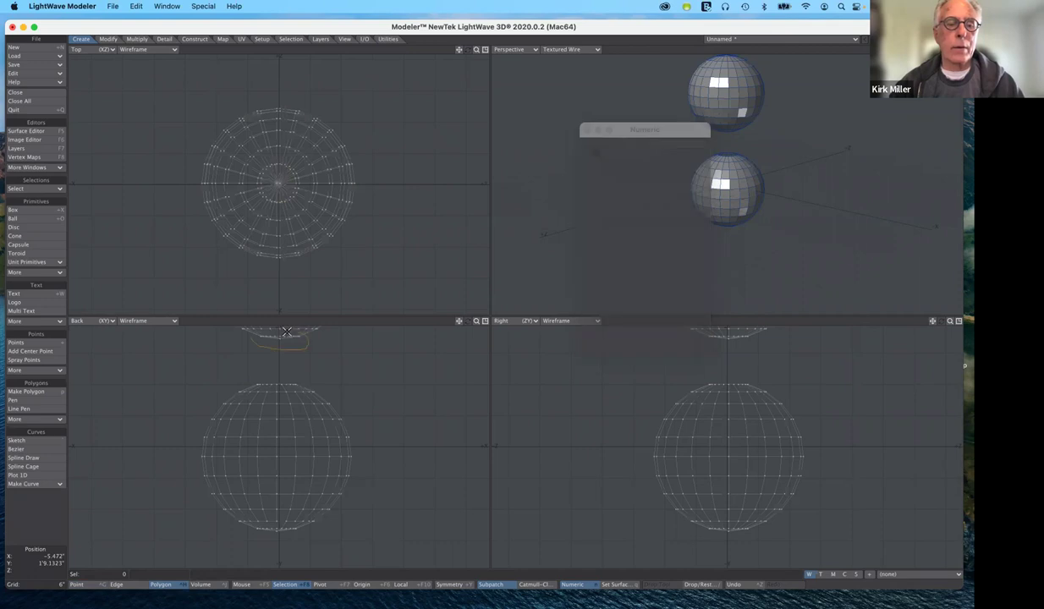
left_click(250, 342)
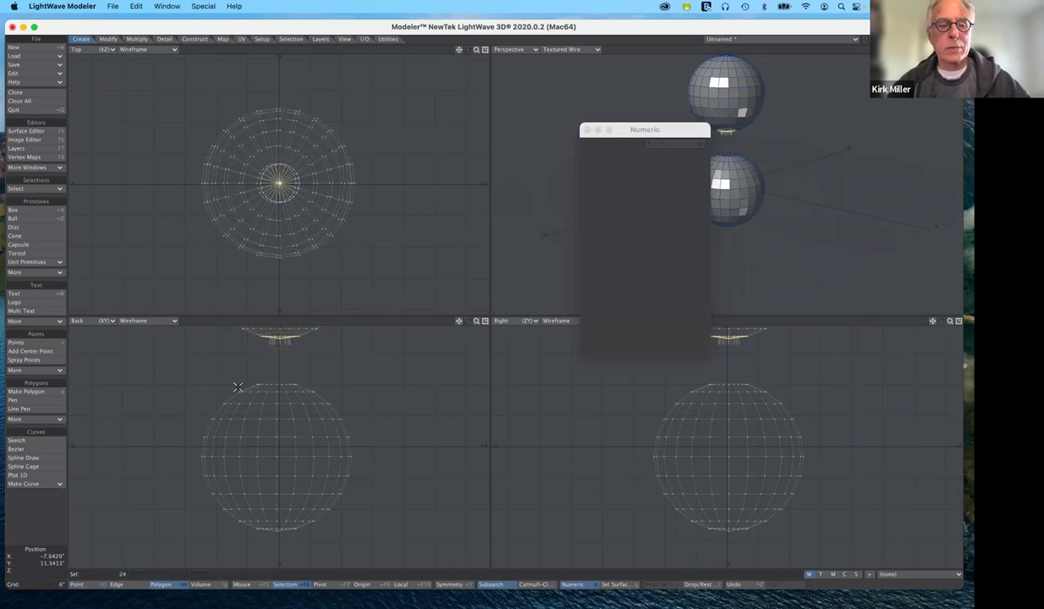
left_click(236, 378)
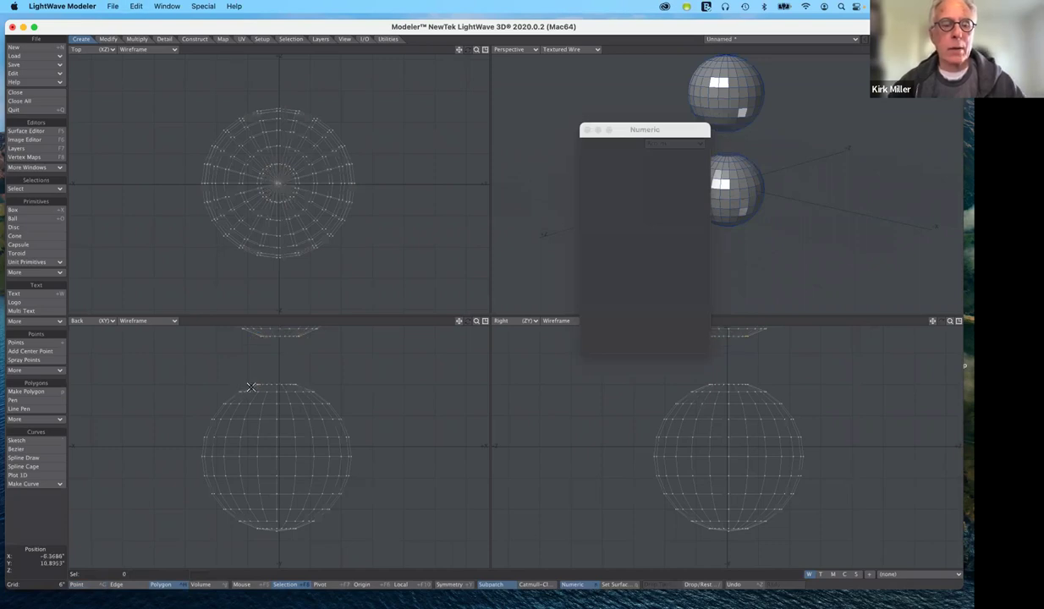
Step: Select the points around the lower ball's top opening in point mode and make a single polygon from them
left_click(78, 584)
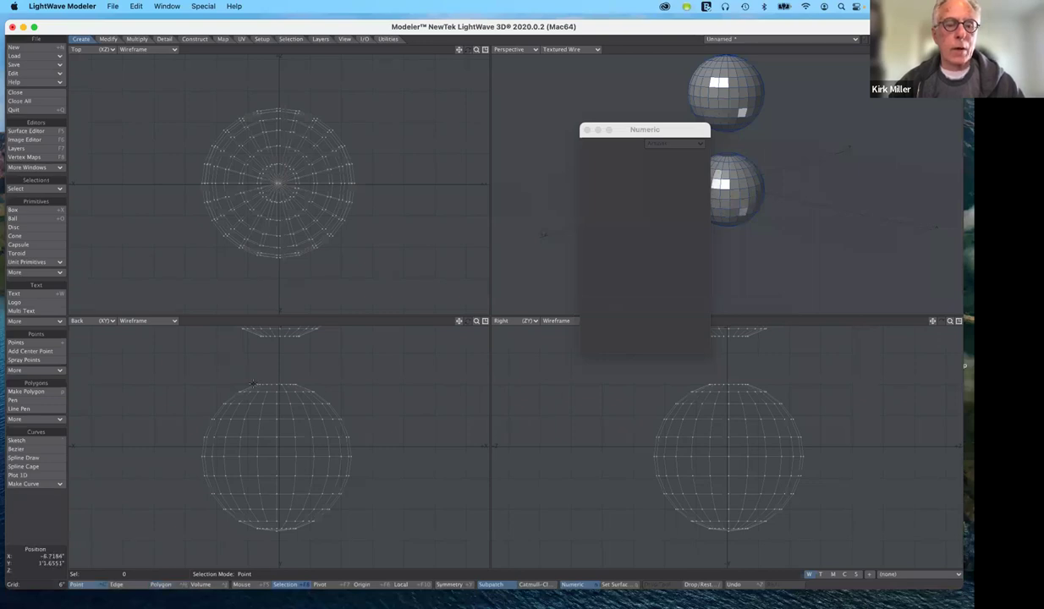
key("n")
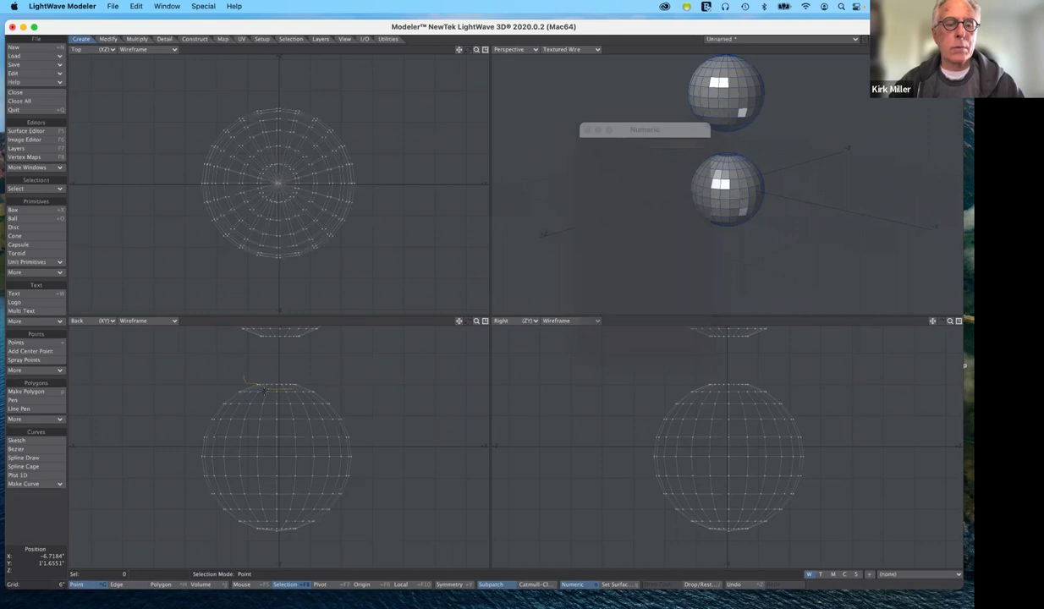
right_click_drag(264, 391, 247, 383)
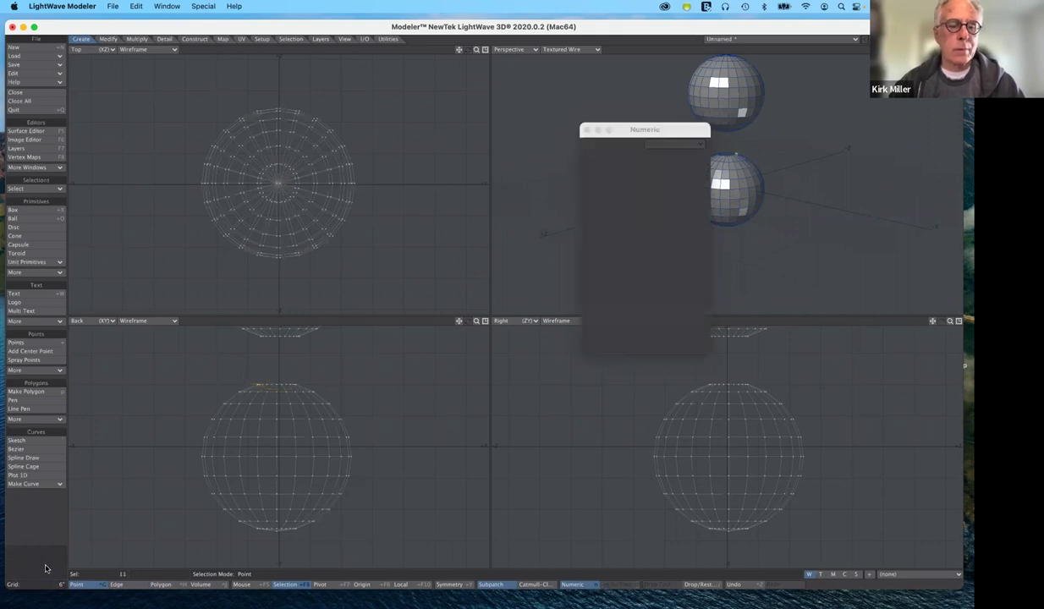
left_click(480, 323)
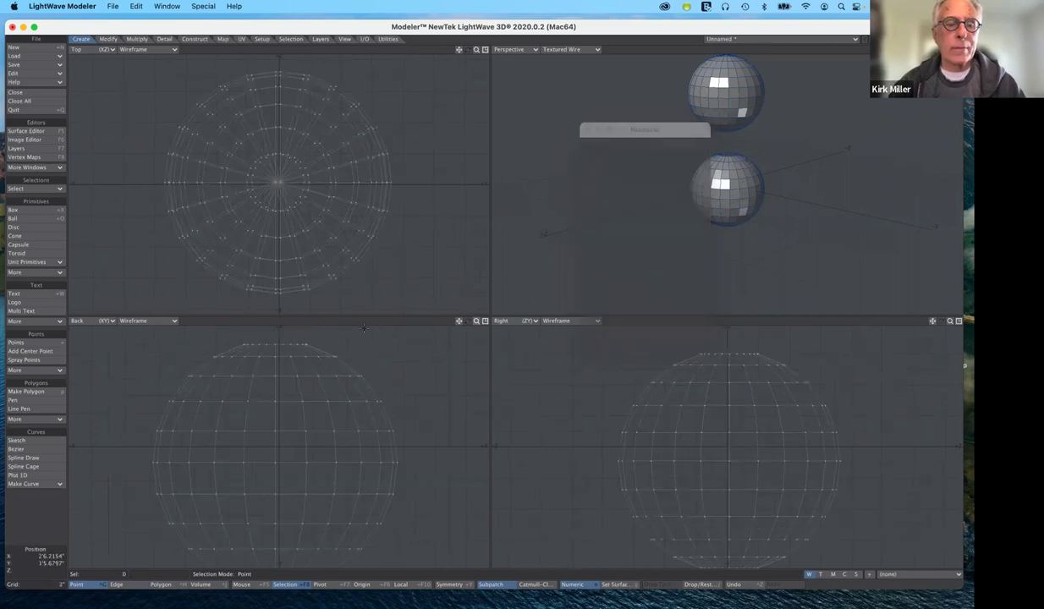
key("n")
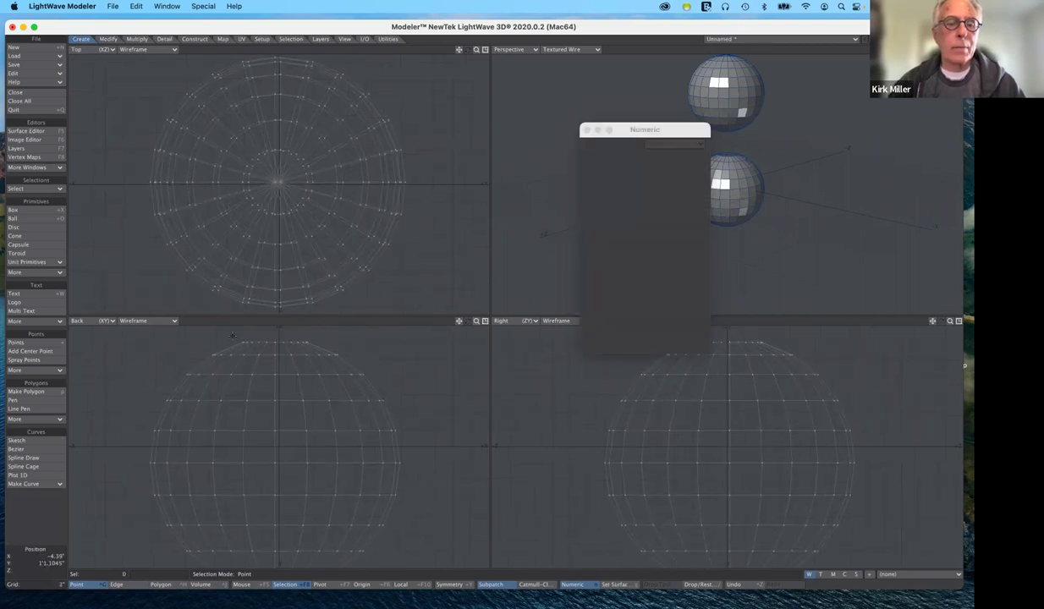
mouse_move(233, 336)
left_mouse_down()
mouse_move(330, 346)
mouse_move(241, 334)
left_mouse_up()
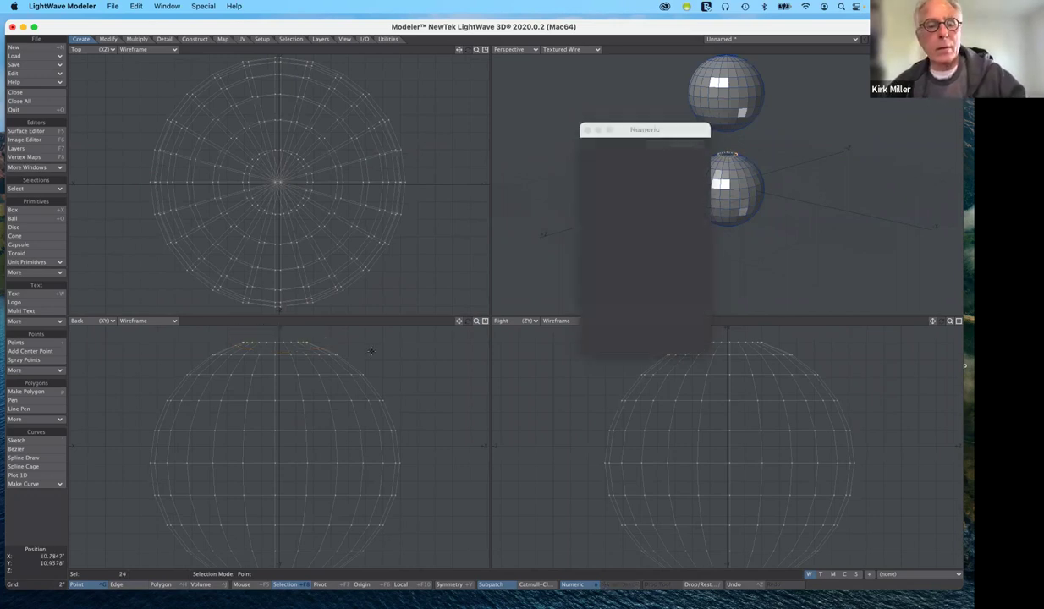
left_click(372, 348)
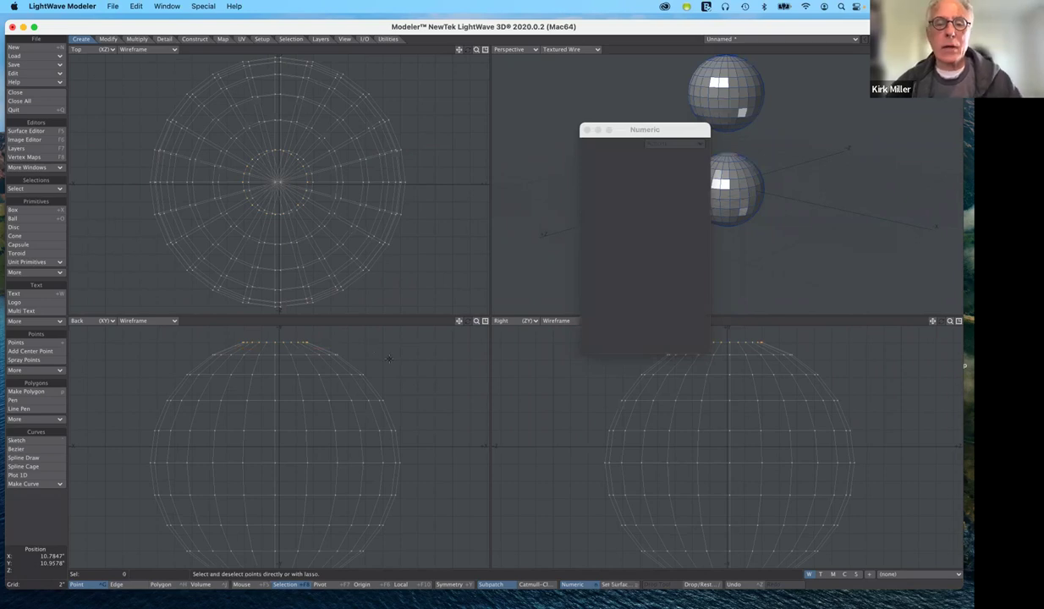
key("p")
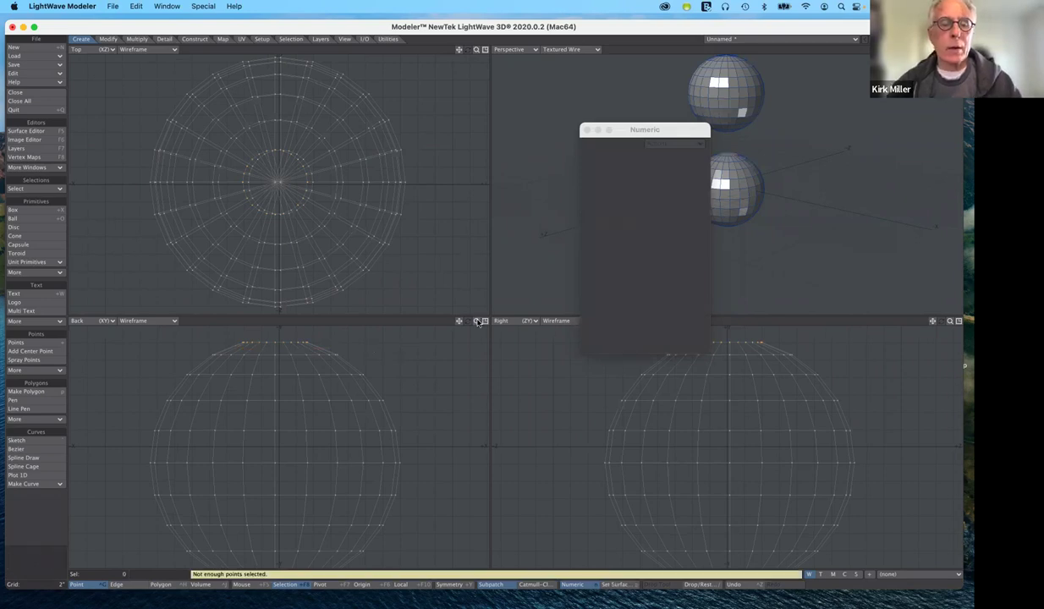
Step: Close the upper ball's bottom opening with a polygon made from the points around its rim, and clear the point selection
left_click_drag(477, 321, 449, 321)
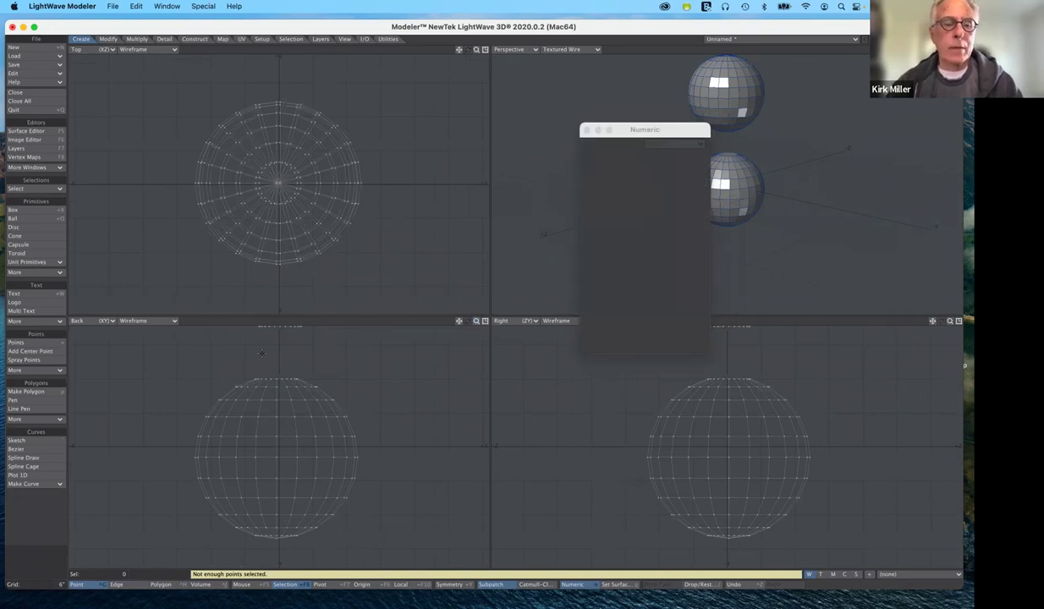
scroll(261, 353, "down", 2)
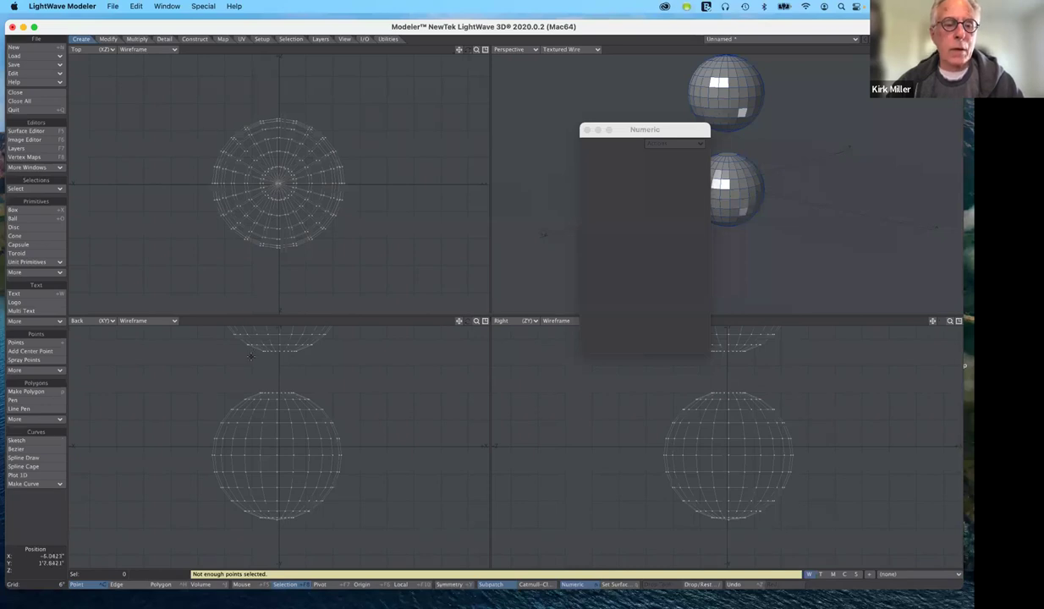
mouse_move(303, 358)
right_mouse_down()
mouse_move(300, 348)
mouse_move(264, 348)
right_mouse_up()
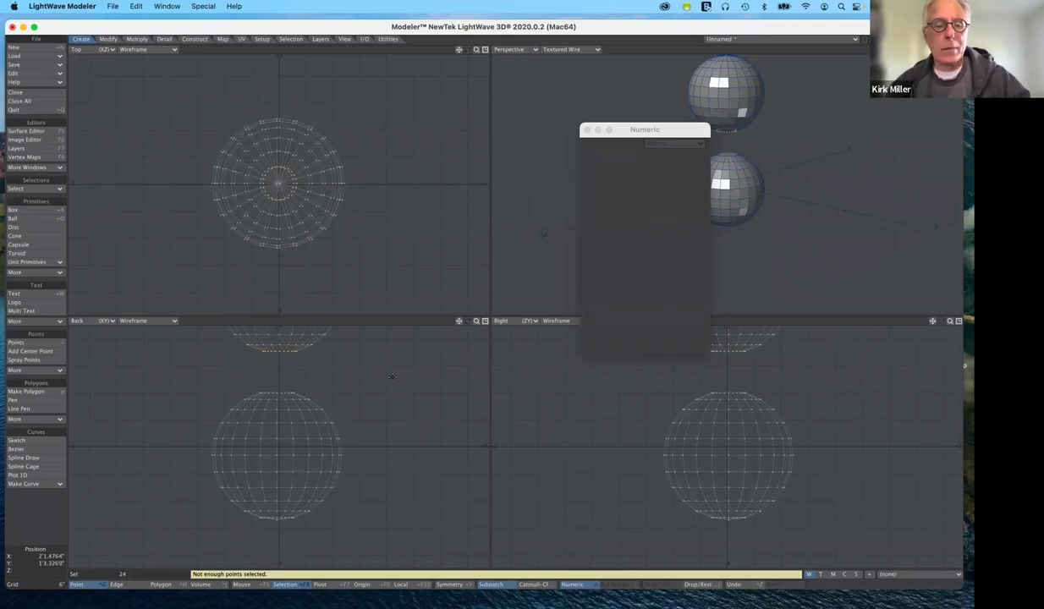
key("slash")
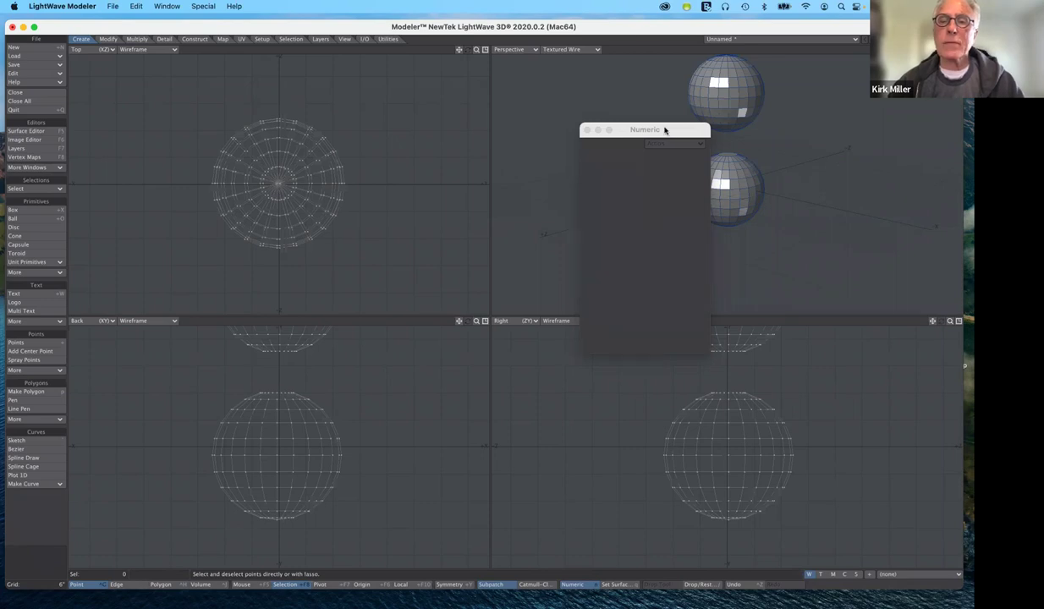
Step: Select the two new cap polygons, under the upper ball and on top of the lower ball, in polygon mode
left_click_drag(645, 130, 545, 89)
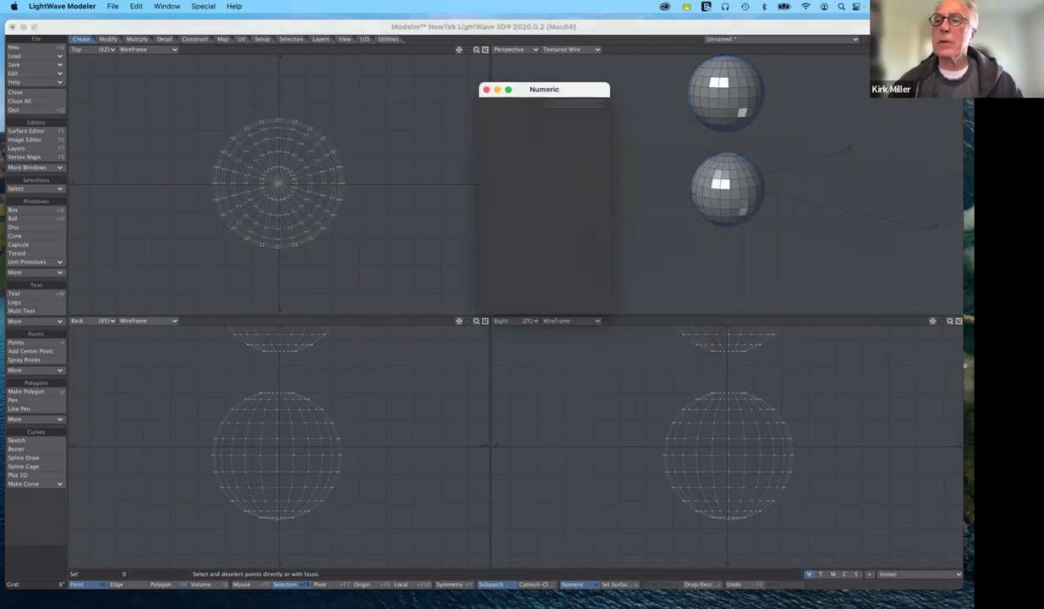
key("n")
key("n")
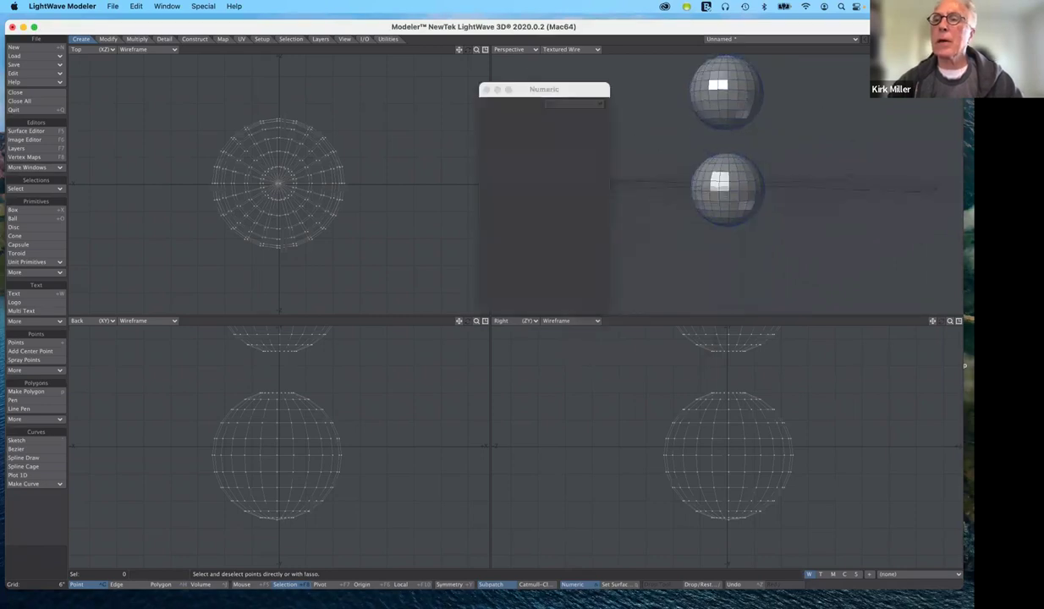
left_click_drag(941, 49, 942, 23)
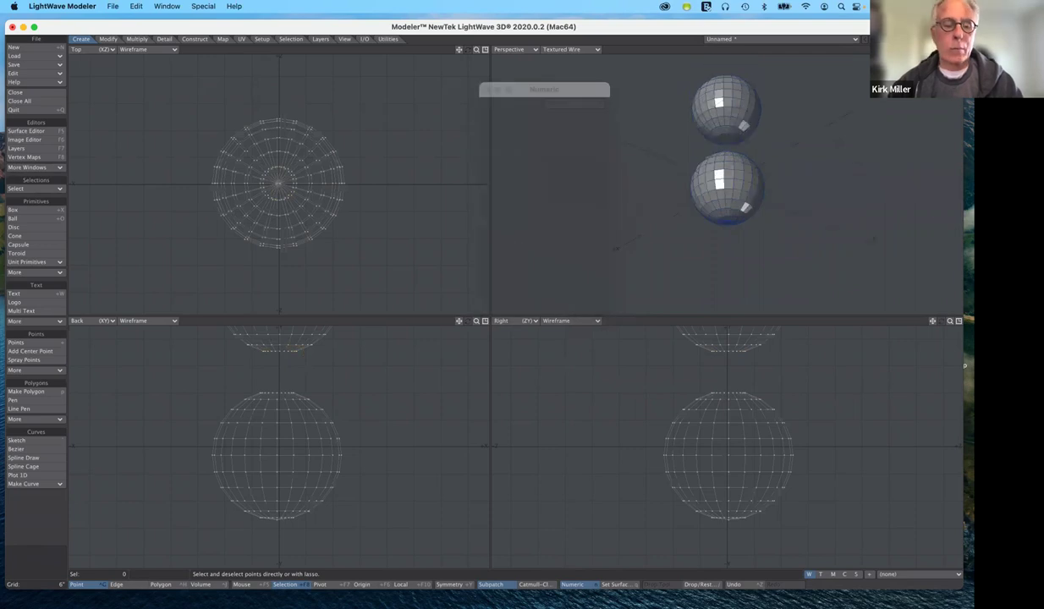
left_click(166, 587)
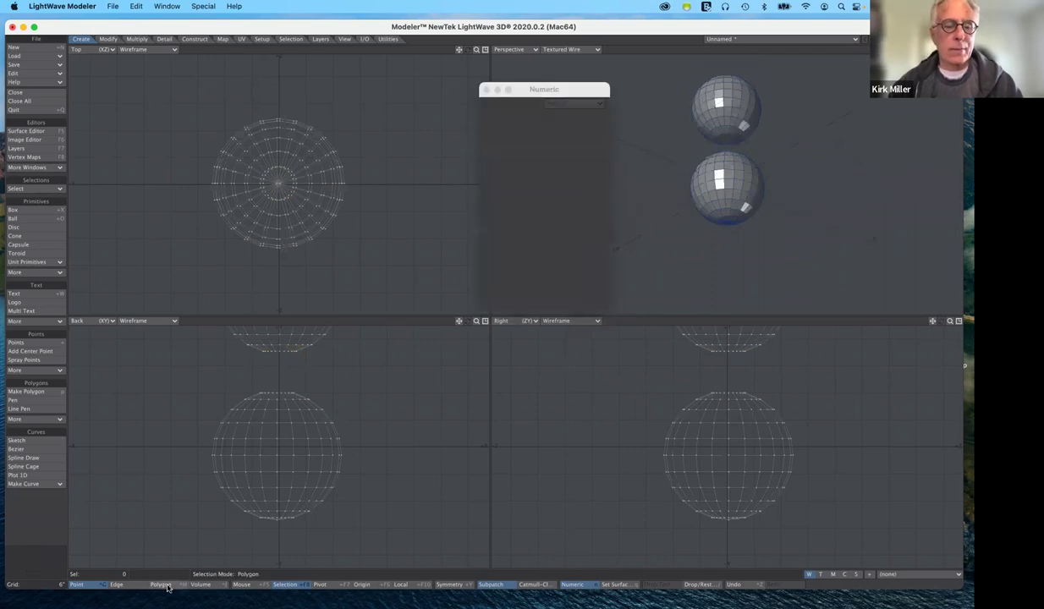
left_click(726, 137)
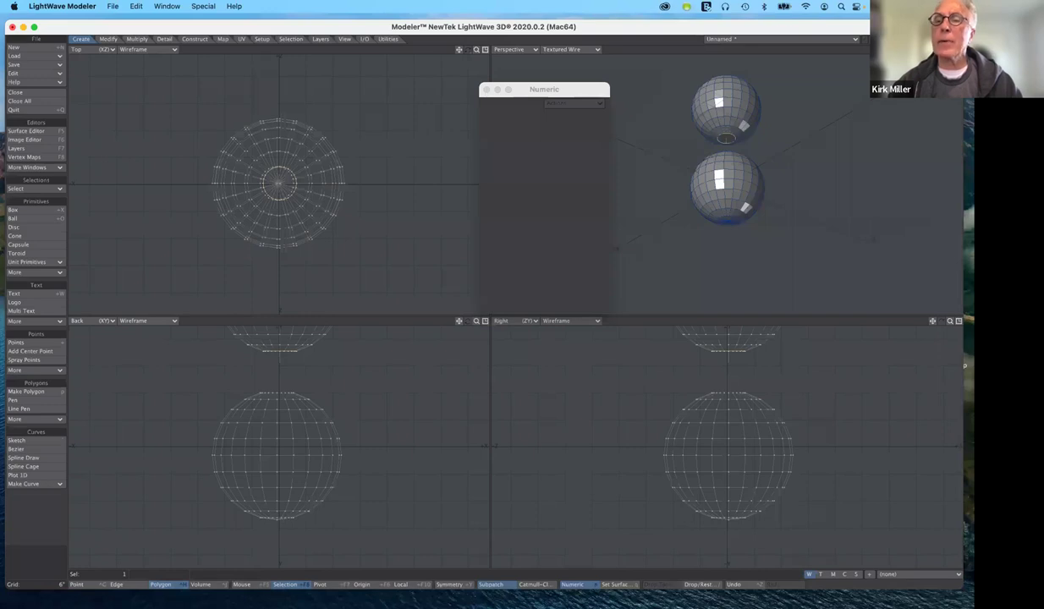
left_click_drag(788, 154, 788, 172, "alt")
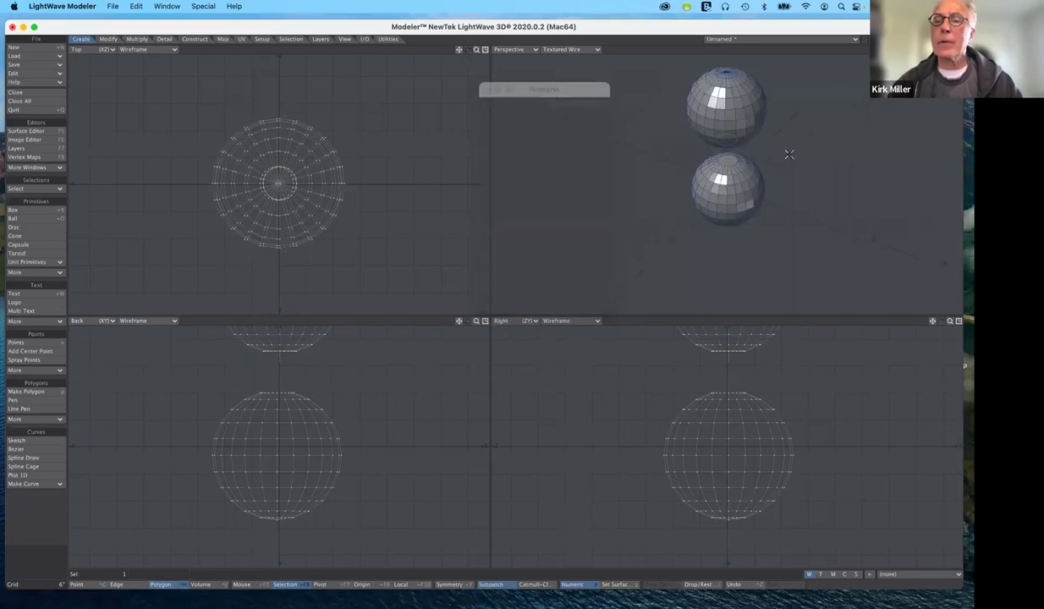
left_click(728, 159, "shift")
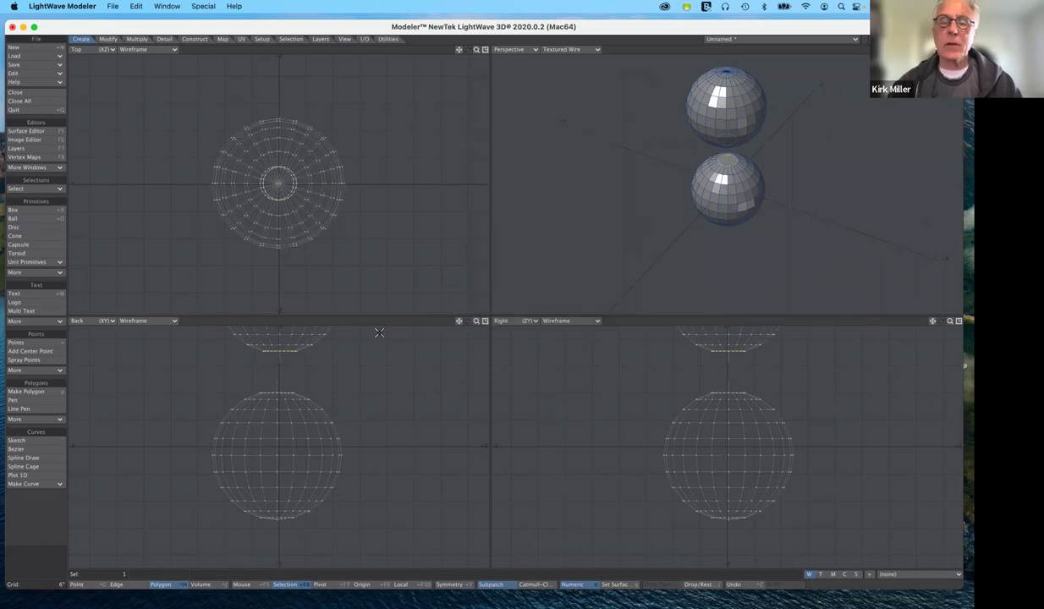
Step: Join the two balls with Bridge between the selected cap polygons and clear the selection
left_click(49, 484)
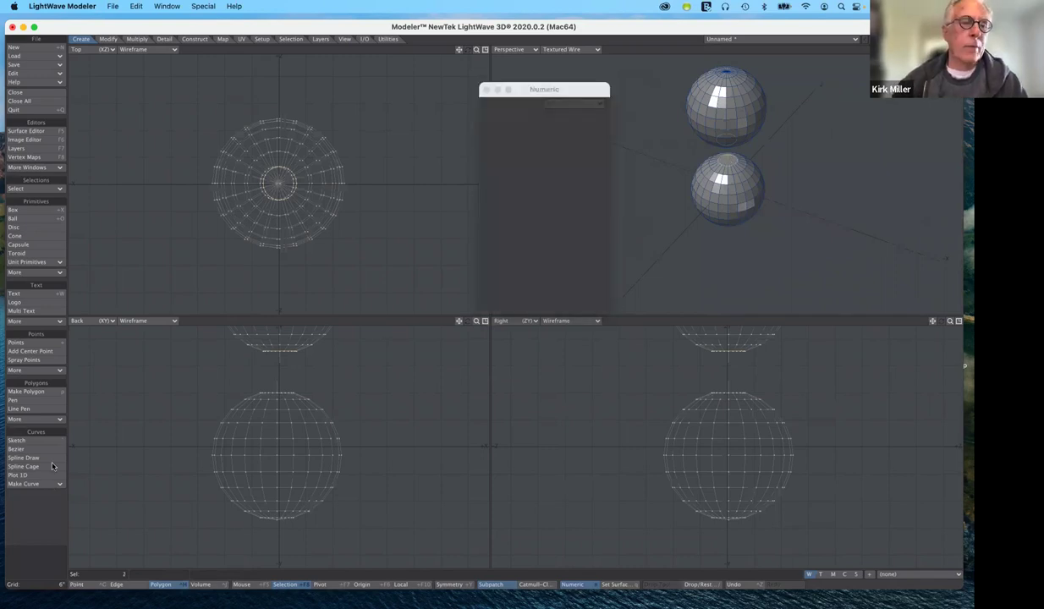
left_click(195, 39)
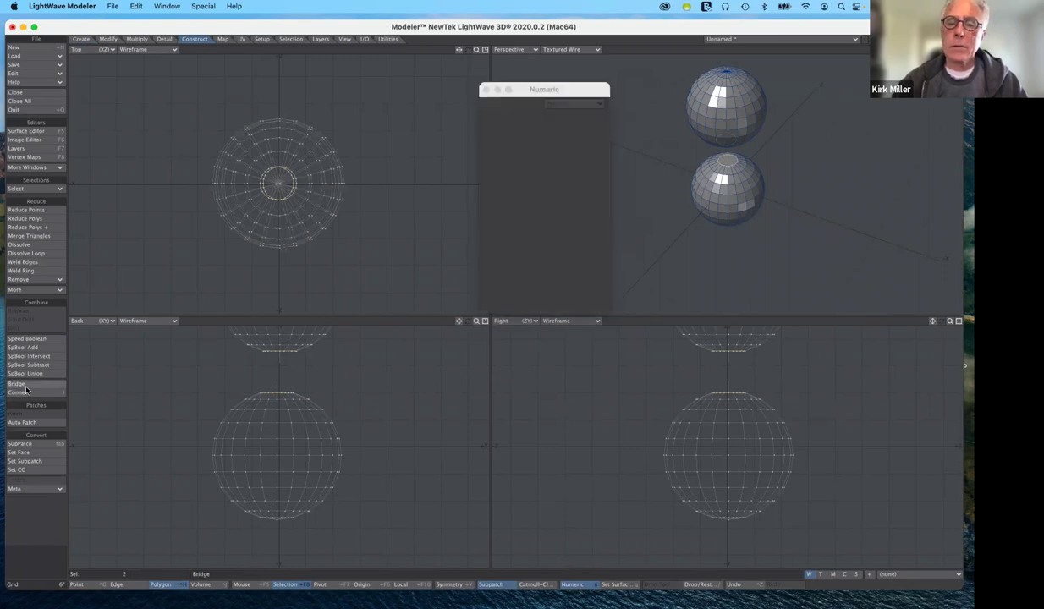
left_click(27, 388)
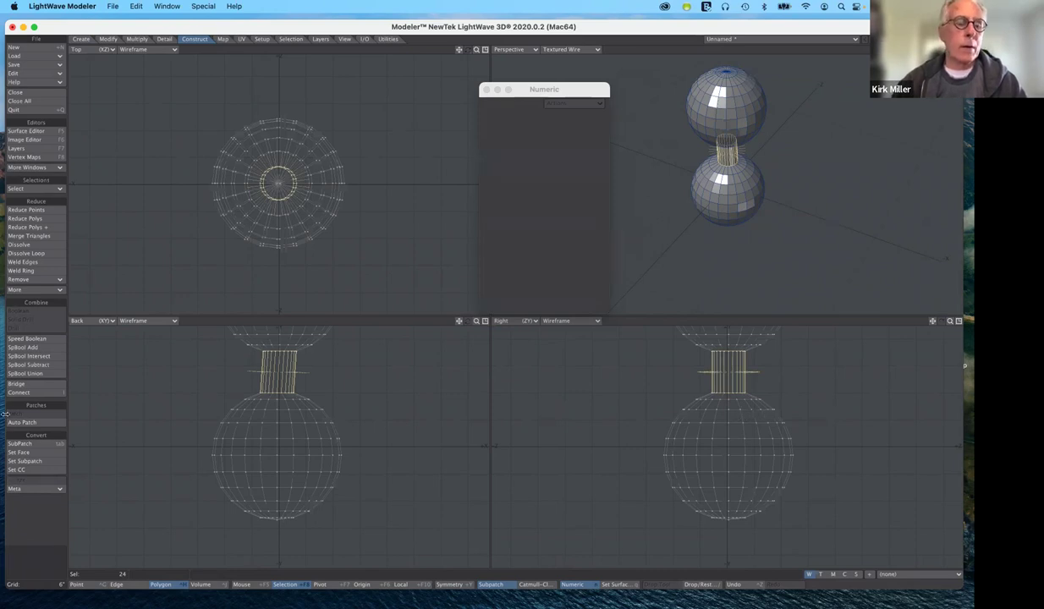
left_click(33, 568)
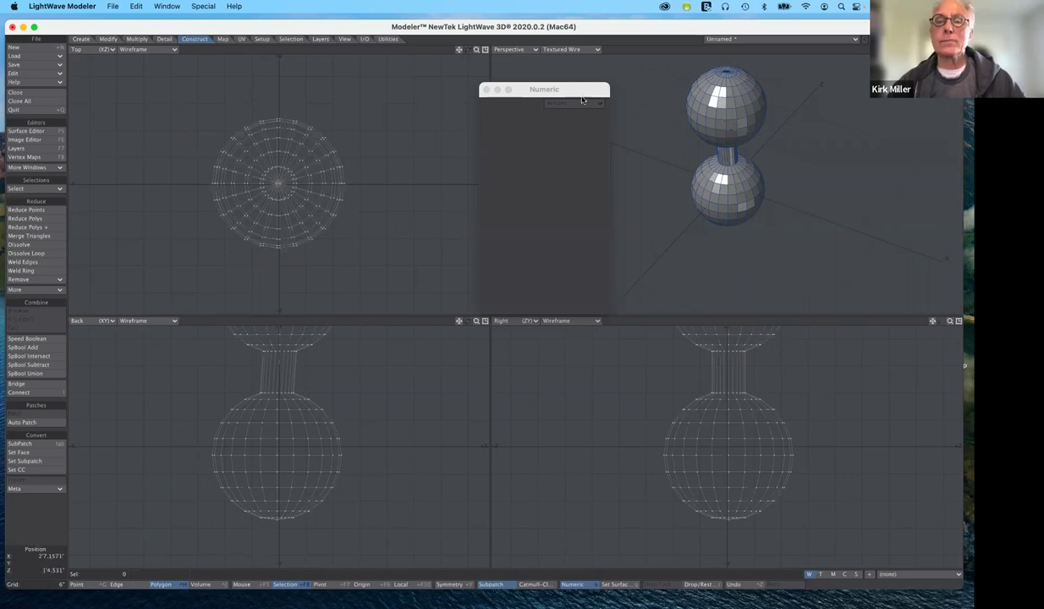
Step: Convert the bridged balls to subpatches and inspect the smoothed neck in the Perspective view
left_click_drag(544, 90, 288, 115)
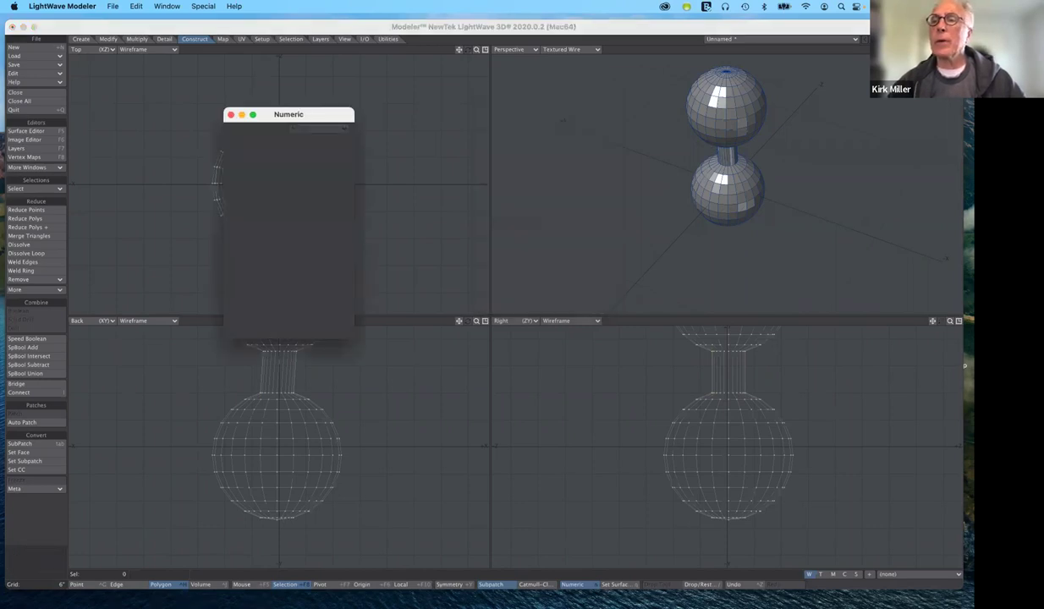
key("n")
left_click_drag(745, 228, 783, 161, "alt")
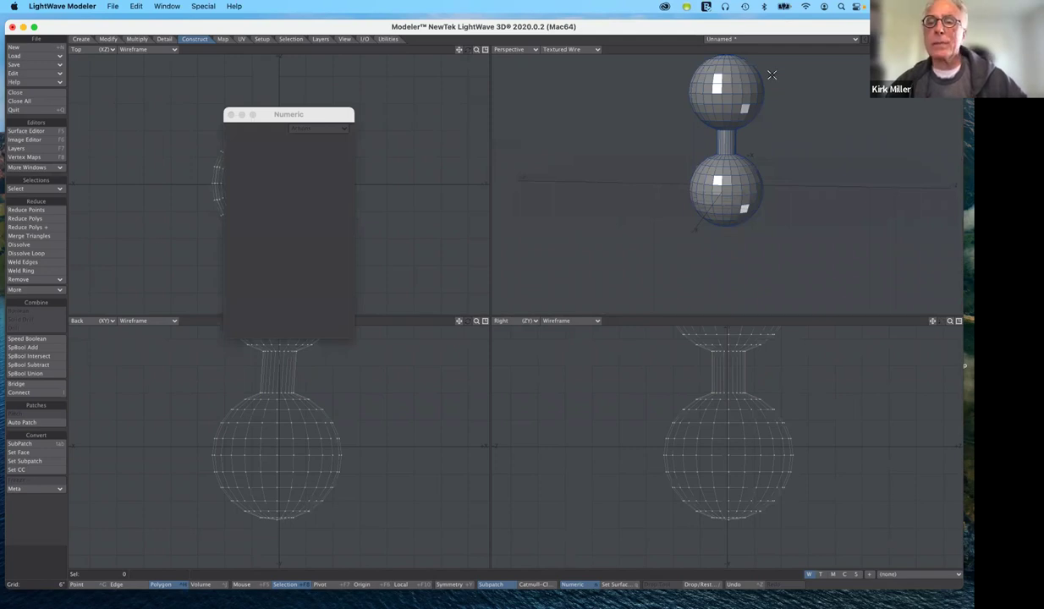
key("Tab")
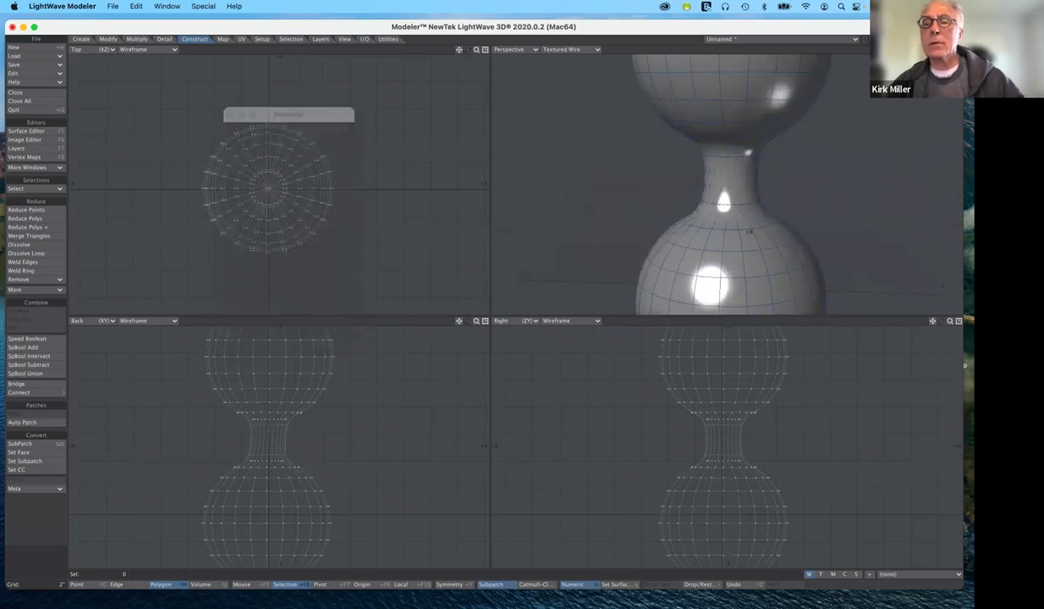
scroll(724, 185, "down", 1)
scroll(725, 184, "down", 2)
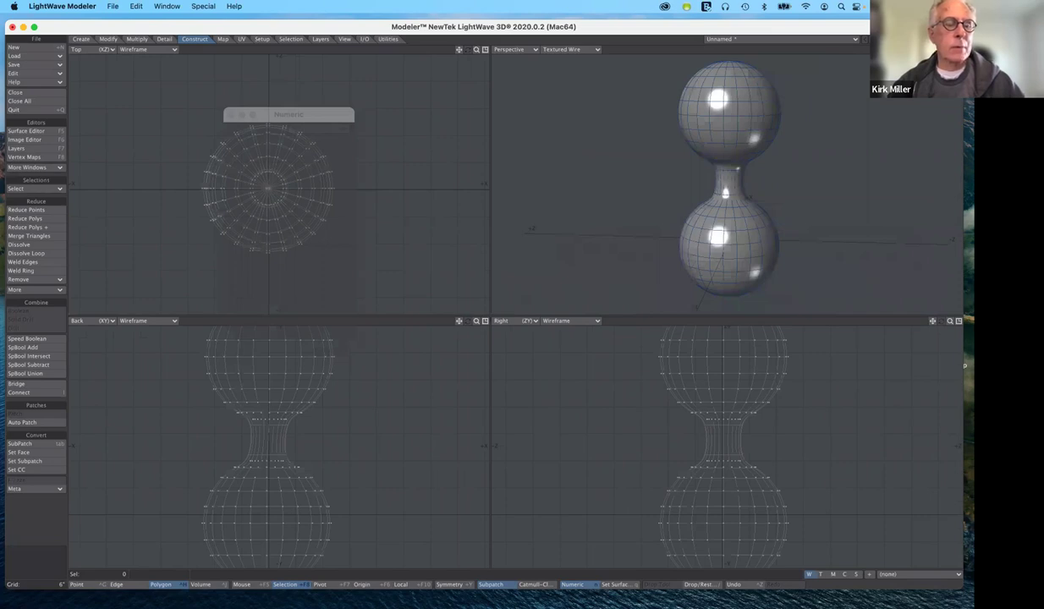
scroll(728, 182, "down", 1)
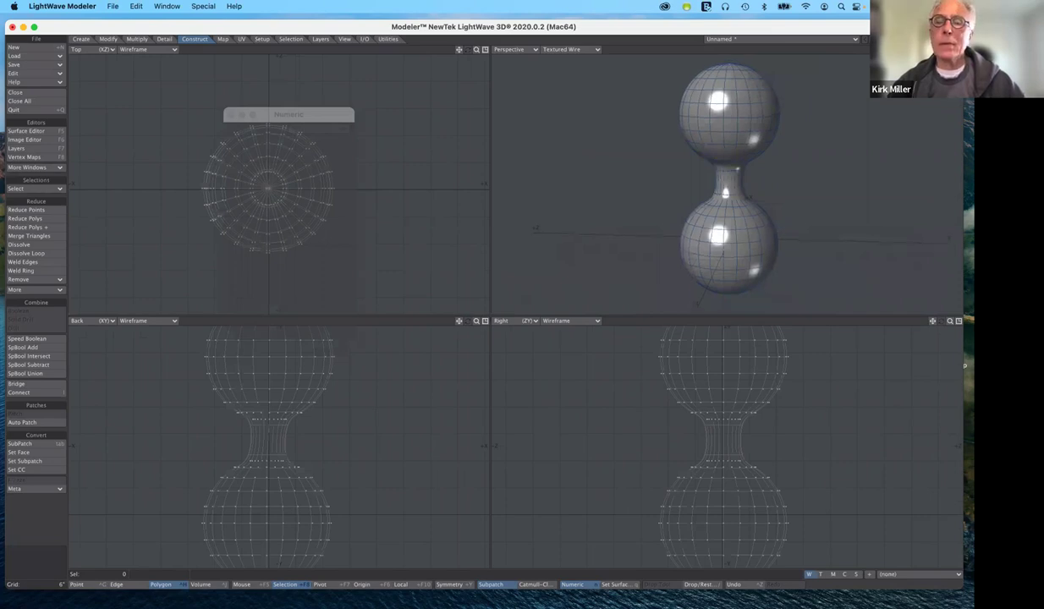
key("Left")
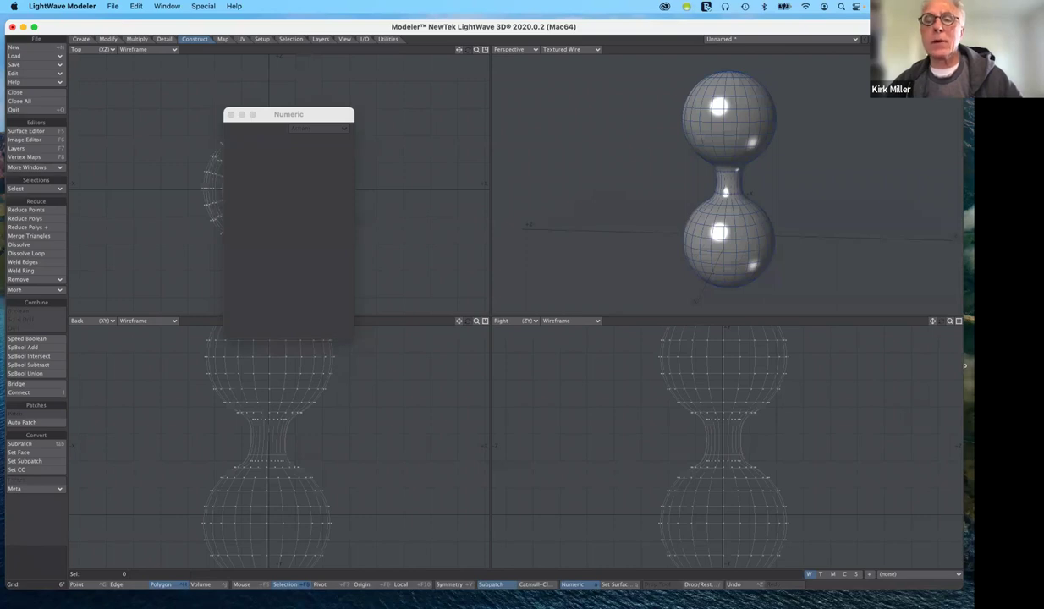
Step: Switch to layer 1 and delete the cube in it
key("1")
left_click_drag(320, 116, 546, 183)
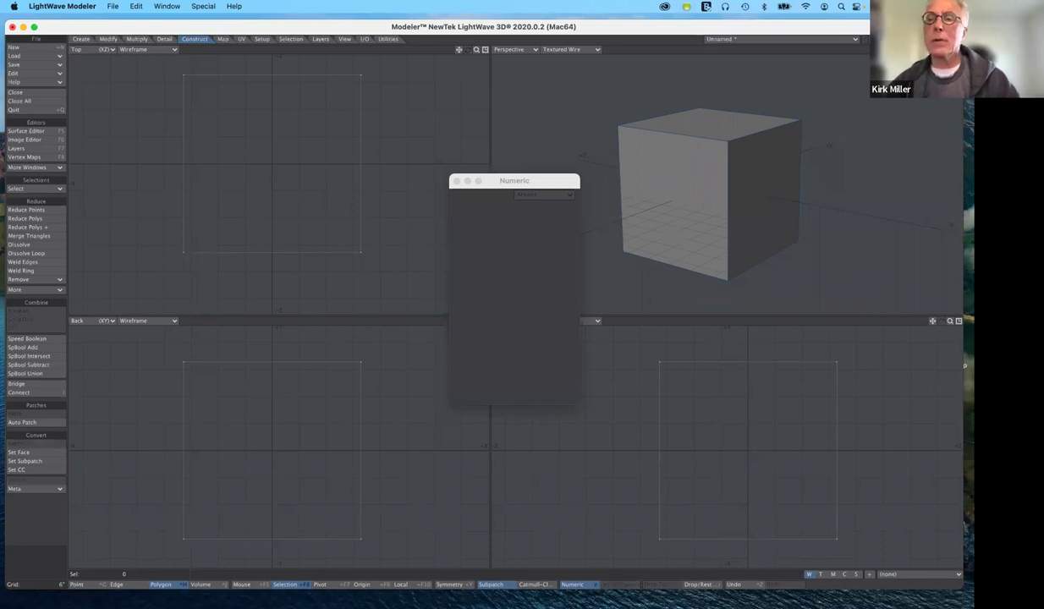
key("Delete")
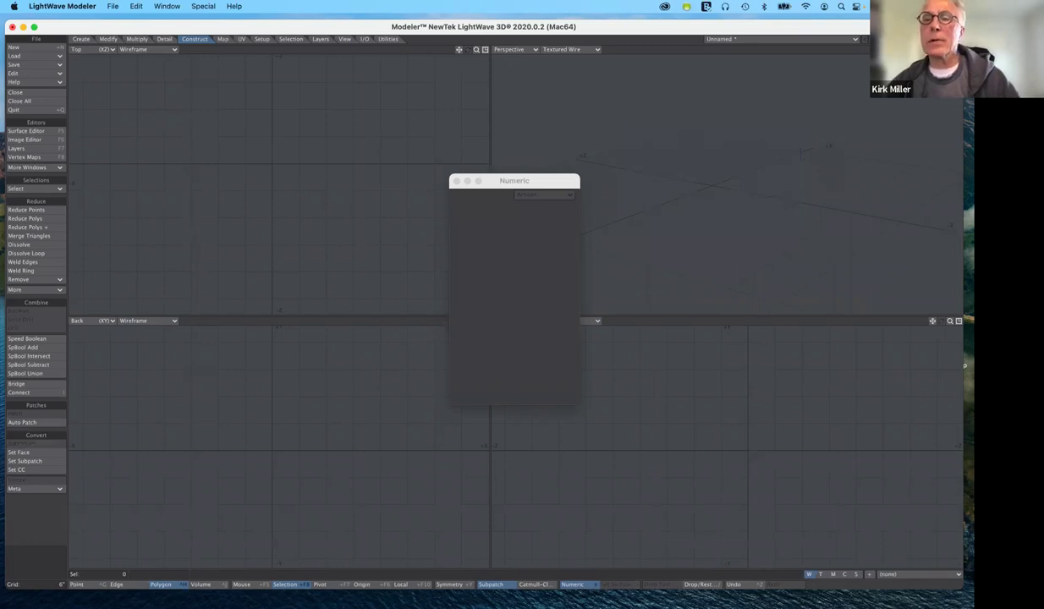
Step: Undo the cube's deletion and draw a 24-sided flat disc about 8" in radius at the cube's centre in the Back view
key("u")
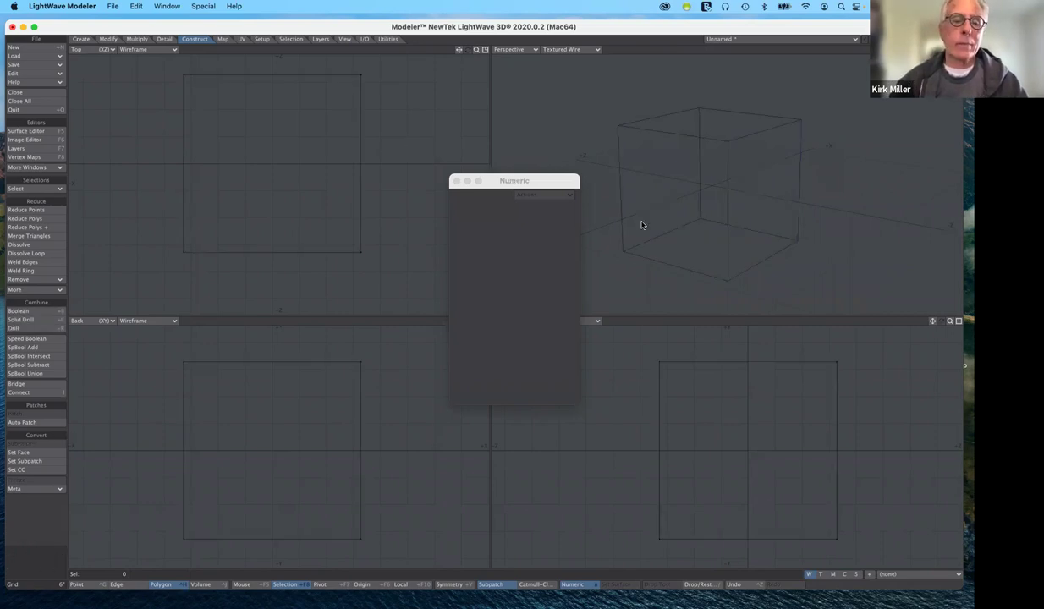
left_click_drag(498, 179, 642, 225)
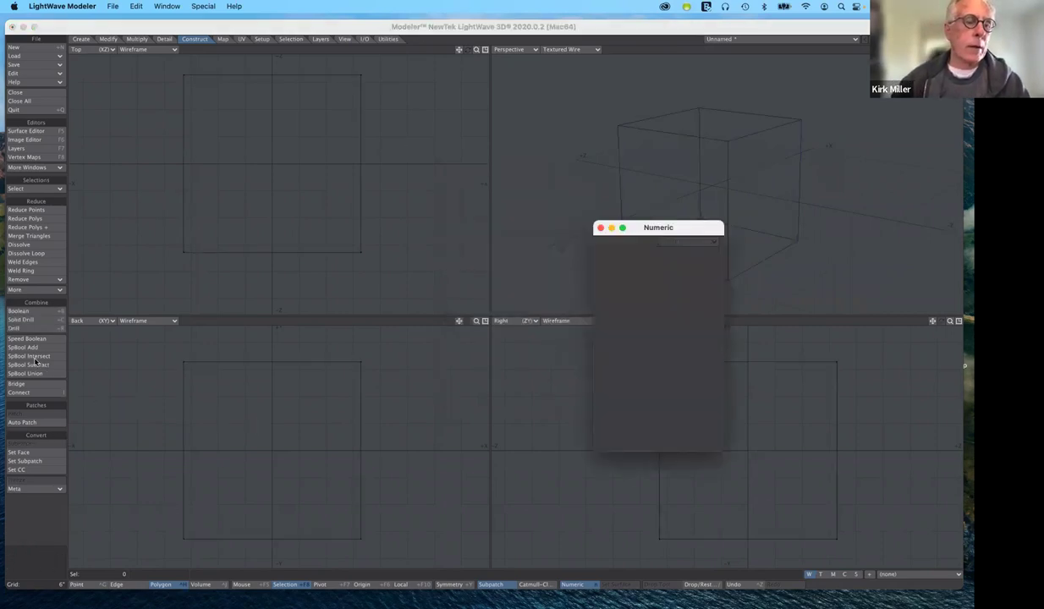
left_click(81, 40)
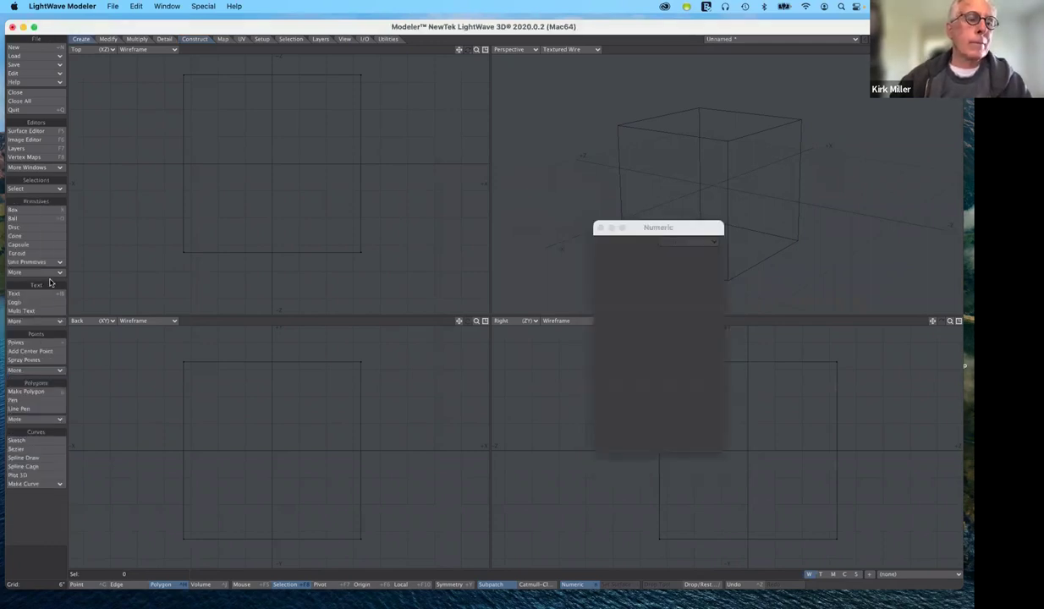
left_click(33, 229)
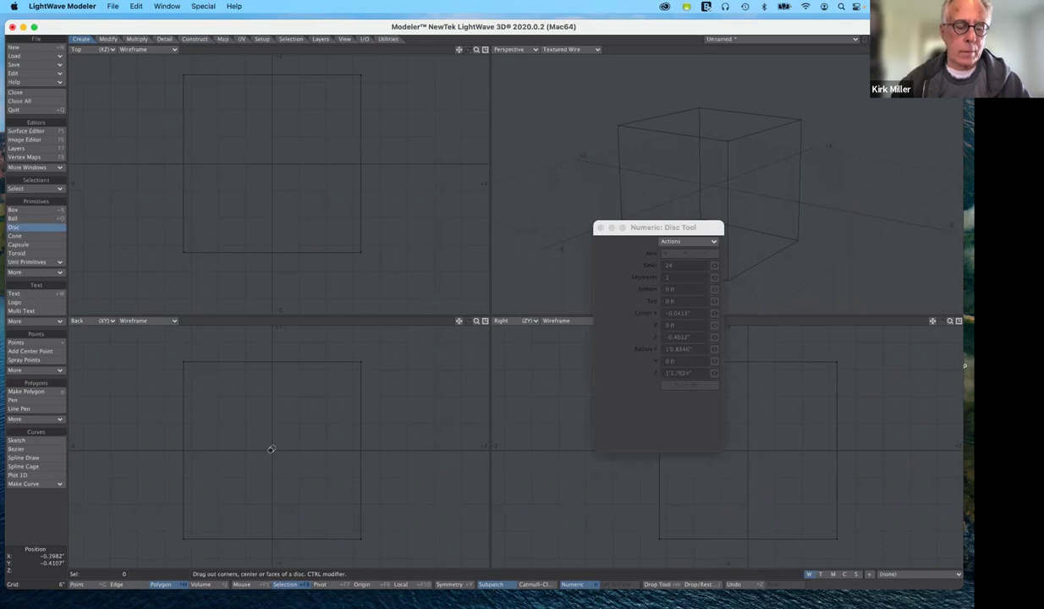
left_click_drag(271, 449, 302, 494)
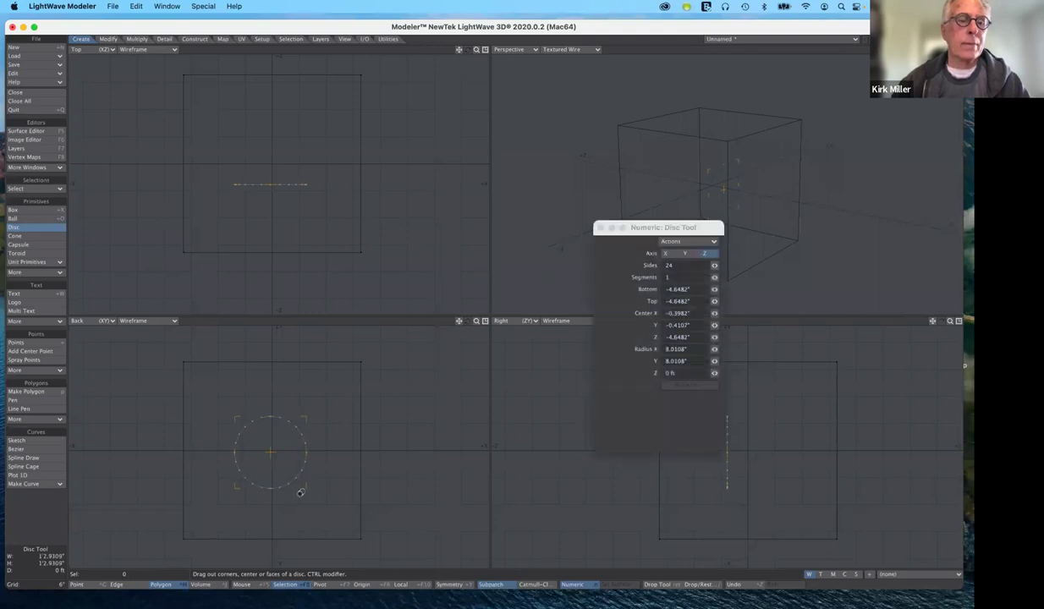
left_click(51, 230)
key("space")
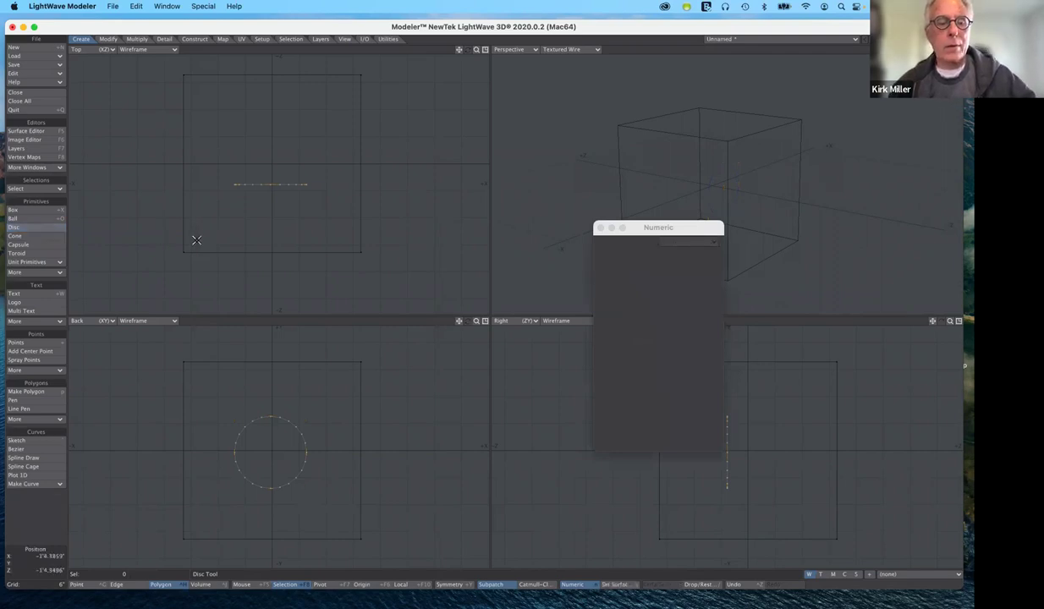
Step: Move the disc about 2' along negative Z, outside the cube, and make the cube's layer foreground with the disc as background
key("t")
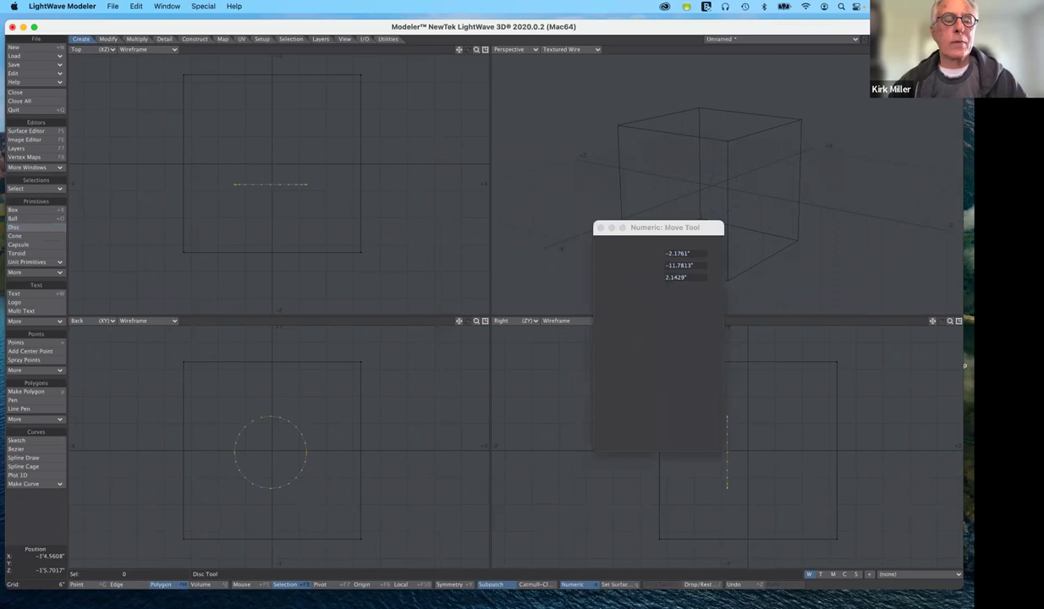
left_click_drag(268, 210, 273, 294)
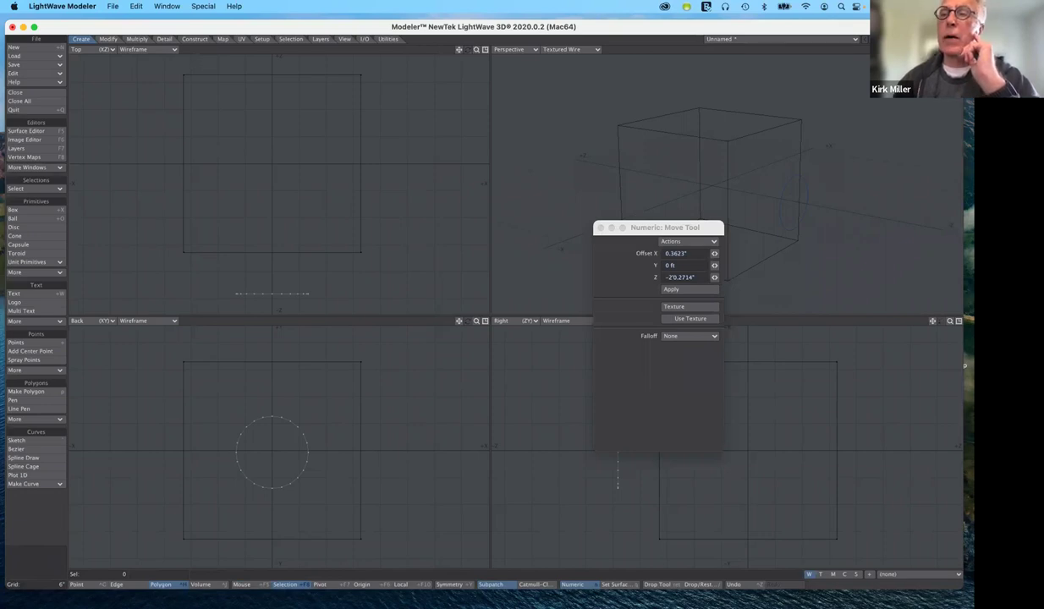
key("n")
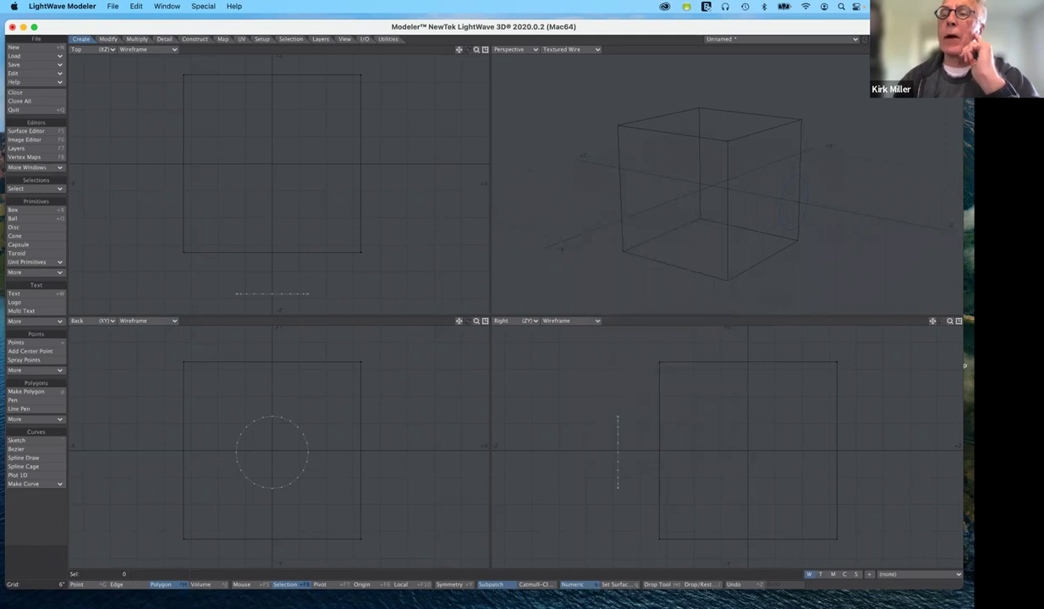
key("n")
key("1")
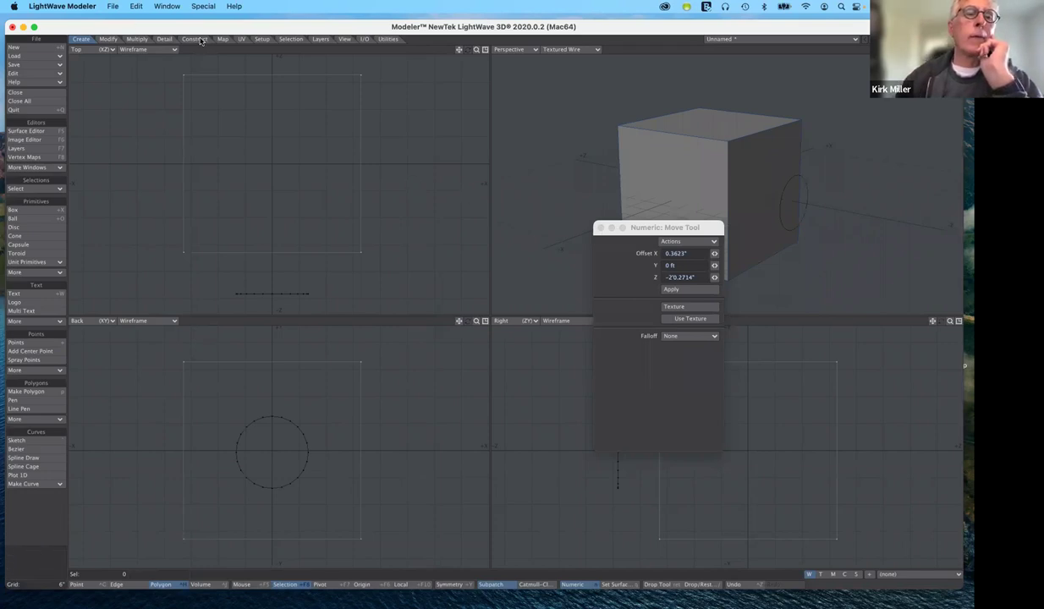
Step: Try Template Drill on the cube with the X axis and the Core operation, and undo it
key("n")
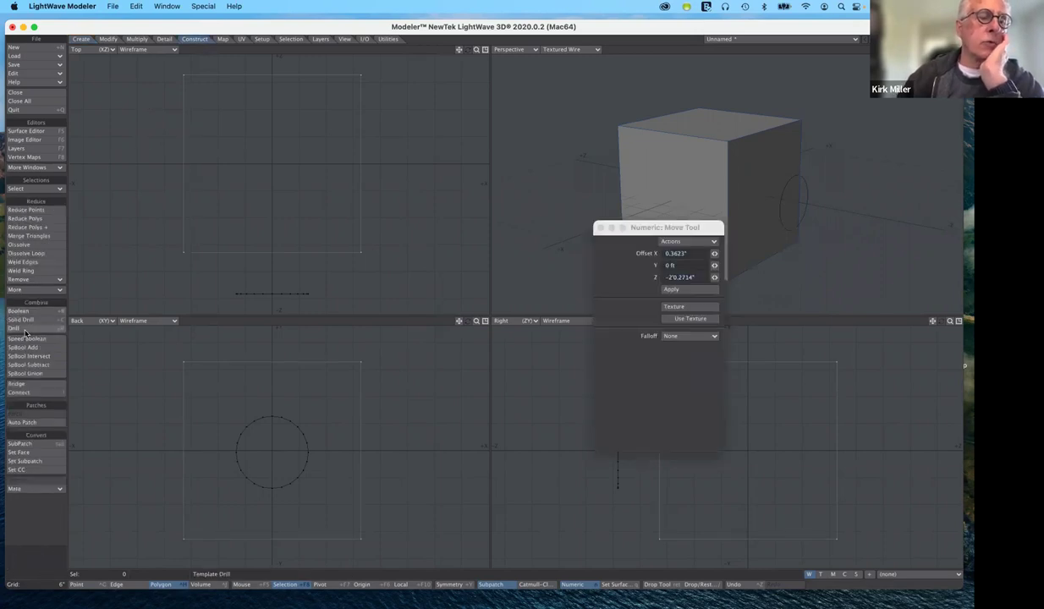
key("n")
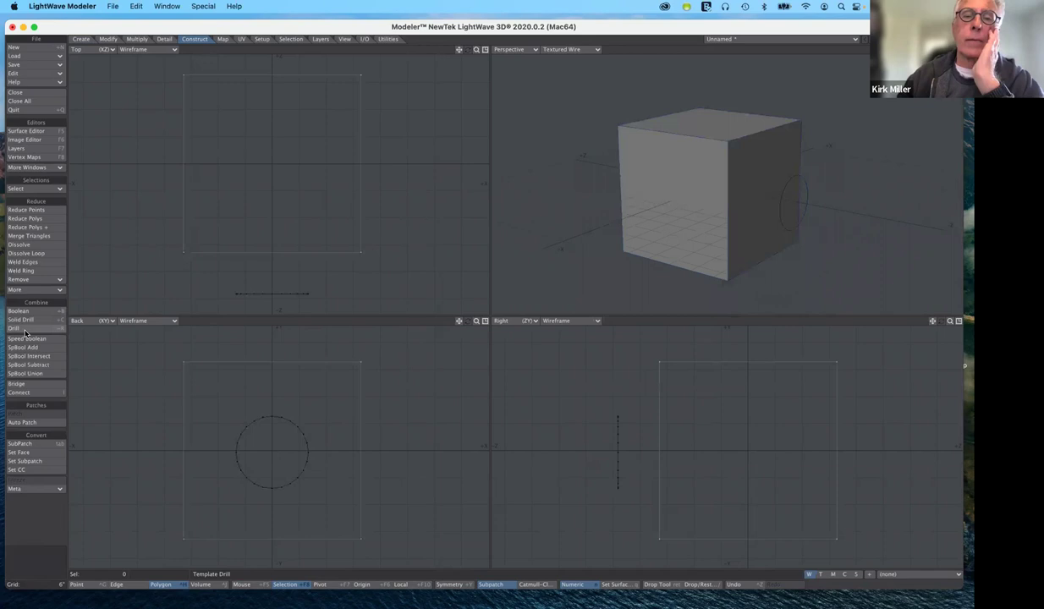
left_click(25, 331)
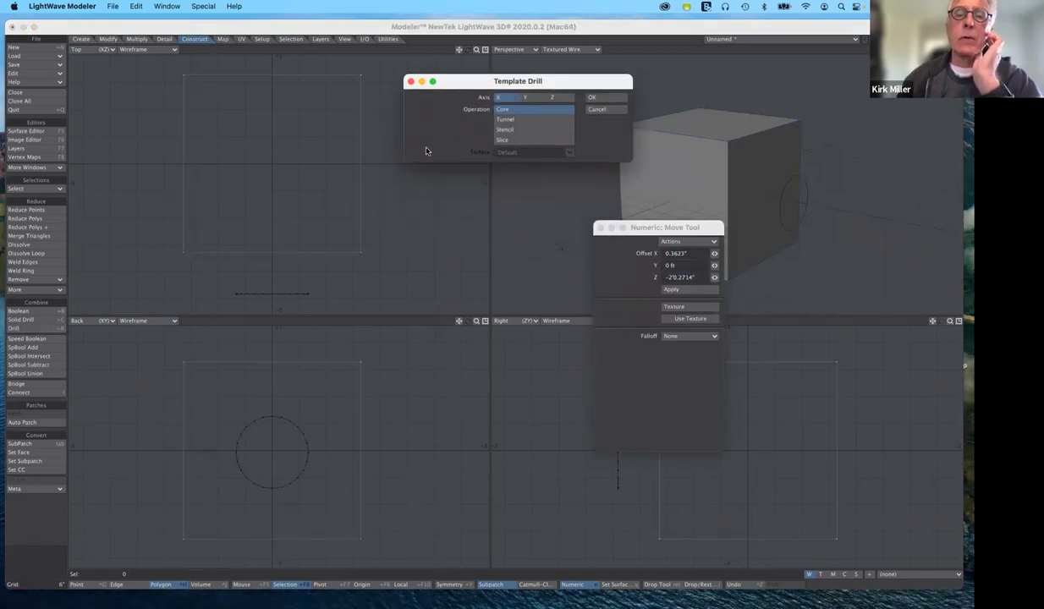
left_click(501, 114)
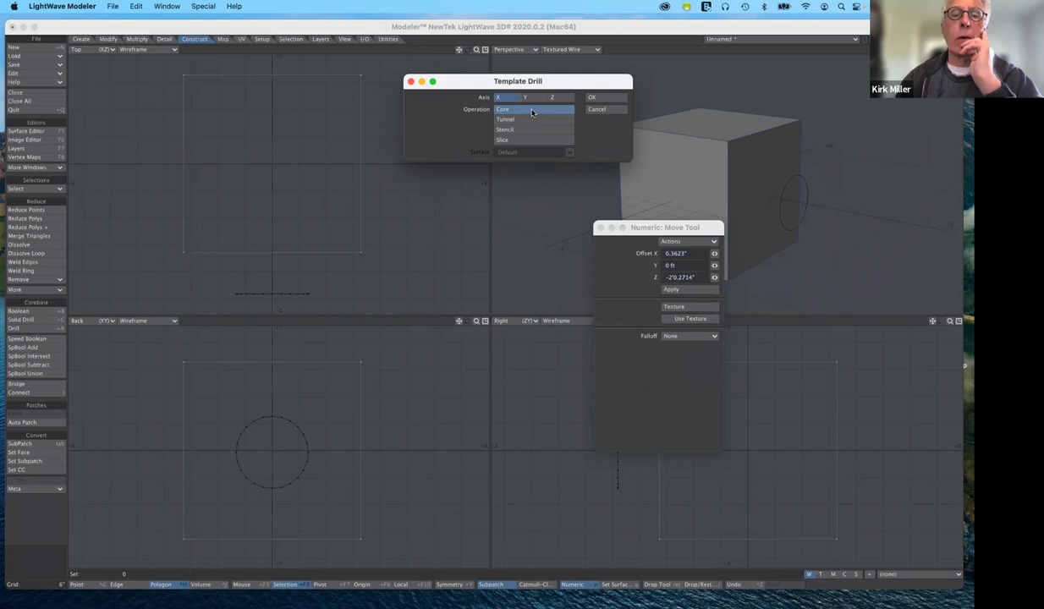
left_click(596, 98)
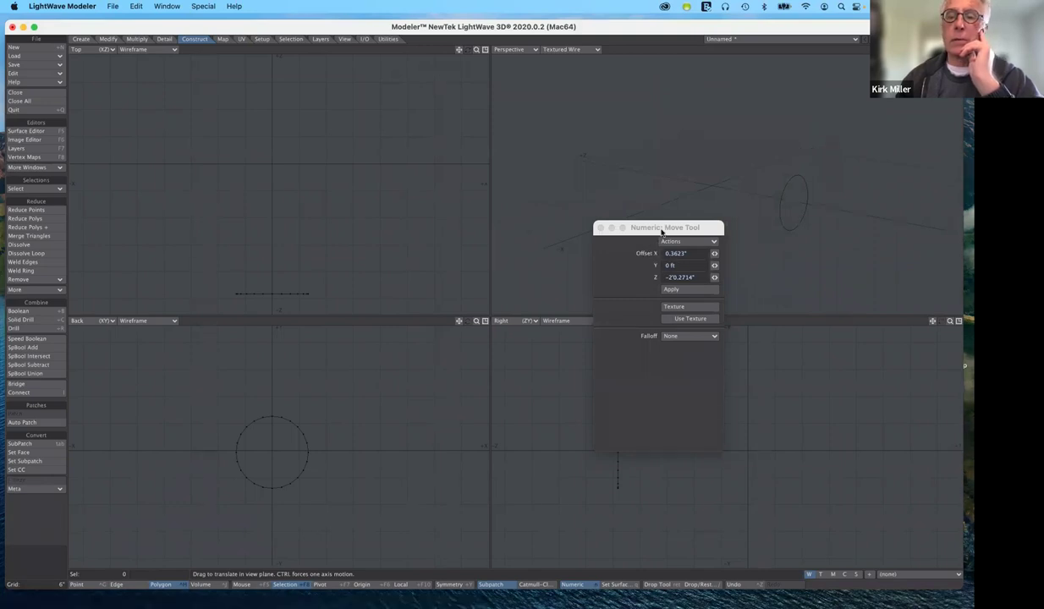
mouse_move(662, 230)
left_mouse_down()
mouse_move(648, 244)
mouse_move(644, 230)
left_mouse_up()
mouse_move(604, 230)
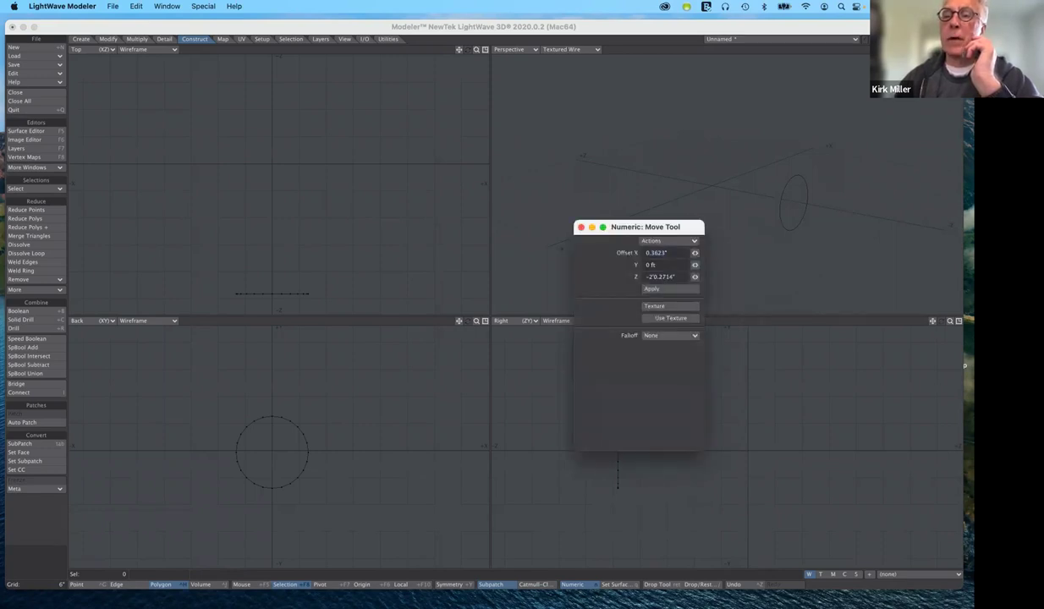
left_click_drag(942, 49, 921, 71)
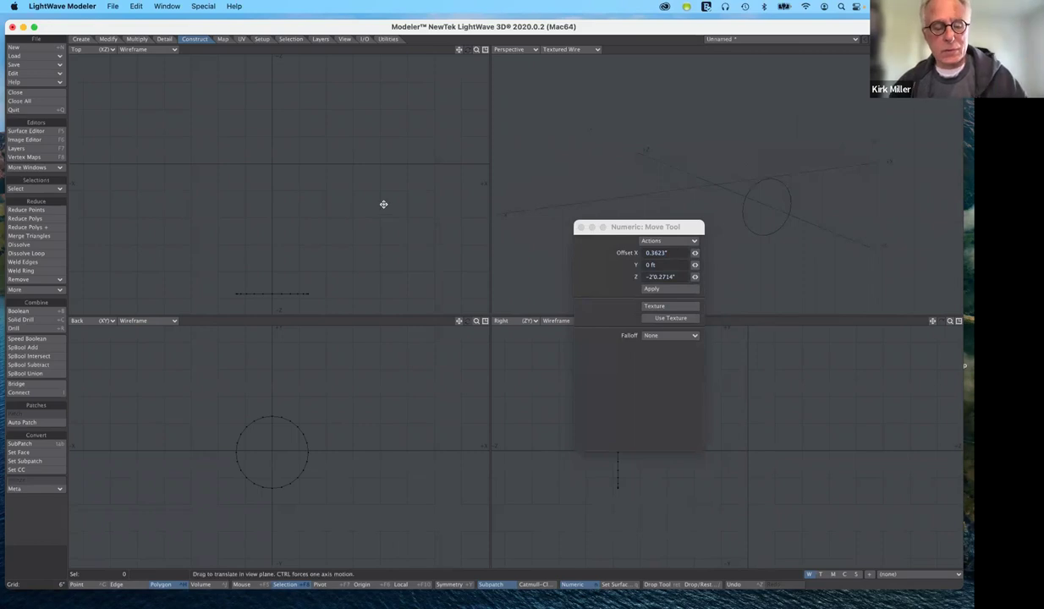
key("1")
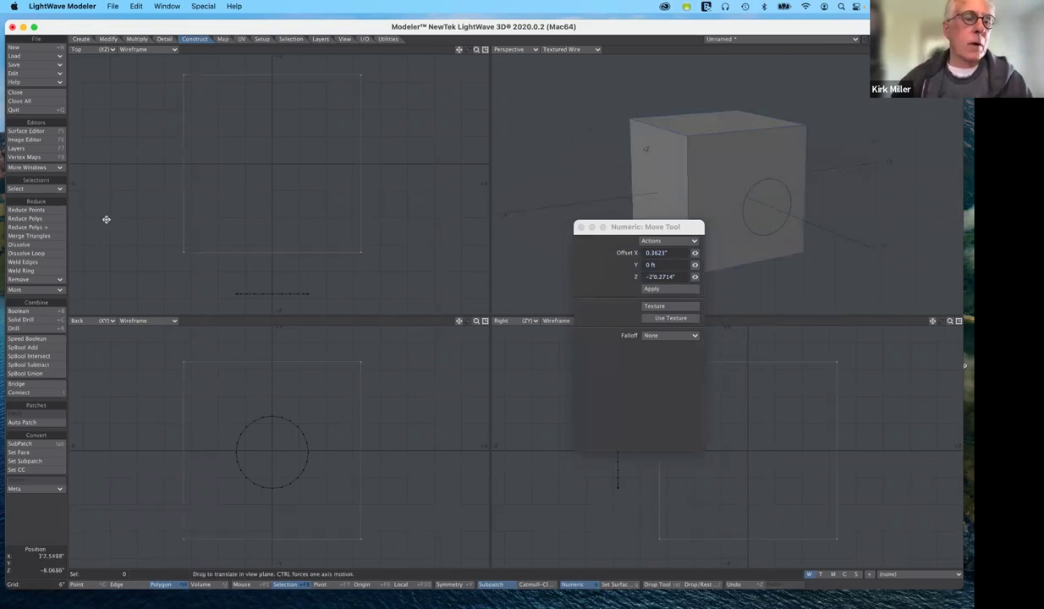
Step: Drill the cube with the disc using the Z axis and the Core operation, inspect the result in Perspective, and undo it
left_click(37, 331)
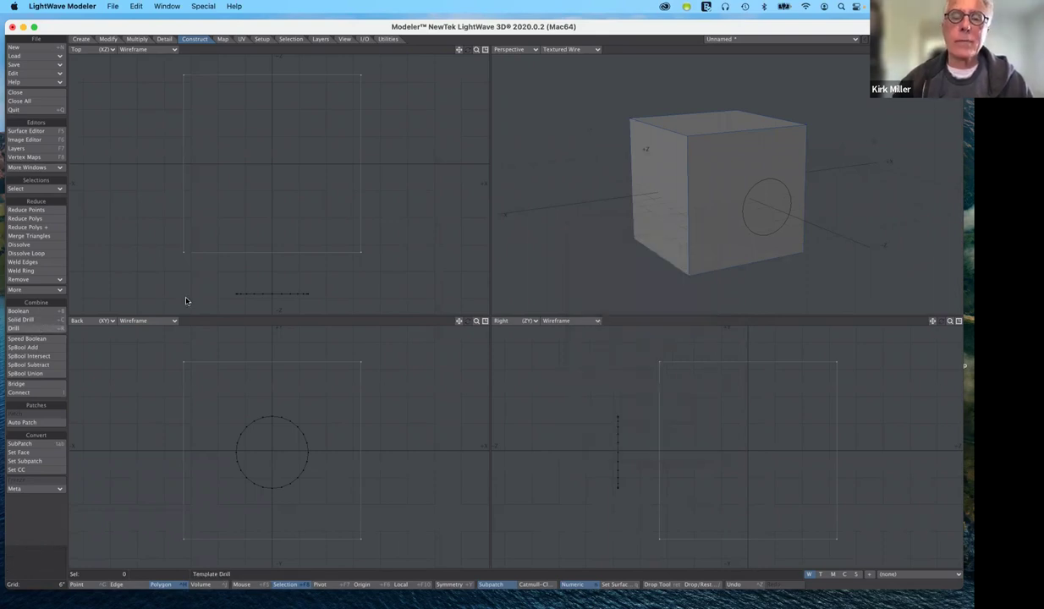
left_click(487, 175)
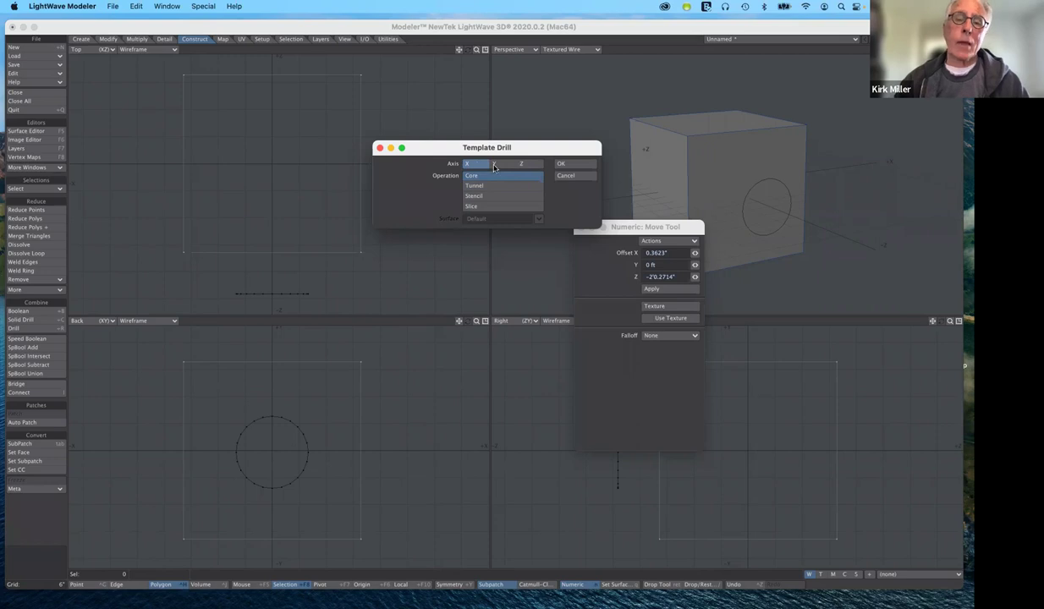
left_click(518, 163)
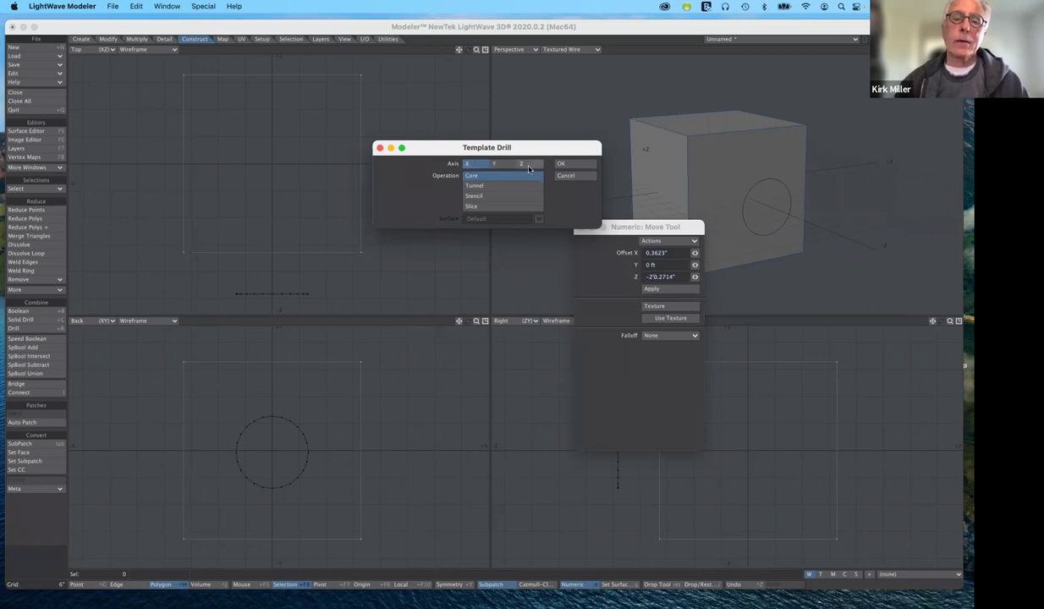
left_click(573, 163)
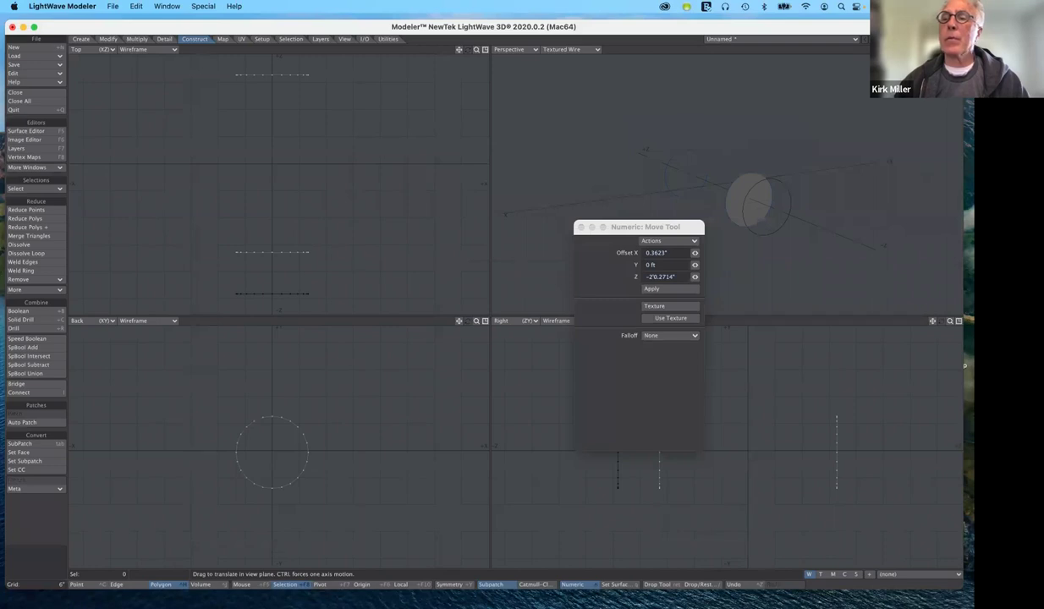
left_click_drag(744, 191, 711, 212, "alt")
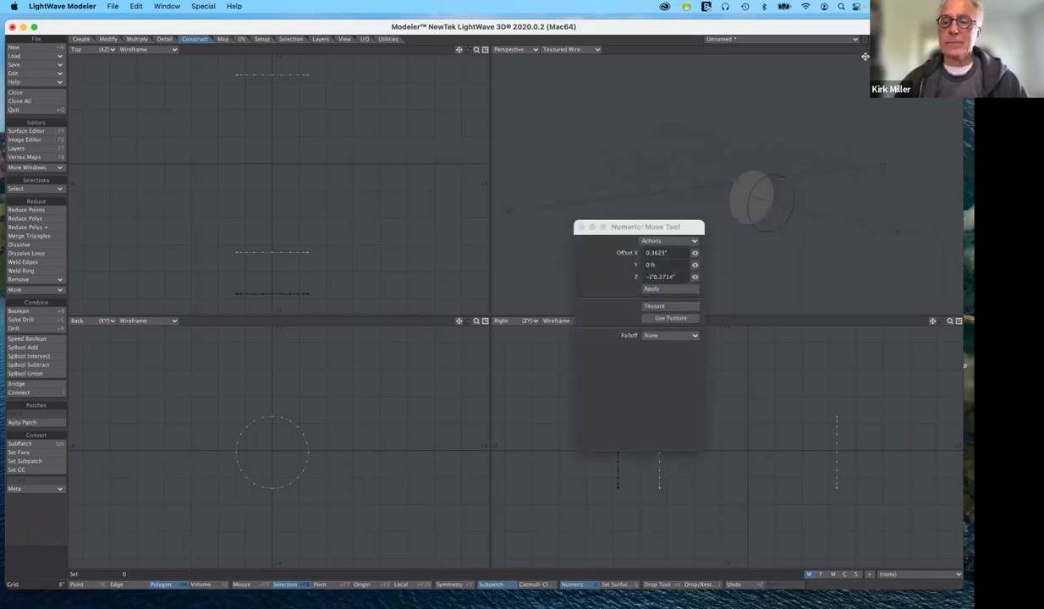
key("ctrl+z")
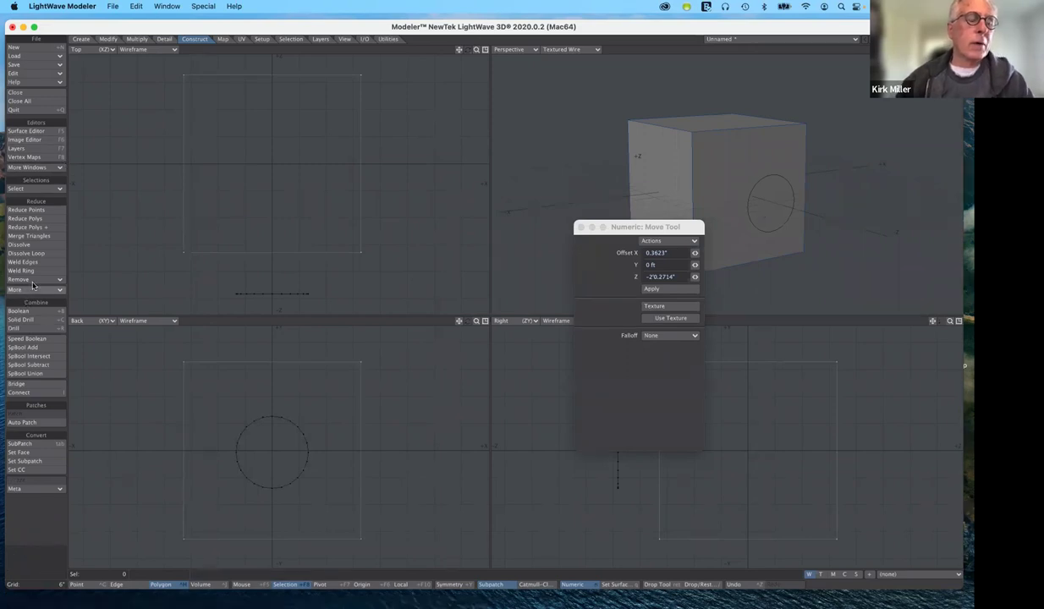
Step: Cut a hole through the cube with Template Drill, using the Z axis and the Tunnel operation, and inspect it in Perspective
left_click(44, 330)
left_click(474, 176)
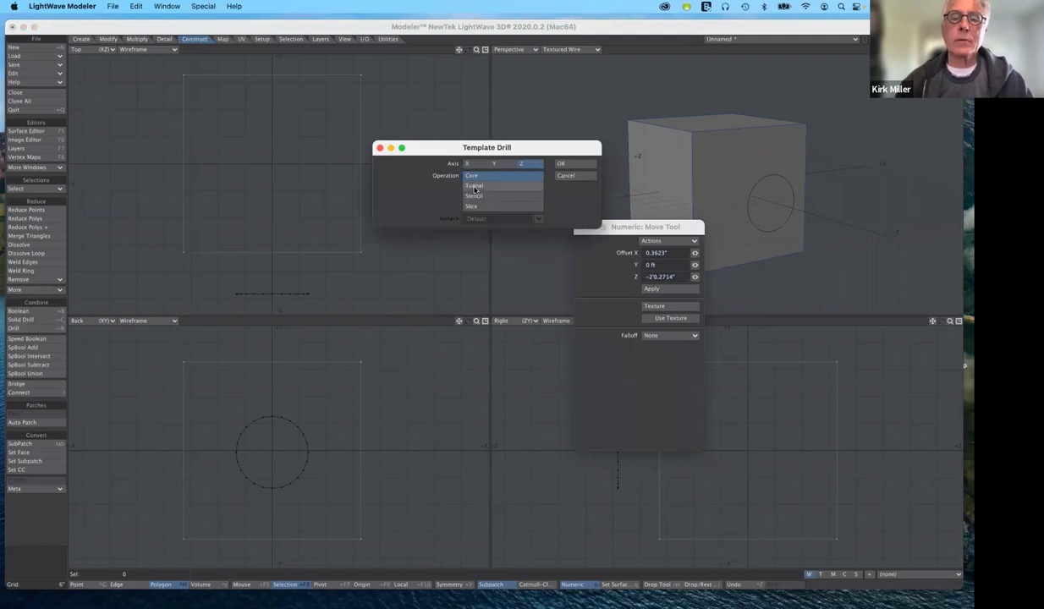
left_click(475, 187)
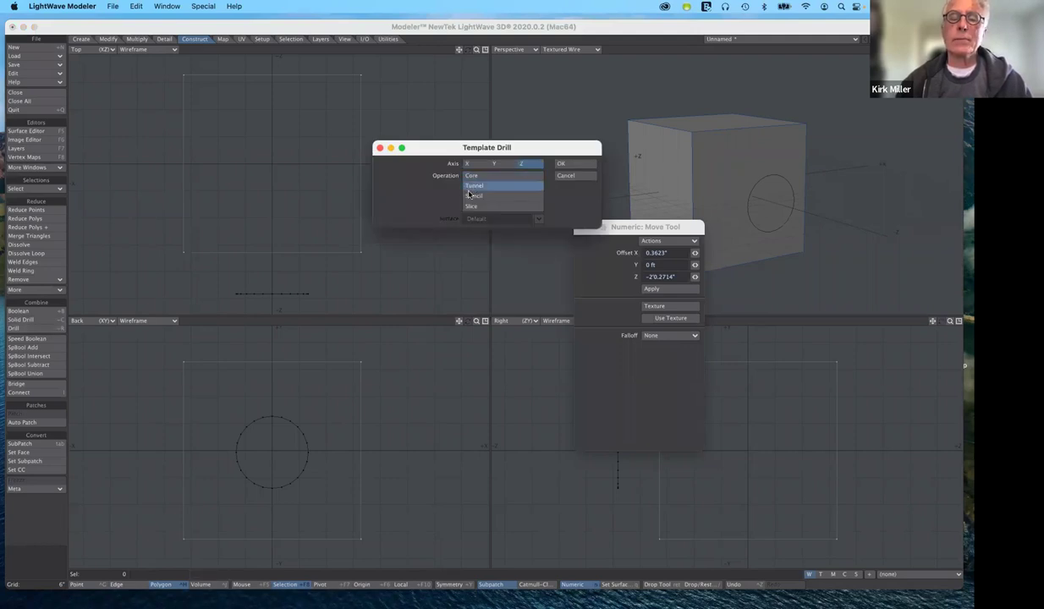
left_click(574, 166)
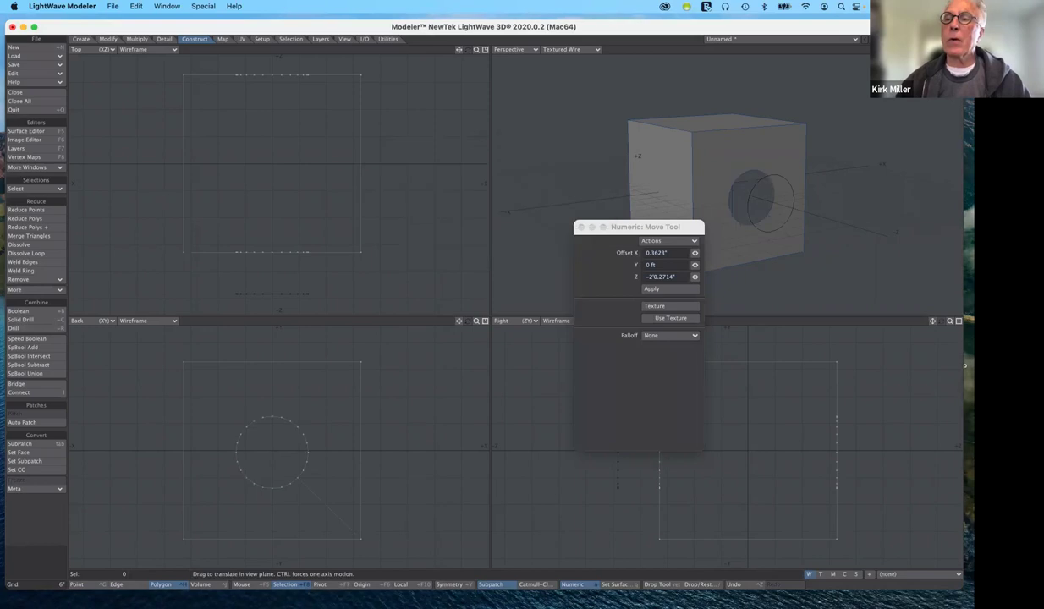
mouse_move(941, 49)
left_mouse_down()
mouse_move(922, 63)
mouse_move(901, 51)
mouse_move(935, 64)
mouse_move(942, 80)
mouse_move(955, 68)
mouse_move(936, 58)
left_mouse_up()
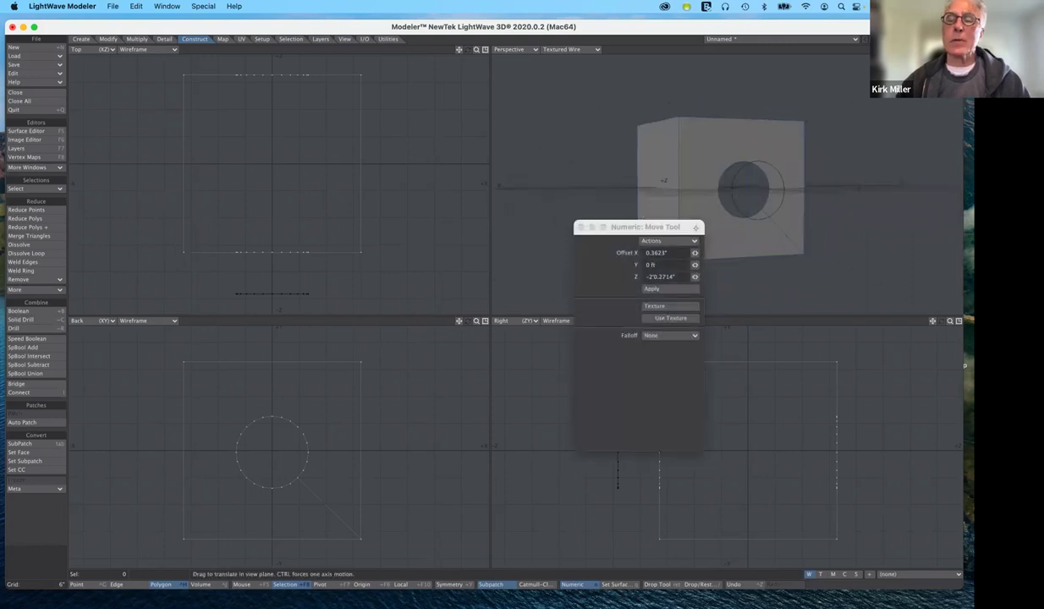
key("n")
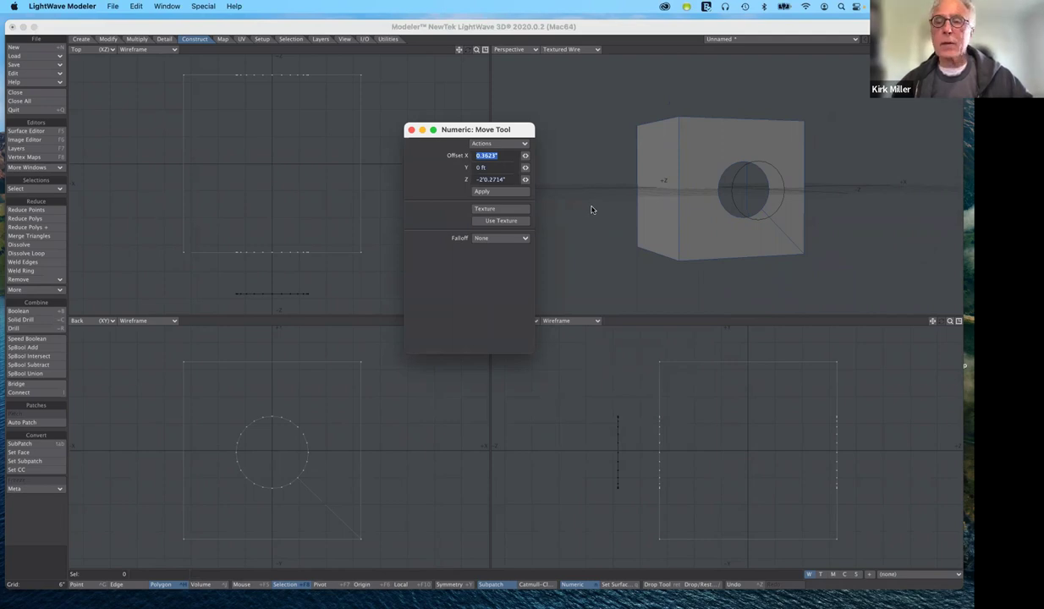
key("Tab")
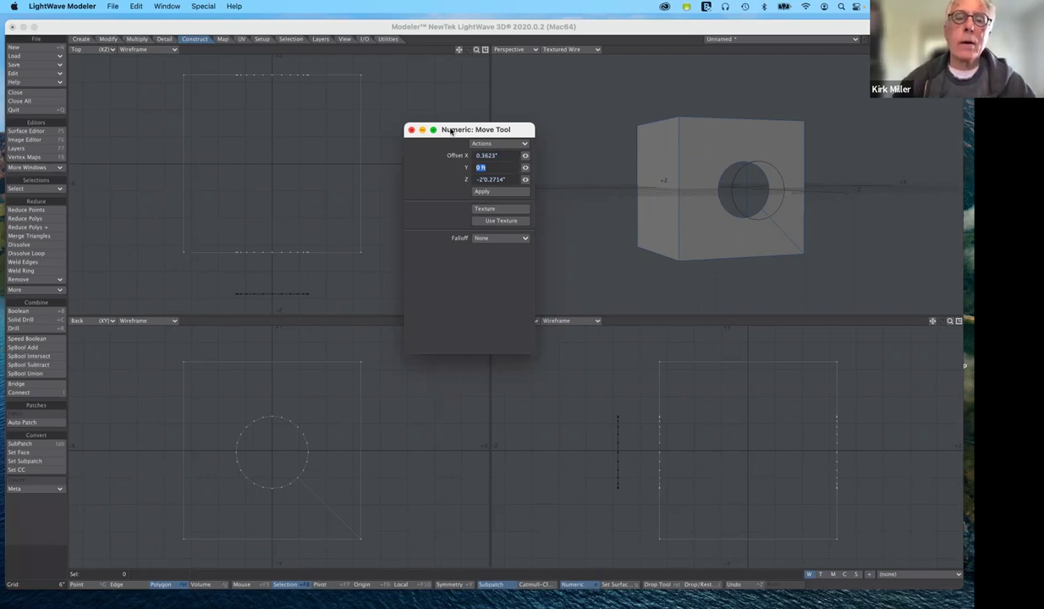
type("t")
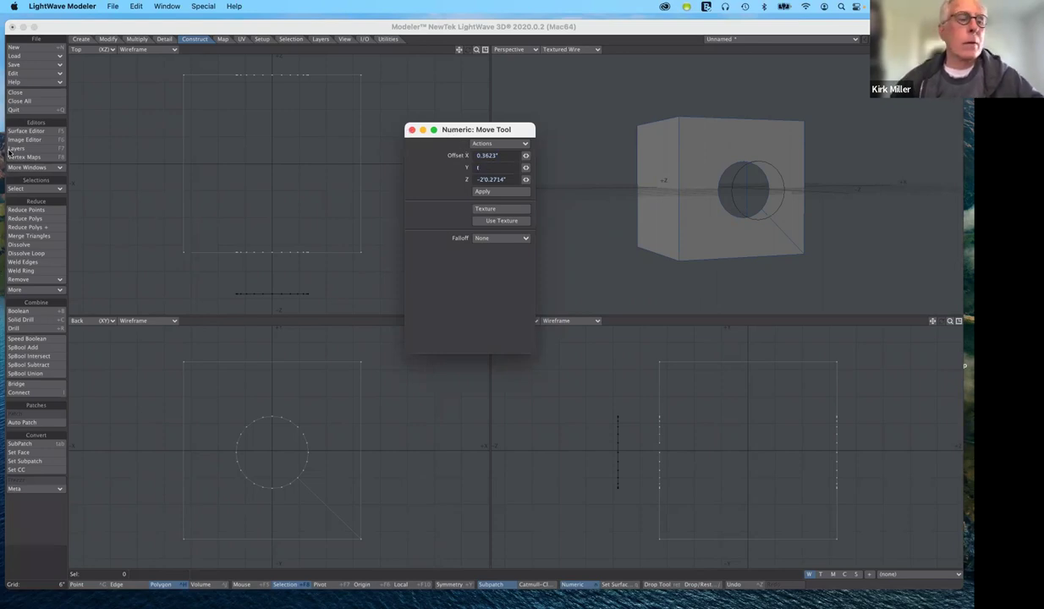
left_click(107, 43)
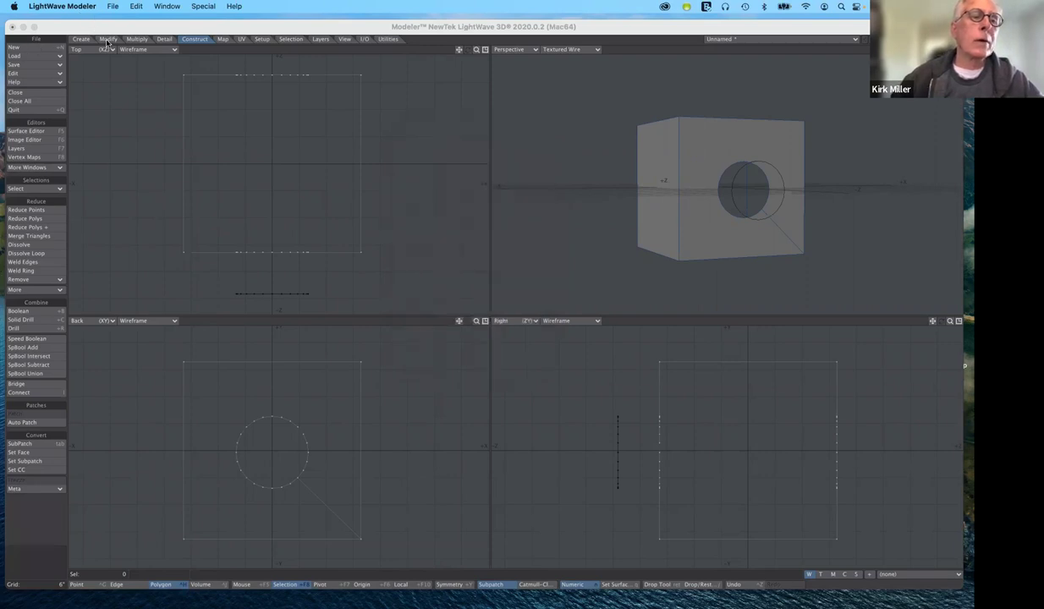
left_click(107, 40)
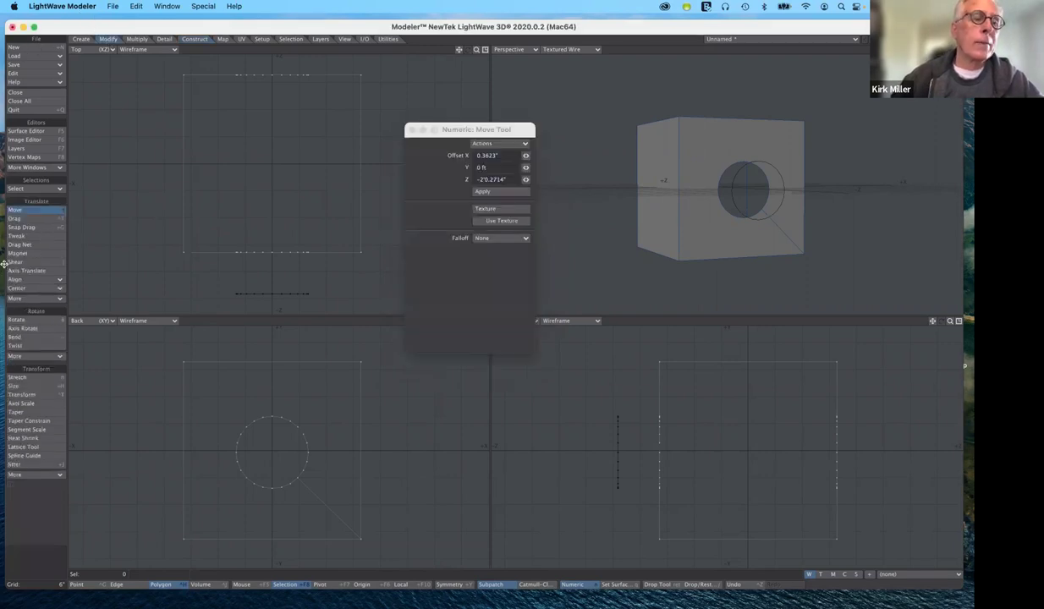
left_click(39, 210)
key("n")
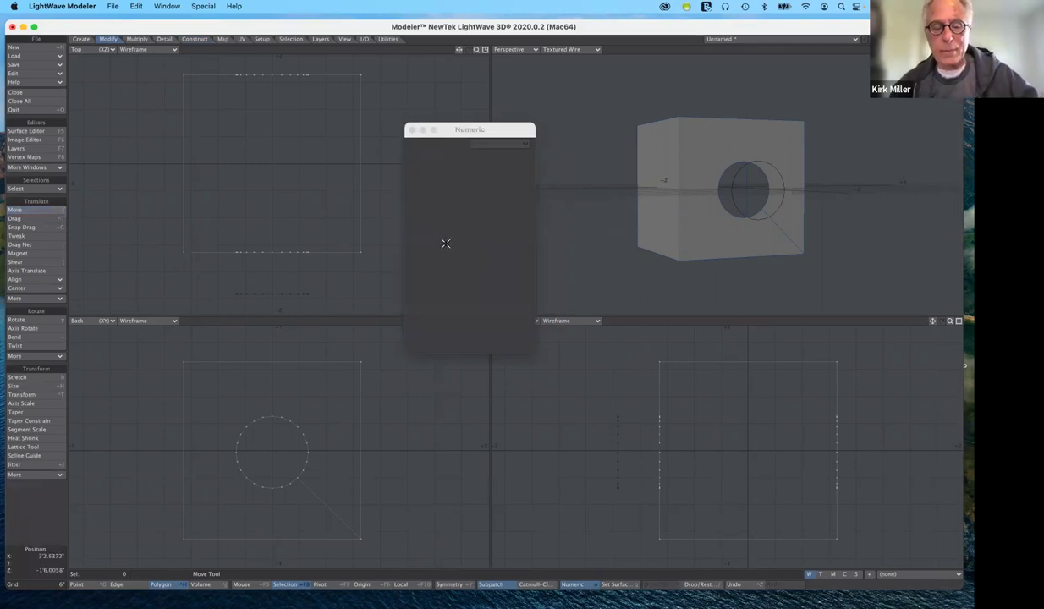
Step: Try converting the tunnel-drilled cube to subpatches, inspect it in Perspective, and switch it back to regular polygons
key("Tab")
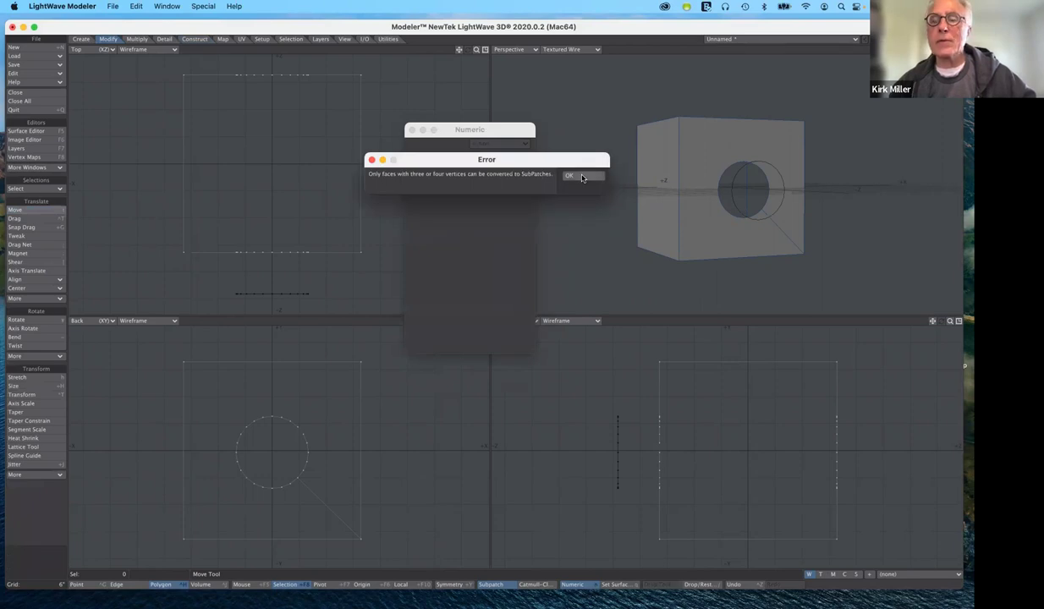
left_click(582, 177)
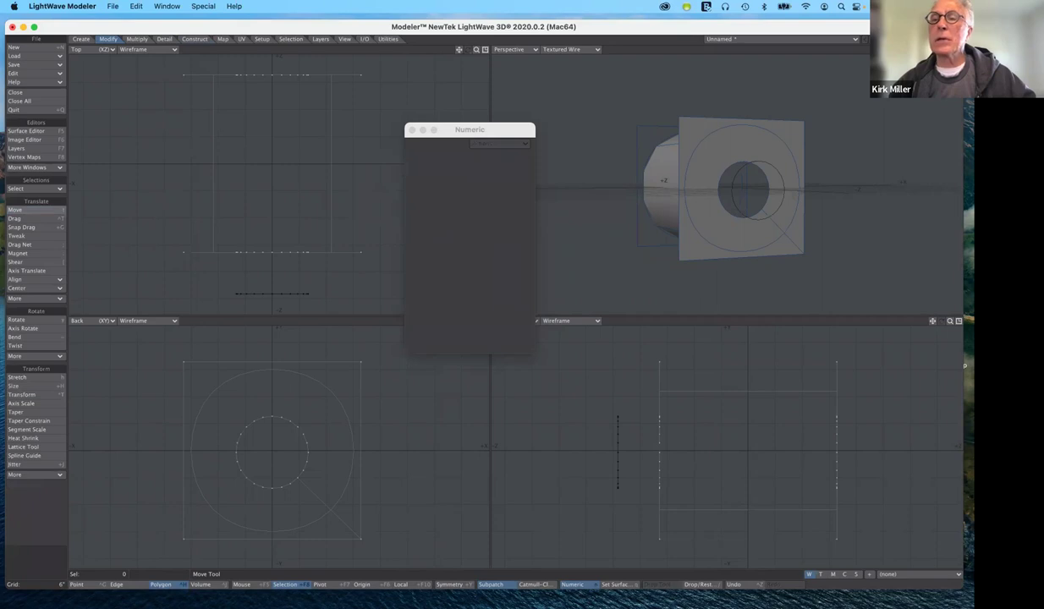
mouse_move(941, 49)
left_mouse_down()
mouse_move(918, 54)
mouse_move(990, 59)
mouse_move(950, 54)
left_mouse_up()
left_click_drag(732, 197, 715, 199, "alt")
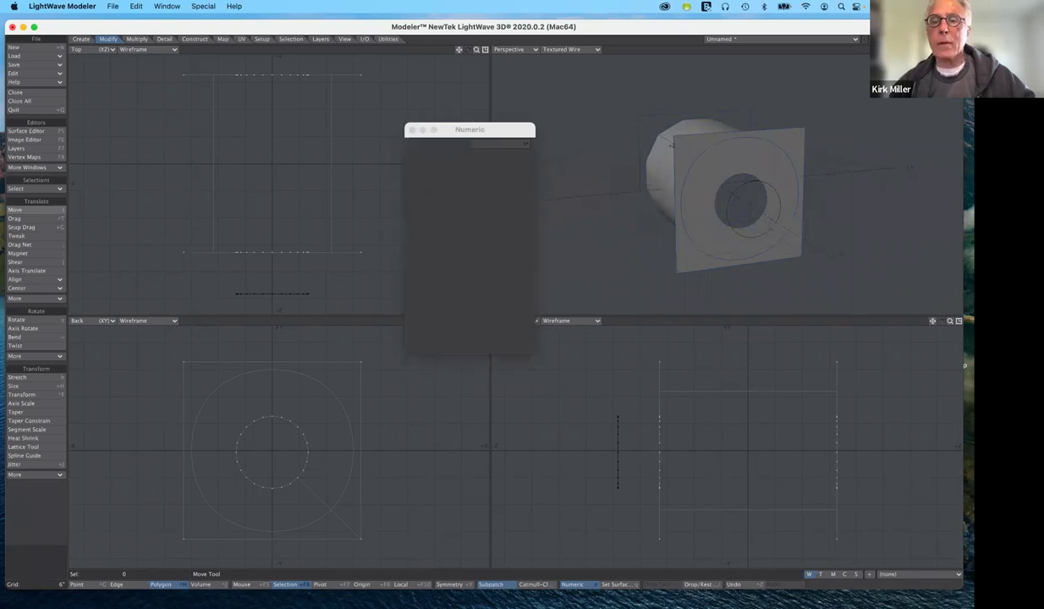
key("Tab")
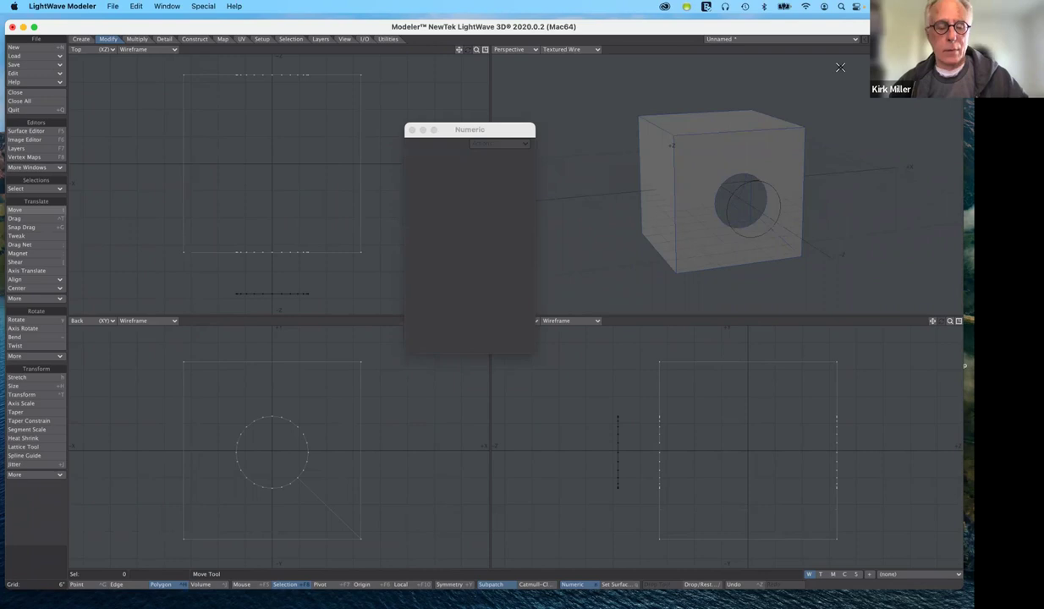
Step: Undo the tunnel drill and set up an empty foreground layer with the cube's layer as background
key("ctrl+z")
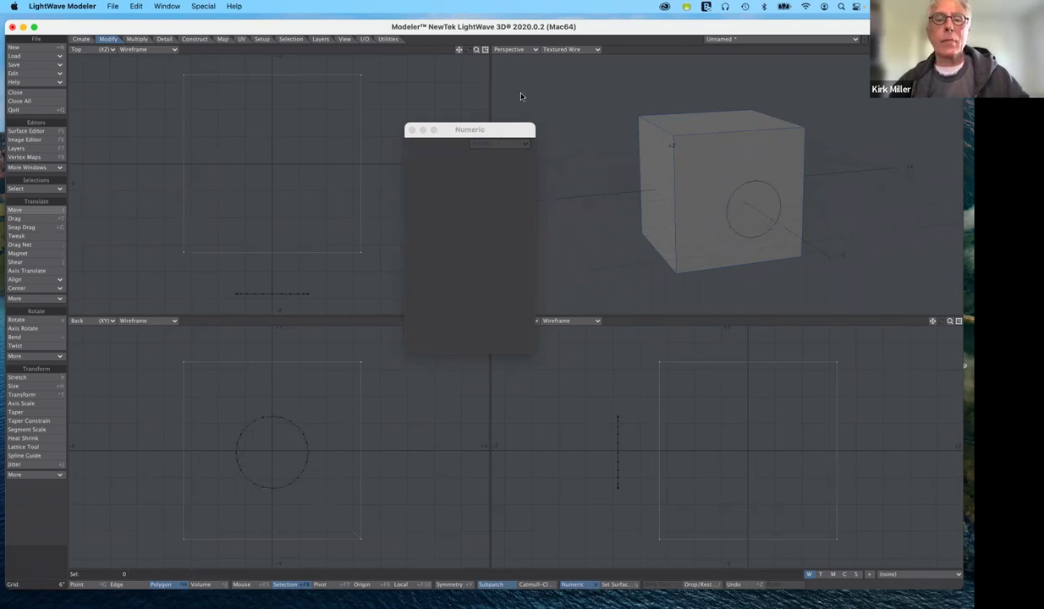
left_click_drag(496, 130, 519, 115)
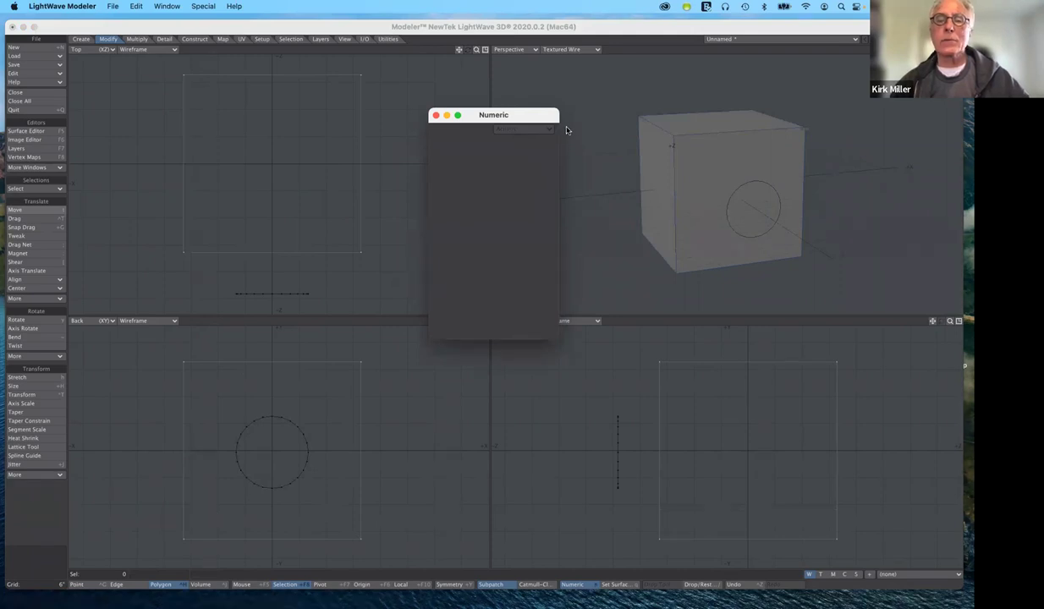
left_click_drag(541, 120, 541, 149)
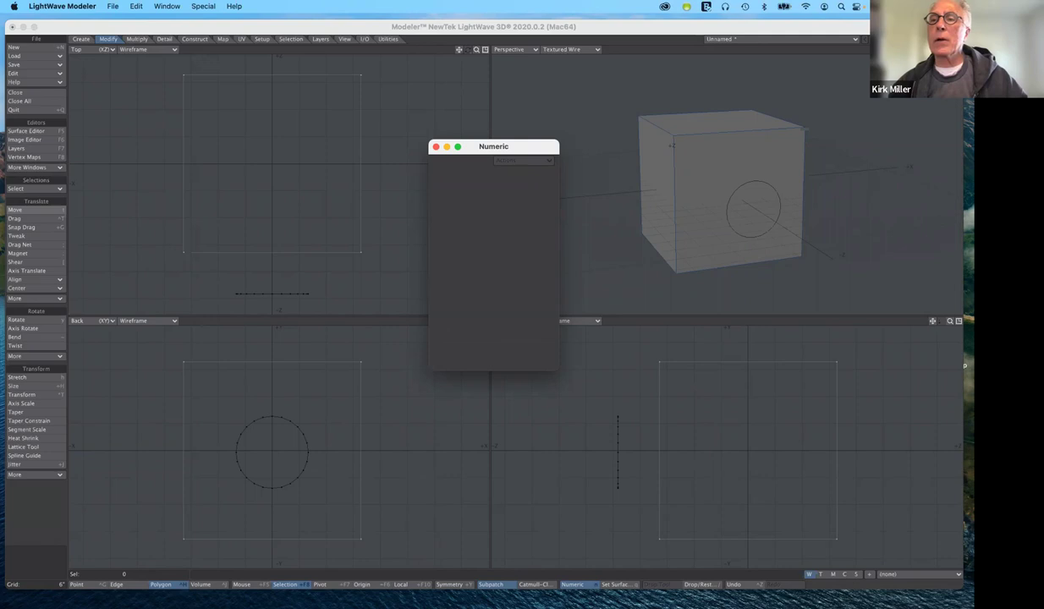
key("n")
key("n")
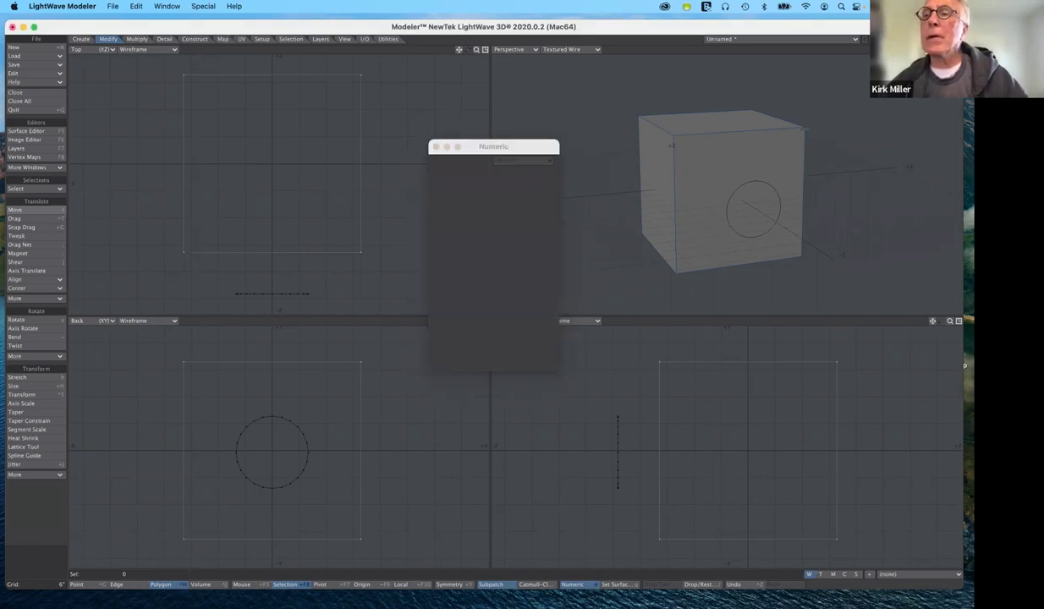
key("ctrl+z")
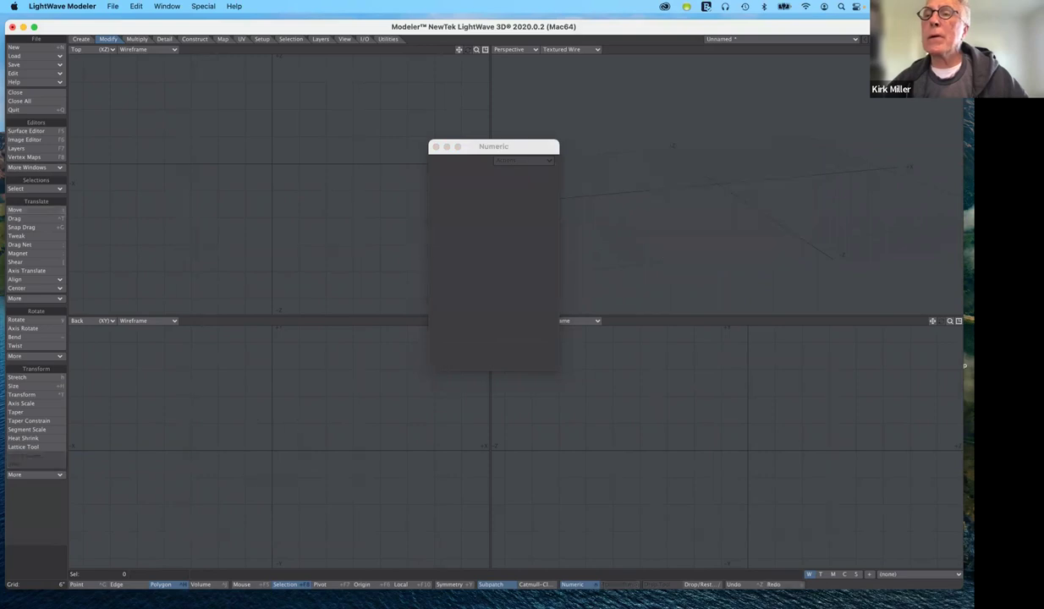
key("shift+u")
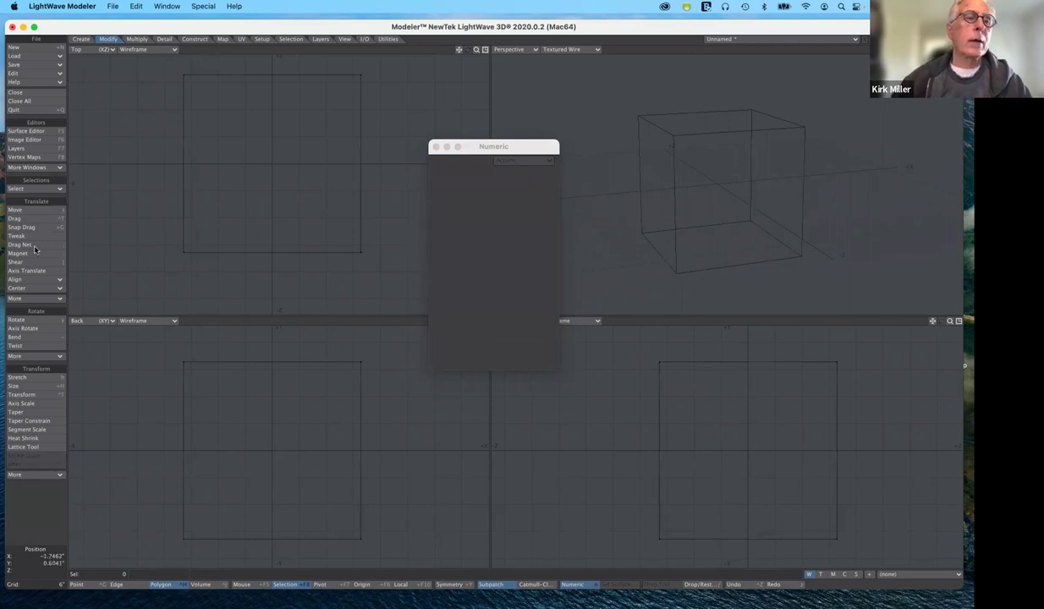
Step: Draw a flat ball with radii of about 8.4" by 8.7" at the cube's center in the Back view, with 8 sides
left_click(81, 40)
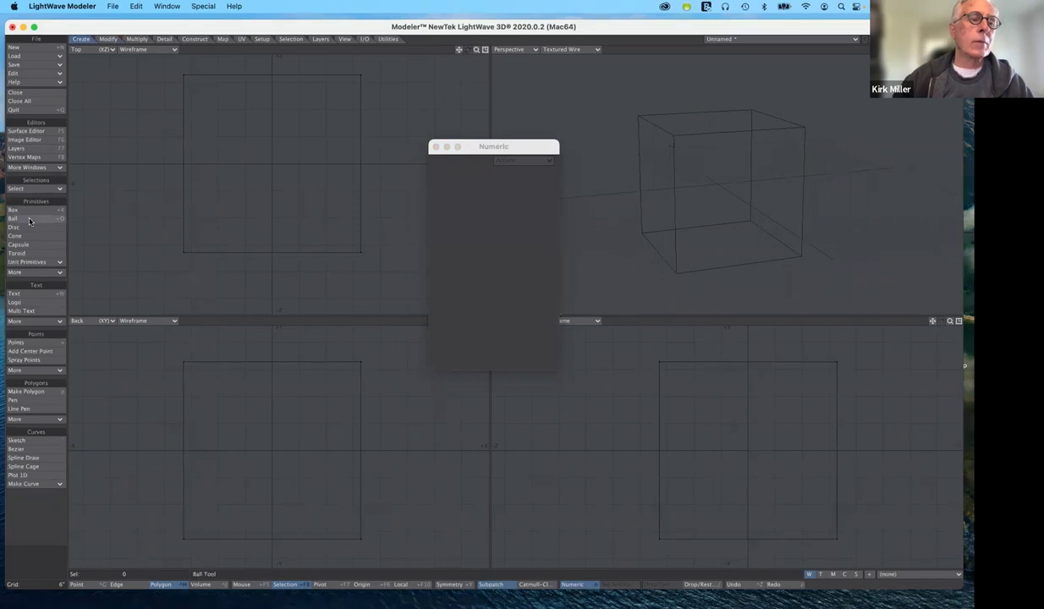
left_click(30, 223)
left_click(29, 220)
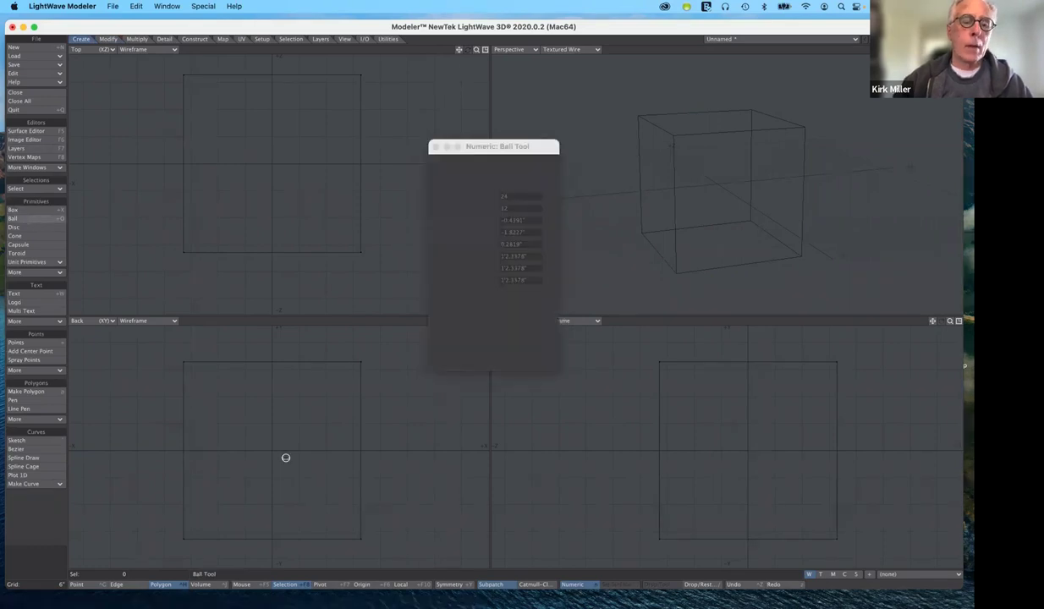
left_click_drag(273, 449, 309, 488)
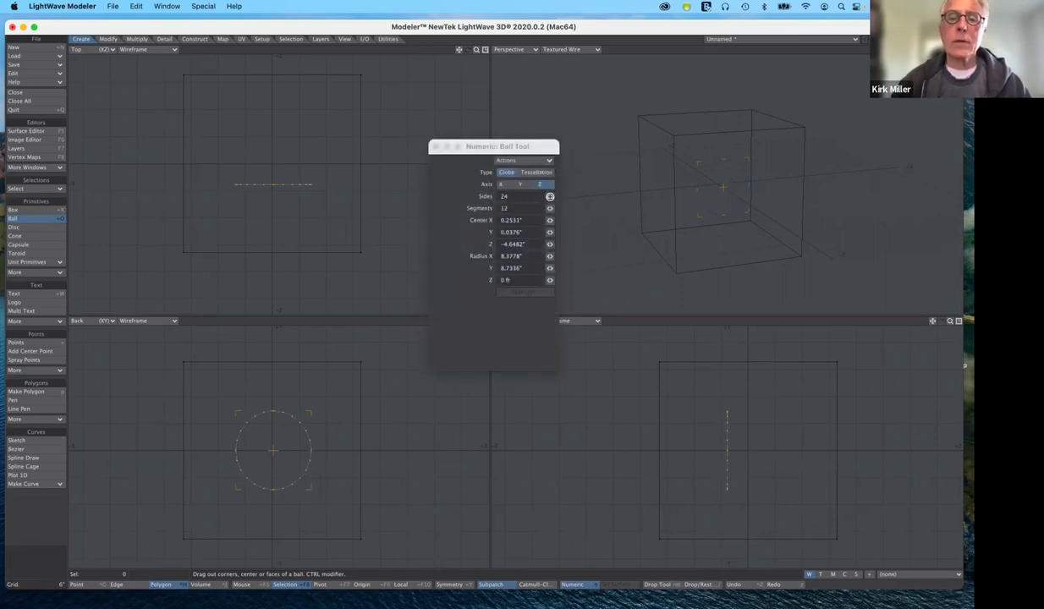
left_click_drag(550, 196, 541, 196)
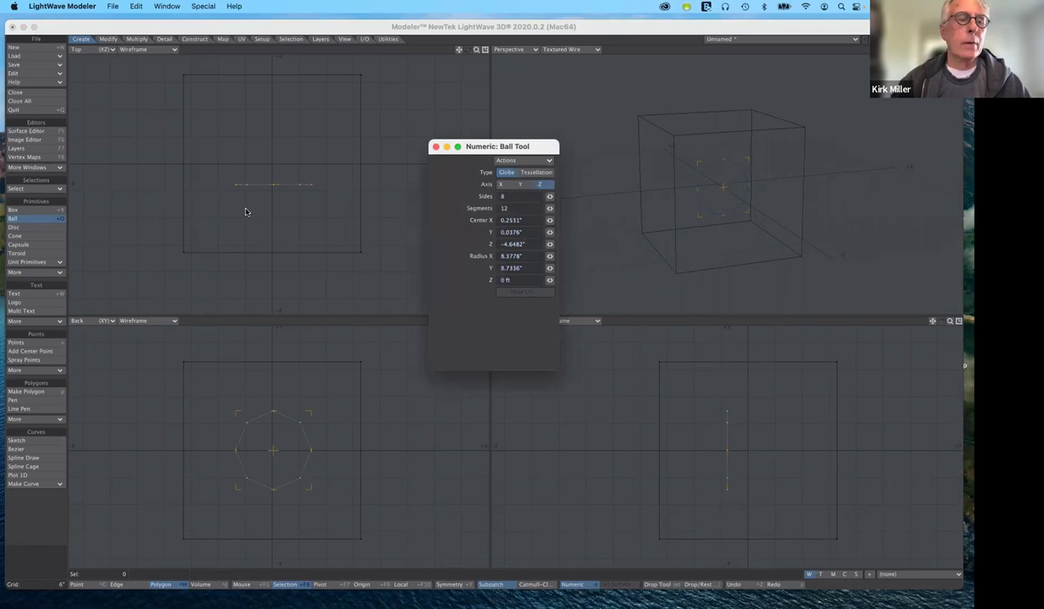
left_click(33, 221)
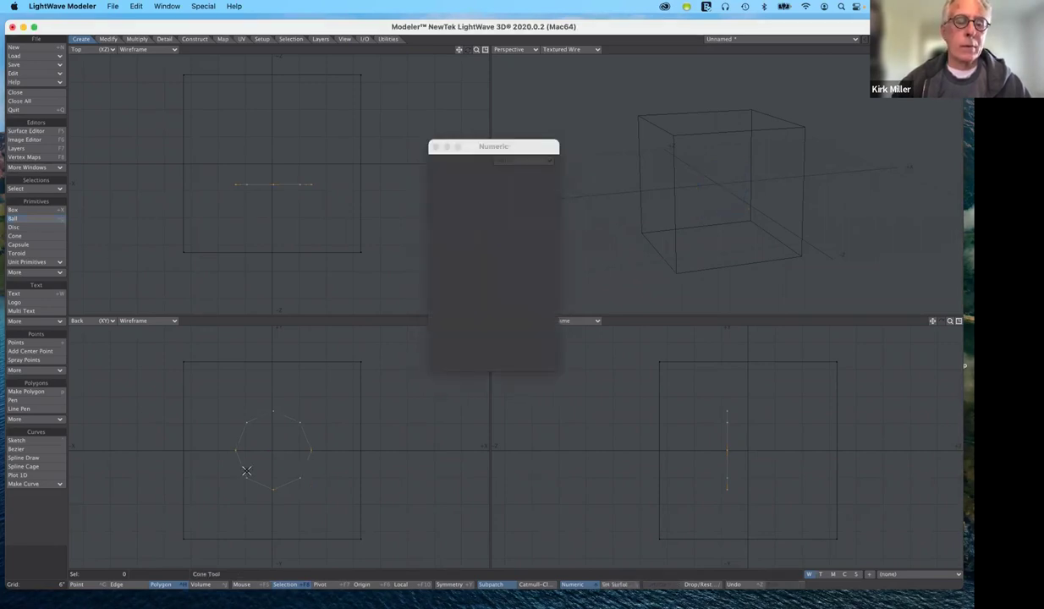
Step: Scale the octagon's four diagonal points to about 42% around its center to form a four-pointed star, and deselect them
left_click(262, 427)
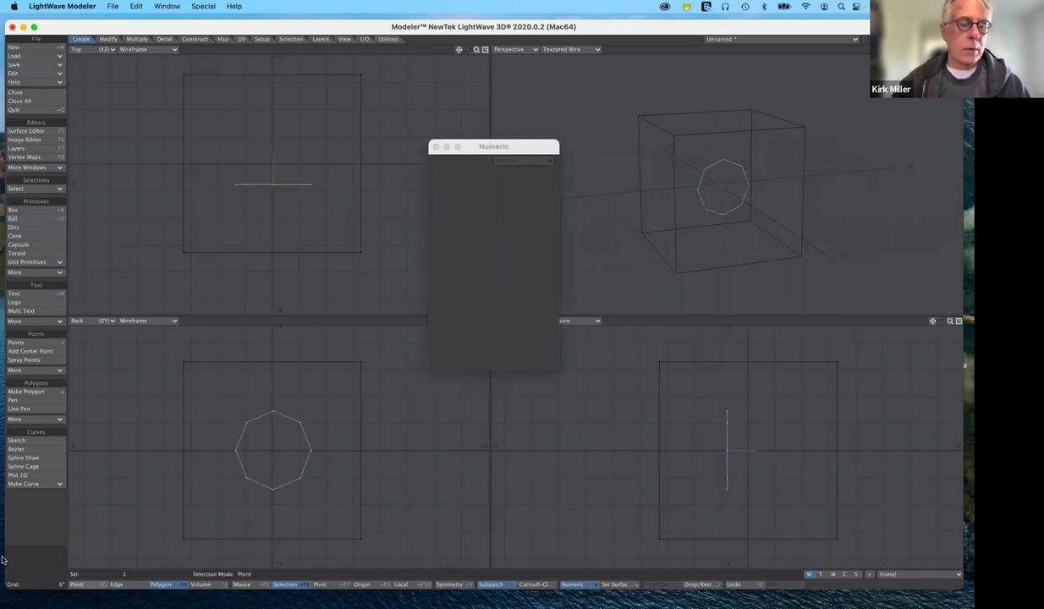
left_click(23, 566)
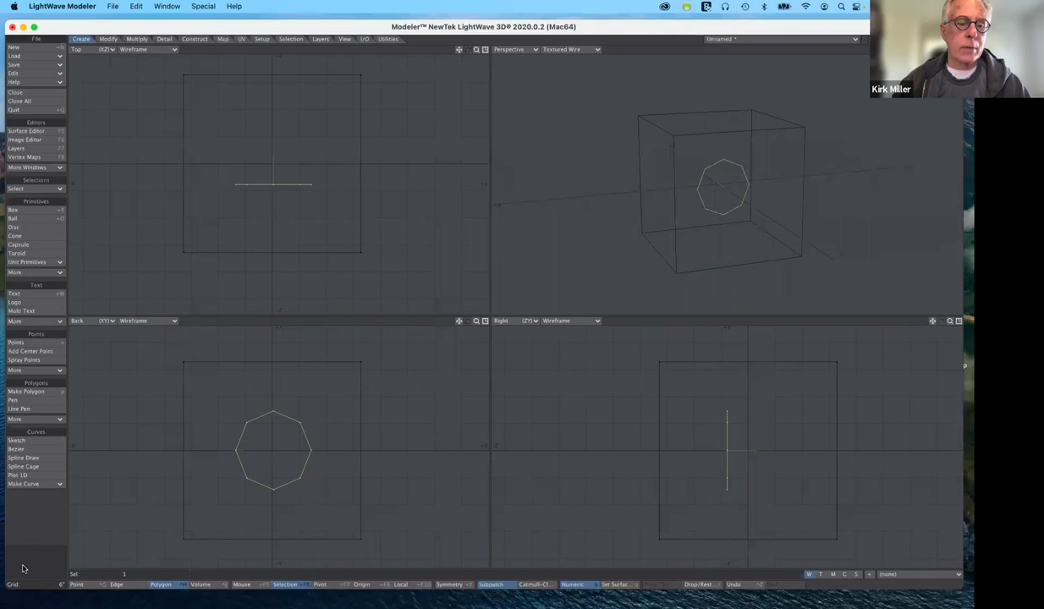
left_click(90, 586)
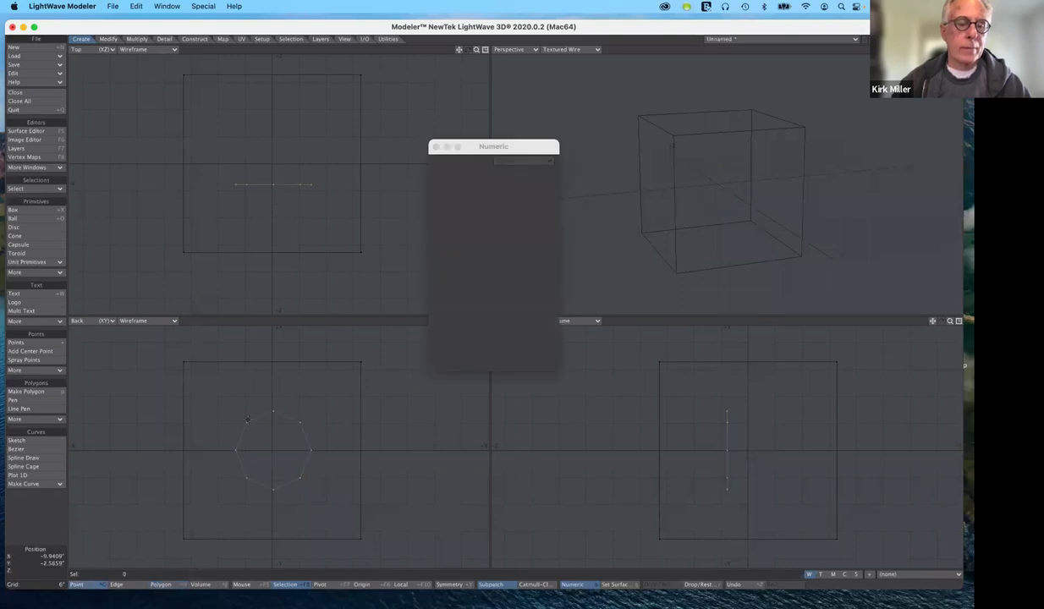
left_click(250, 449)
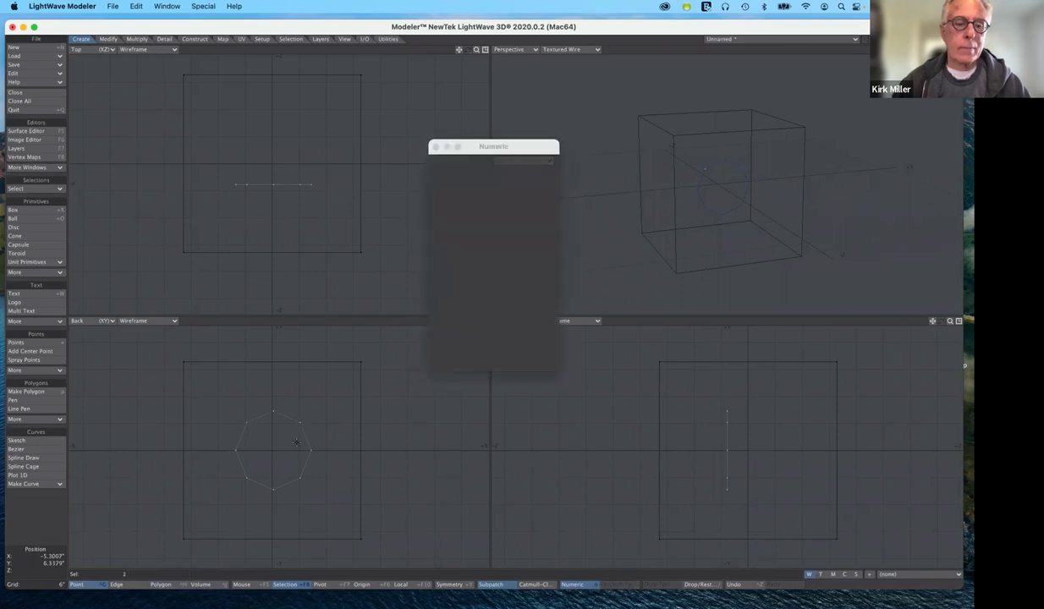
left_click(297, 480)
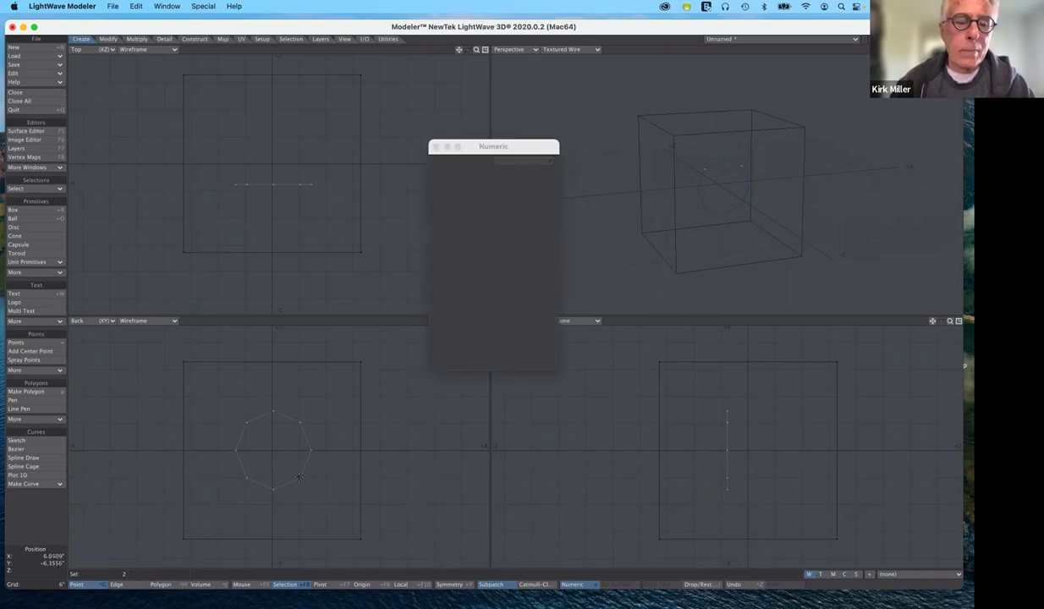
left_click(248, 485, "shift")
left_click(273, 489)
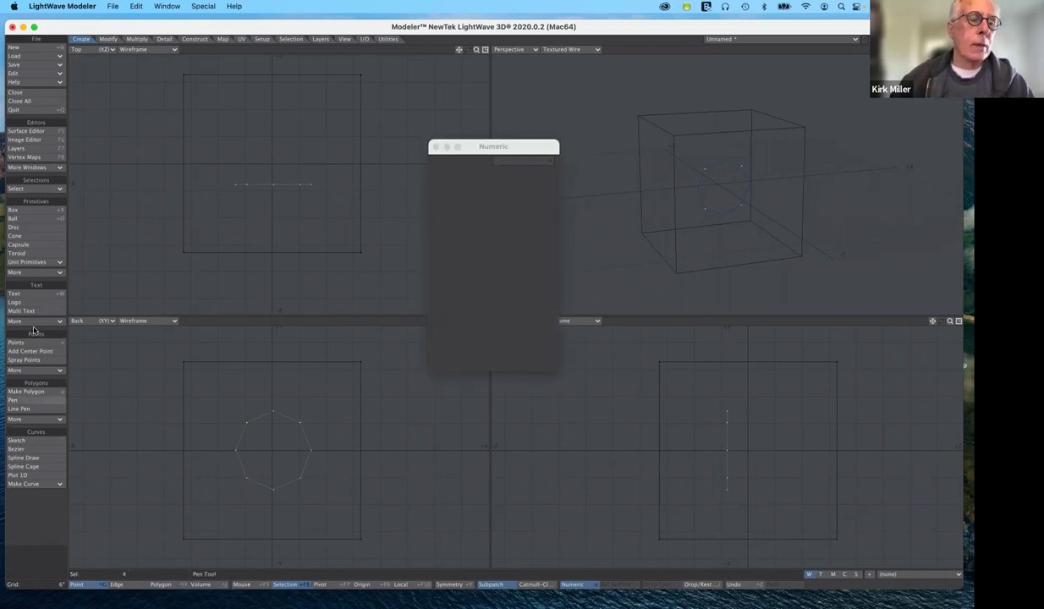
left_click(109, 39)
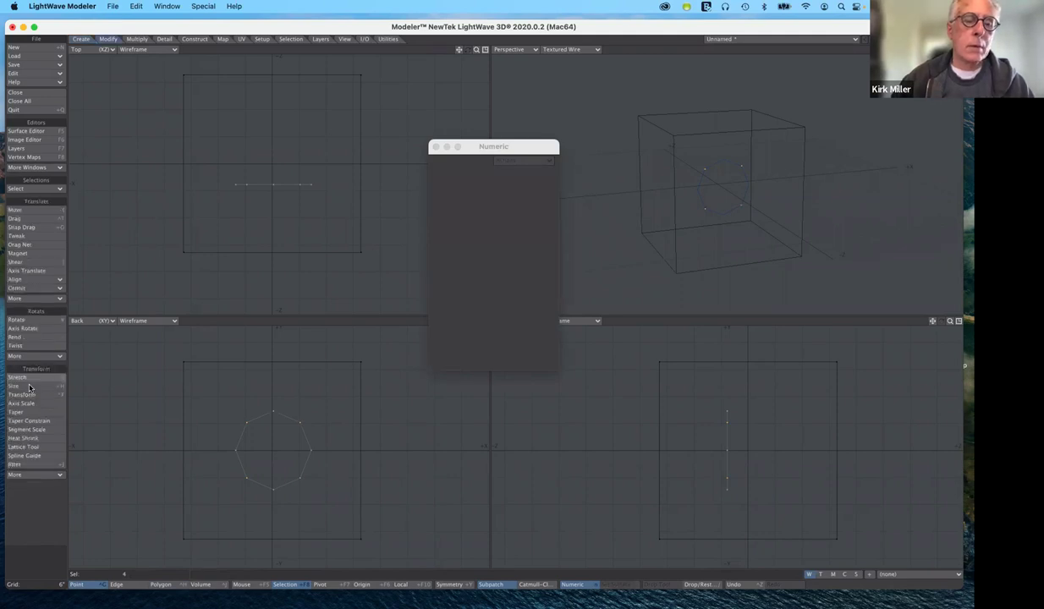
left_click(30, 387)
key("shift+h")
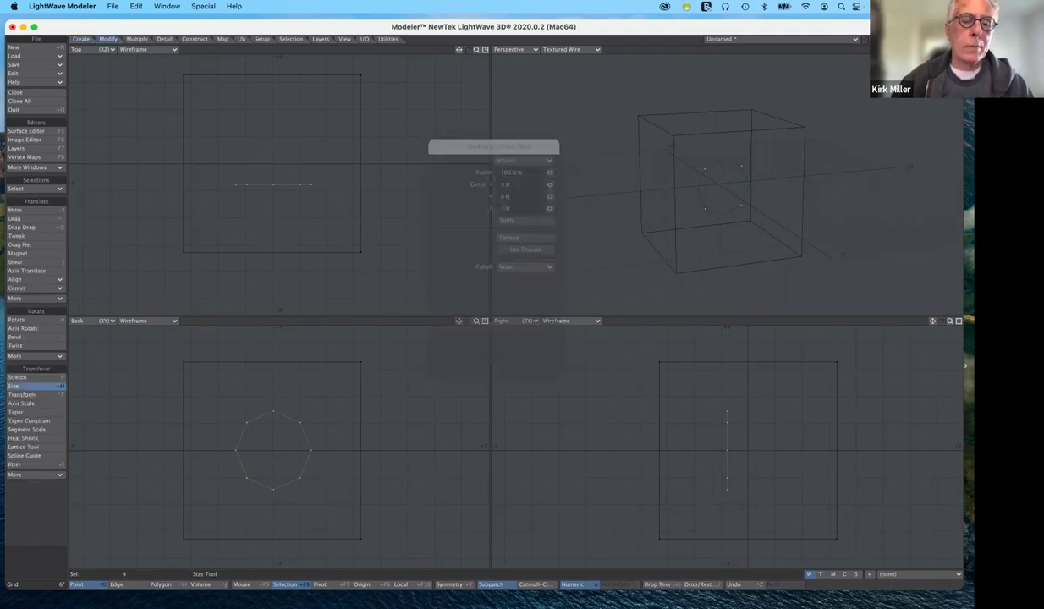
left_click_drag(274, 446, 242, 446)
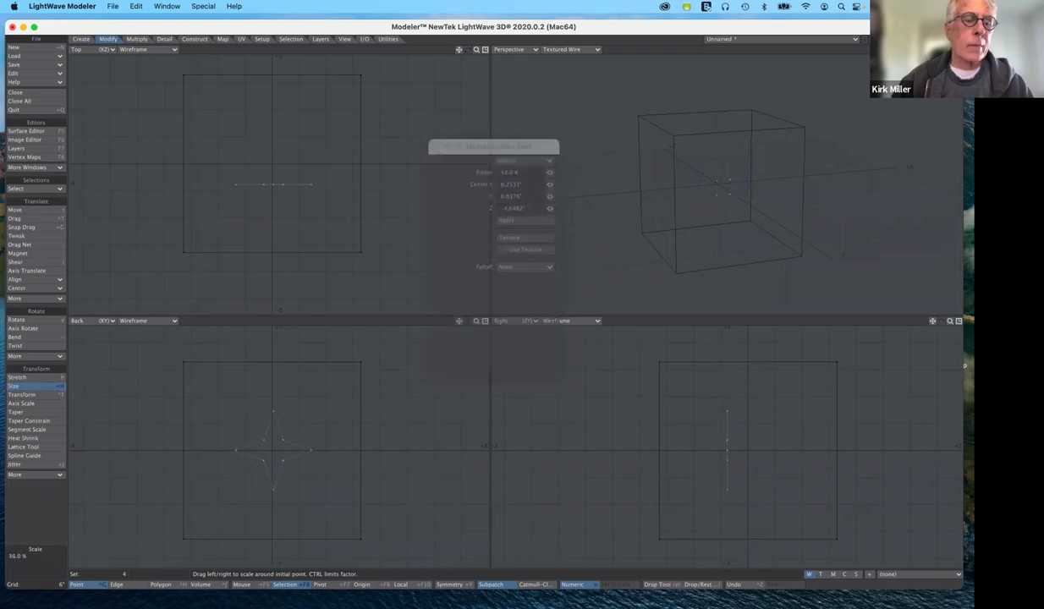
left_click_drag(189, 405, 195, 405)
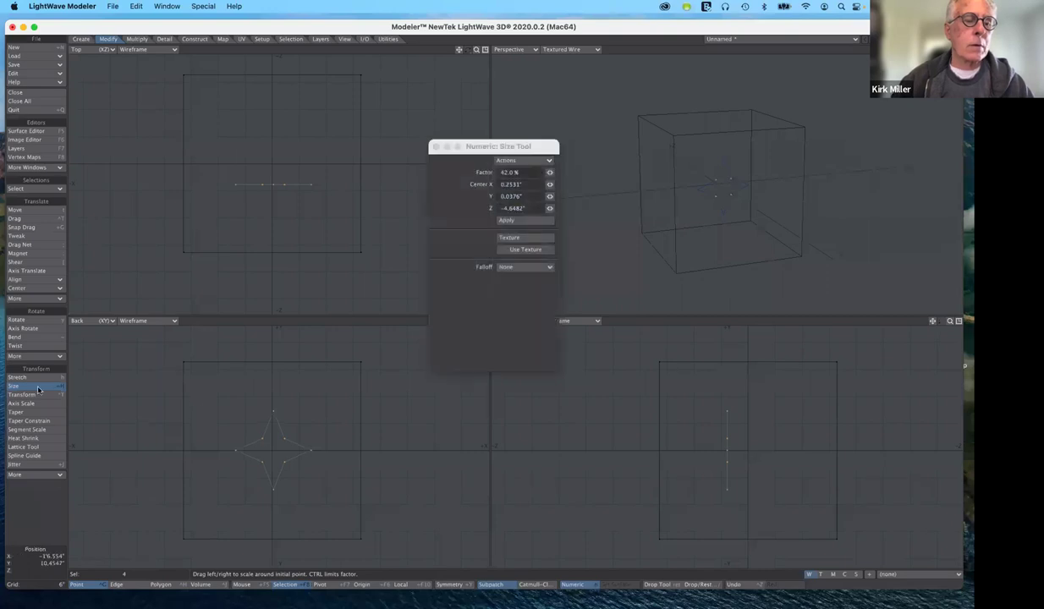
left_click(53, 548)
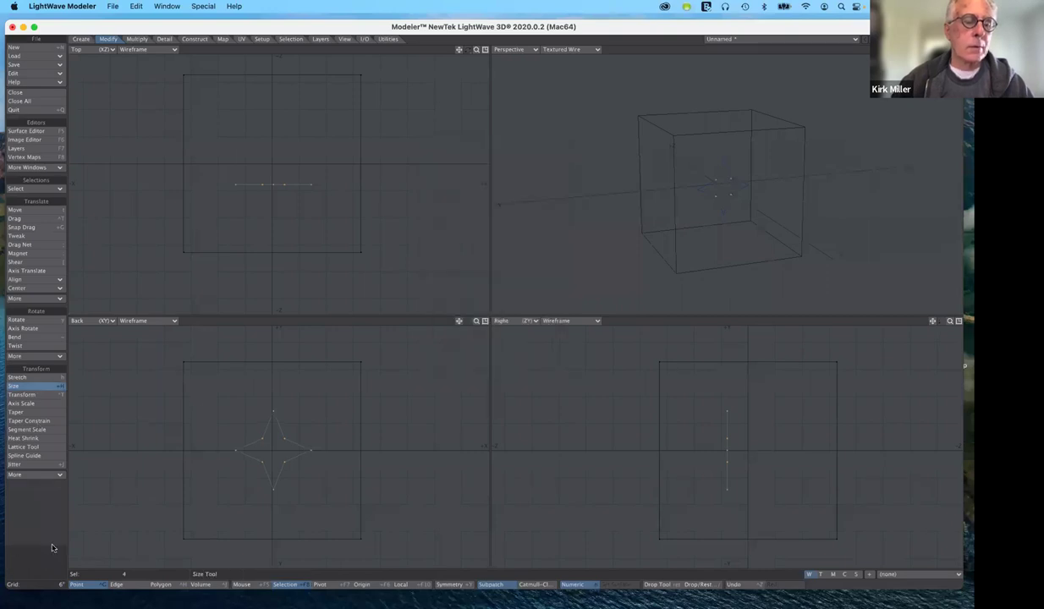
key("n")
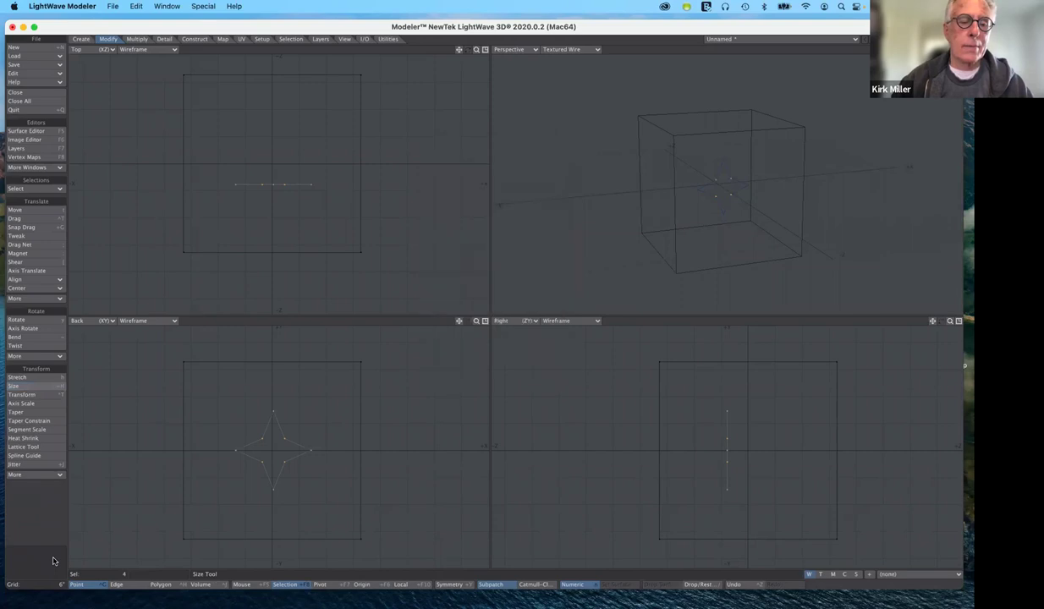
left_click(52, 561)
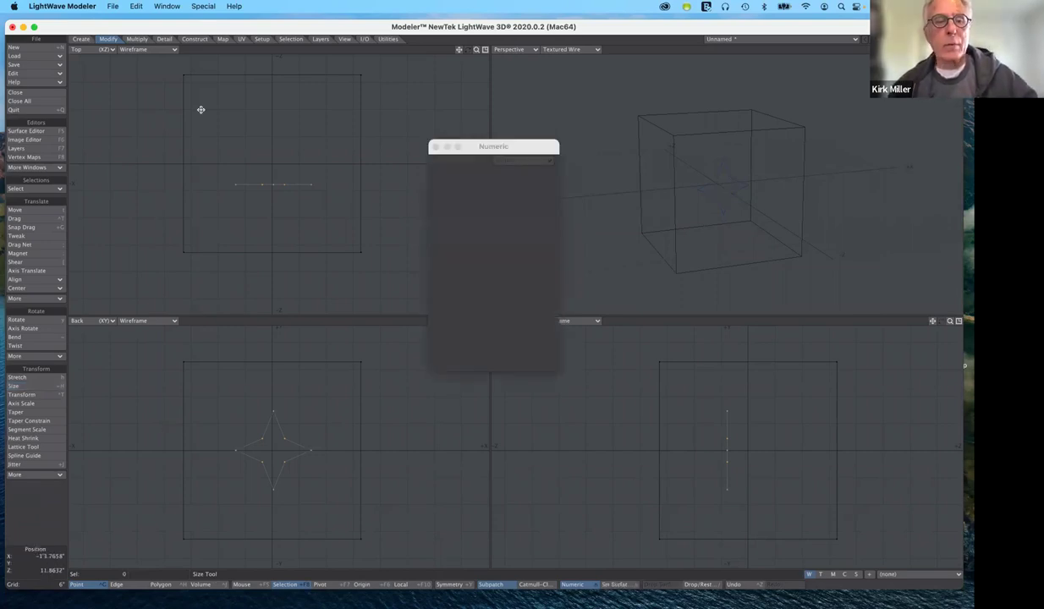
Step: Move the star template about -0.36" in X and -1'10.5" in Z, placing it in front of the cube
key("t")
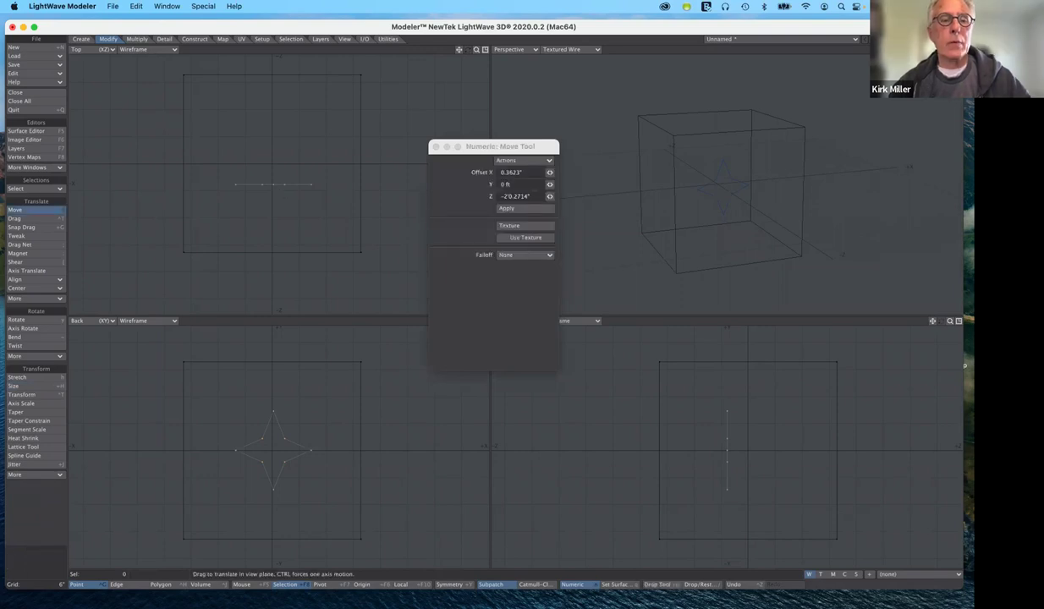
left_click_drag(273, 184, 272, 285)
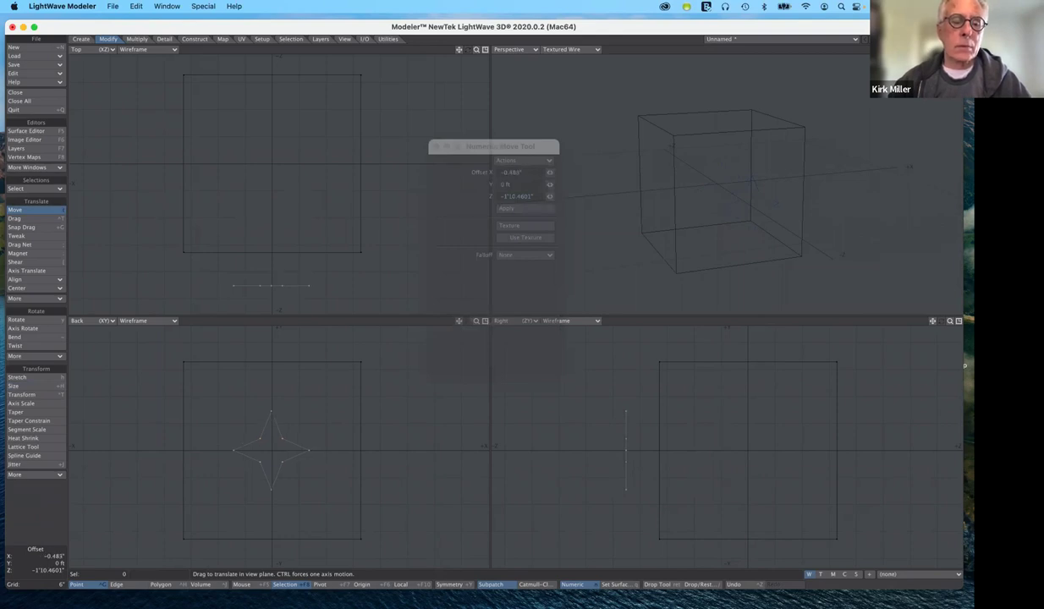
left_click_drag(272, 196, 273, 196)
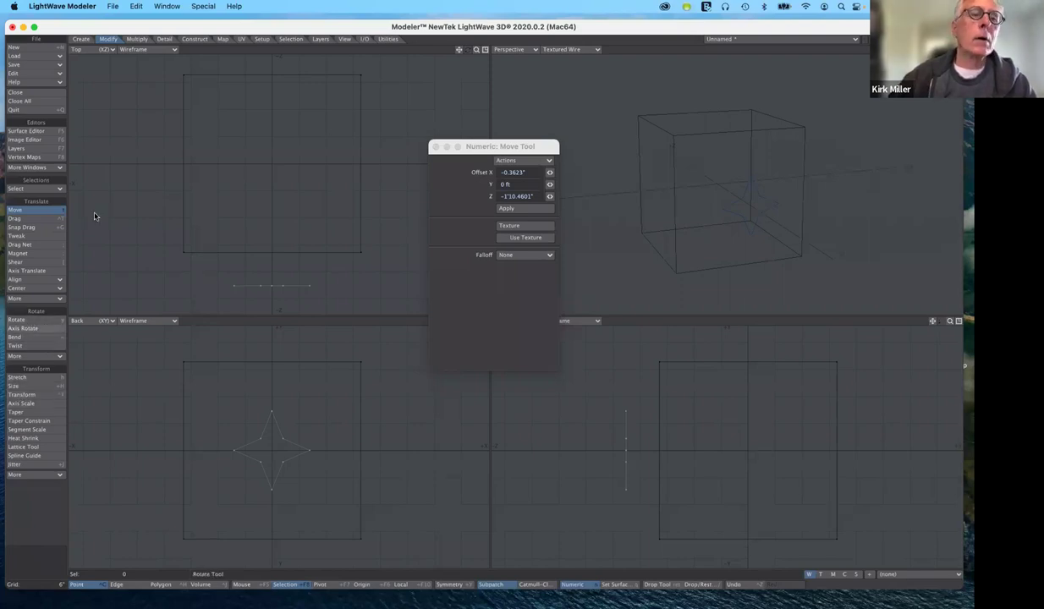
Step: Try a Template Drill with the Stencil operation along Z while the star is in the foreground layer
left_click(196, 39)
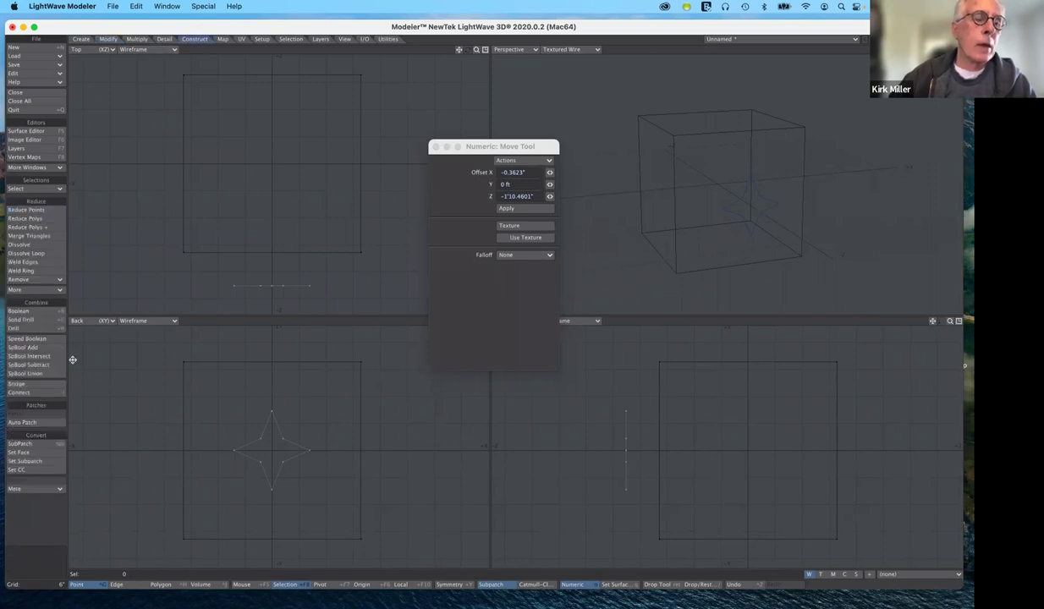
left_click(33, 330)
left_click(487, 176)
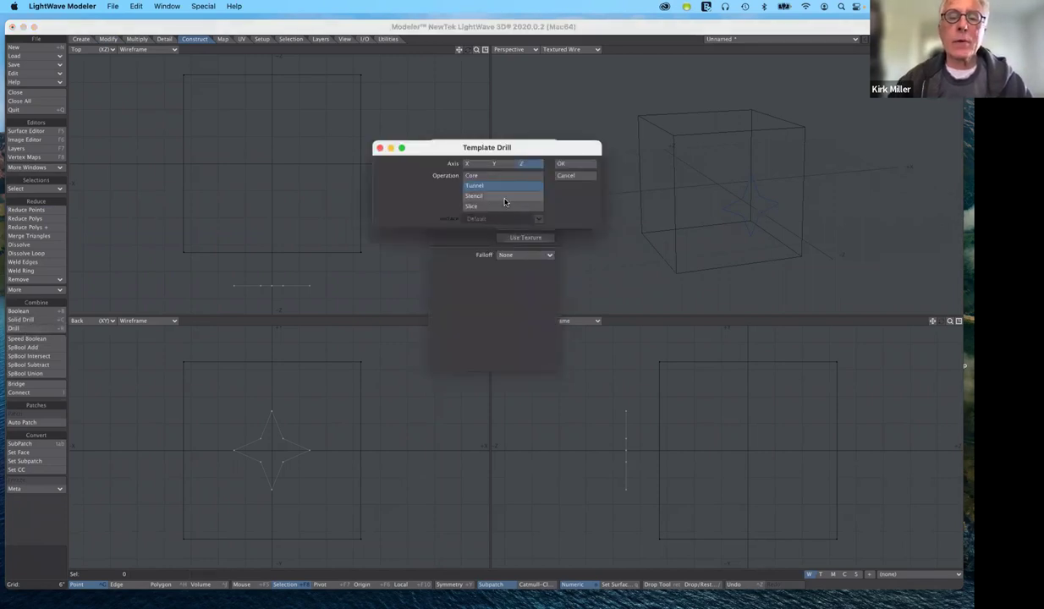
left_click(503, 197)
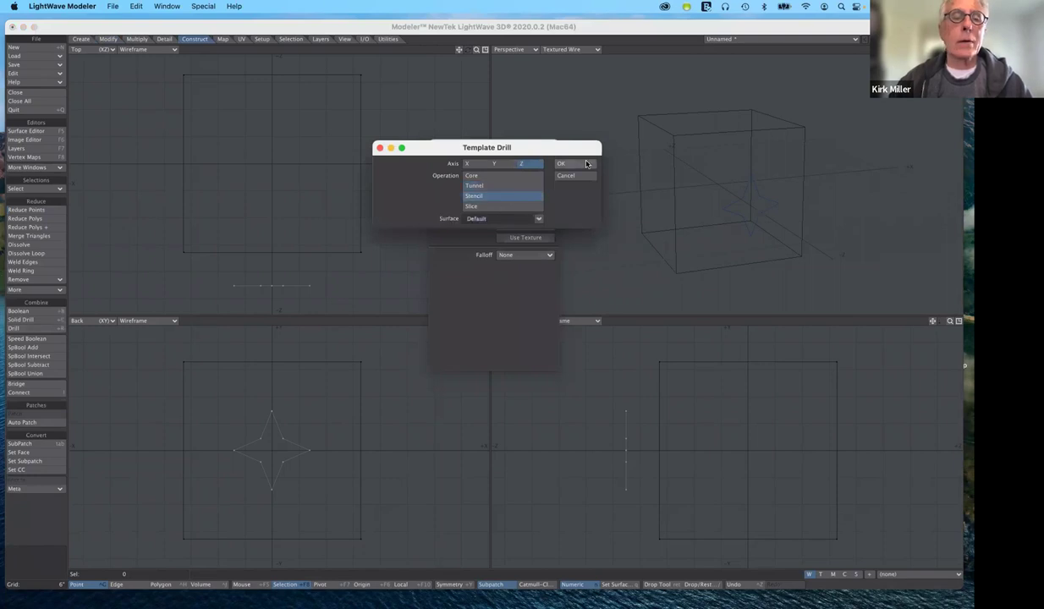
left_click(586, 163)
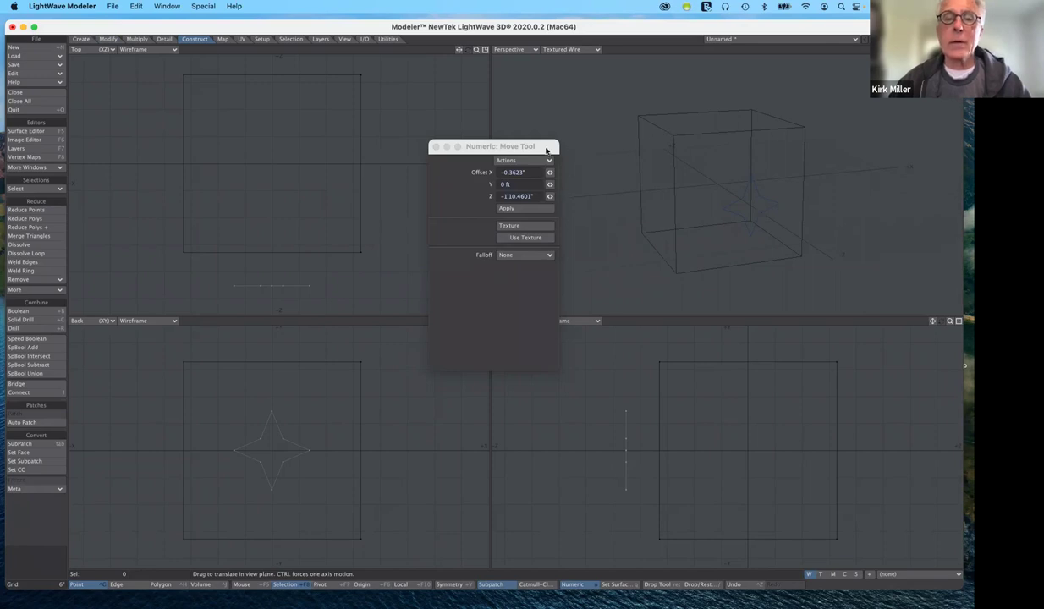
Step: Make the cube the foreground and the star the background, and template-drill the star into the cube along Z with Stencil
left_click_drag(546, 150, 588, 85)
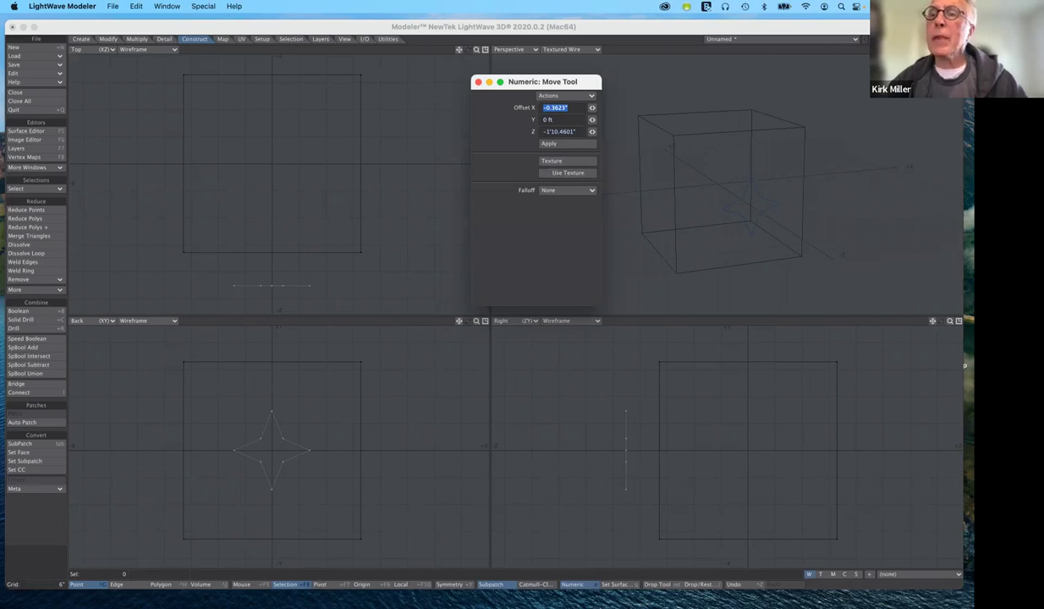
key("n")
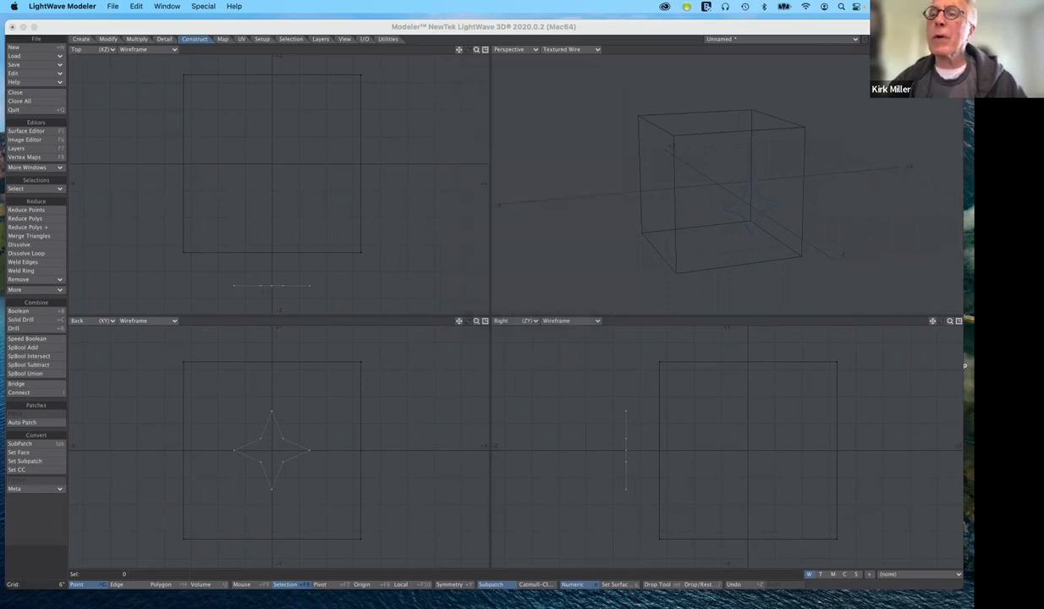
key("n")
key("n")
key("n")
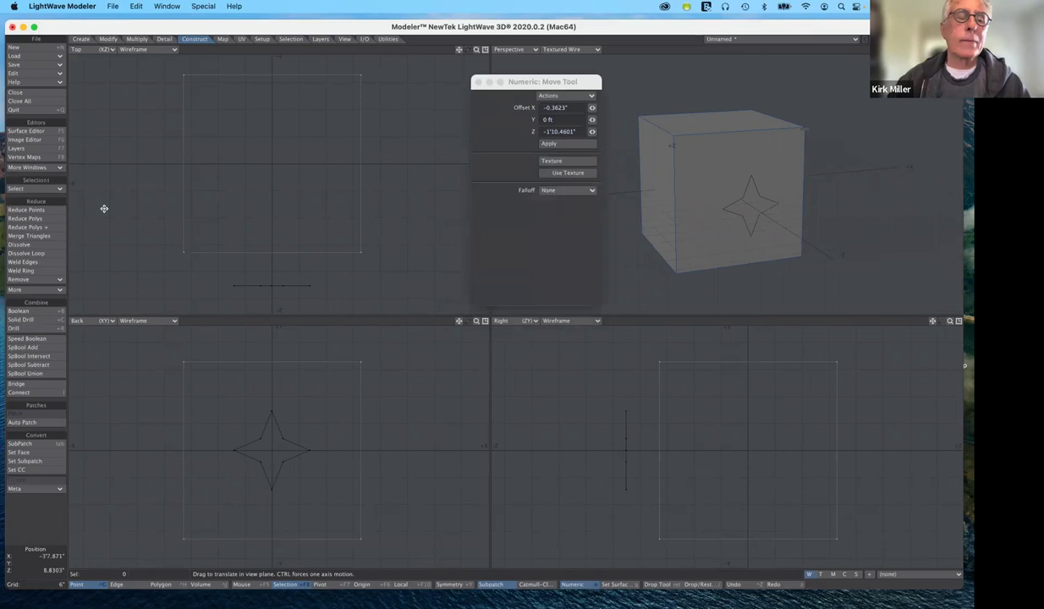
left_click(34, 330)
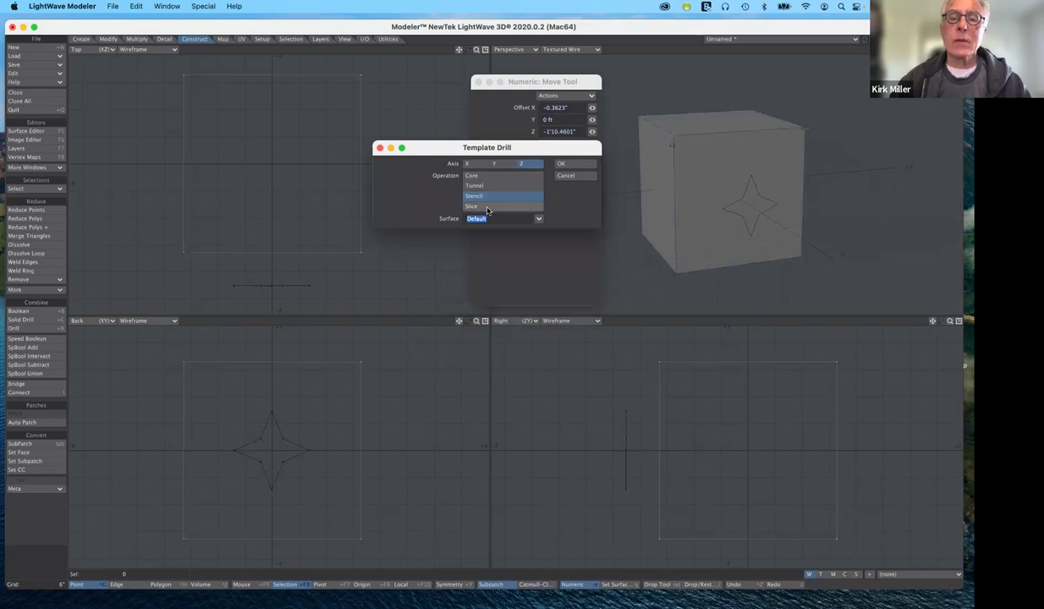
left_click(572, 165)
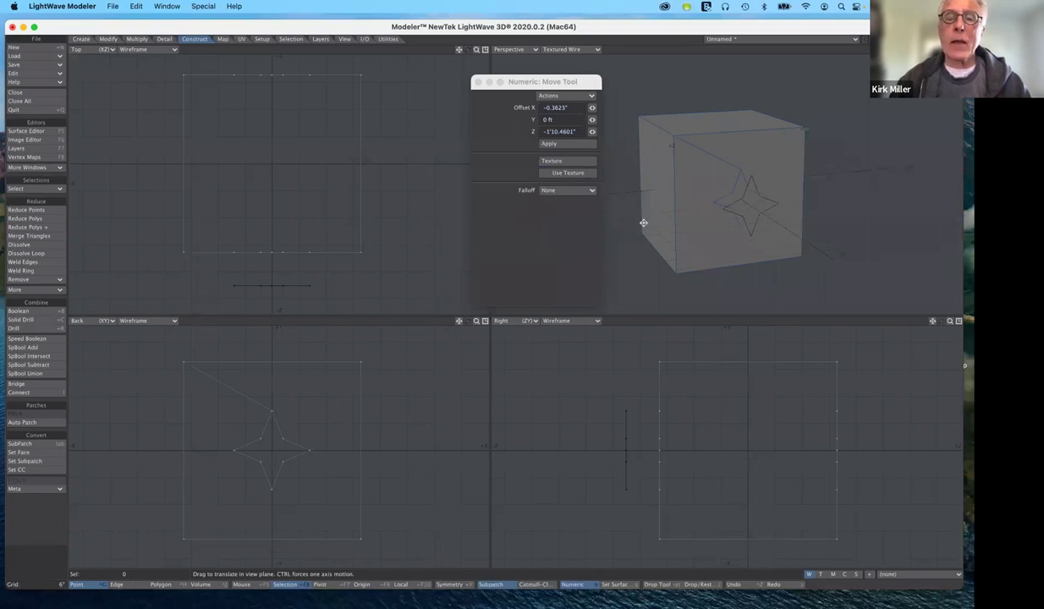
left_click(566, 162)
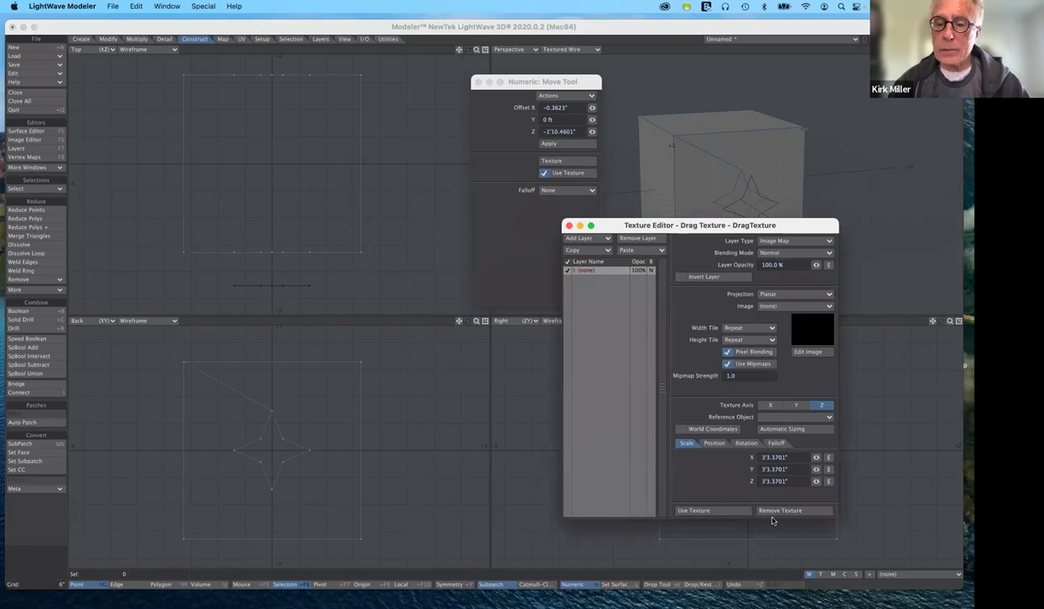
left_click(569, 225)
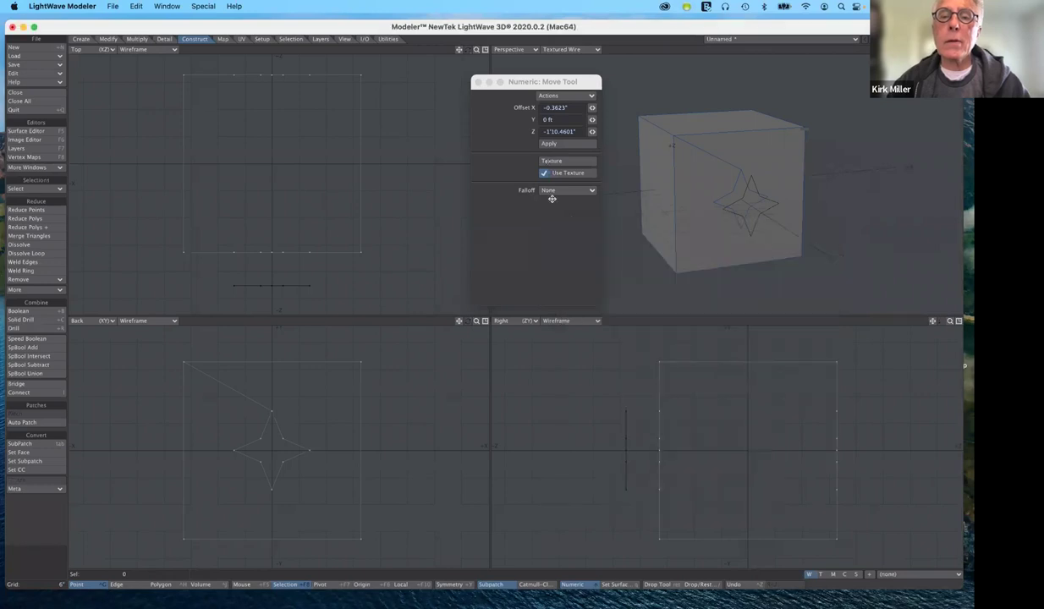
left_click(564, 146)
left_click(563, 145)
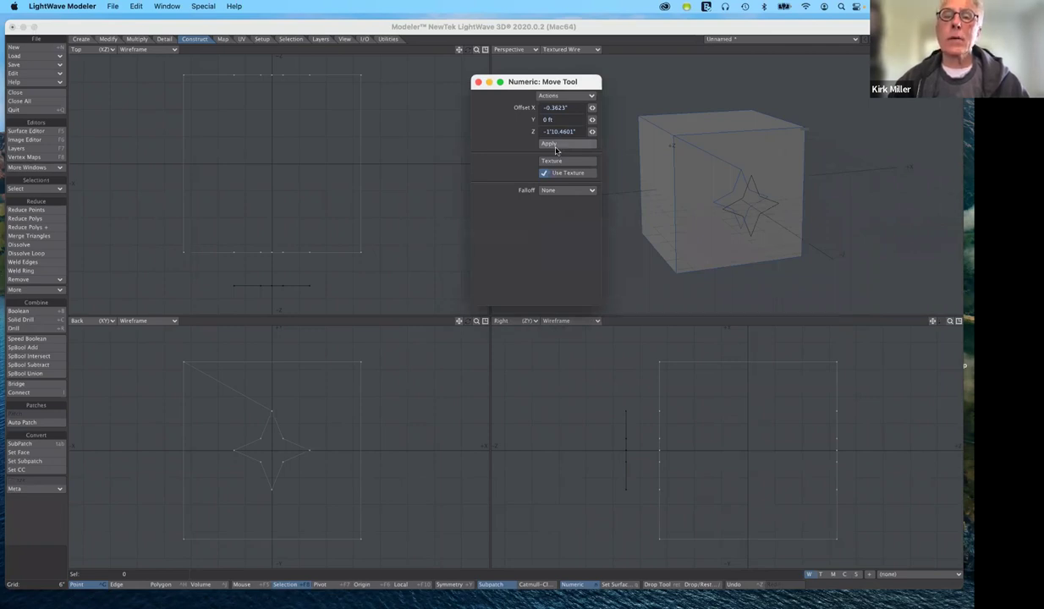
Step: Close the Move tool's numeric settings, hide the star's background layer, and turn the Perspective view toward the cube's stenciled face
left_click_drag(546, 83, 479, 130)
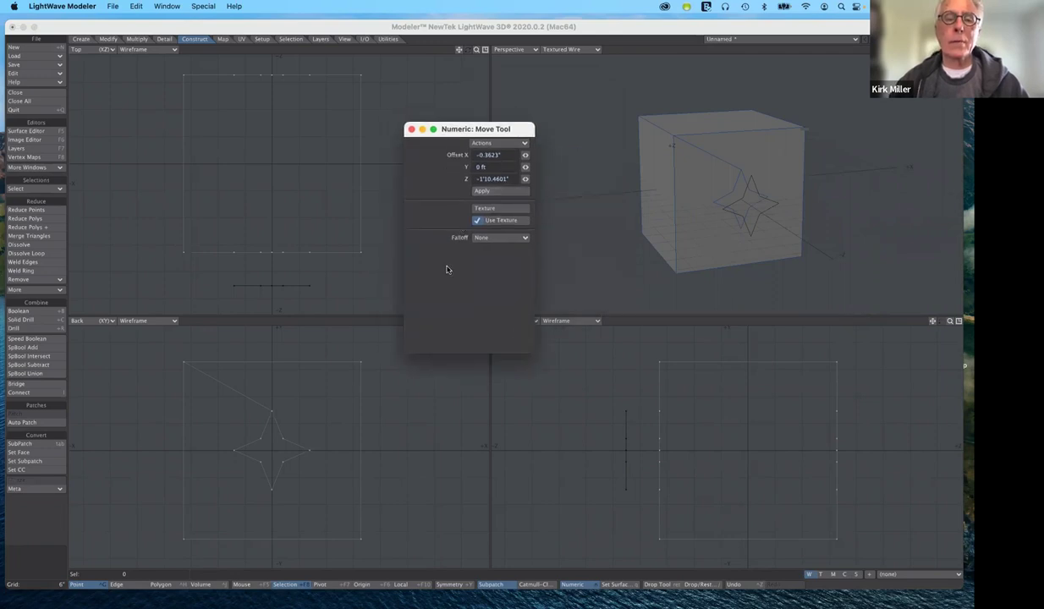
left_click_drag(457, 128, 460, 133)
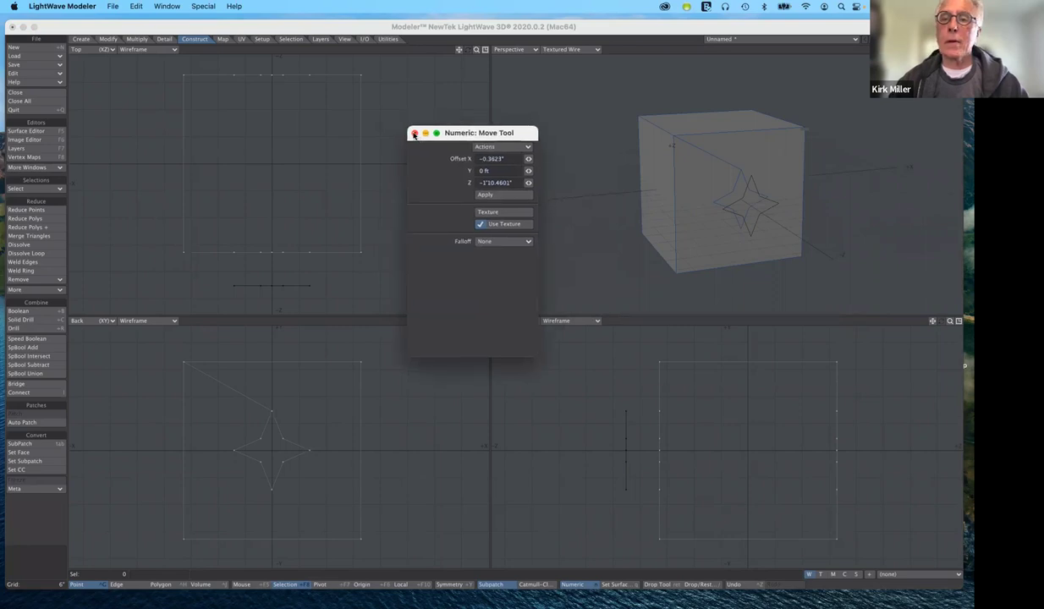
left_click(414, 134)
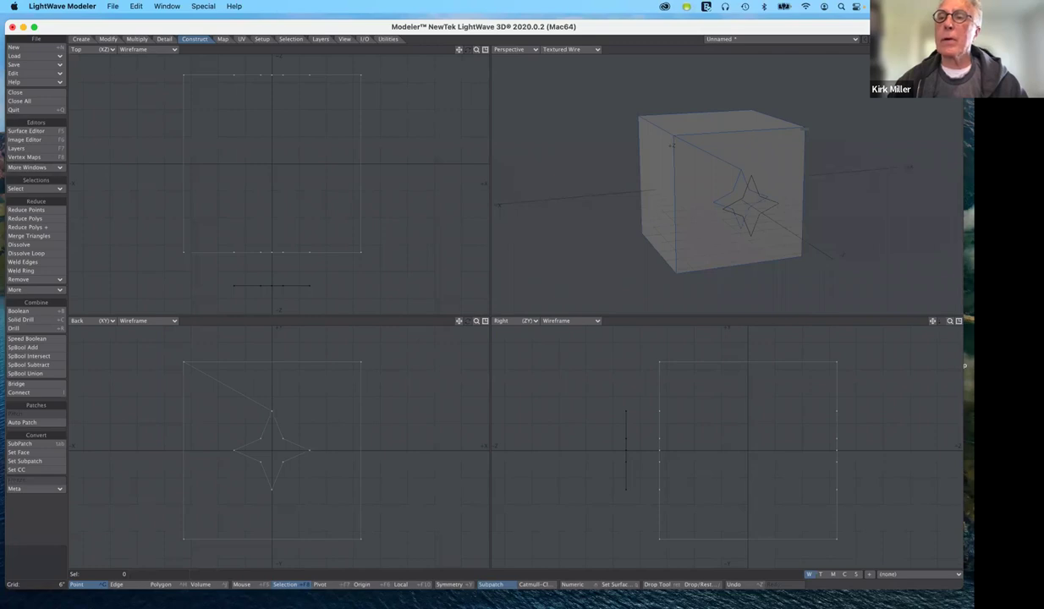
left_click(884, 41)
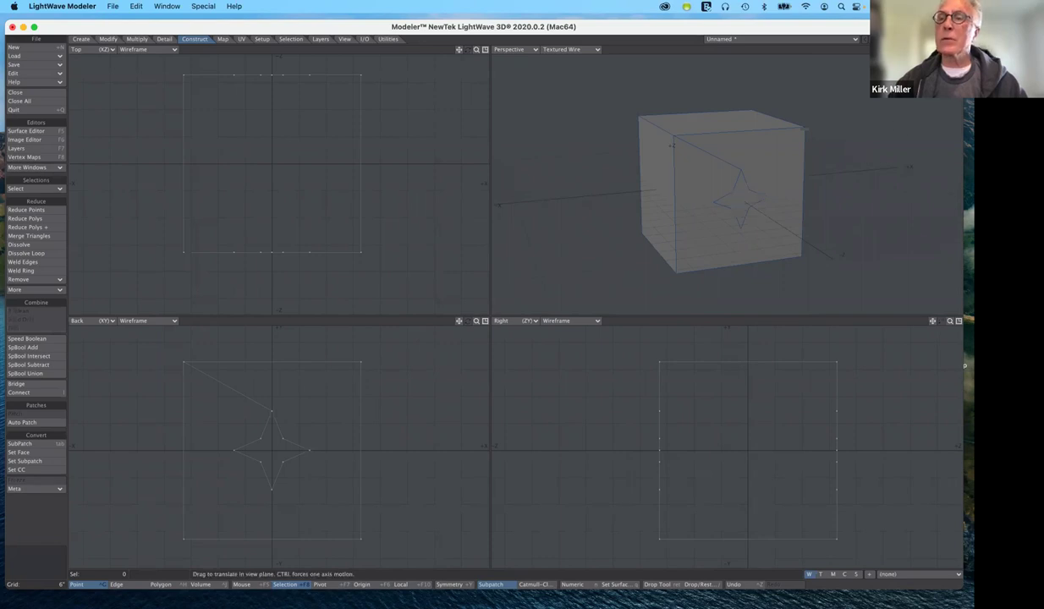
left_click_drag(728, 199, 687, 201, "alt")
left_click_drag(871, 194, 868, 189, "alt")
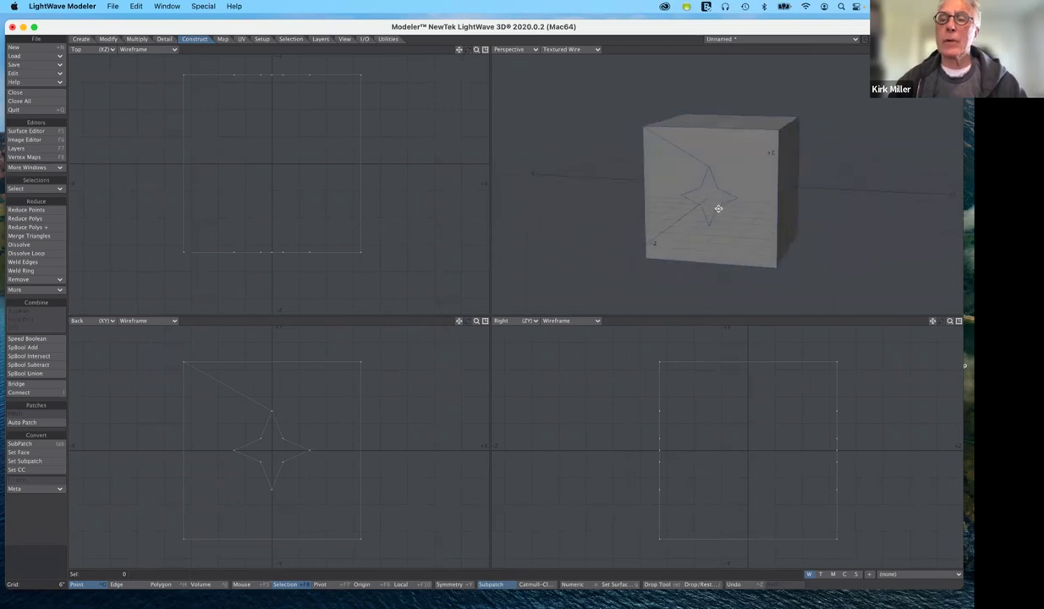
Step: Select the star polygon on the cube's front face and name its new surface "star" with Make Default off
left_click(168, 586)
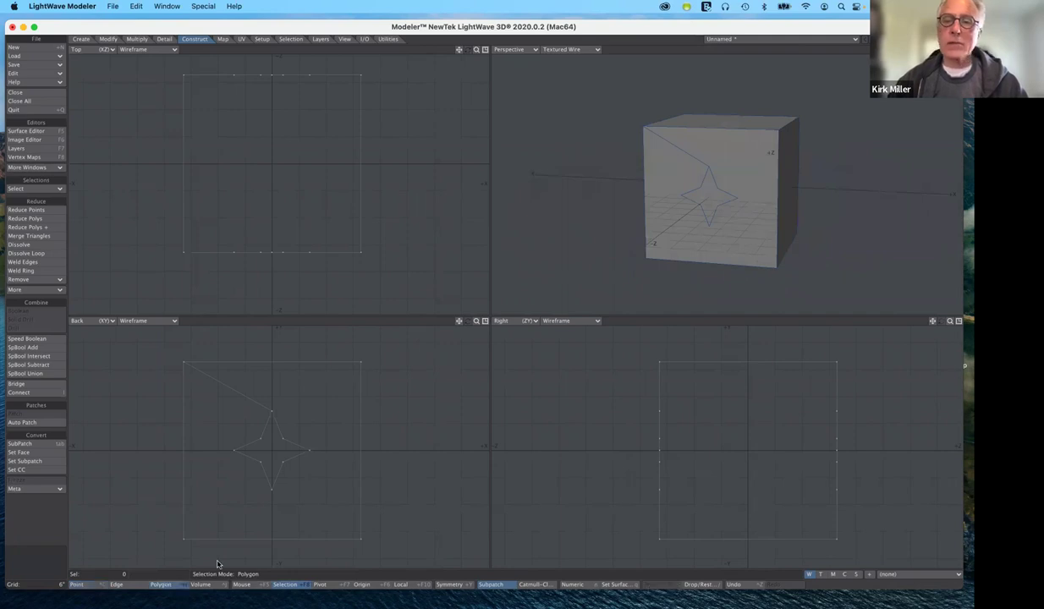
left_click(701, 209)
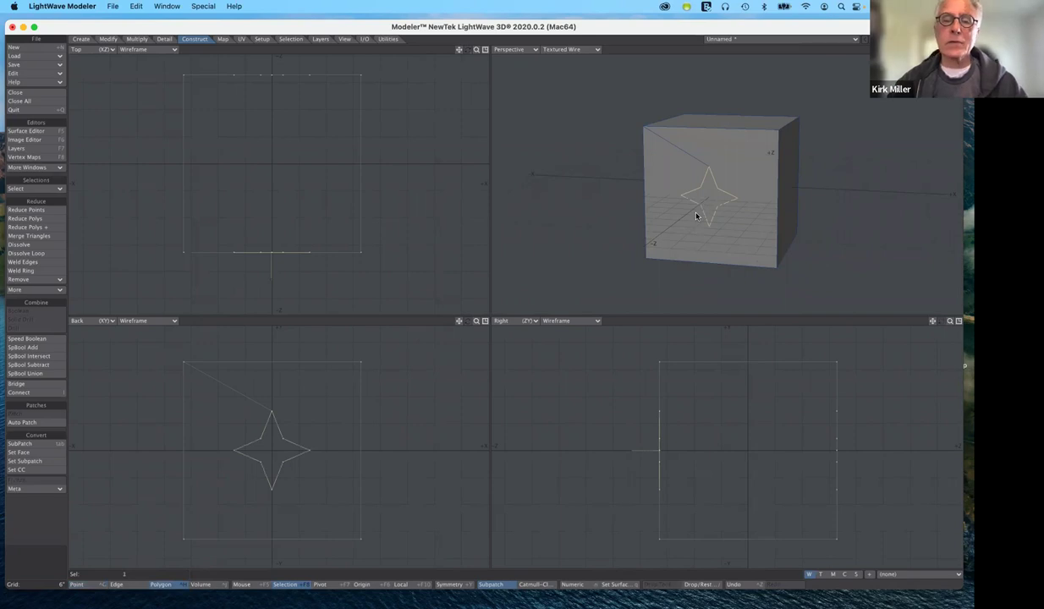
key("q")
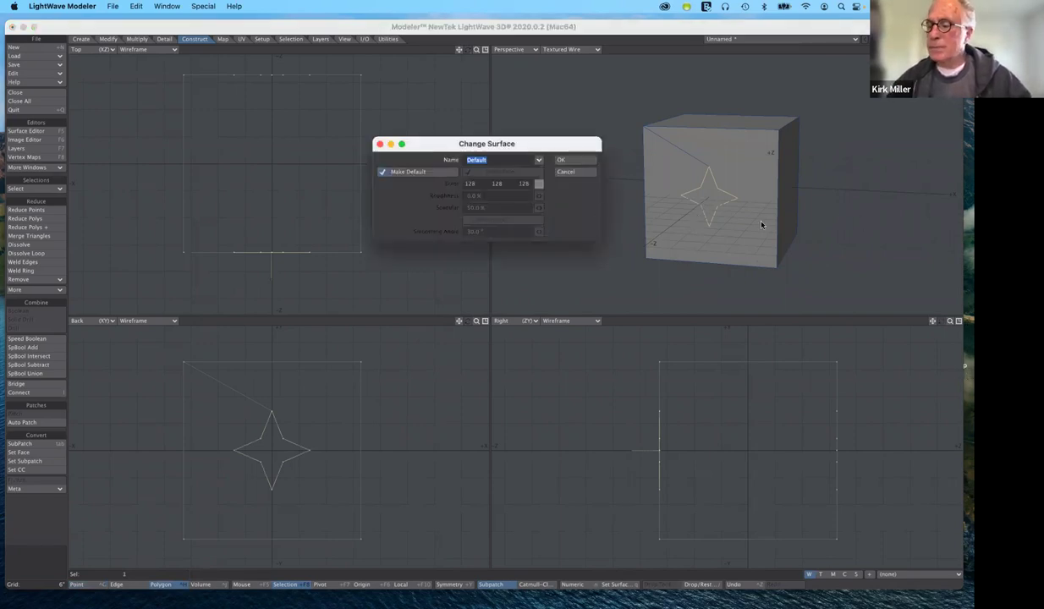
left_click(384, 173)
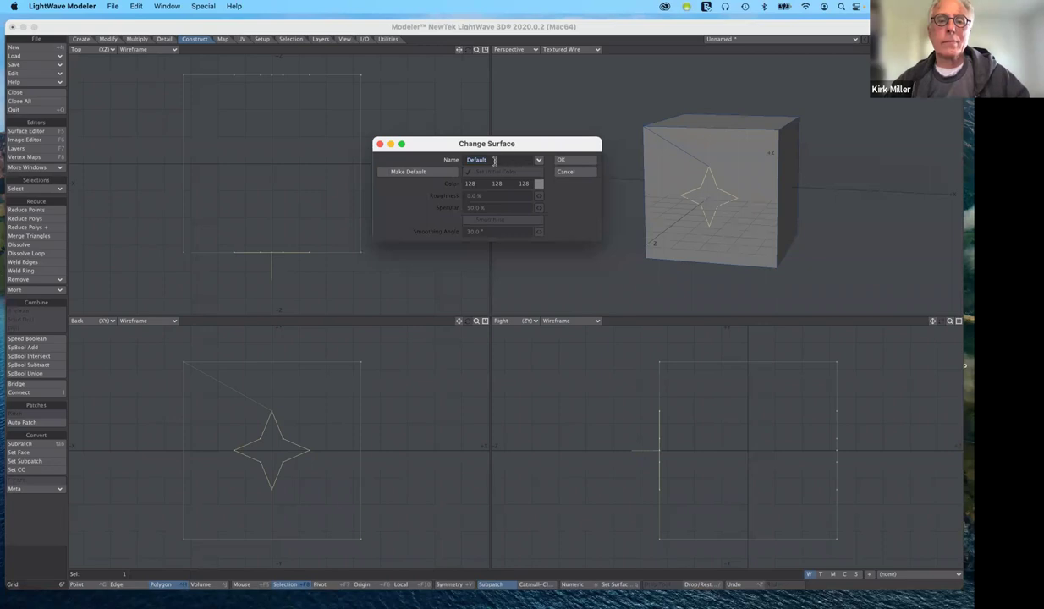
left_click_drag(526, 161, 406, 59)
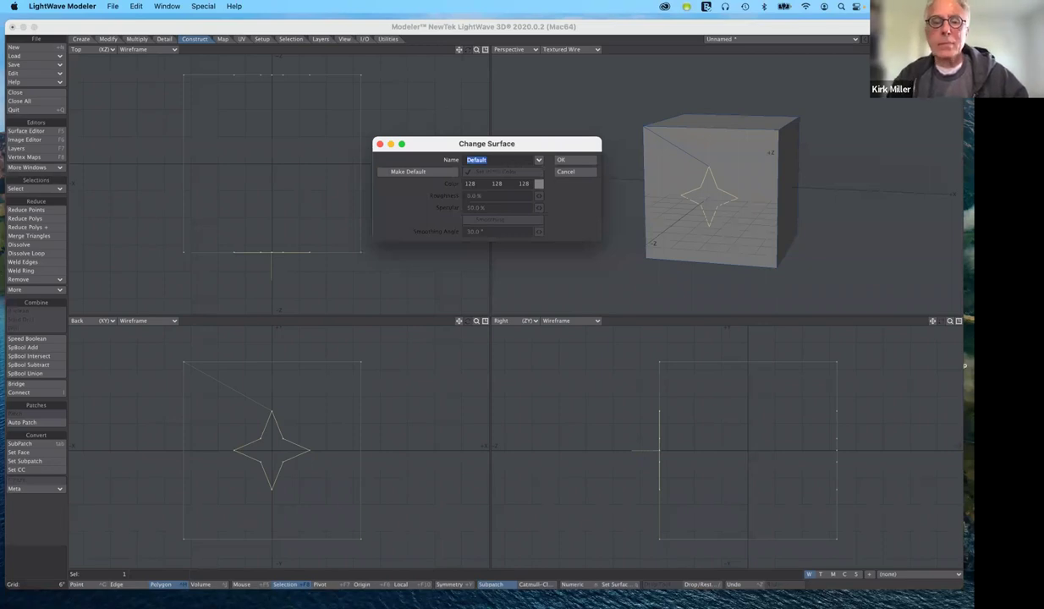
type("star")
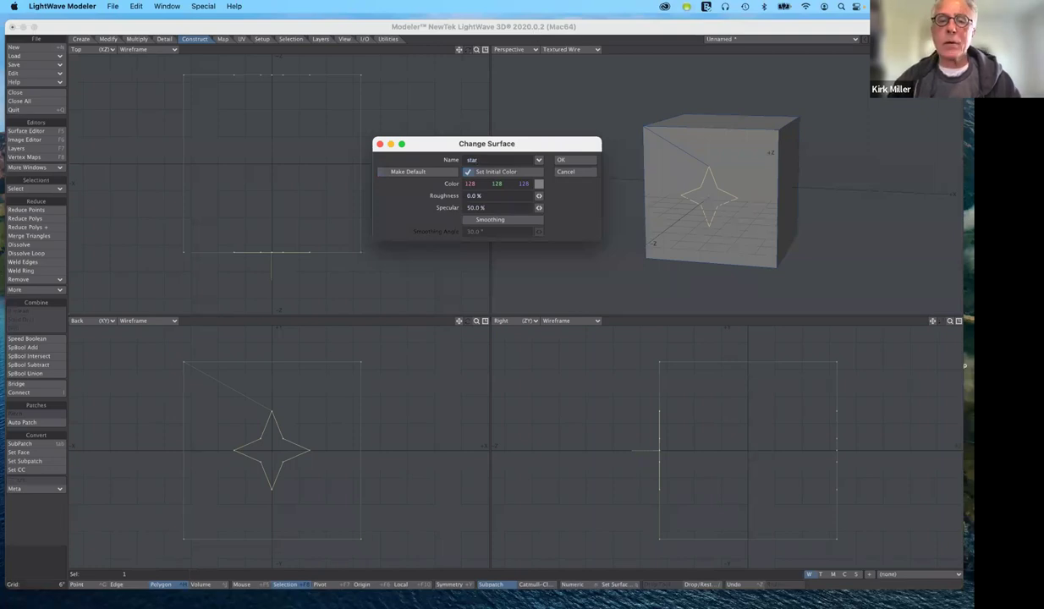
Step: Give the star surface a dark red initial color from the swatches, apply it, and deselect the polygon
left_click(539, 183)
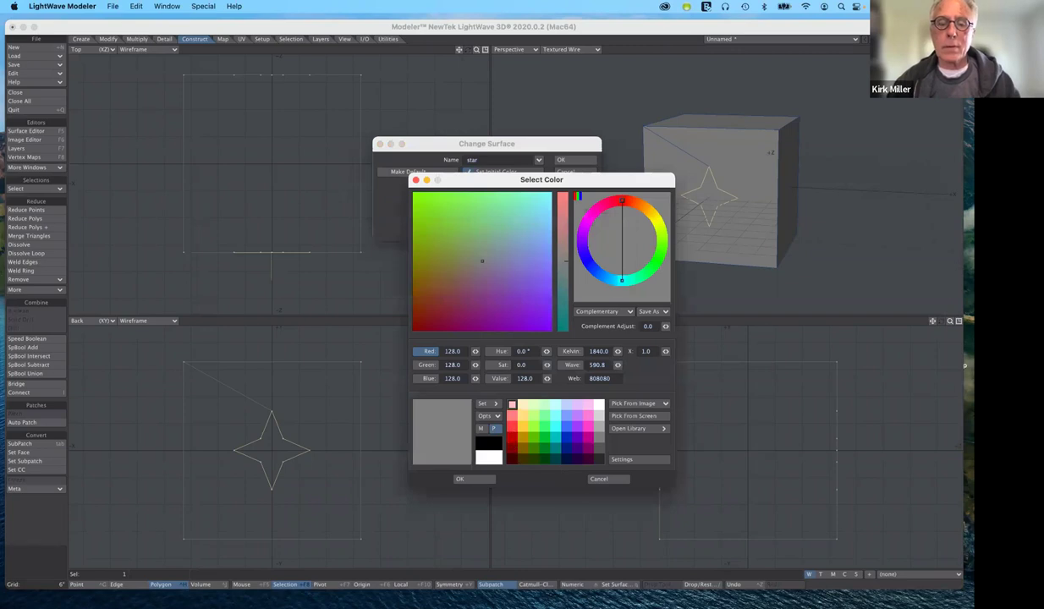
left_click(512, 437)
left_click(464, 479)
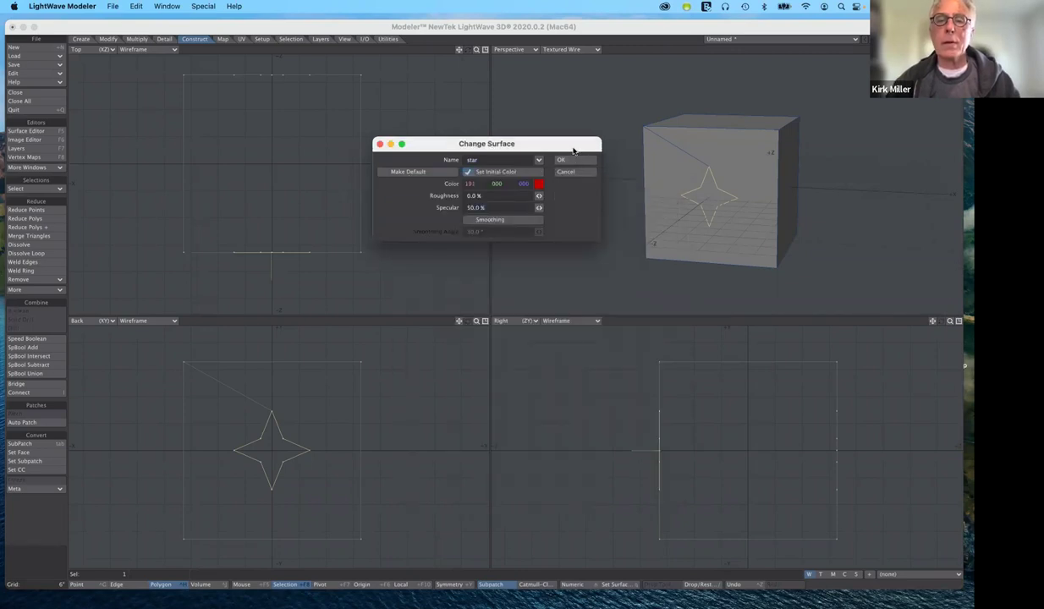
left_click(561, 160)
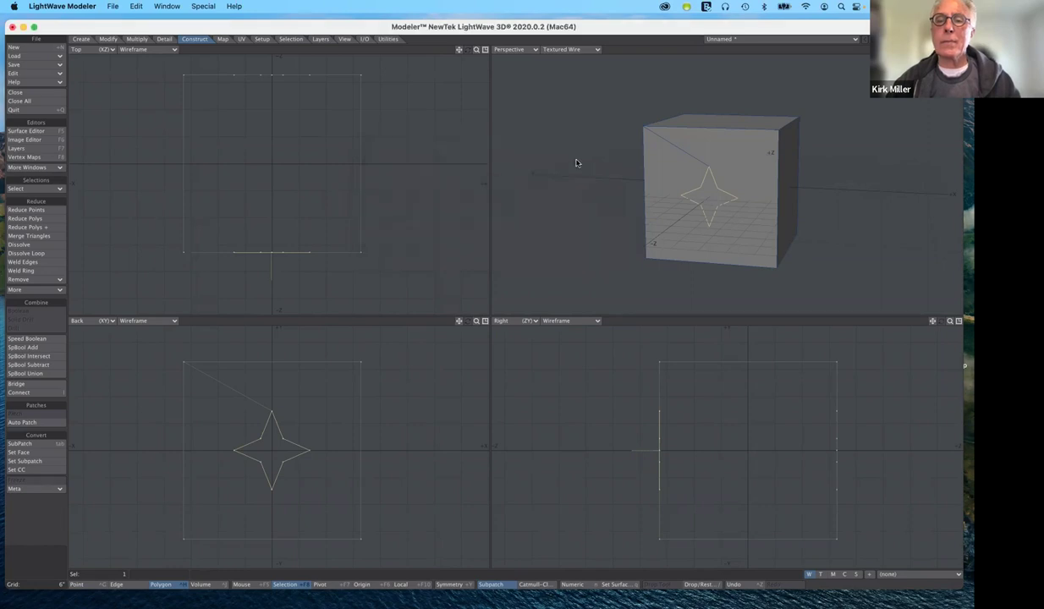
left_click(47, 575)
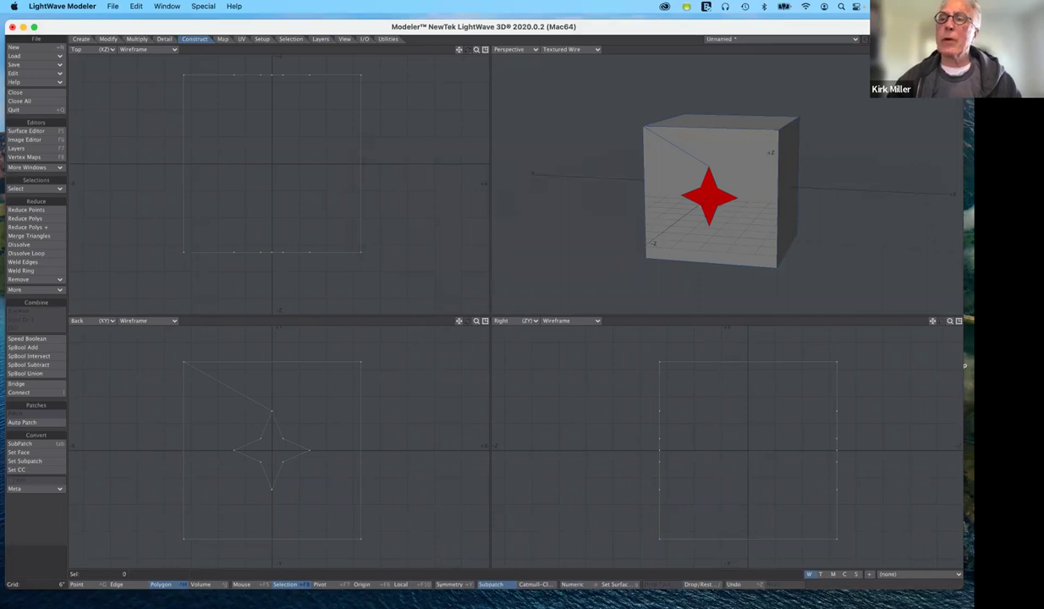
Step: Examine the red star and the stenciled star outline on the opposite side of the cube in the Perspective view
left_click_drag(941, 49, 305, 47)
left_click_drag(669, 187, 670, 174, "alt")
left_click_drag(941, 49, 1019, 54)
left_click_drag(702, 178, 718, 168, "alt")
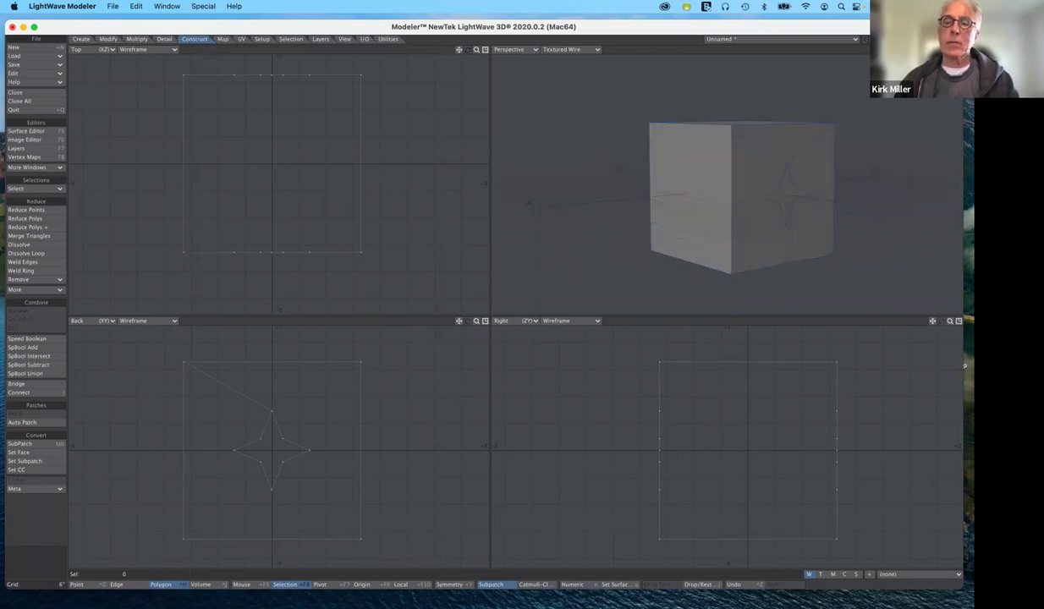
left_click_drag(941, 49, 932, 49)
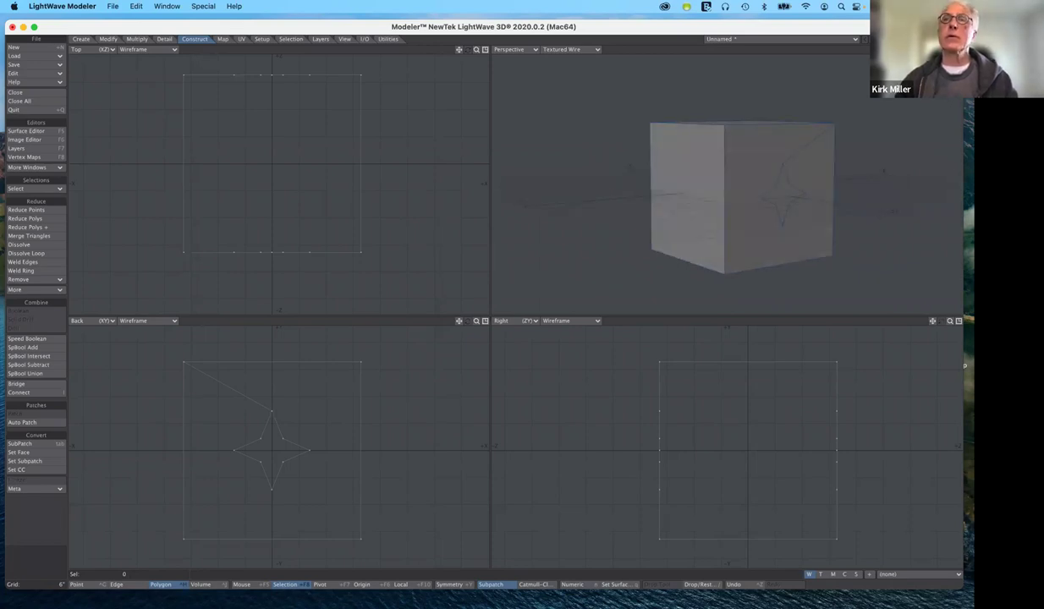
left_click_drag(941, 49, 1007, 73)
left_click_drag(739, 179, 732, 183, "alt")
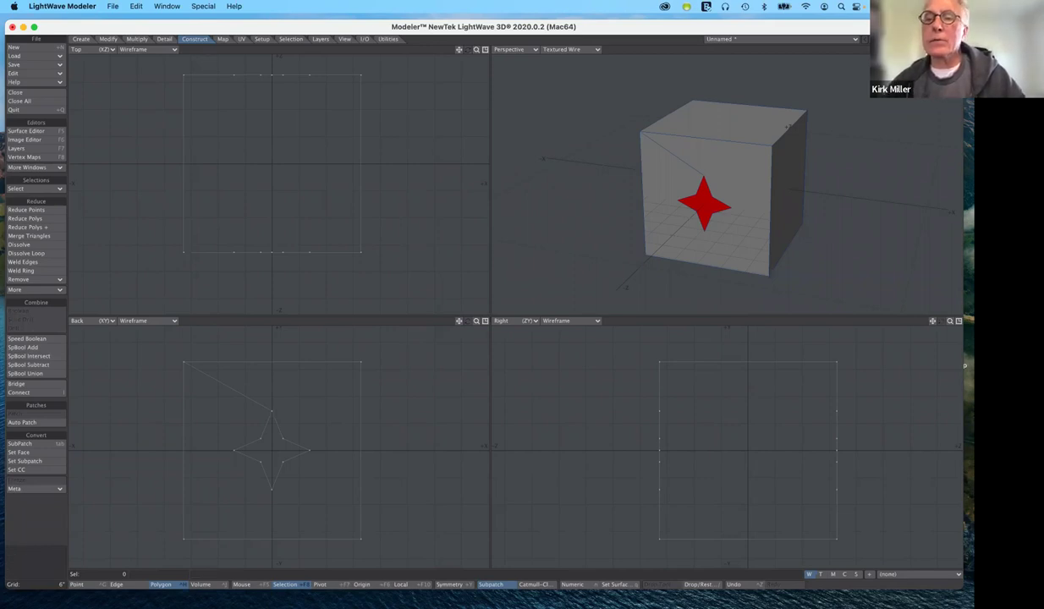
Step: Delete the star template from the second layer
key("2")
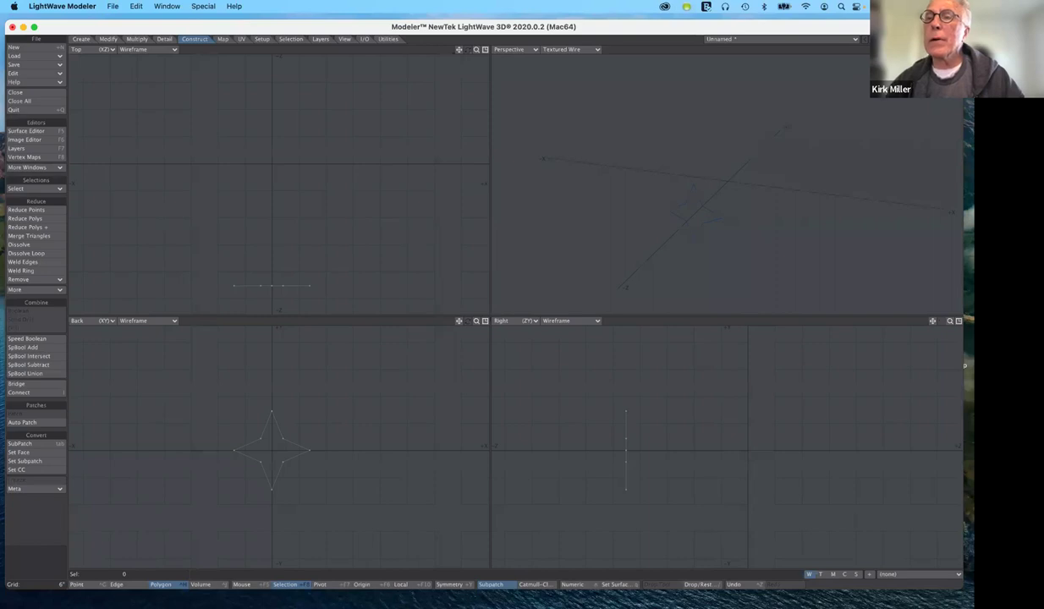
key("Delete")
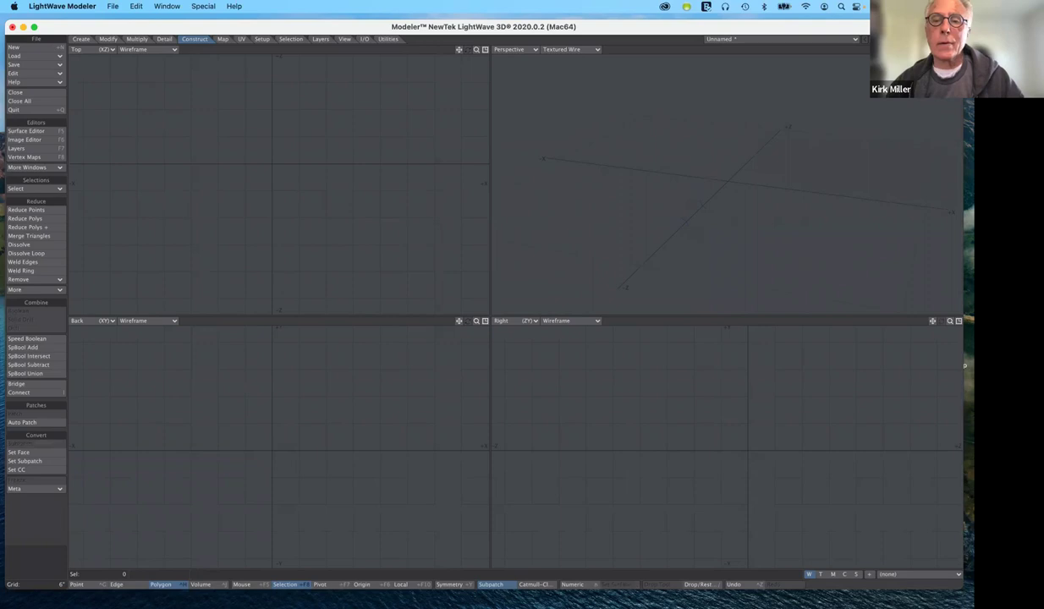
Step: Restore the deleted star template to the background and sketch a flat ball outline around the origin in the Top view, radius about 1'0.6" by 9.6"
key("u")
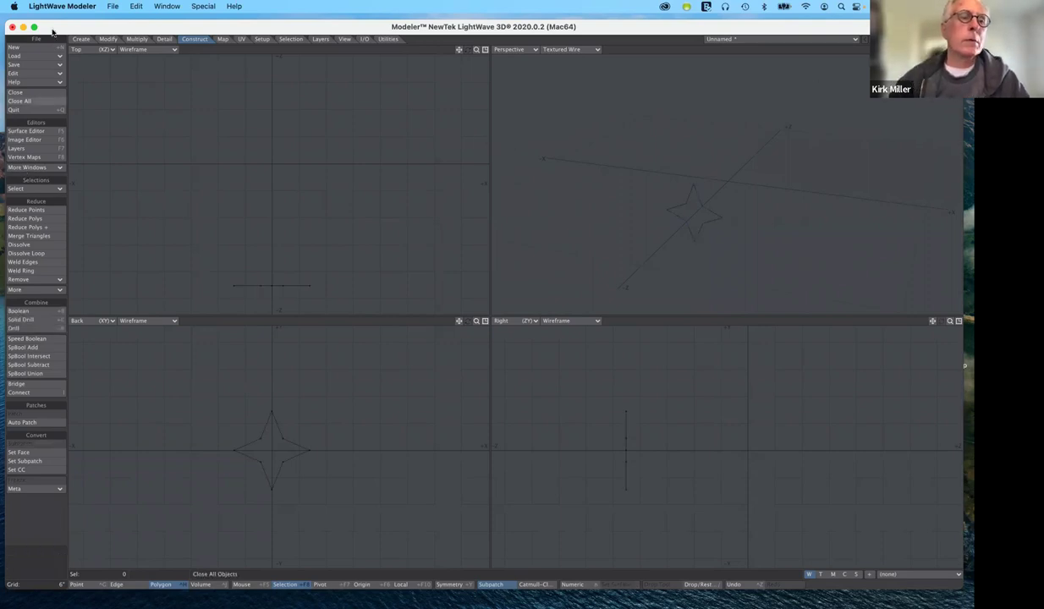
left_click(82, 42)
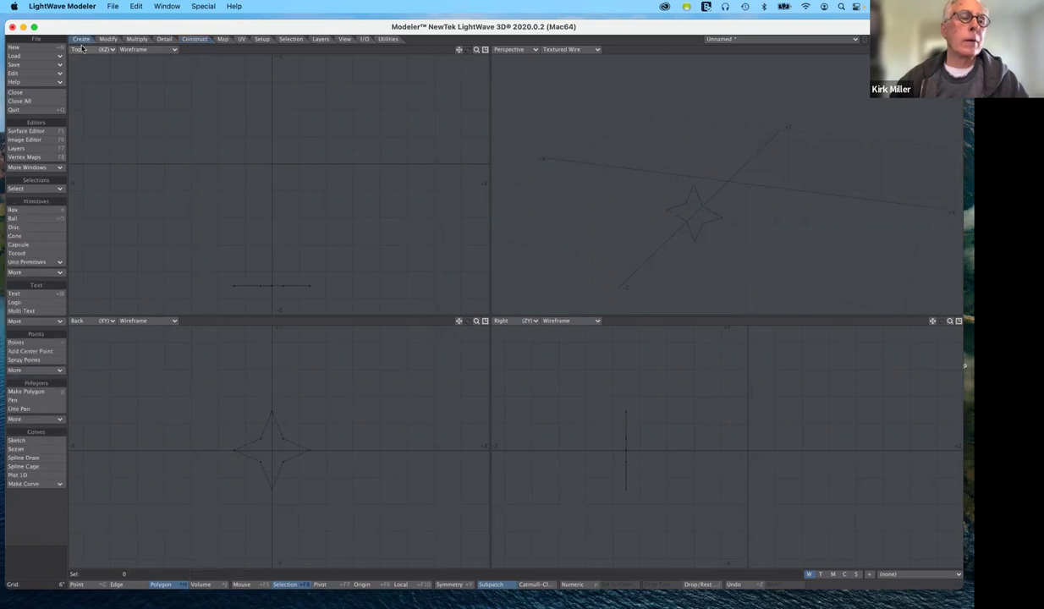
left_click(38, 220)
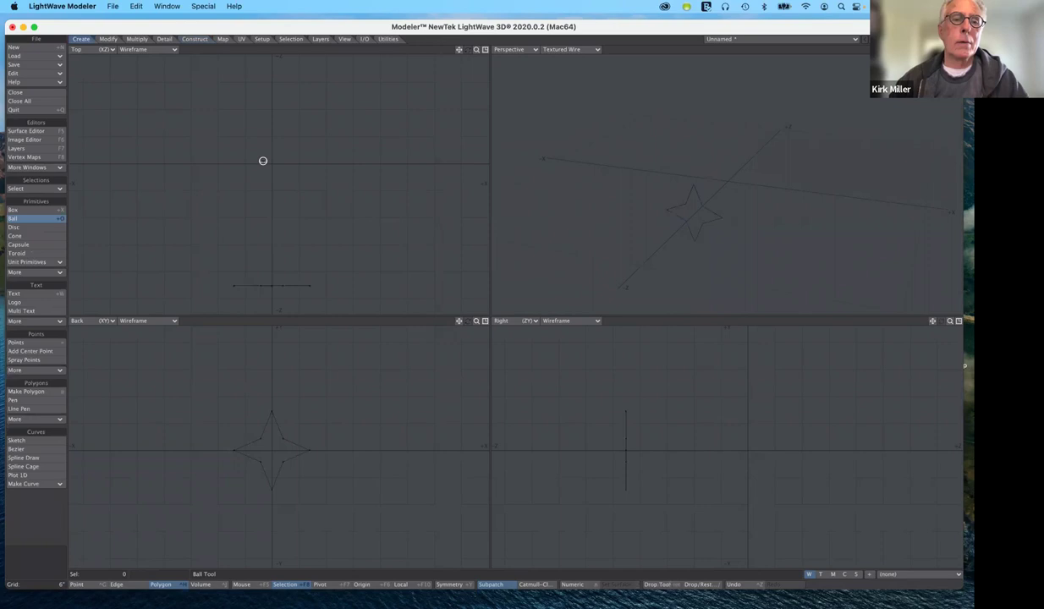
left_click_drag(271, 162, 329, 205)
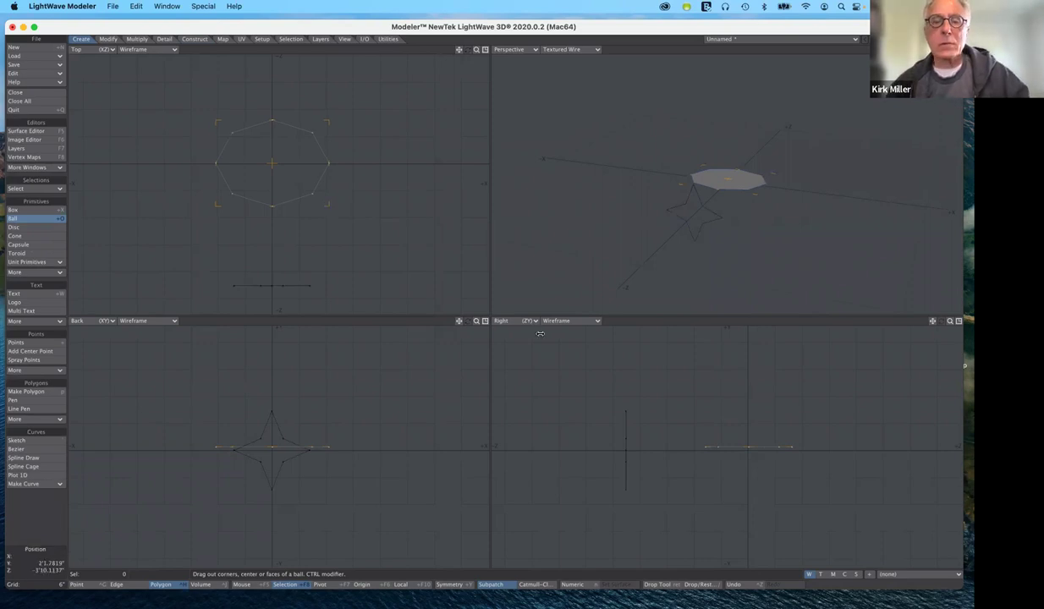
Step: Activate the numeric ball settings for a 24-side, 12-segment ball centred at the origin with a 1'7.685" radius, and finish the ball
key("n")
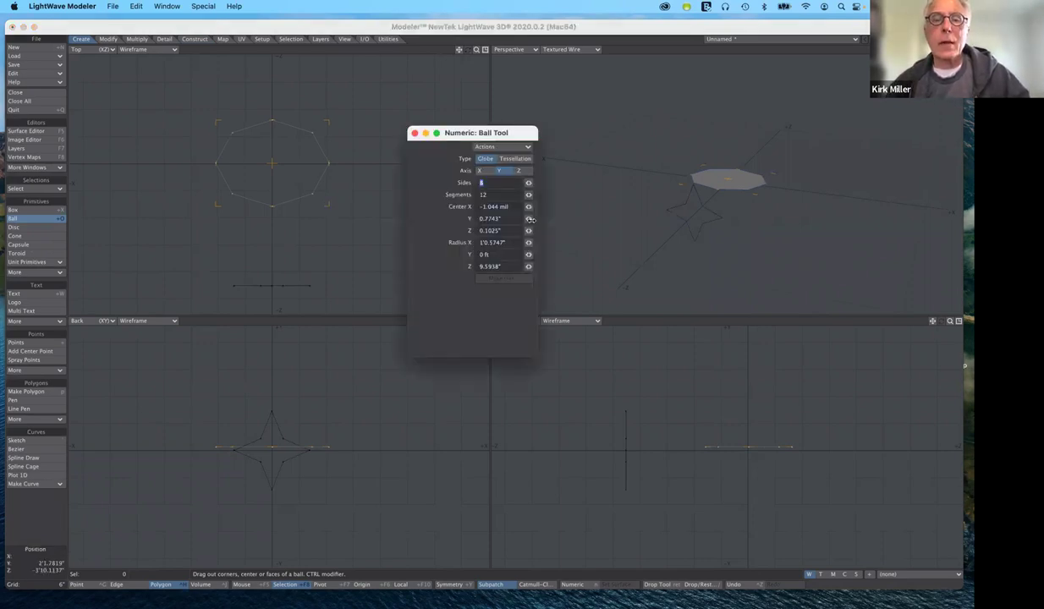
left_click(505, 147)
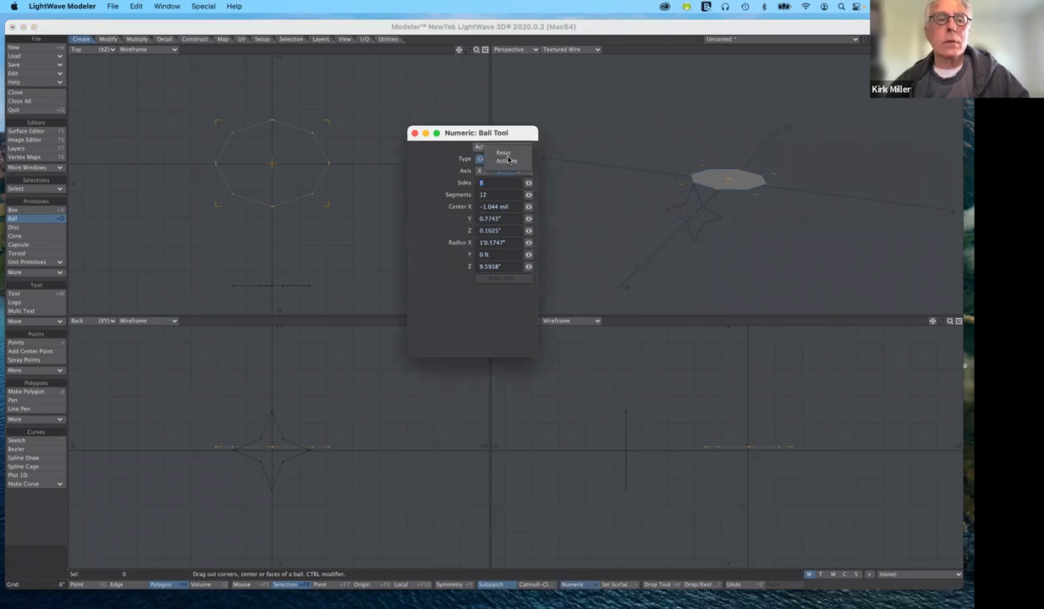
left_click(508, 160)
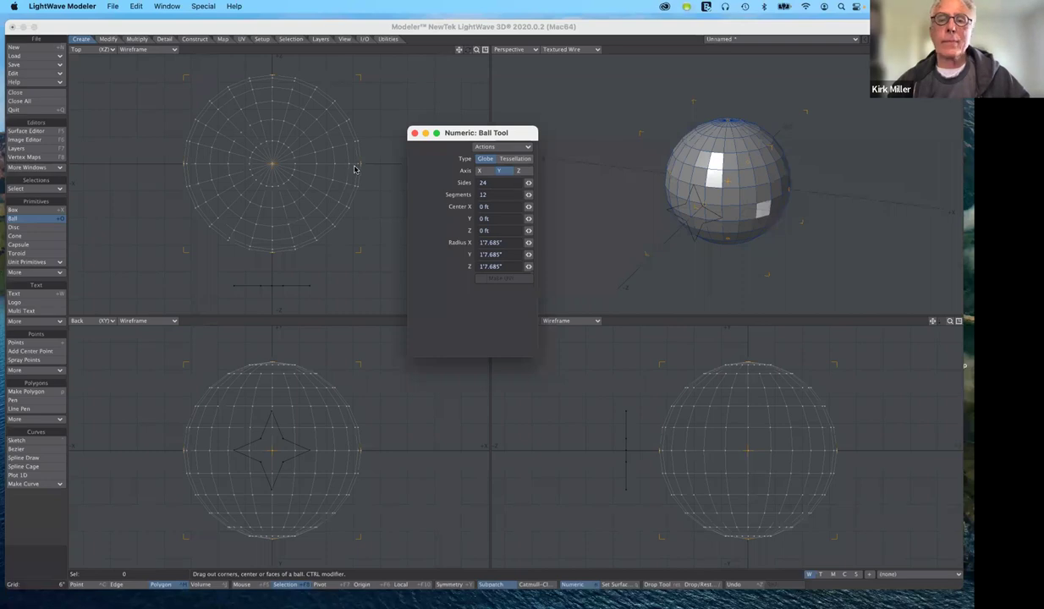
left_click(36, 220)
key("n")
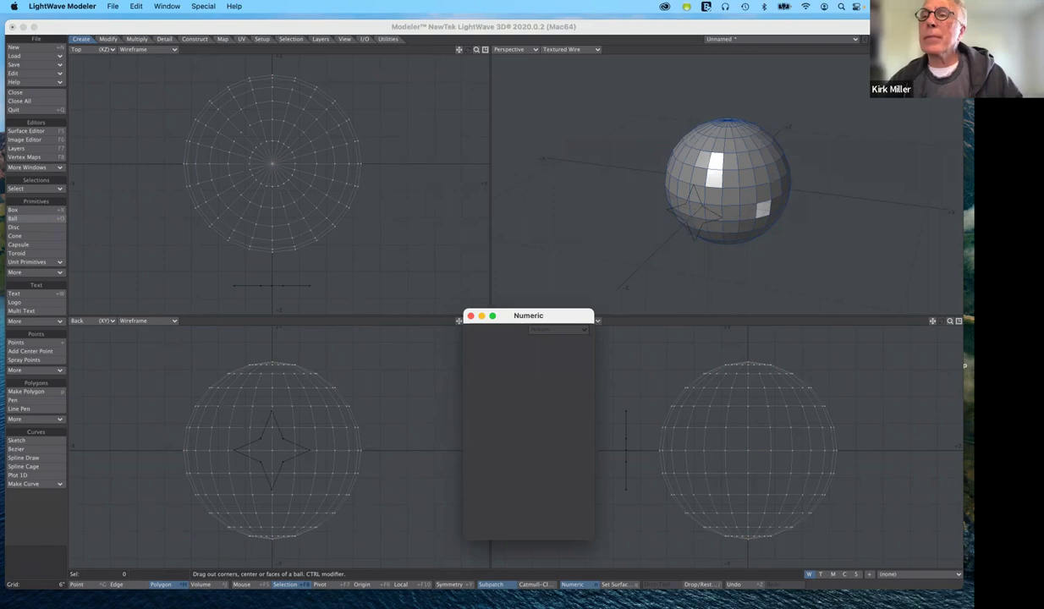
key("n")
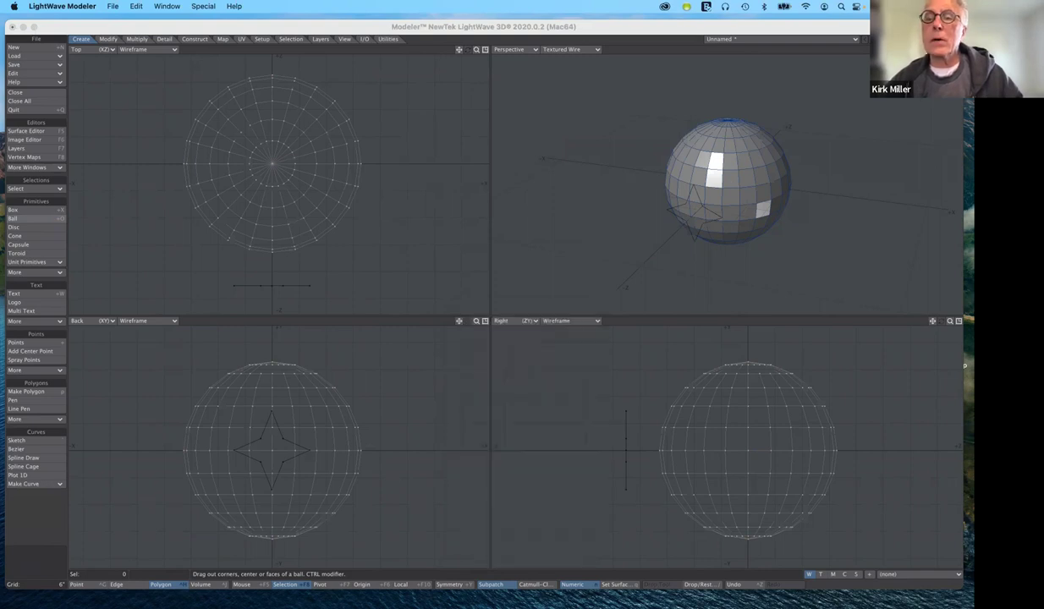
Step: Make the star template's layer active and try to move the star away from the centre in the Top view
left_click(720, 226)
key("1")
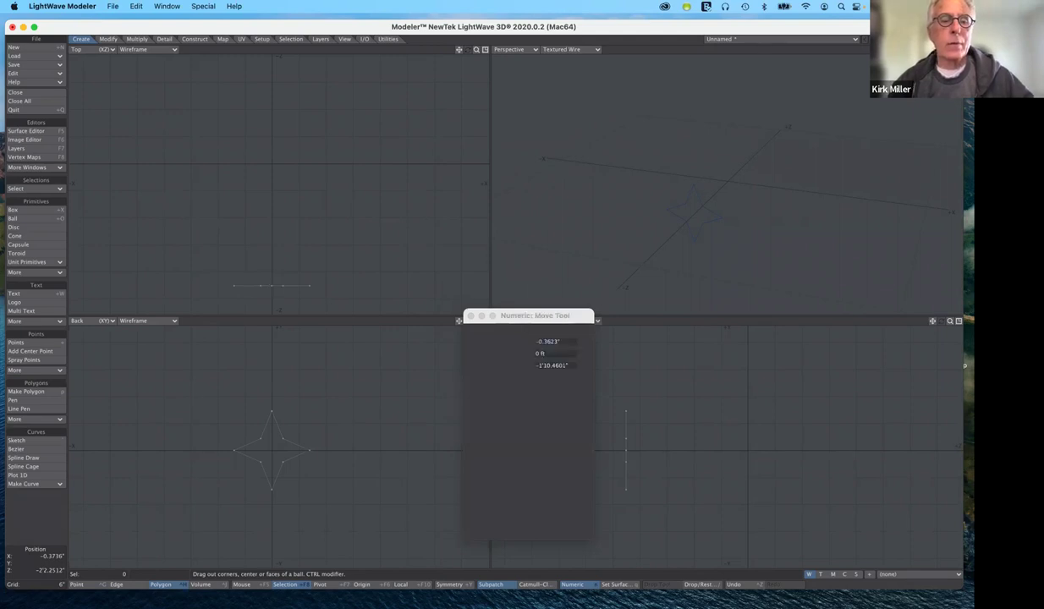
left_click_drag(274, 286, 367, 266)
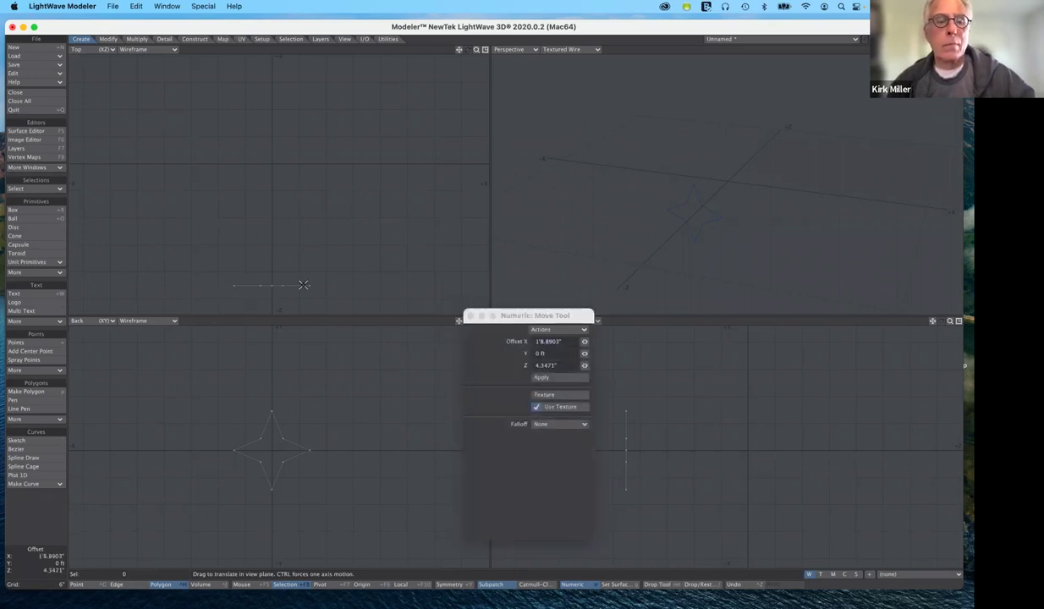
key("space")
key("n")
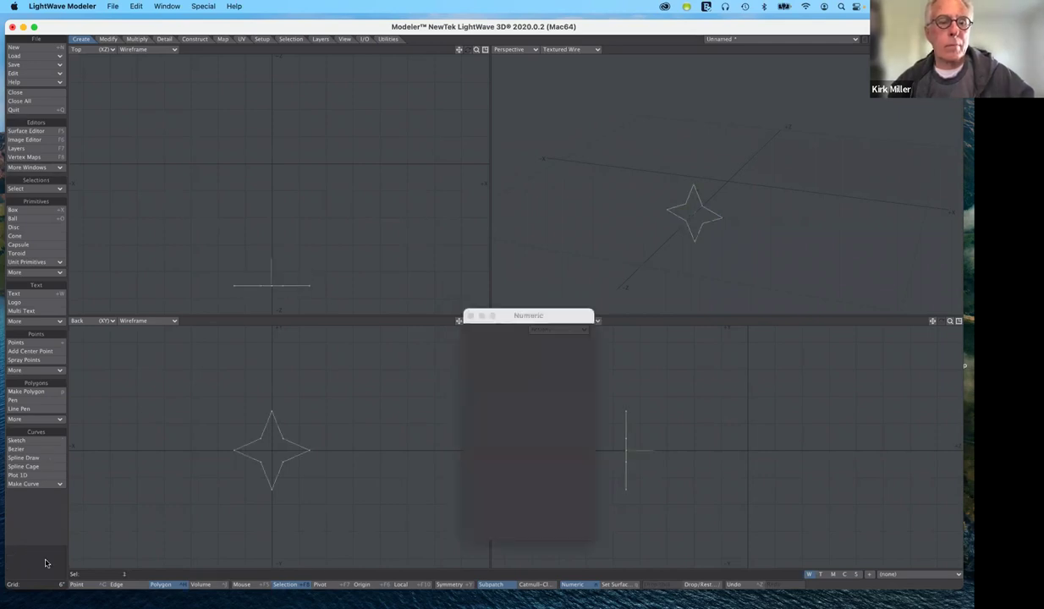
Step: Deselect the star and try repeatedly to reposition it with the Move tool in the Top and Back views
left_click(46, 563)
key("t")
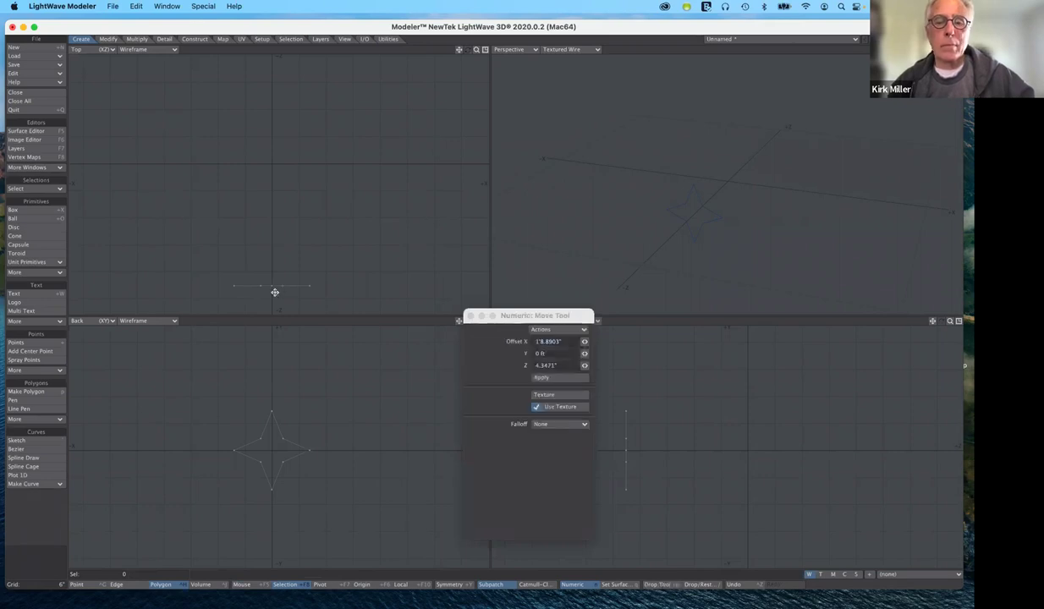
left_click_drag(274, 293, 379, 228)
key("ctrl+z")
left_click_drag(205, 289, 279, 295)
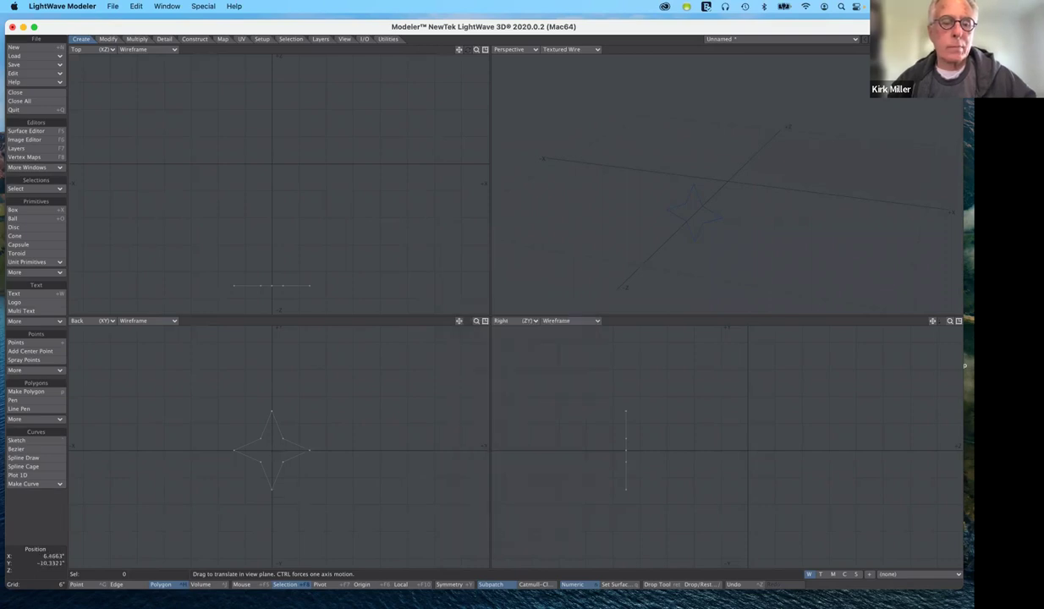
left_click_drag(272, 450, 292, 477)
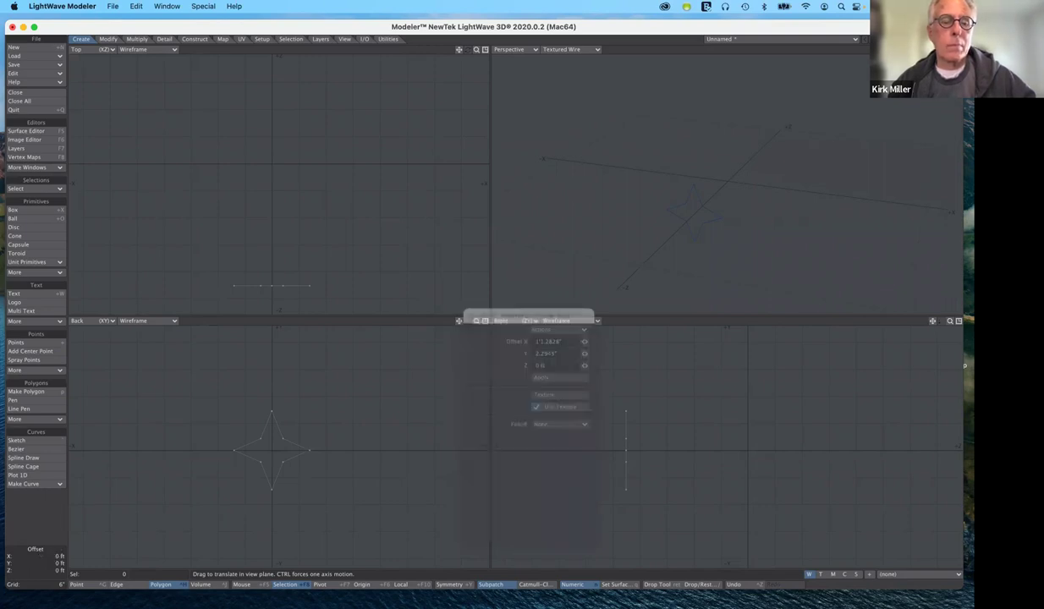
left_click_drag(371, 475, 280, 498)
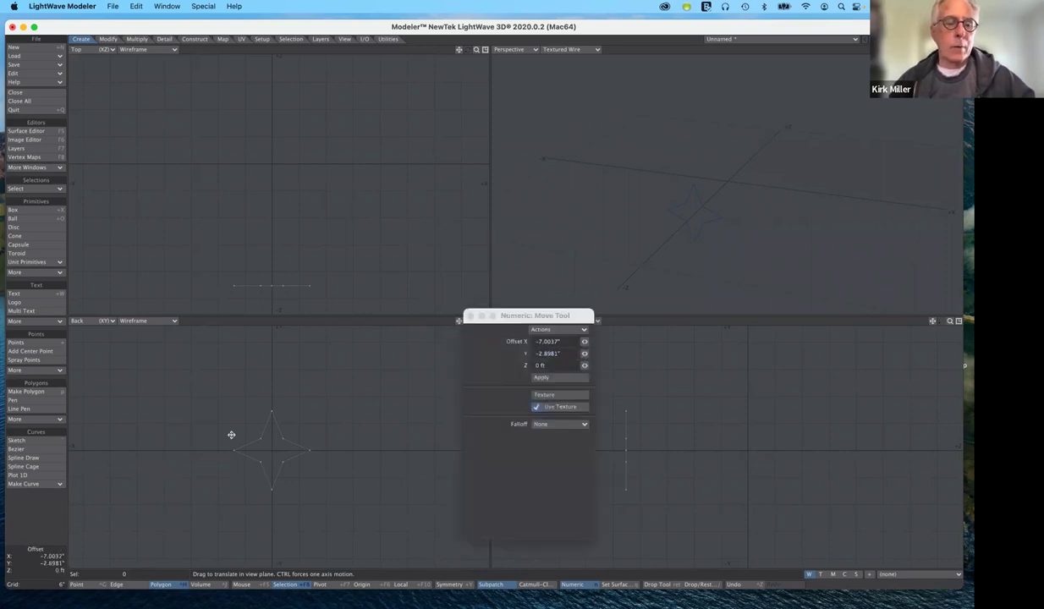
left_click(52, 496)
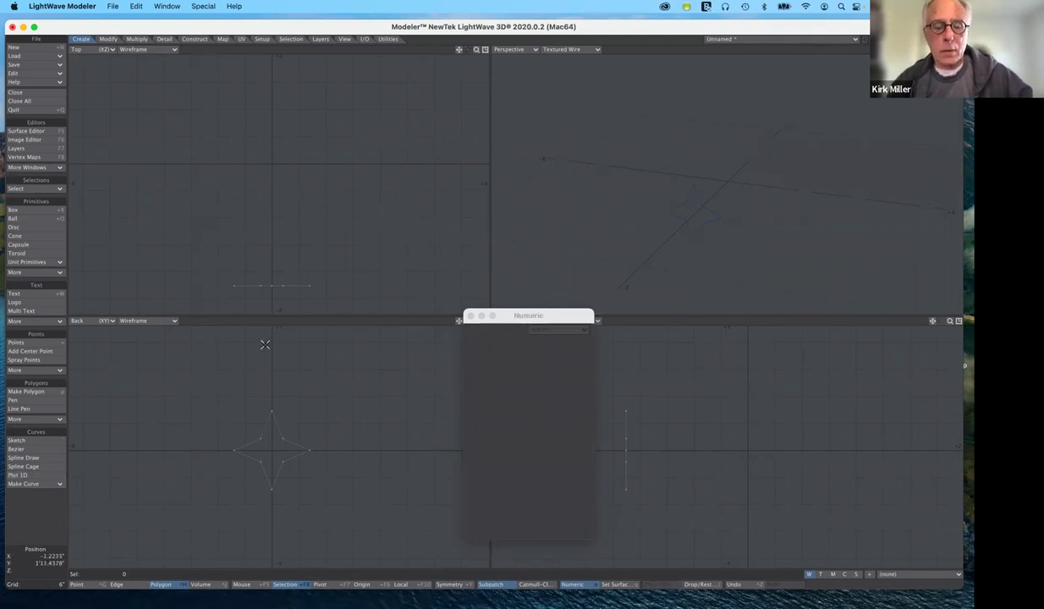
key("t")
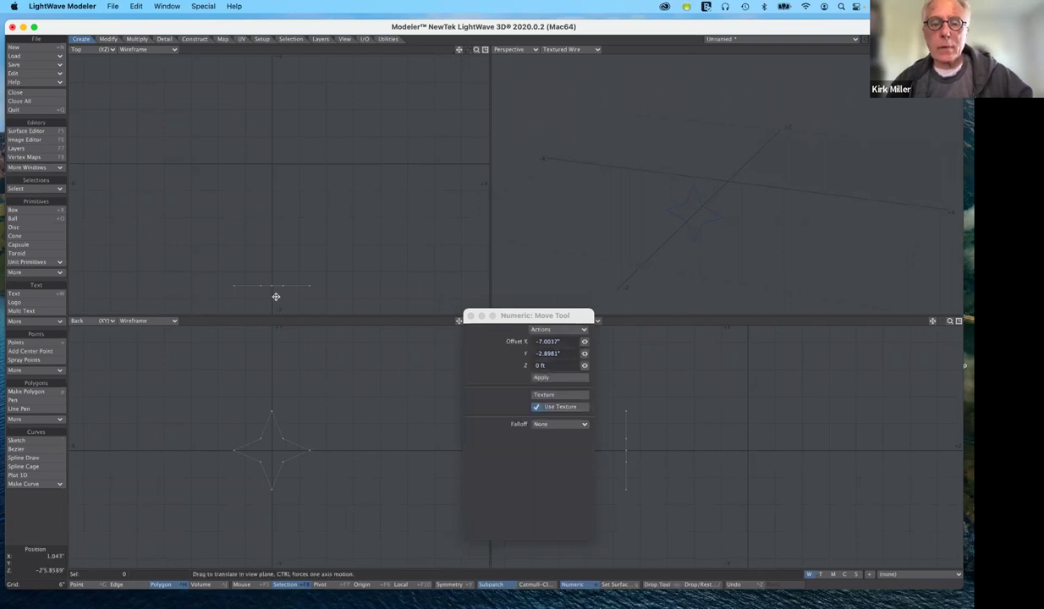
mouse_move(276, 297)
left_mouse_down()
mouse_move(293, 298)
mouse_move(274, 297)
left_mouse_up()
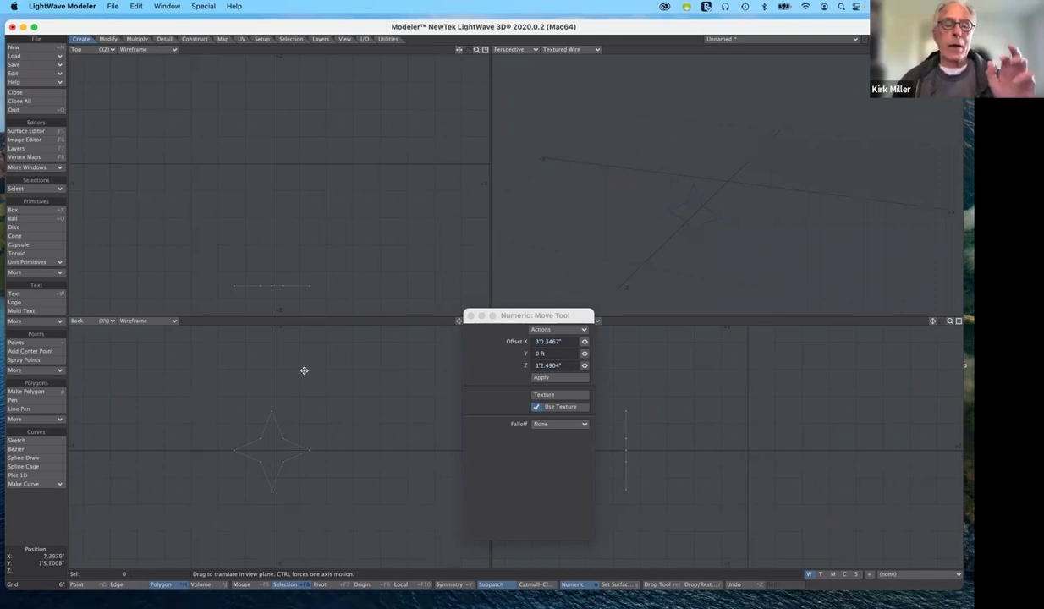
left_click(48, 237)
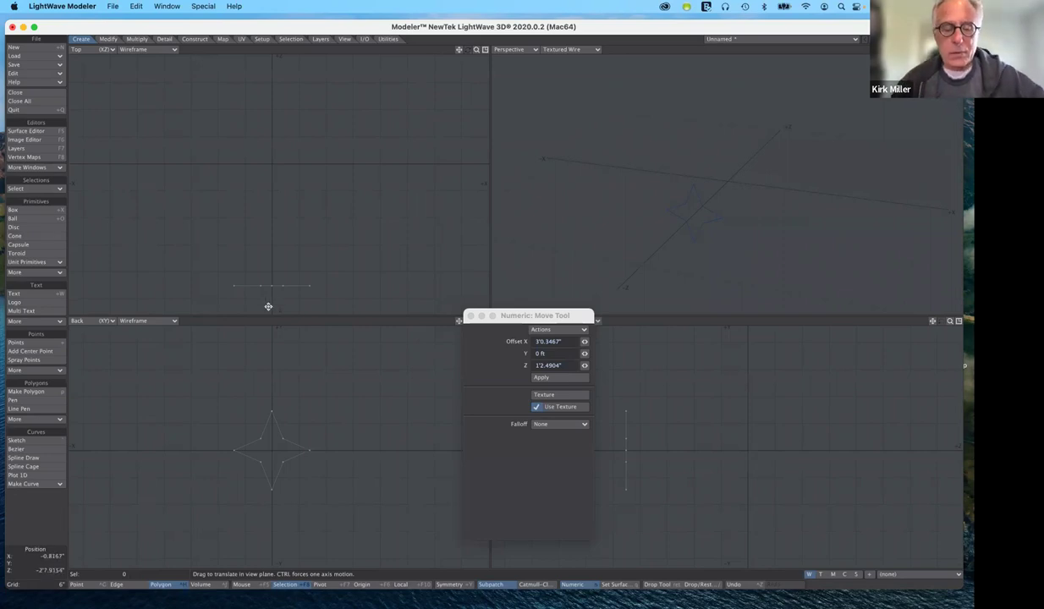
key("Return")
Step: Turn off Use Texture for the Move tool and move the star about 2'0.4" in X and 2.8" in Z
key("t")
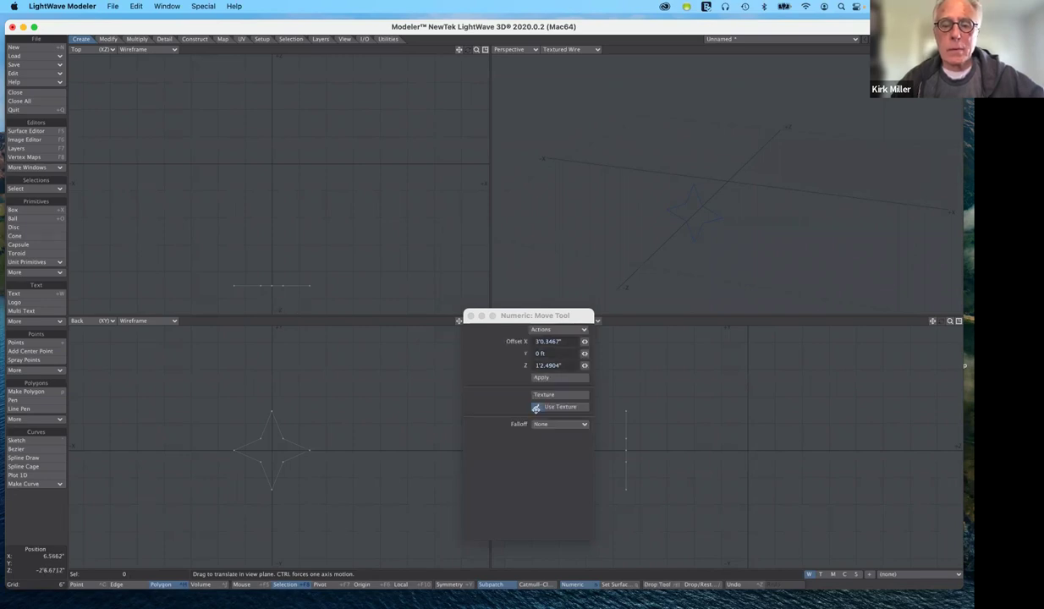
left_click(535, 408)
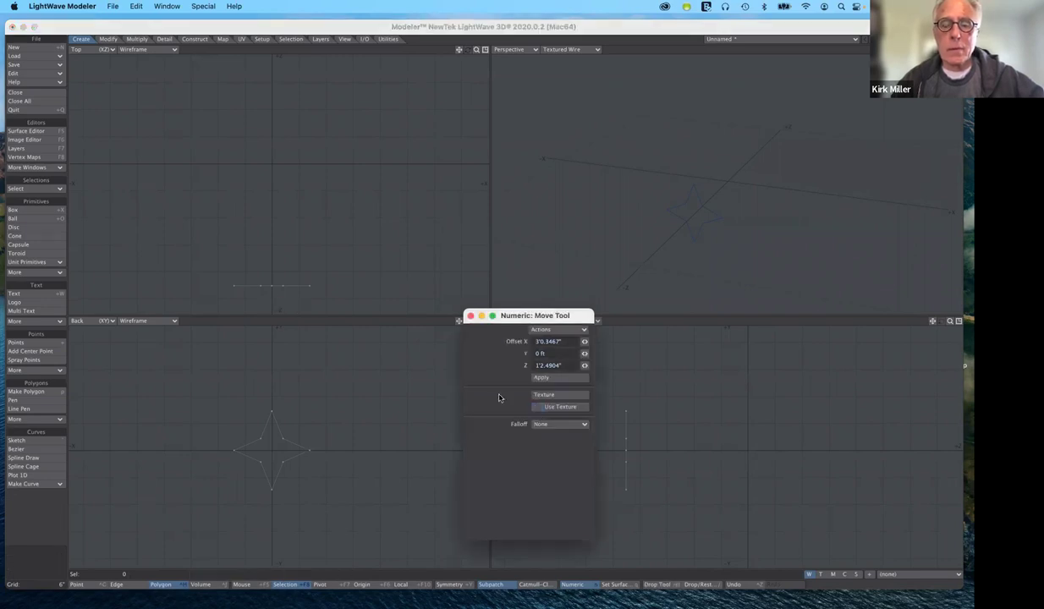
left_click(261, 286)
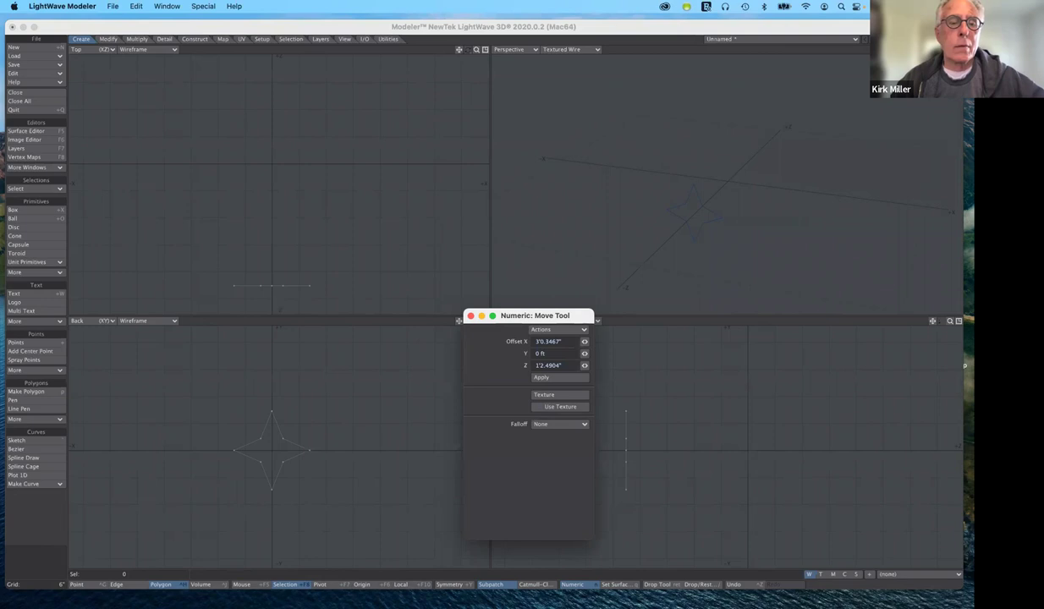
left_click_drag(261, 286, 378, 272)
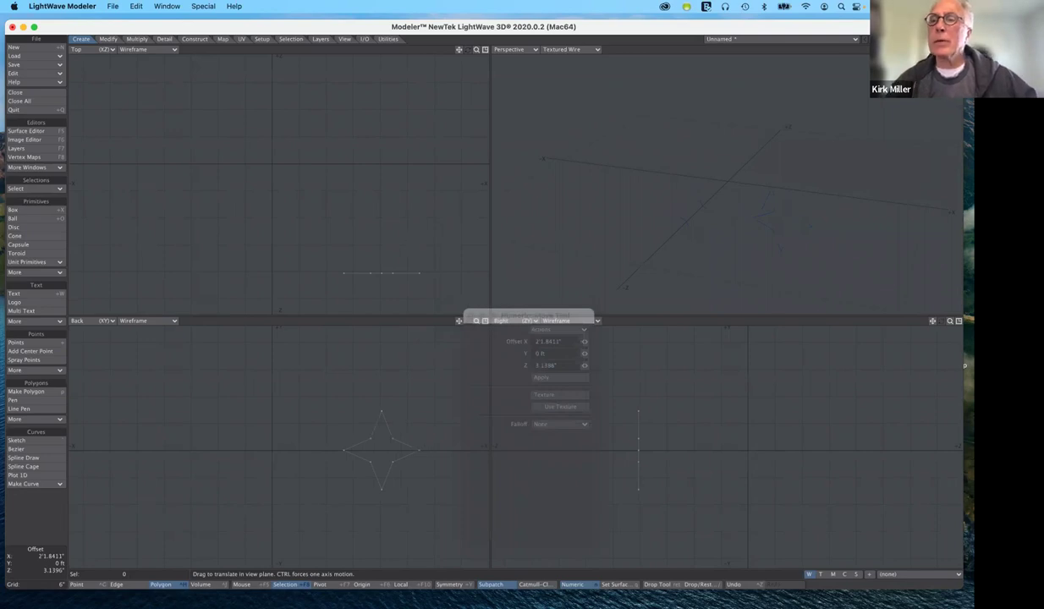
key("Return")
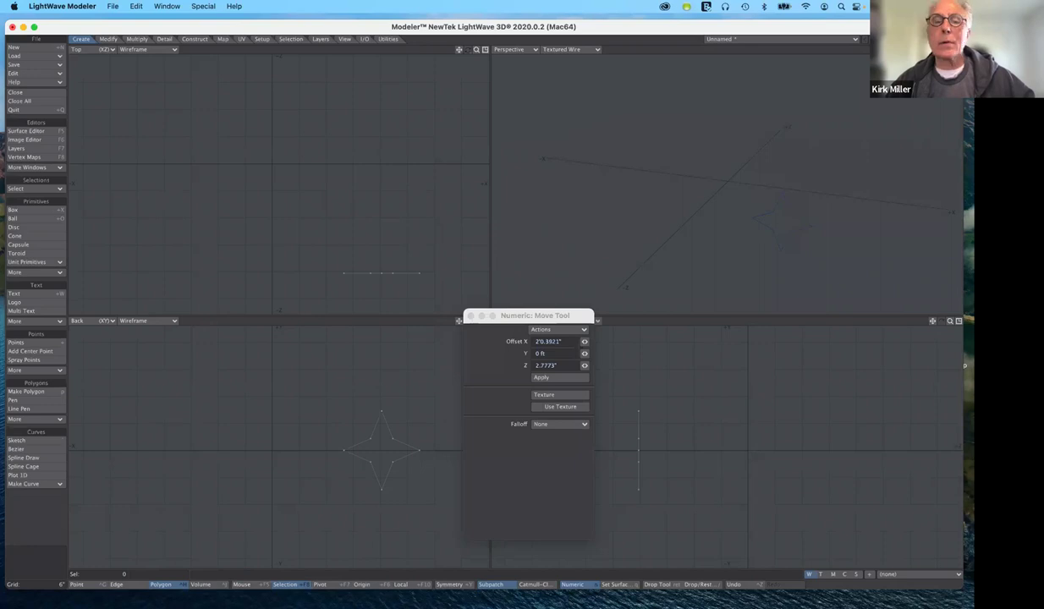
key("n")
key("n")
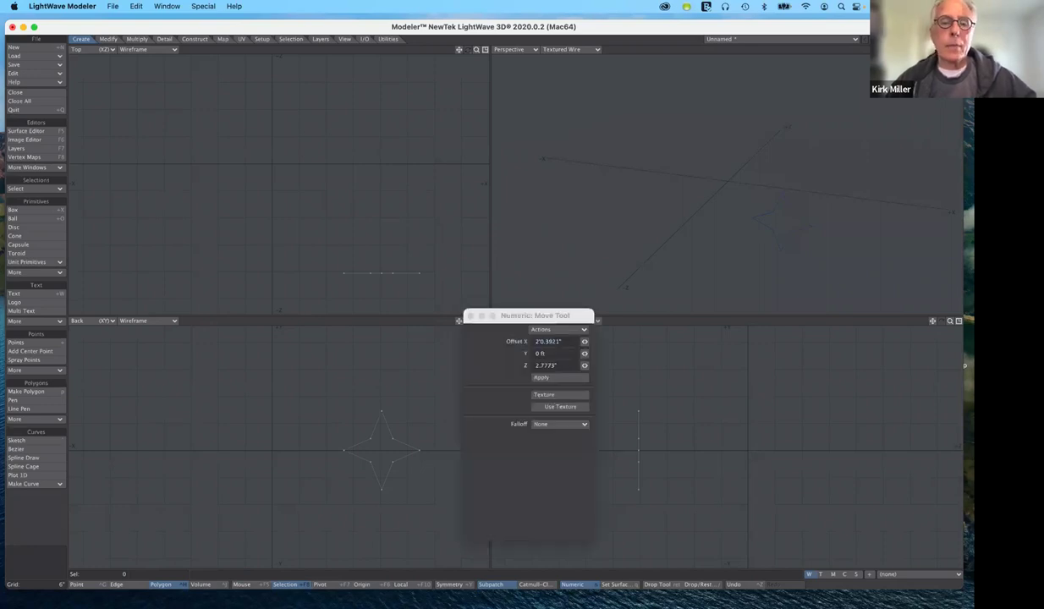
Step: Show the ball in the background and rotate the star 44° about the Y axis around its own centre so it faces the ball
key("alt+1")
left_click_drag(378, 310, 378, 321)
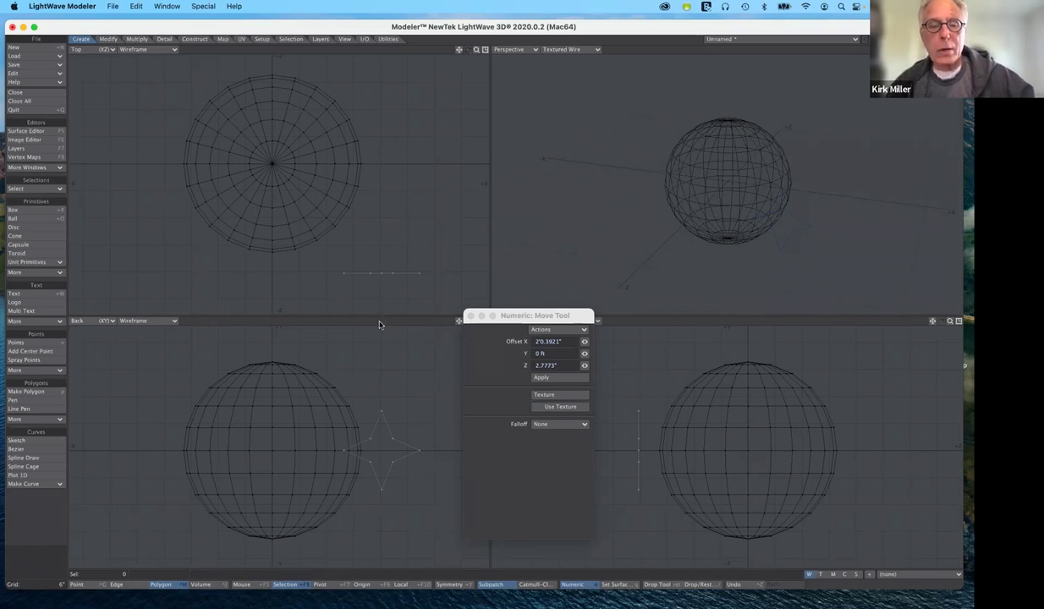
key("y")
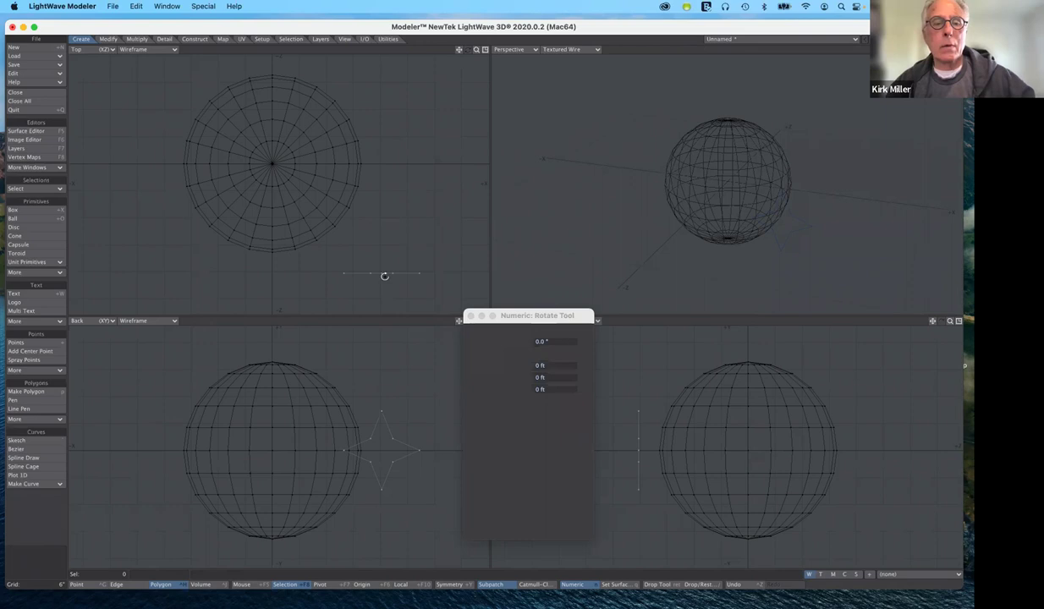
left_click_drag(382, 275, 406, 273)
left_click(381, 273)
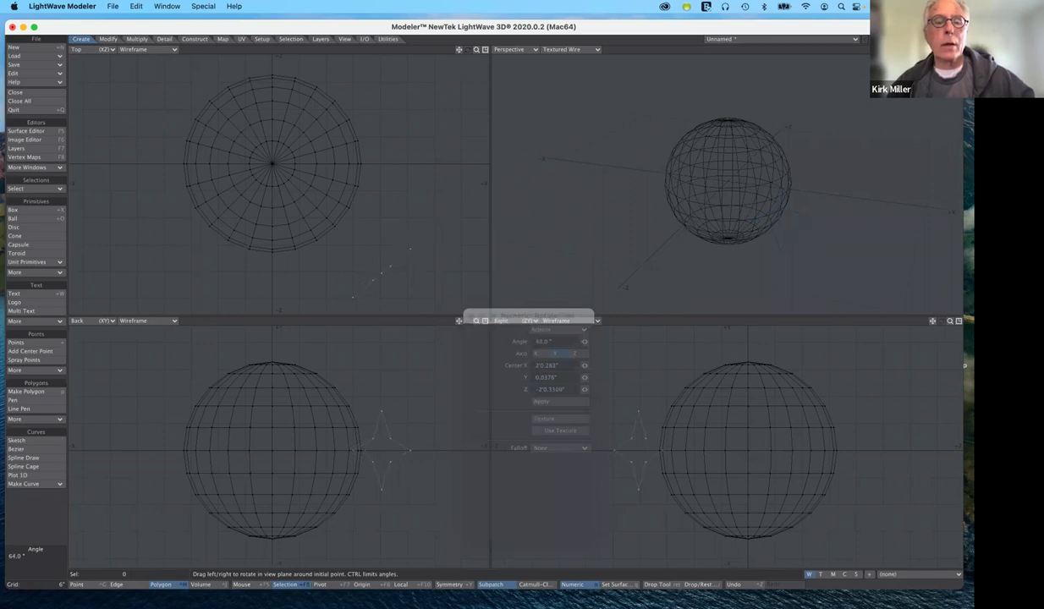
mouse_move(409, 273)
left_mouse_down()
mouse_move(364, 273)
mouse_move(399, 274)
left_mouse_up()
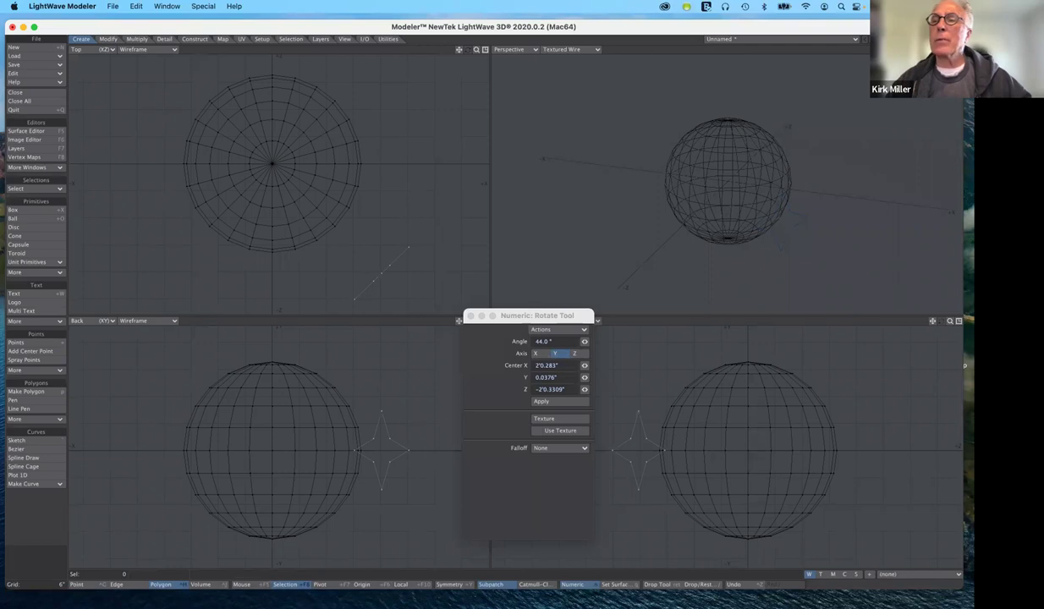
Step: Make the ball's layer active with the flat star in the background and try Solid Drill's Tunnel operation on the ball
key("1")
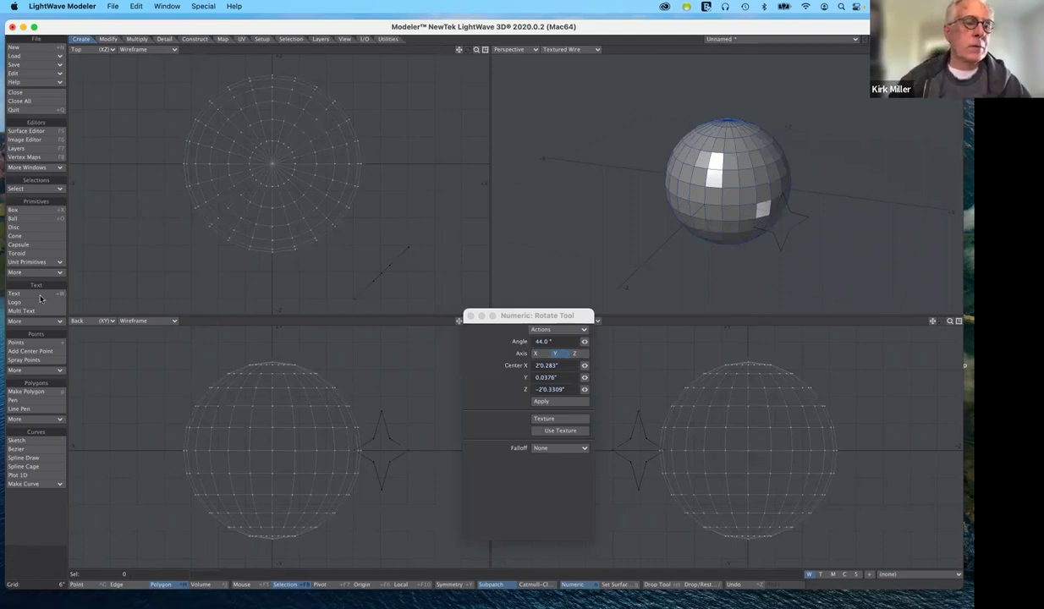
left_click(203, 40)
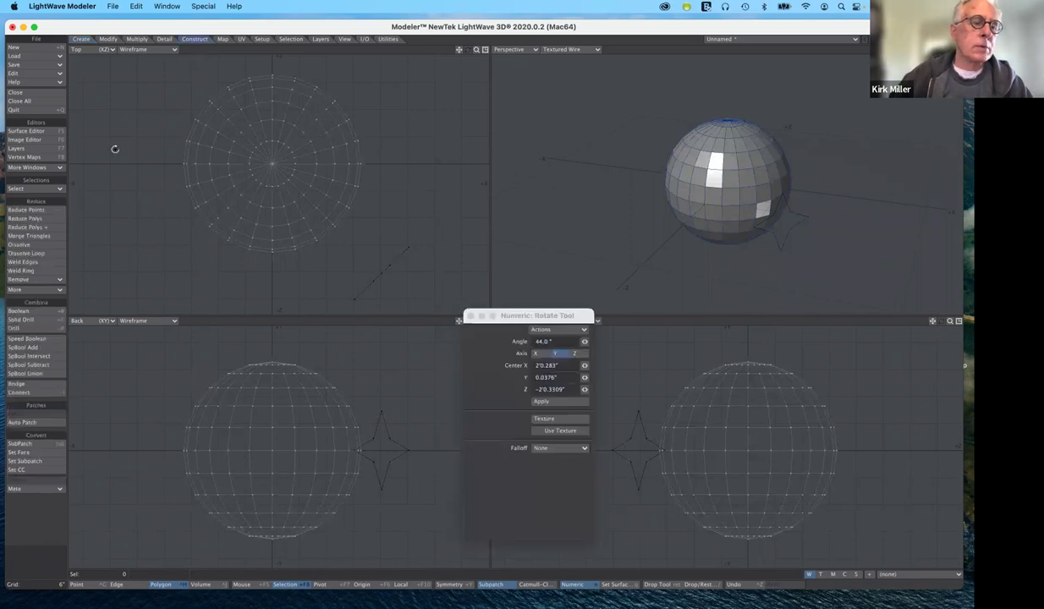
left_click(34, 323)
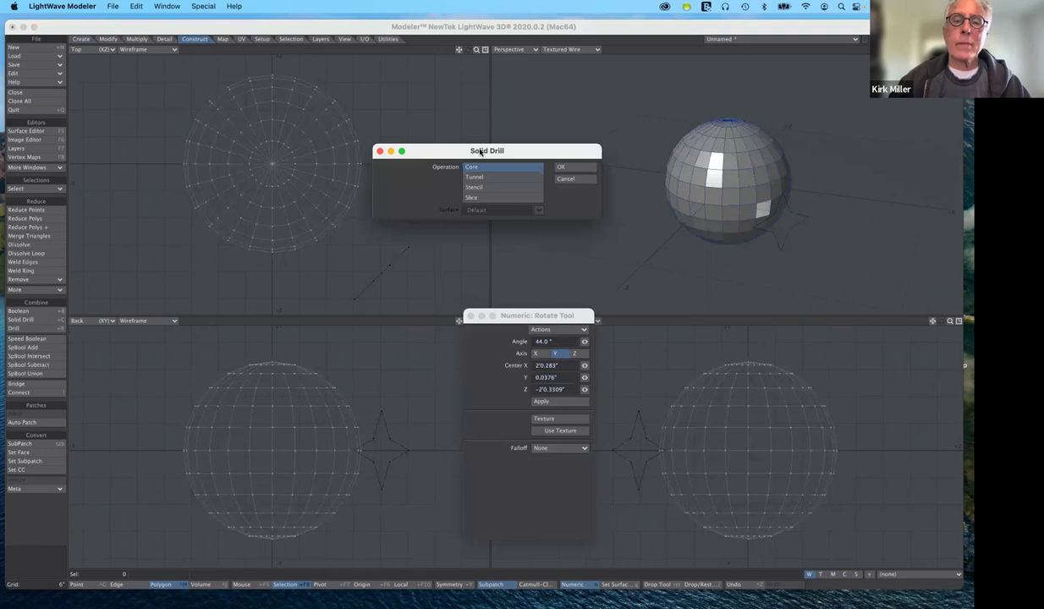
left_click_drag(611, 159, 726, 129)
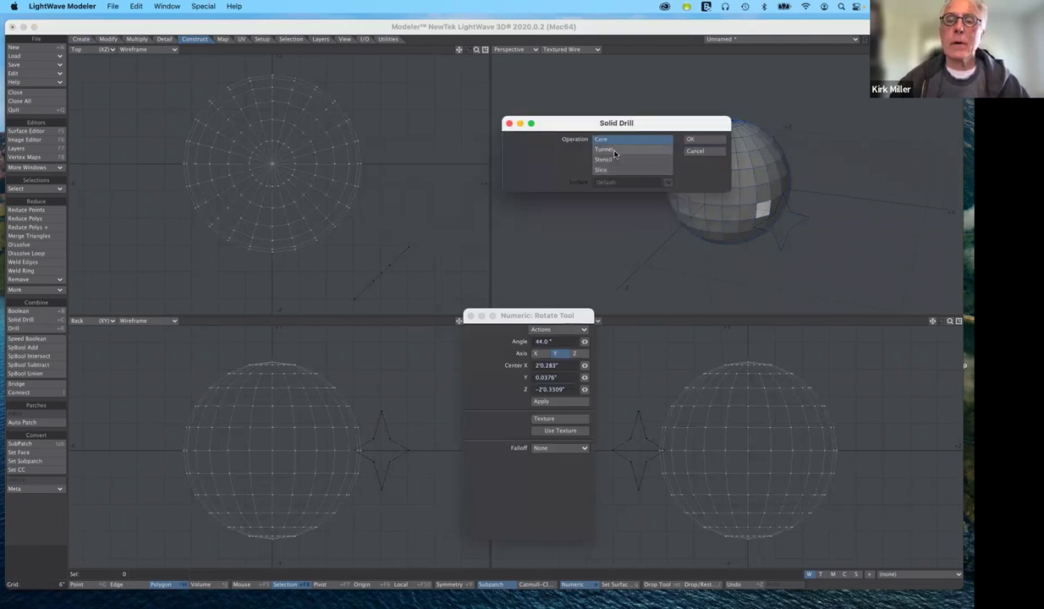
left_click(612, 150)
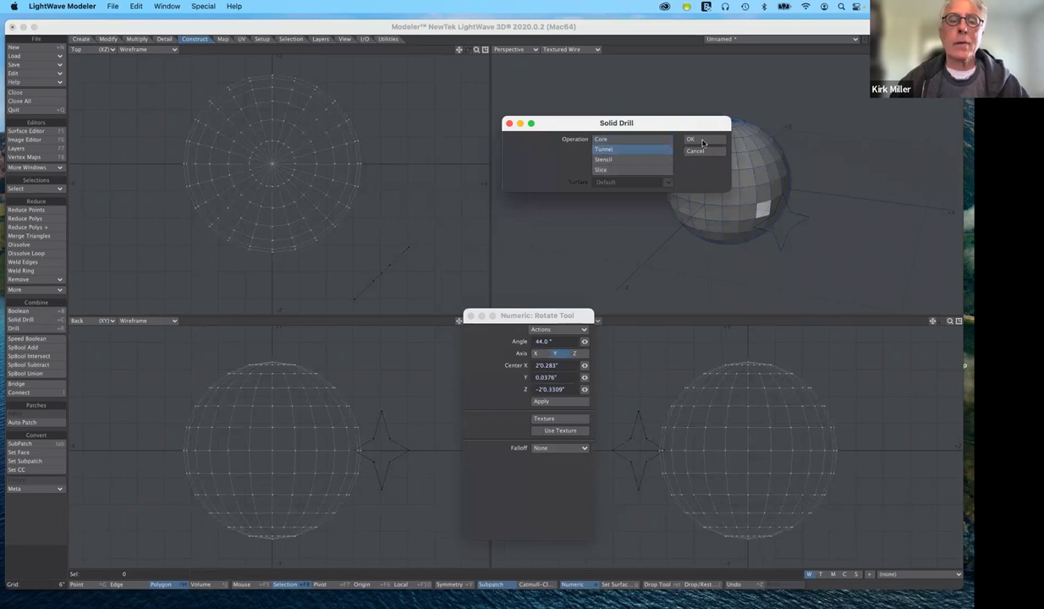
left_click(692, 140)
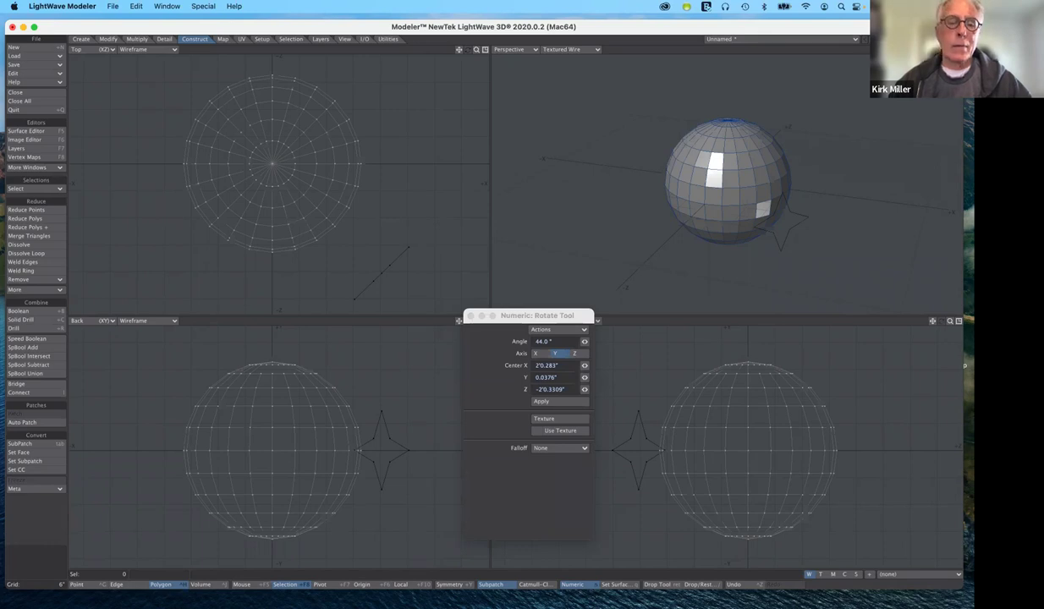
key("n")
key("n")
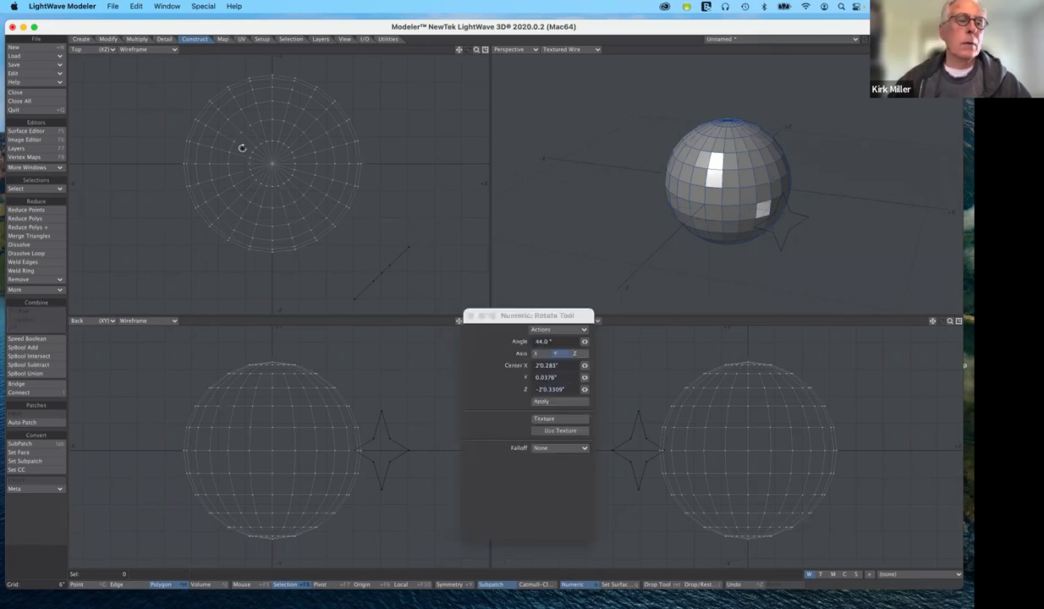
Step: Make the star's layer active and extrude the star diagonally in the Top view by about -3' in X and 3' in Z
key("2")
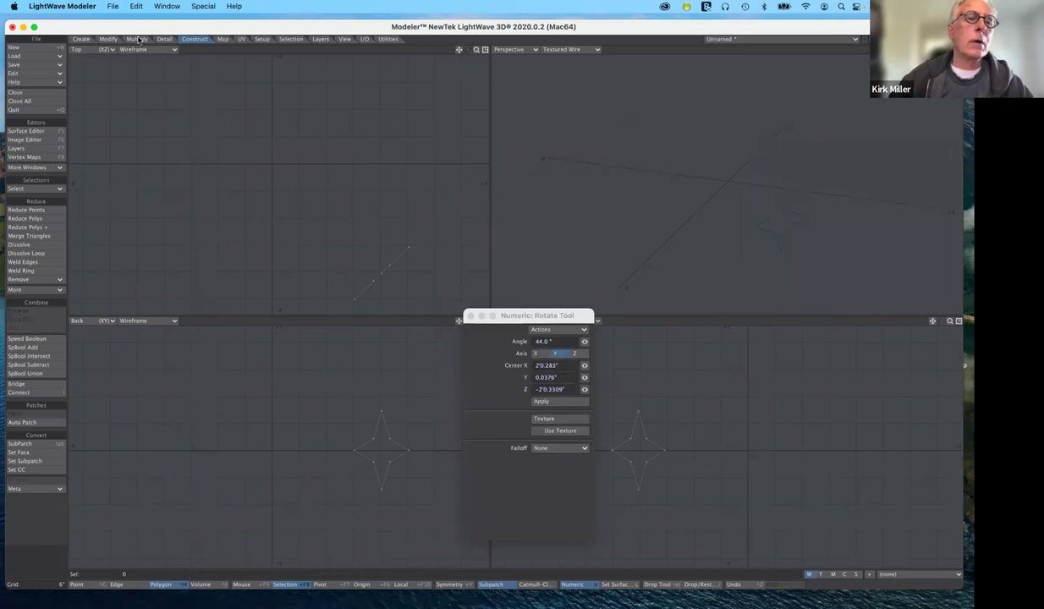
key("n")
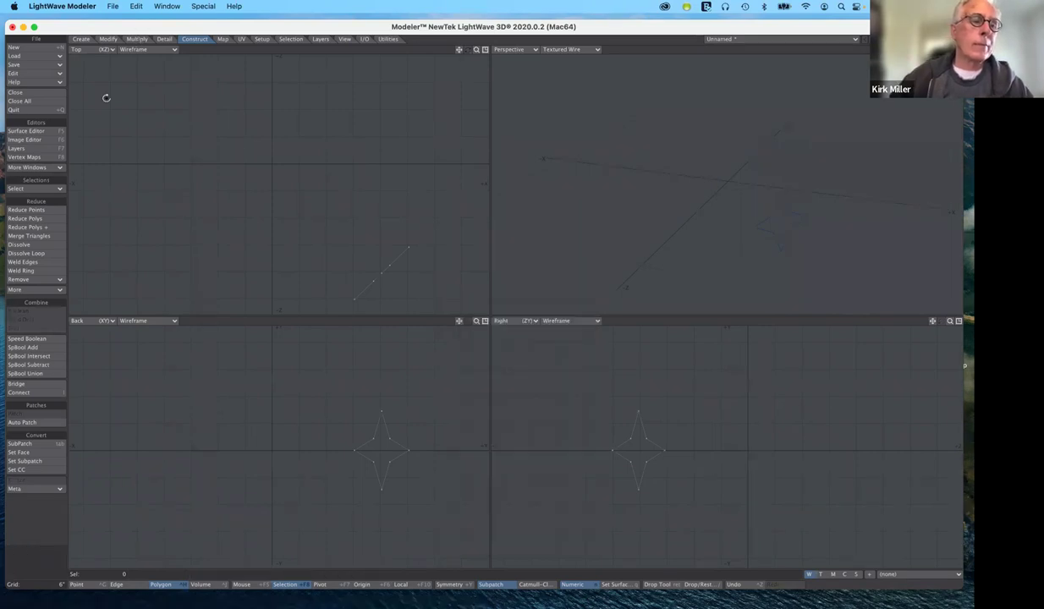
left_click(31, 236)
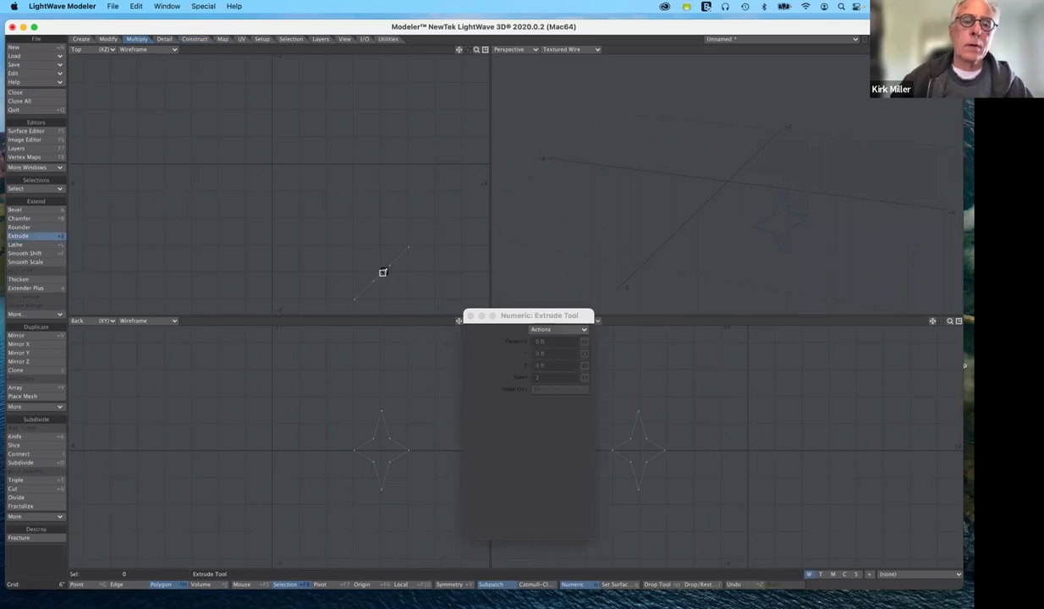
left_click_drag(383, 272, 219, 108)
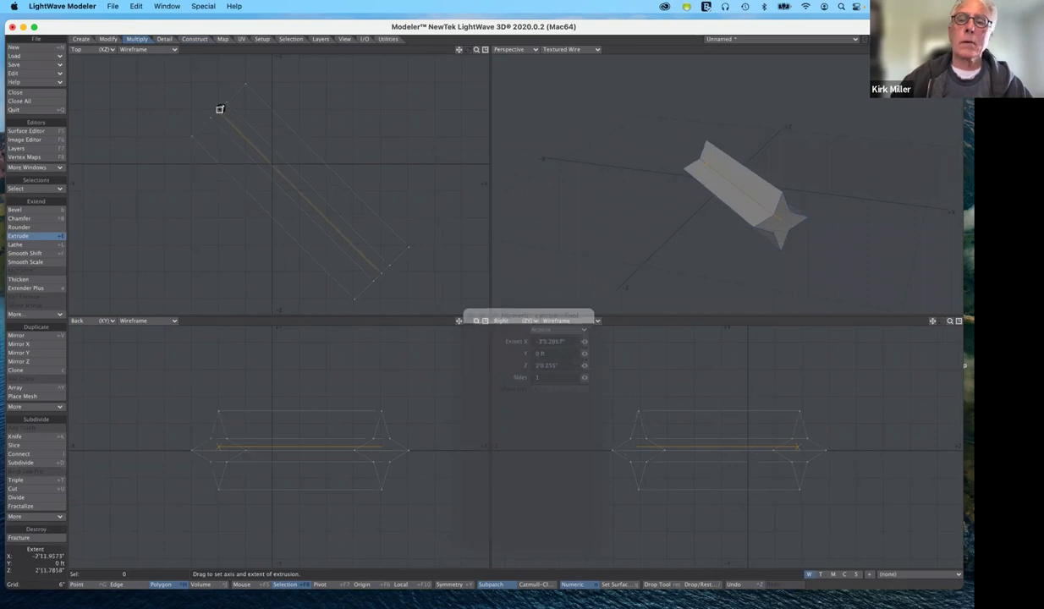
left_click(31, 238)
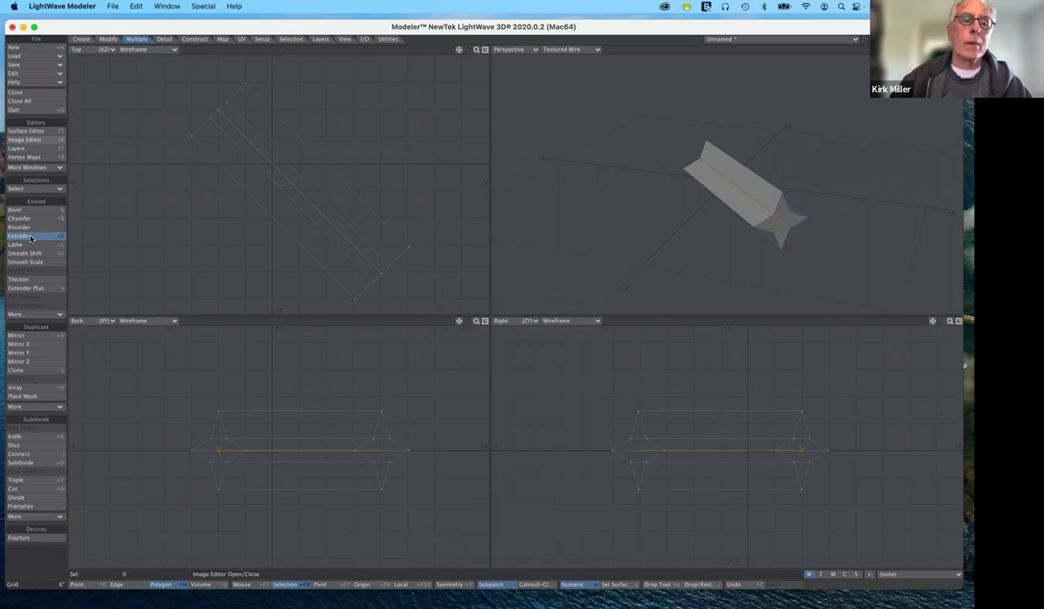
Step: Make the ball's layer active with the extruded star in the background as the drilling template
key("n")
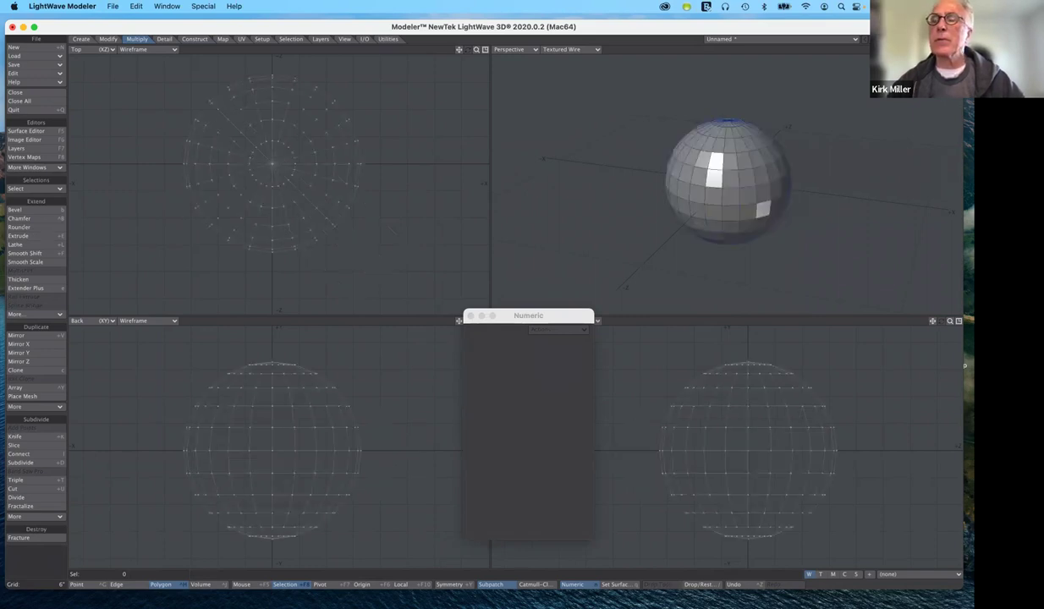
key("n")
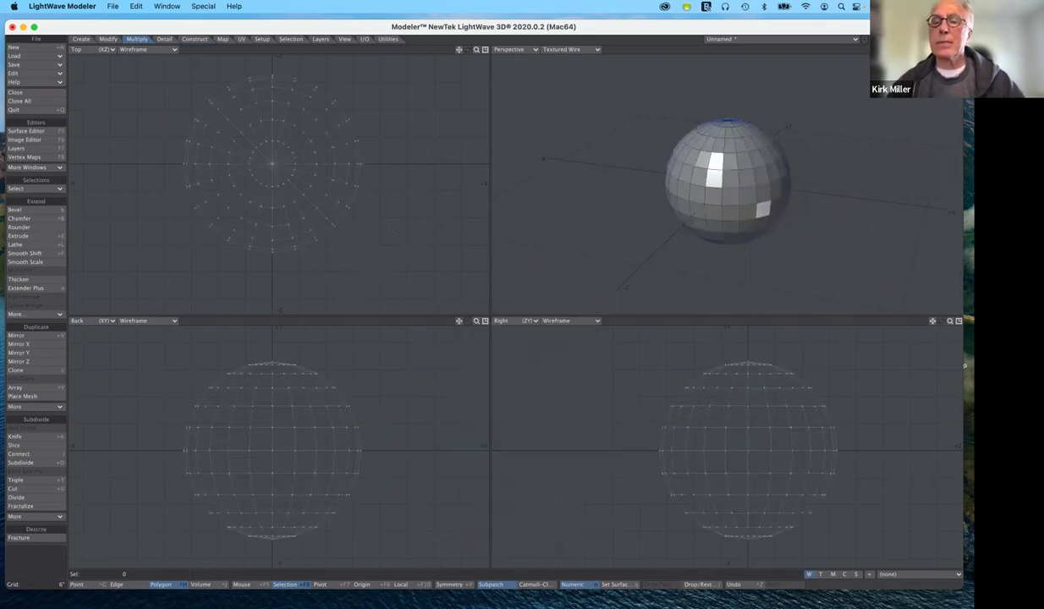
key("n")
left_click(882, 41)
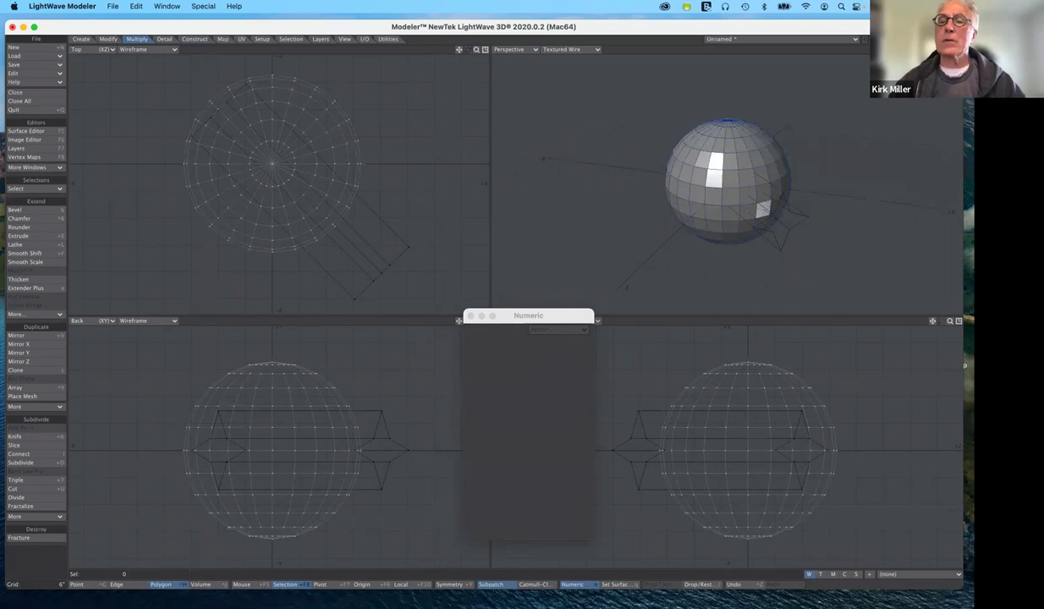
key("n")
key("n")
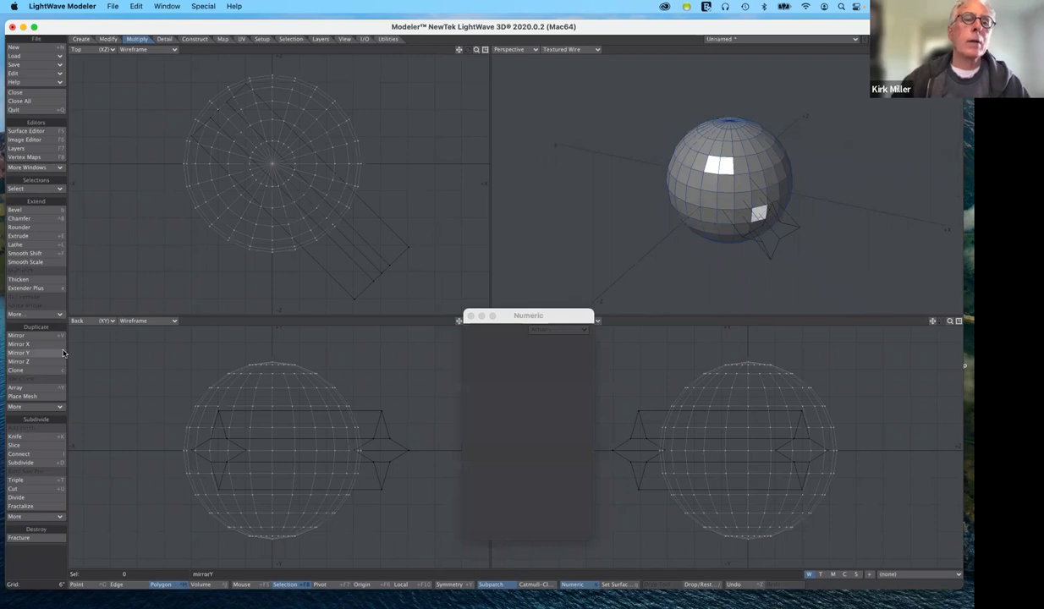
Step: Cut the extruded star into the ball with Solid Drill's Tunnel operation, inspect the opening in the Perspective view, and undo the cut
left_click(195, 39)
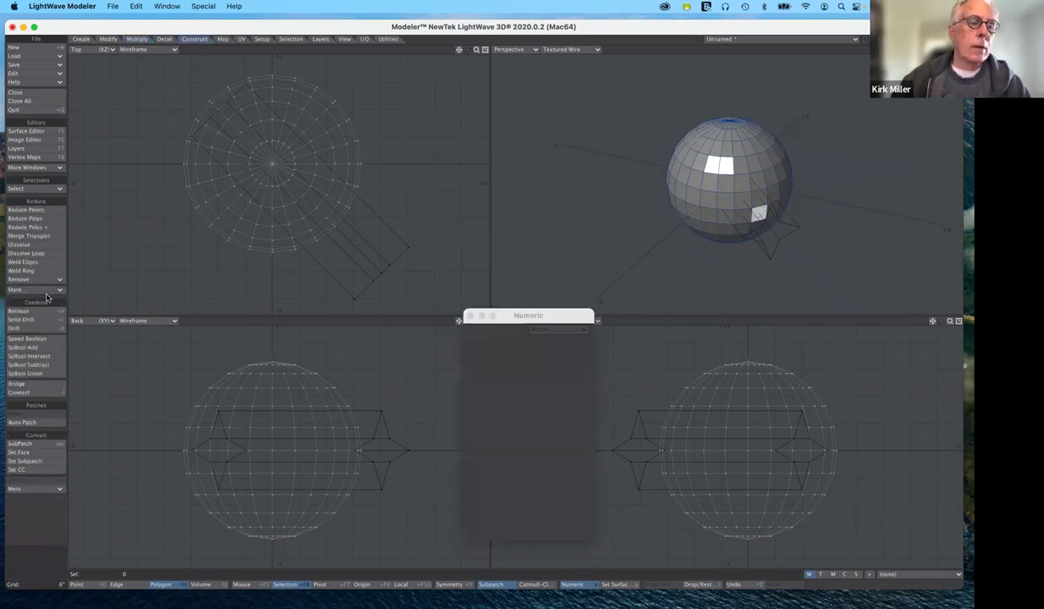
left_click(25, 320)
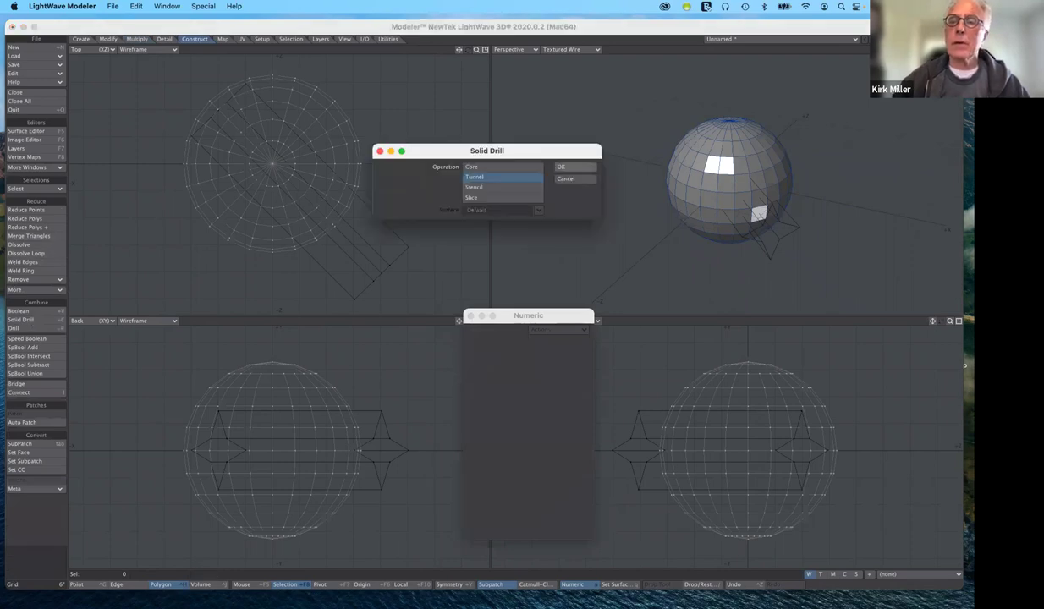
left_click(561, 166)
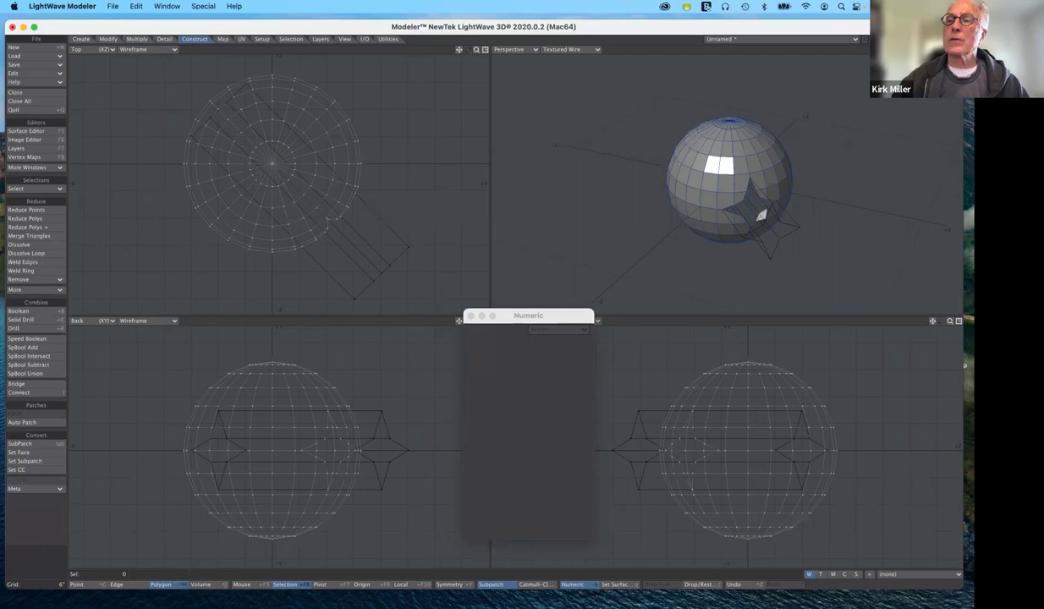
left_click_drag(941, 49, 885, 54)
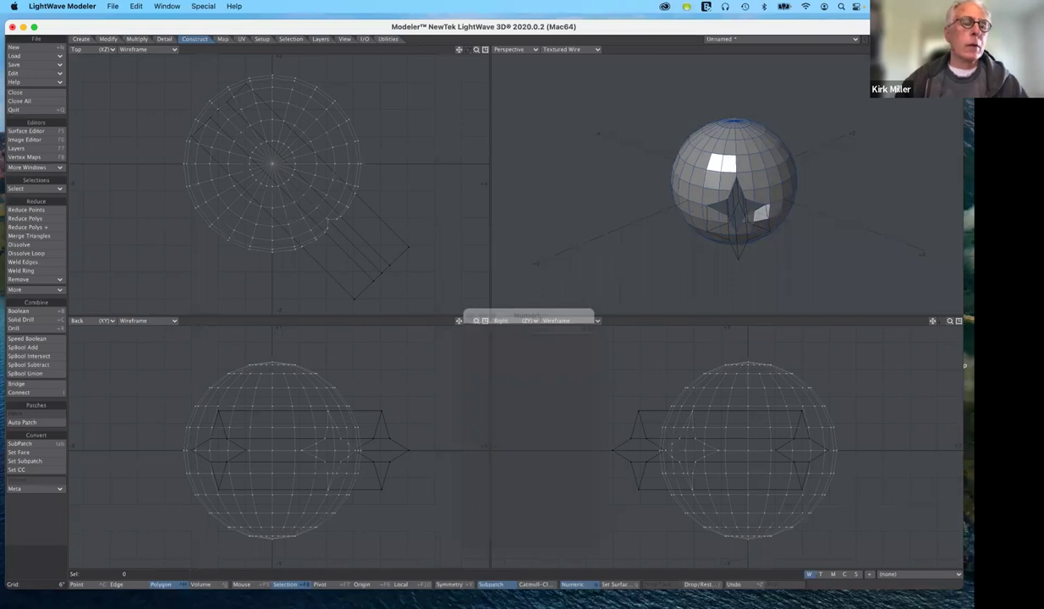
mouse_move(941, 49)
left_mouse_down()
mouse_move(901, 46)
mouse_move(902, 26)
mouse_move(939, 39)
mouse_move(924, 40)
mouse_move(929, 53)
left_mouse_up()
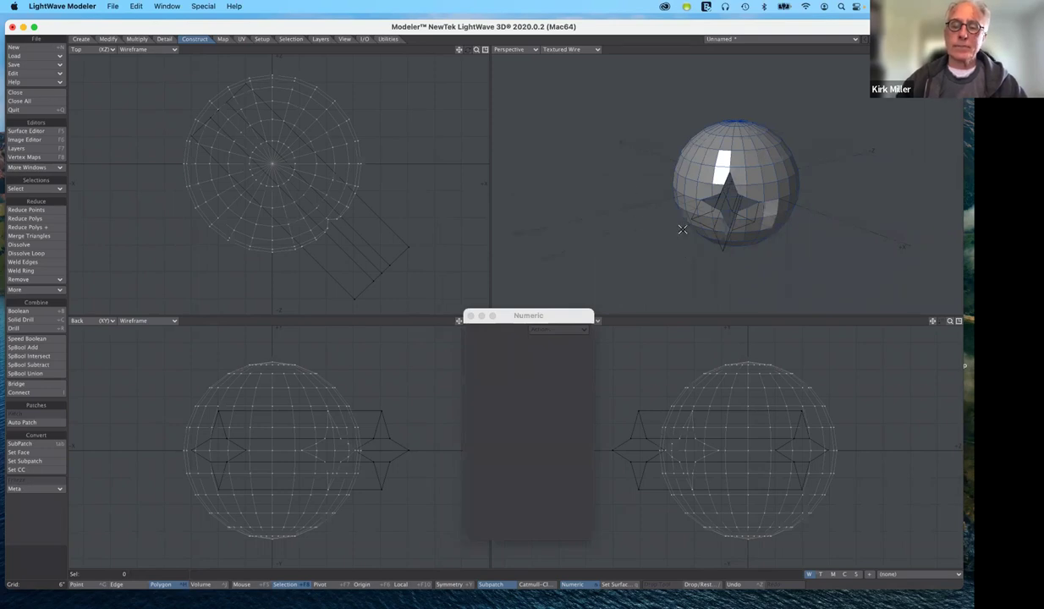
key("super+z")
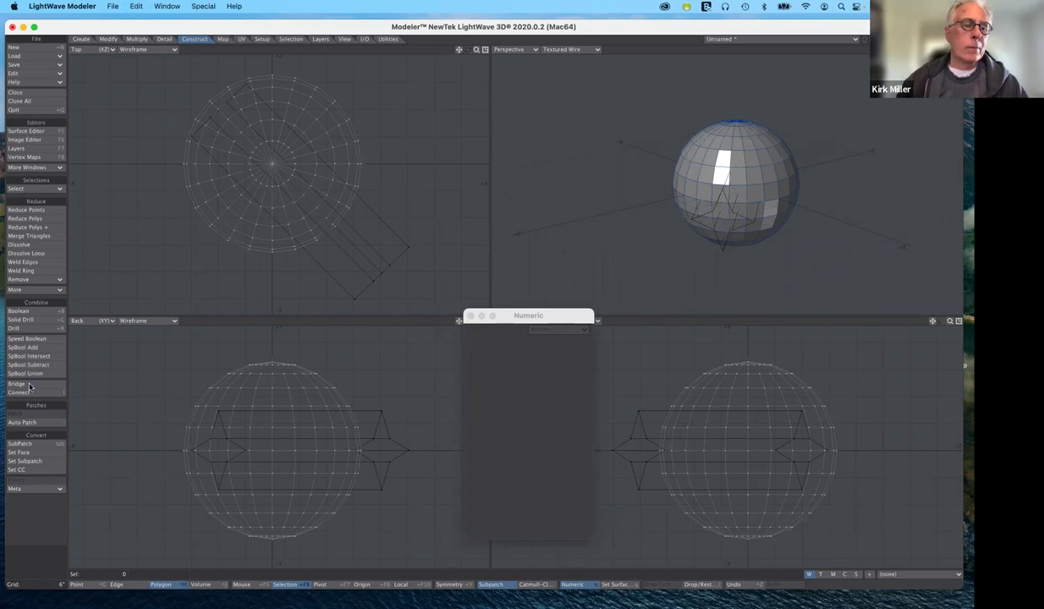
Step: Stencil the extruded star onto the ball with Solid Drill using the Default surface, and hide the star's background layer to inspect the outline
left_click(26, 321)
left_click(503, 167)
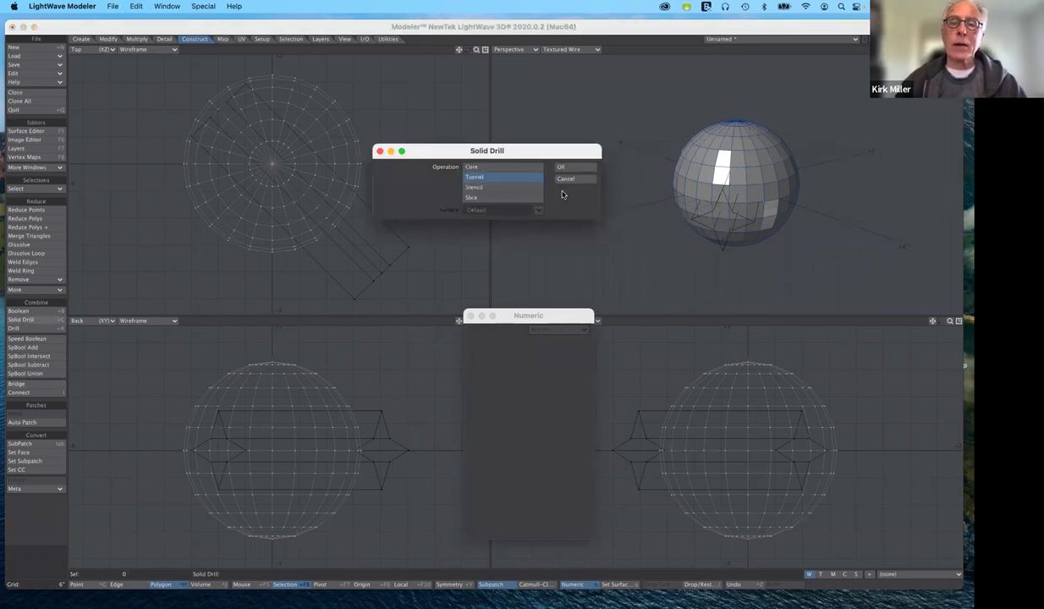
left_click(500, 187)
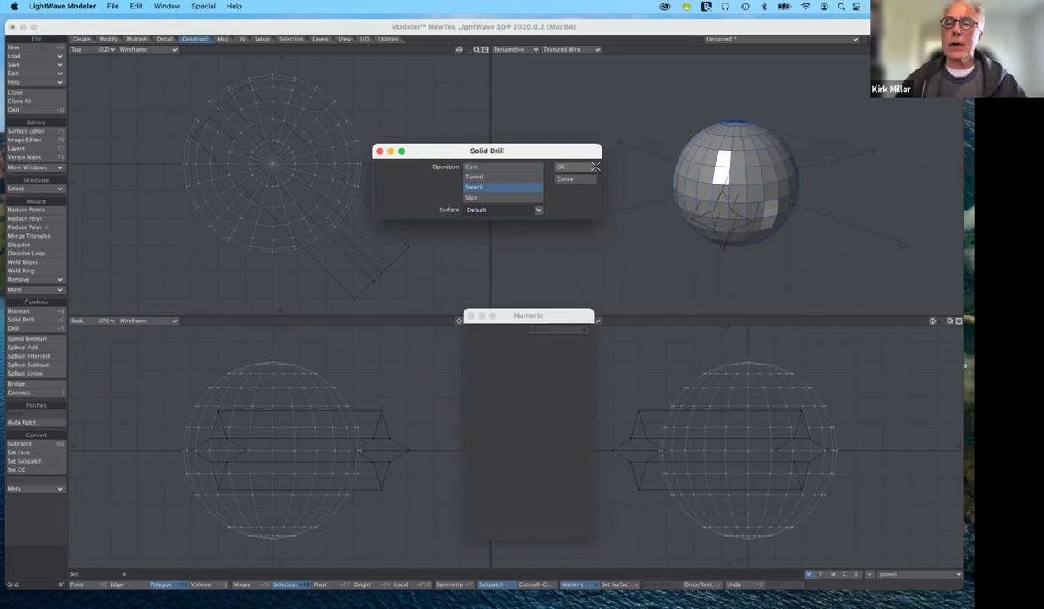
left_click(593, 167)
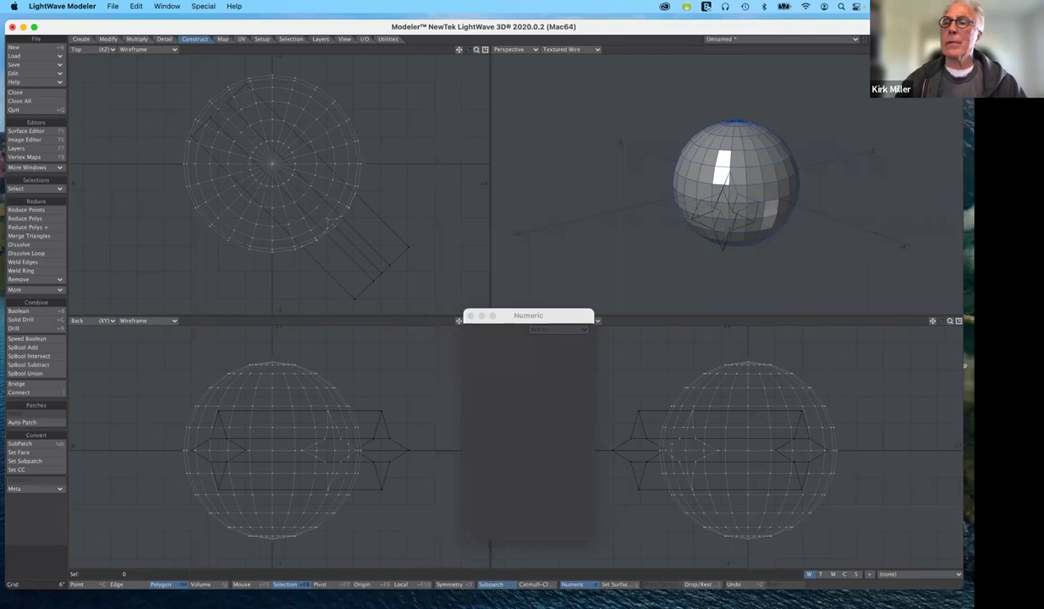
left_click(880, 41)
left_click_drag(950, 49, 957, 49)
scroll(775, 143, "up", 5)
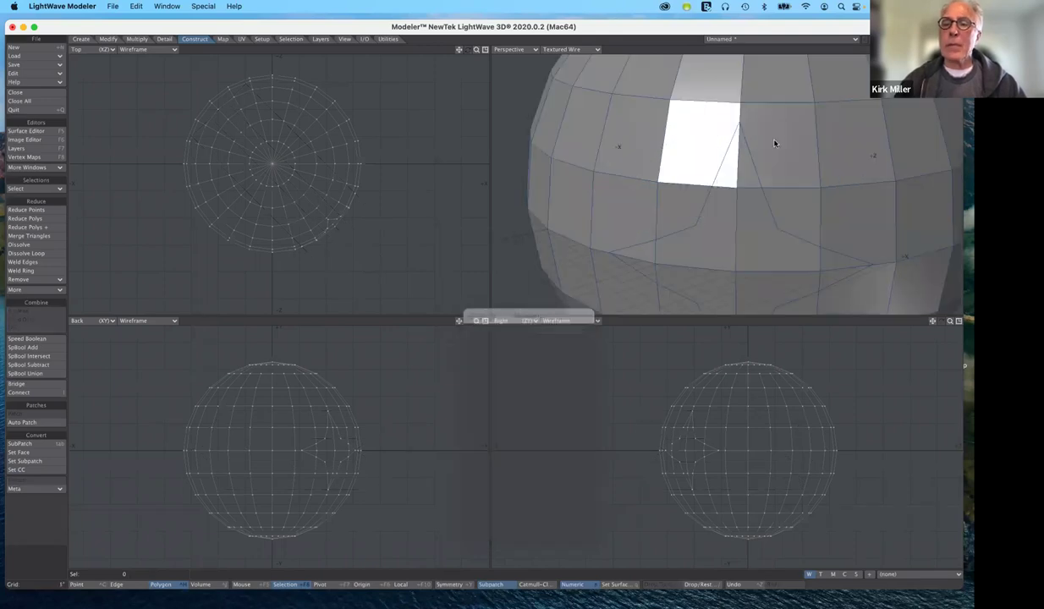
scroll(776, 143, "down", 2)
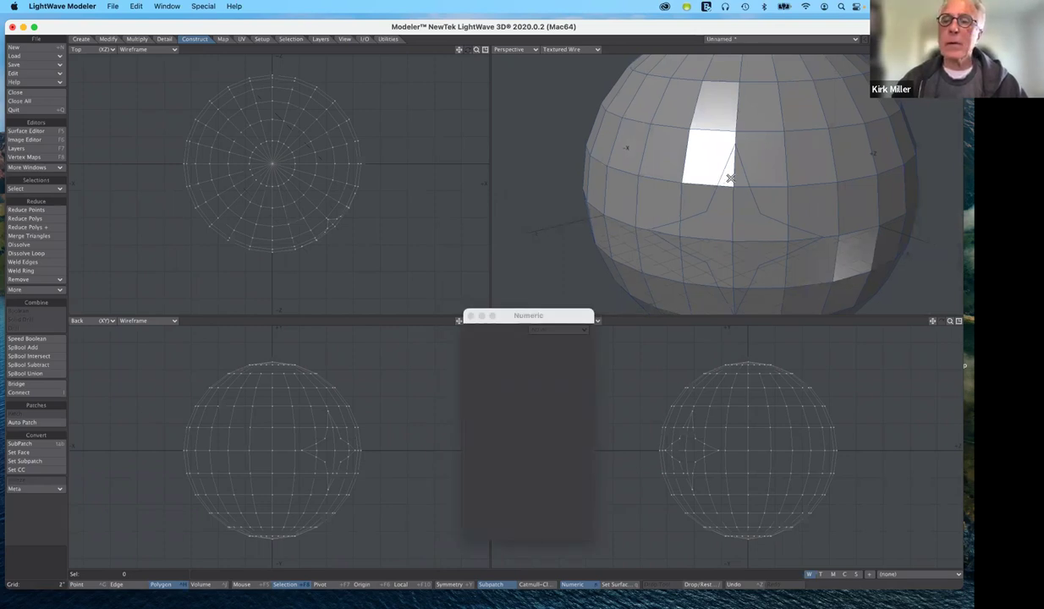
Step: Select all the polygons inside the stencilled star outline on the ball, leaving out the surrounding ball polygons
key("n")
left_click_drag(737, 180, 741, 212)
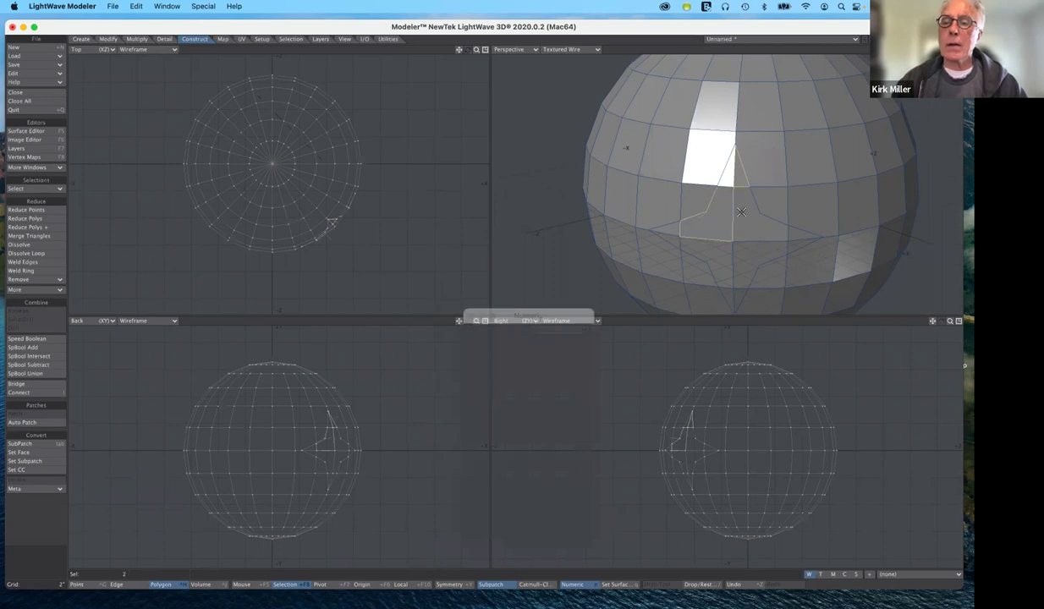
left_click(789, 240)
left_click(801, 238)
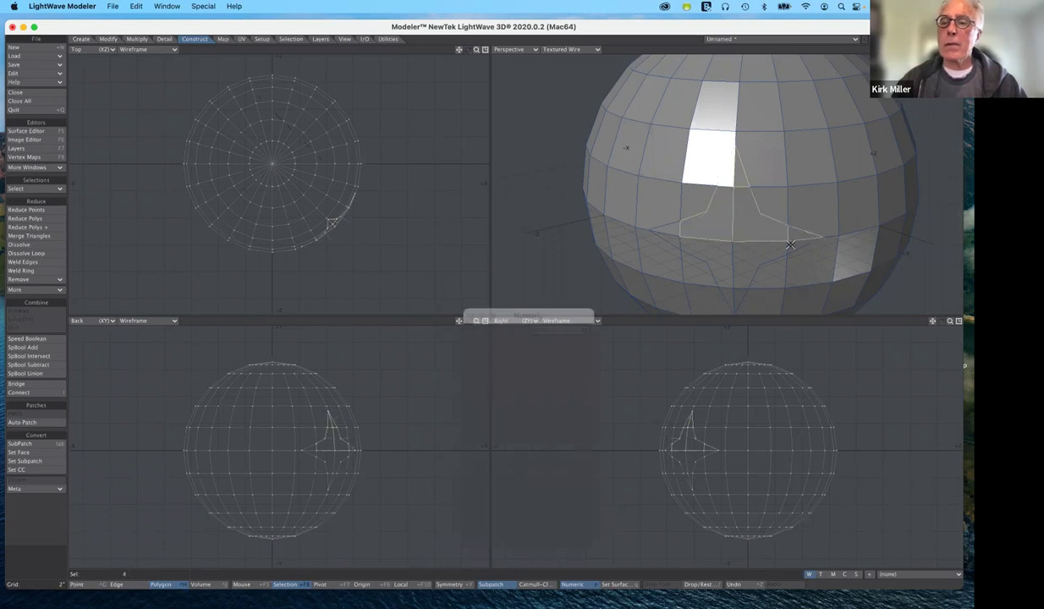
left_click(766, 250)
left_click(740, 266)
left_click(729, 293)
left_click(725, 265)
left_click(714, 254, "shift")
left_click(675, 236, "shift")
left_click(675, 228, "shift")
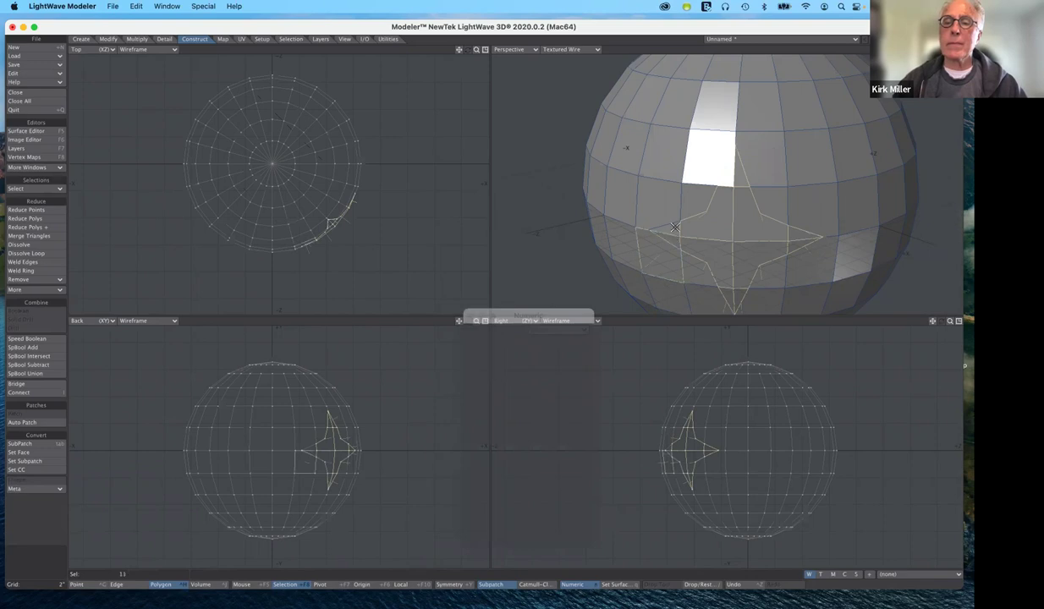
left_click(648, 262)
left_click(634, 278)
key("ctrl+z")
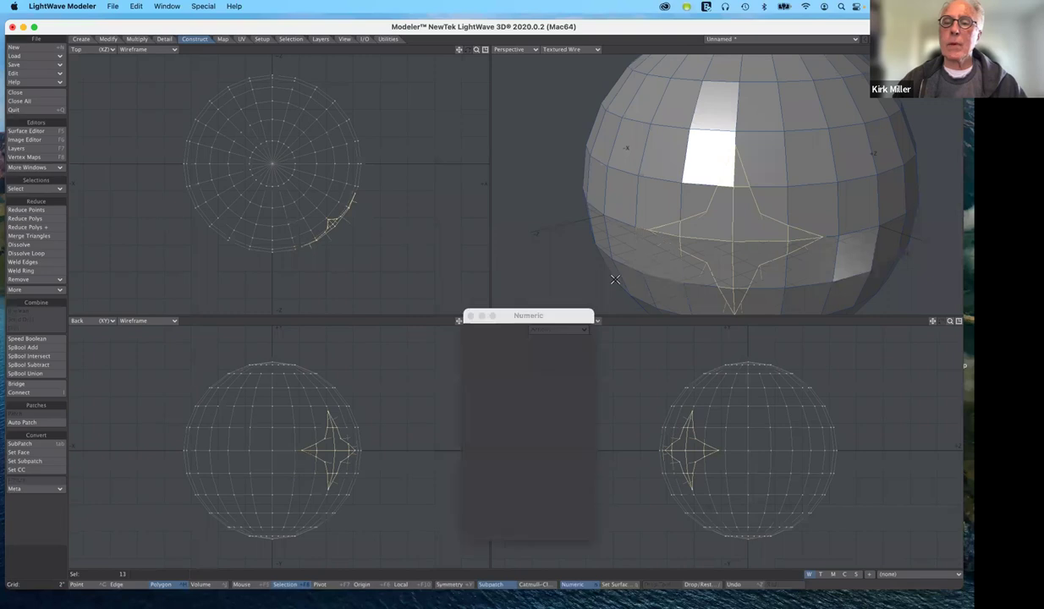
left_click(658, 237)
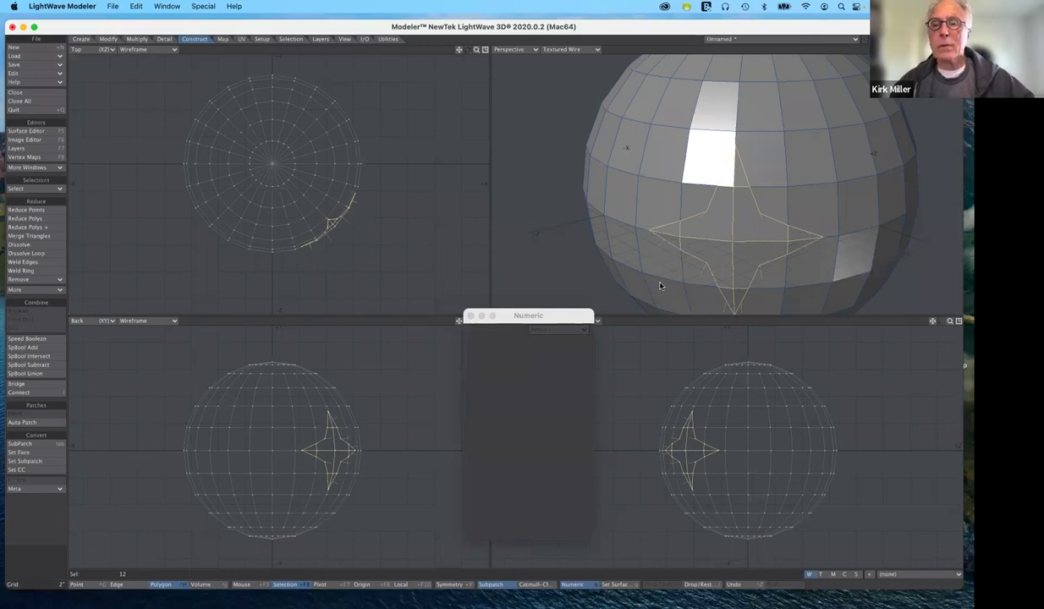
Step: Assign the existing red surface to the selected star polygons on the ball and inspect the coloured star from several angles
key("q")
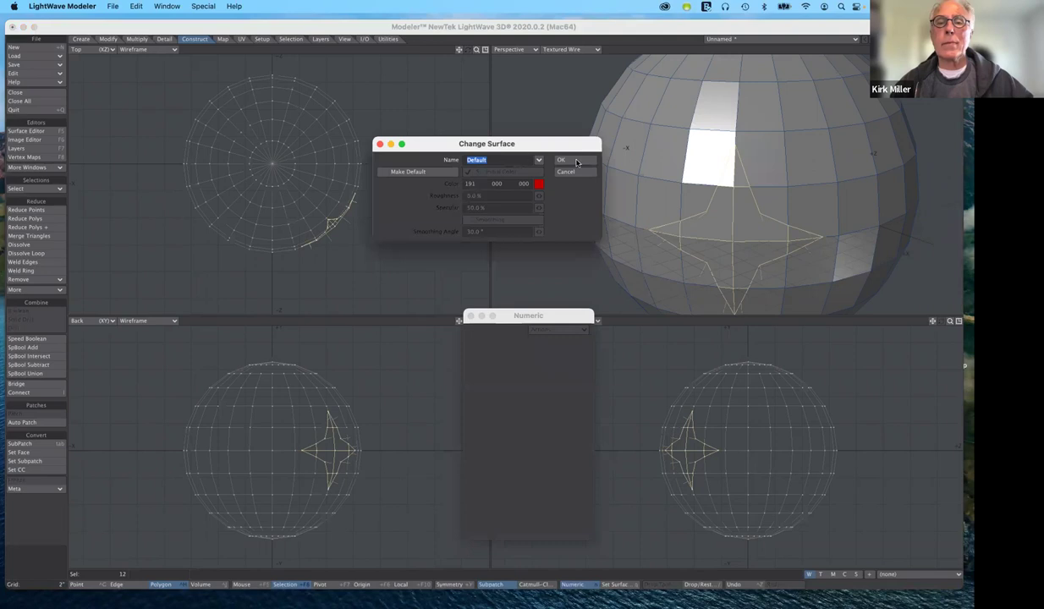
left_click(576, 161)
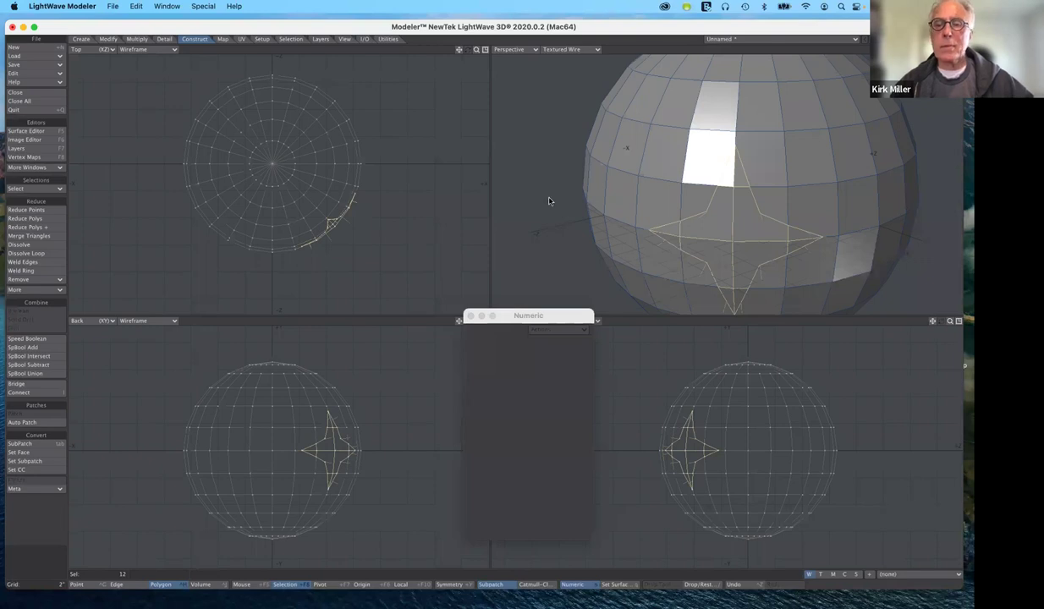
key("q")
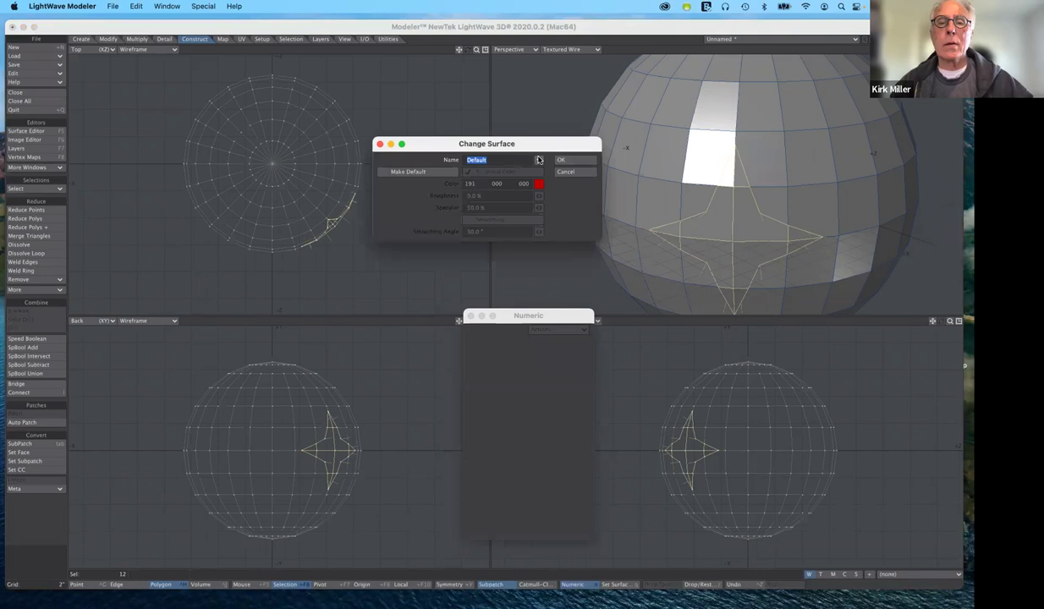
left_click(538, 160)
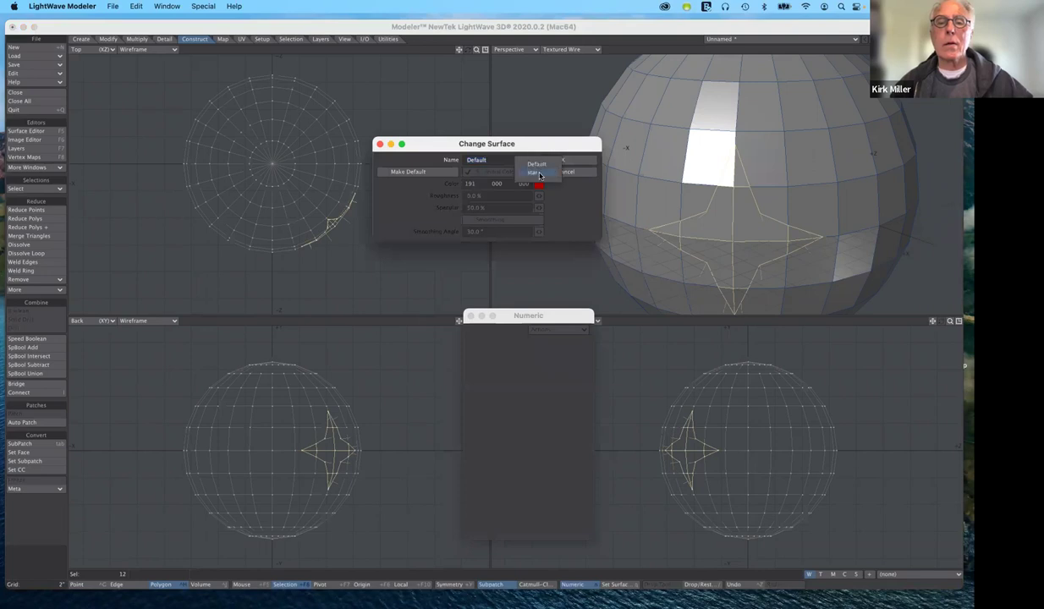
left_click(540, 174)
left_click(580, 162)
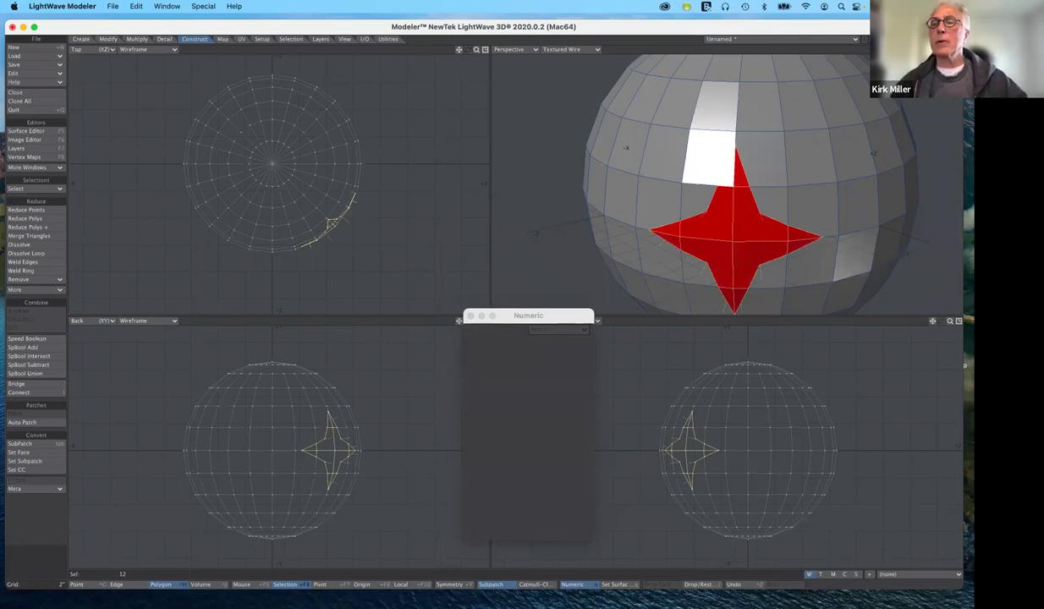
left_click_drag(734, 186, 855, 174, "alt")
left_click_drag(758, 157, 831, 227, "alt")
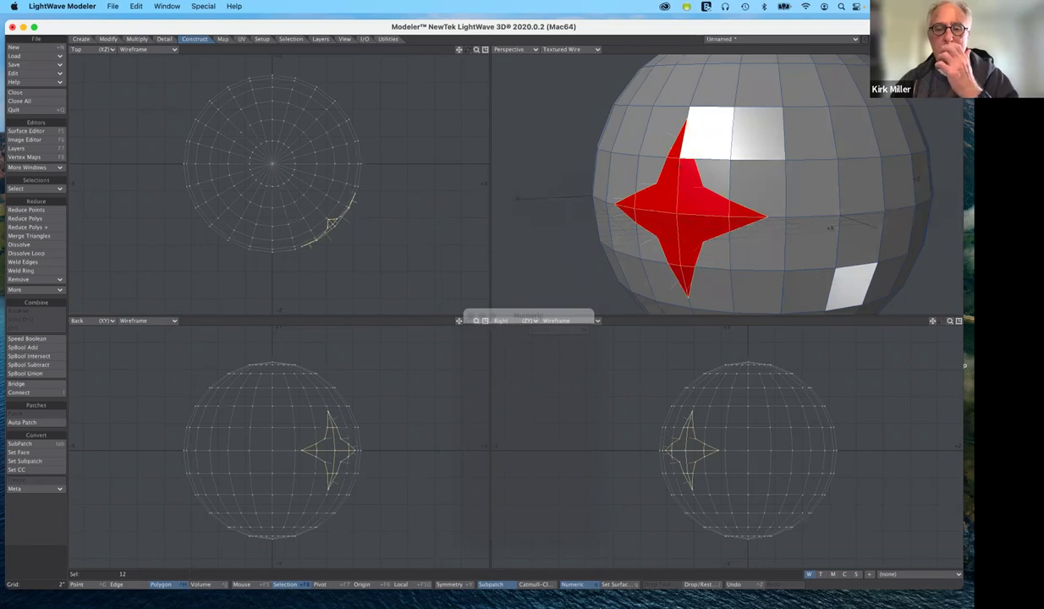
left_click_drag(831, 228, 764, 267, "alt")
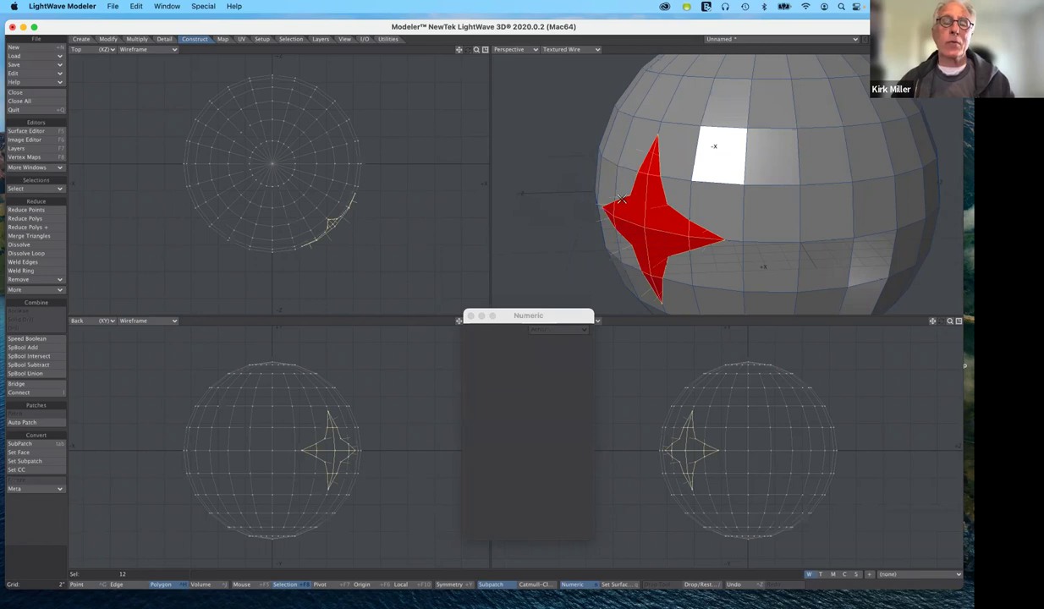
Step: Smooth Shift the star polygons with zero offset, then move them outward from the ball about 3.14" in X and -3.38" in Z
left_click(138, 39)
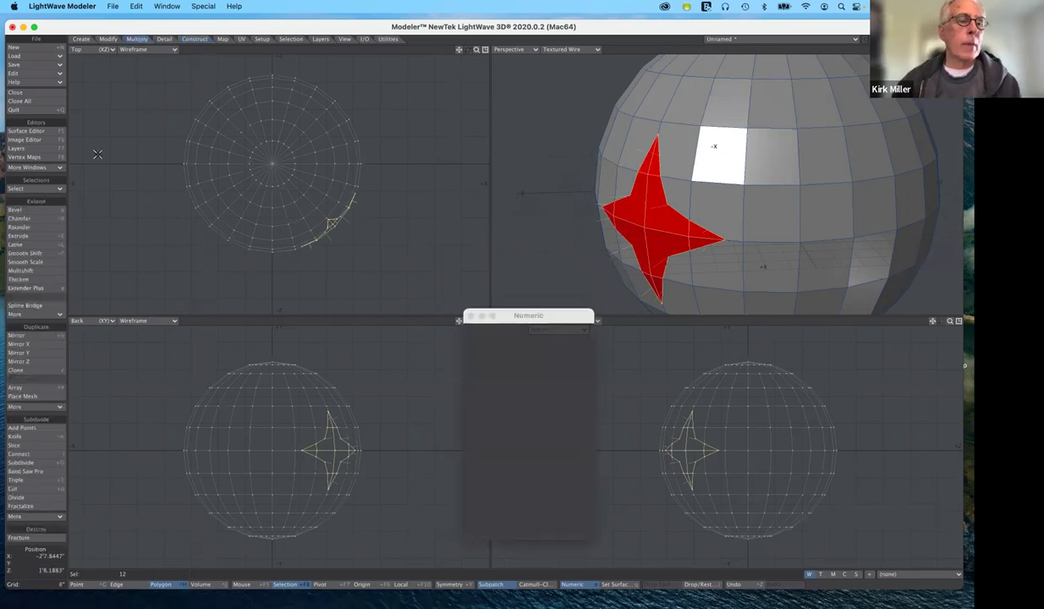
left_click(34, 253)
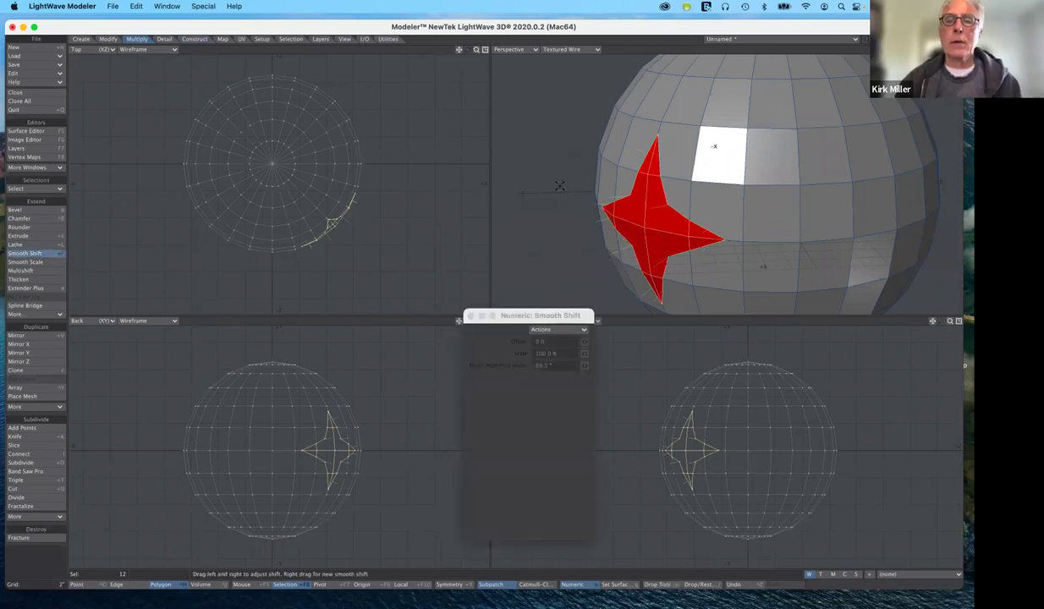
key("n")
key("n")
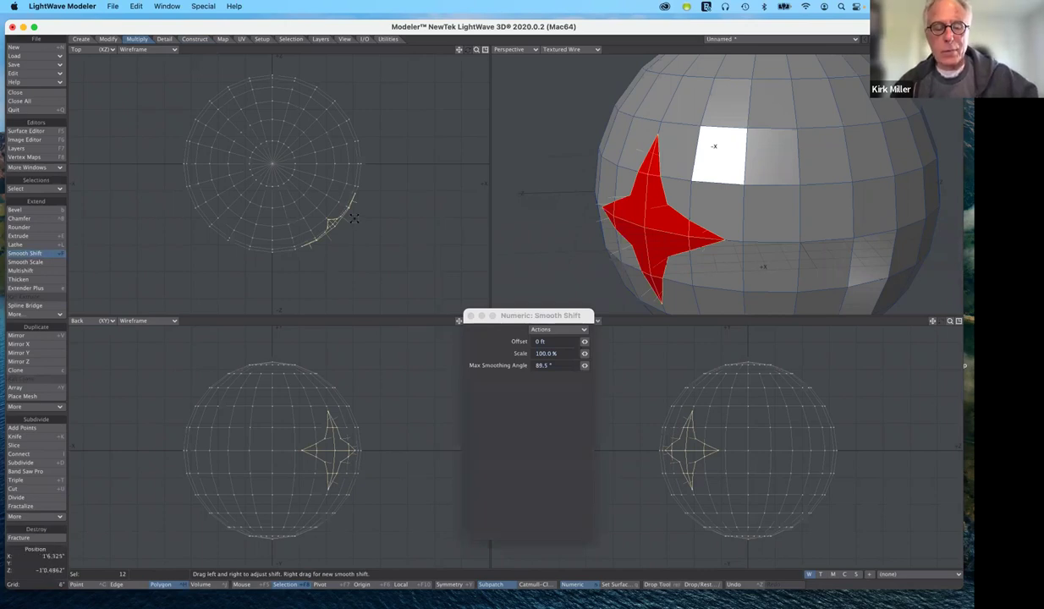
key("t")
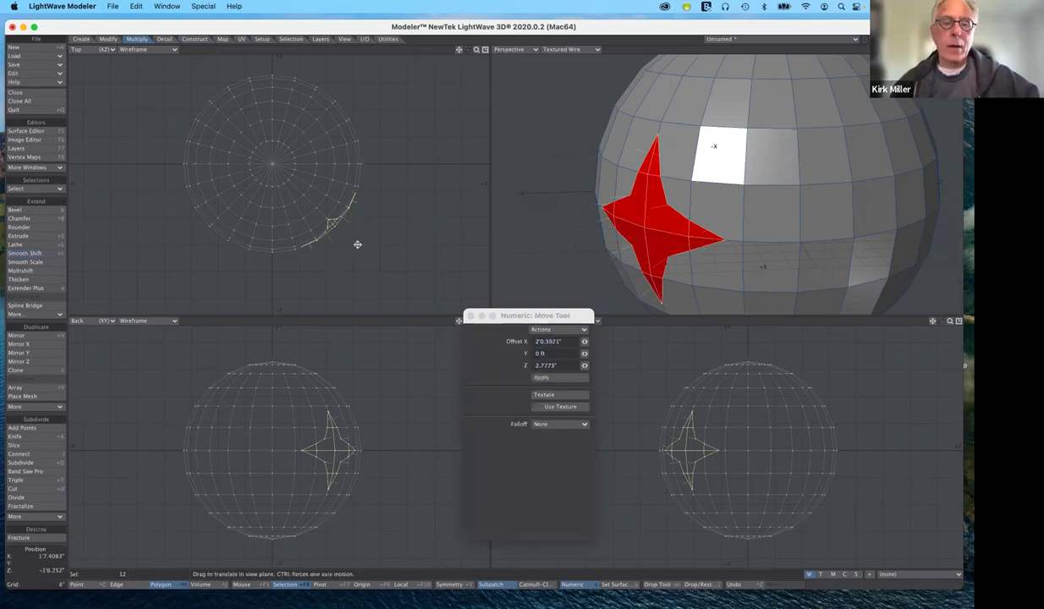
left_click_drag(339, 224, 353, 236)
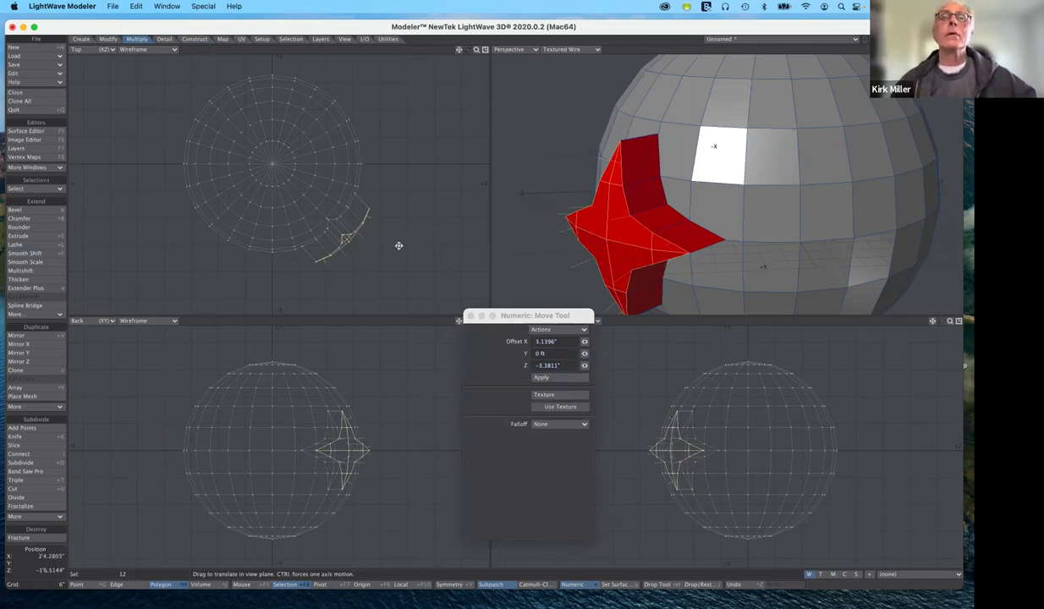
left_click(26, 217)
key("space")
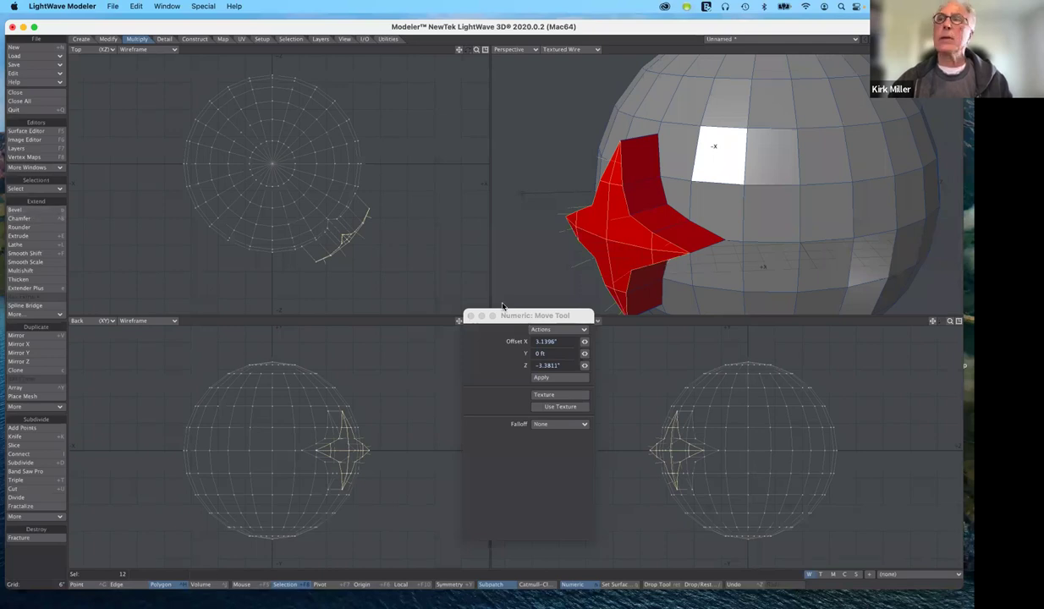
left_click_drag(547, 318, 501, 306)
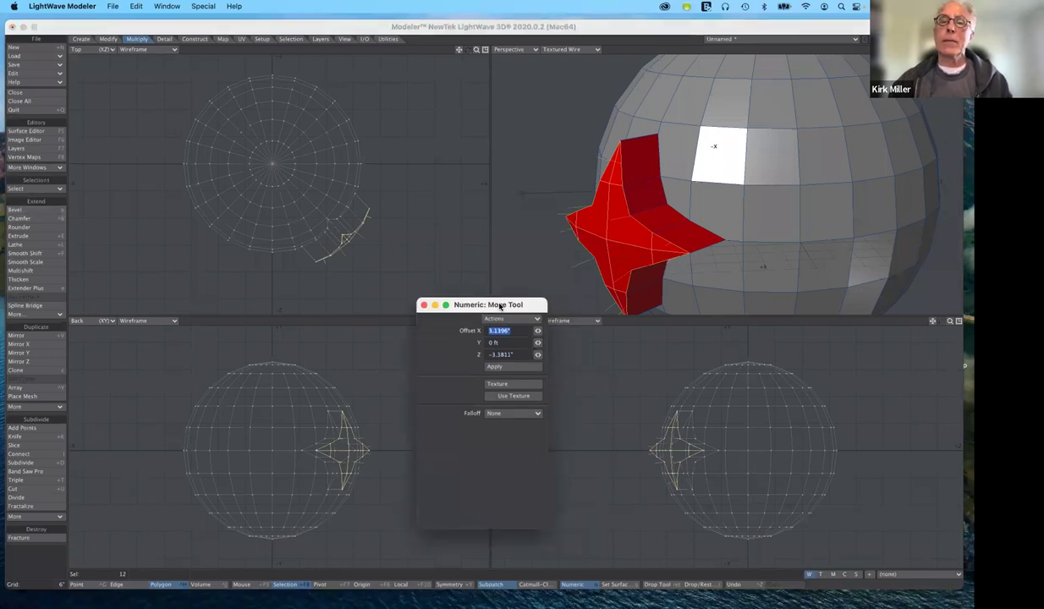